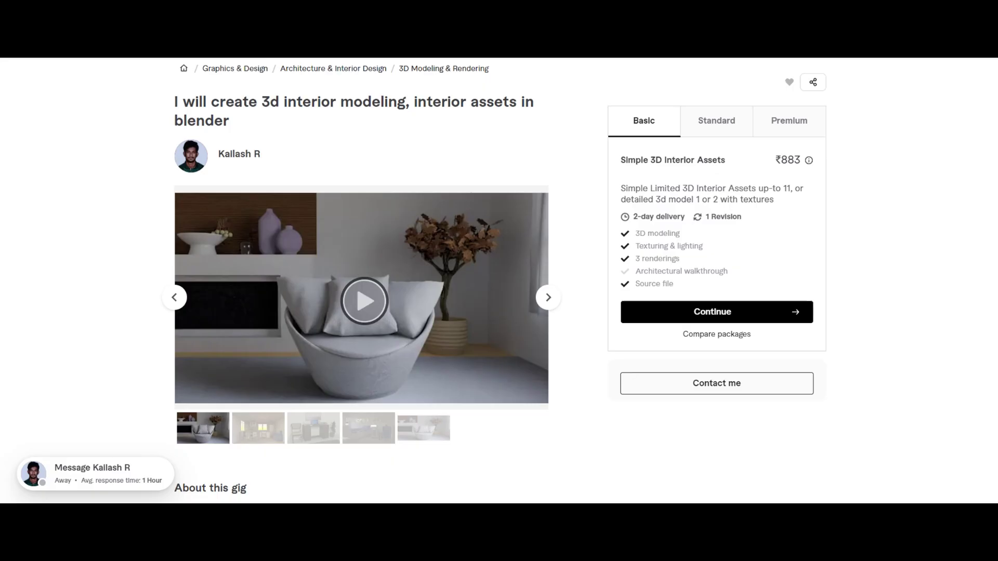
Step: Review the 3D interior modeling gig's Standard and Premium packages and browse its gallery images
{"action": "left_click", "coordinate": [715, 127]}
{"action": "left_click", "coordinate": [765, 120]}
{"action": "left_click", "coordinate": [548, 299]}
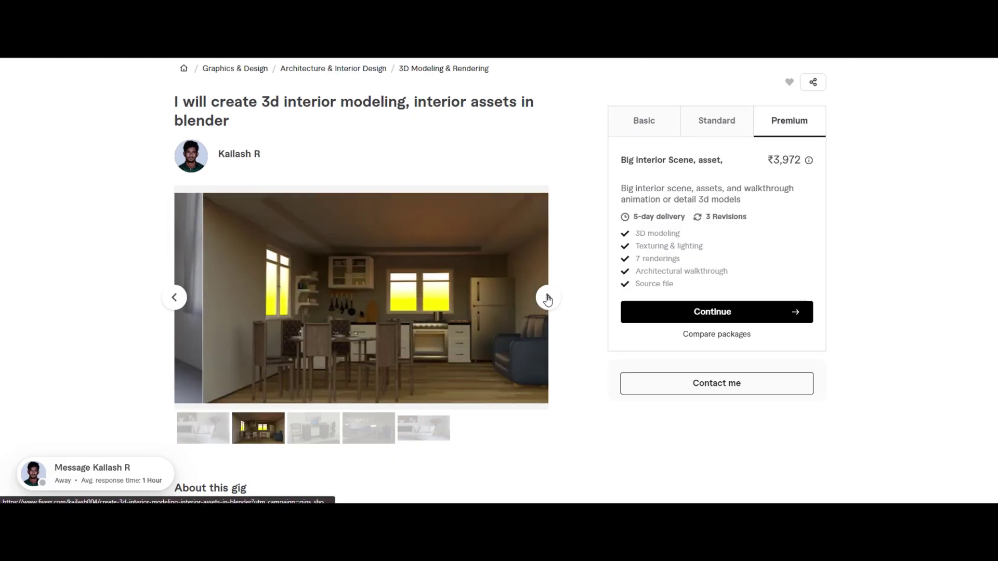
{"action": "left_click", "coordinate": [548, 299]}
{"action": "left_click", "coordinate": [547, 298]}
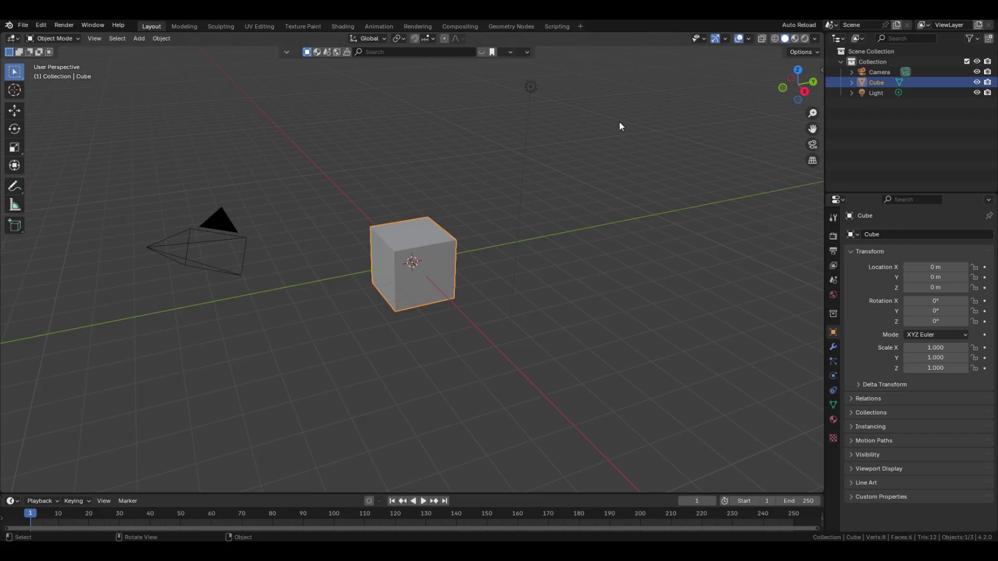
Step: Switch to Blender and set the viewport's solid shading lighting to MatCap
{"action": "left_click", "coordinate": [816, 39]}
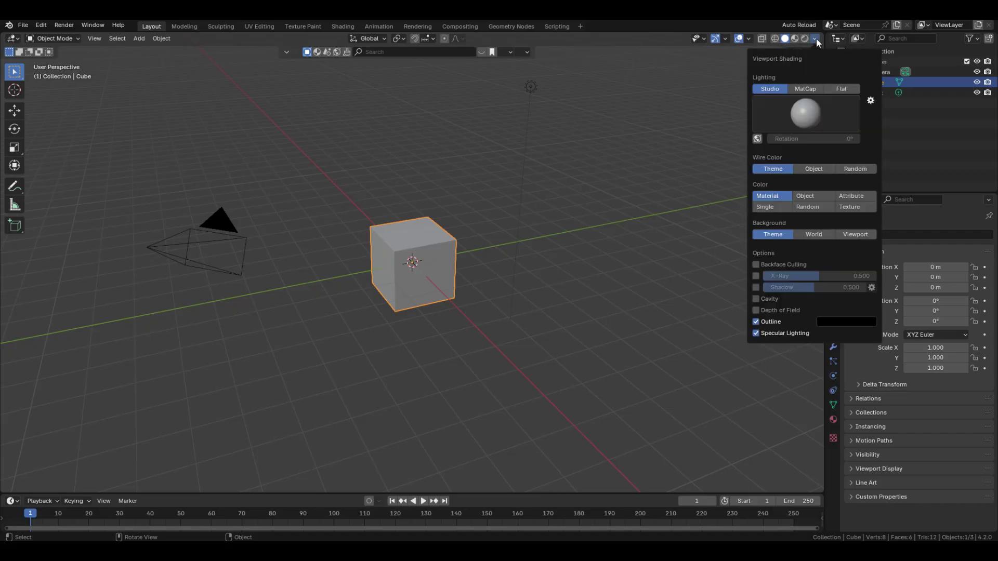
{"action": "left_click", "coordinate": [819, 89]}
Step: Search the add-ons for "rigi" in the Preferences and check that Rigify is enabled
{"action": "left_click", "coordinate": [42, 25]}
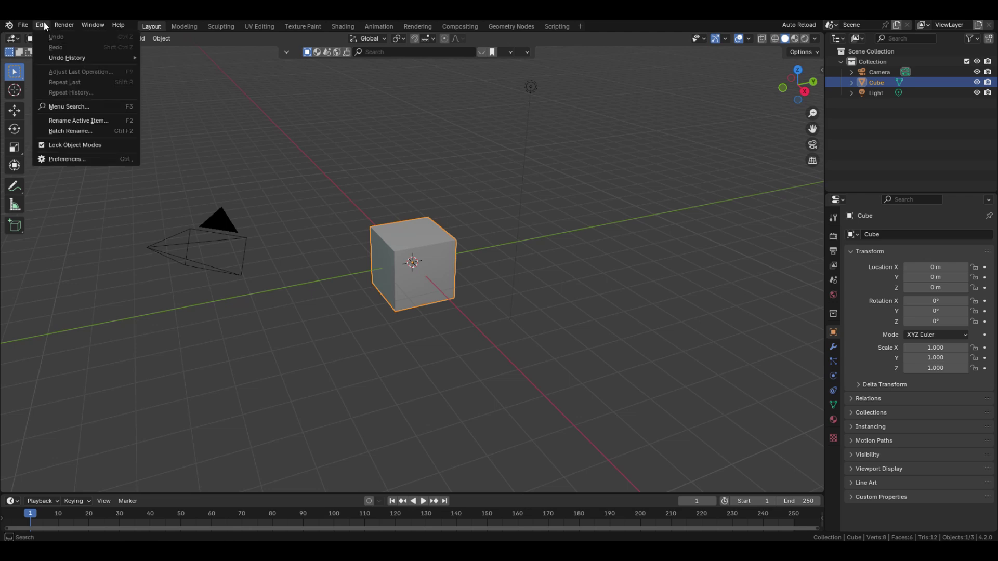
{"action": "left_click", "coordinate": [68, 160]}
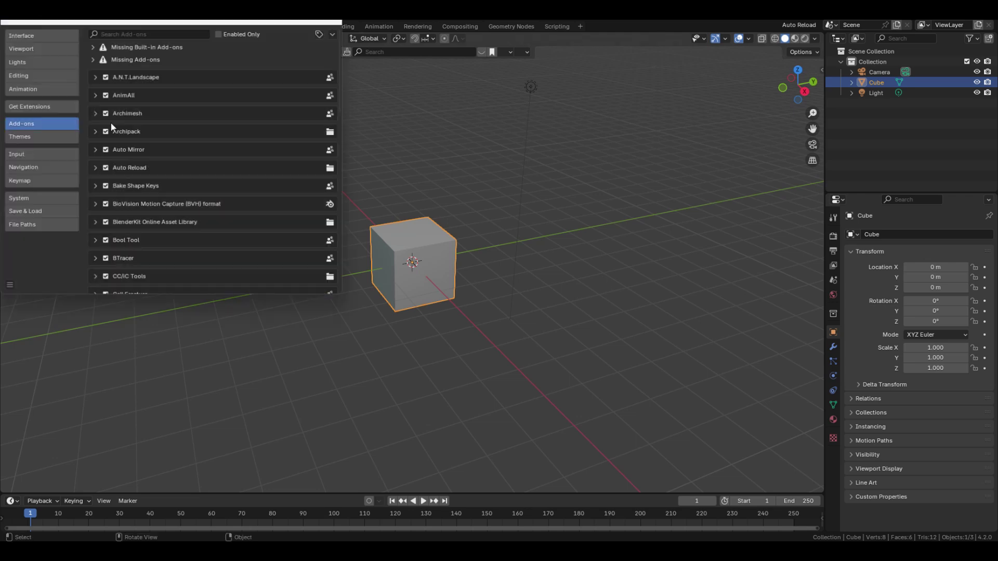
{"action": "left_click", "coordinate": [144, 33]}
{"action": "type", "text": "rigi"}
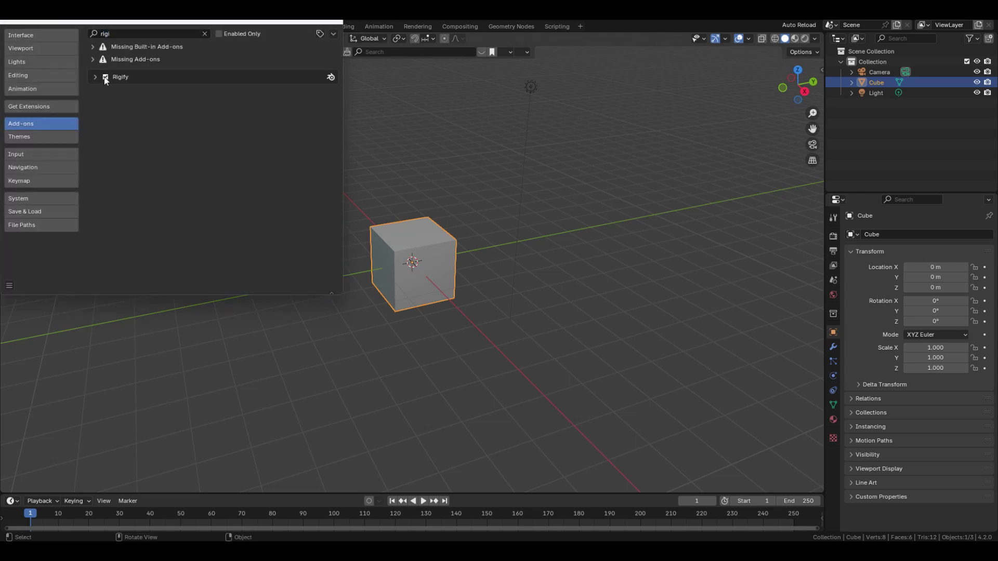
{"action": "left_click", "coordinate": [331, 21]}
Step: Add a Rigify human meta-rig to the scene as a scale reference
{"action": "scroll", "coordinate": [461, 263], "scroll_direction": "up", "scroll_amount": 1}
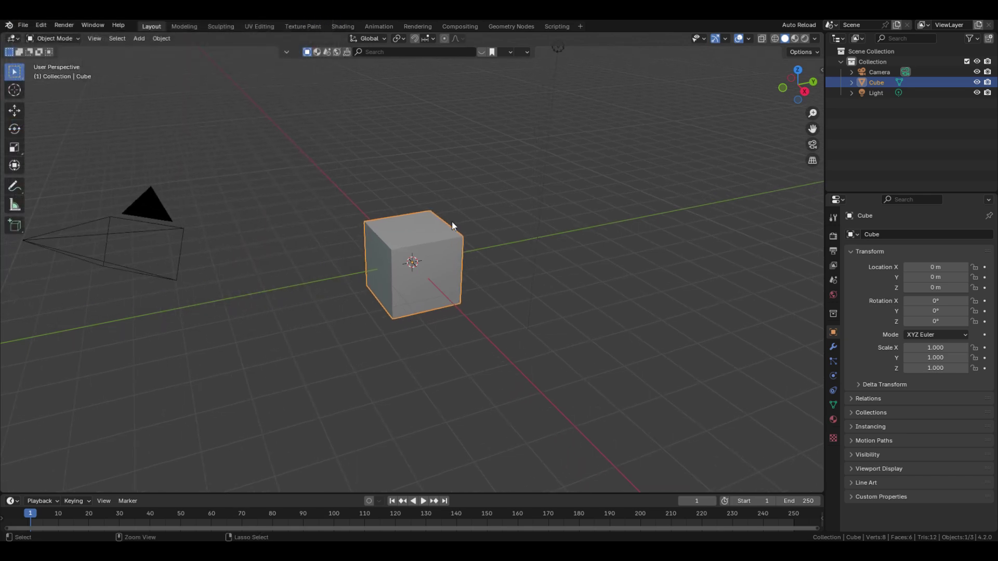
{"action": "key", "text": "shift+a"}
{"action": "mouse_move", "coordinate": [426, 156]}
{"action": "mouse_move", "coordinate": [491, 167]}
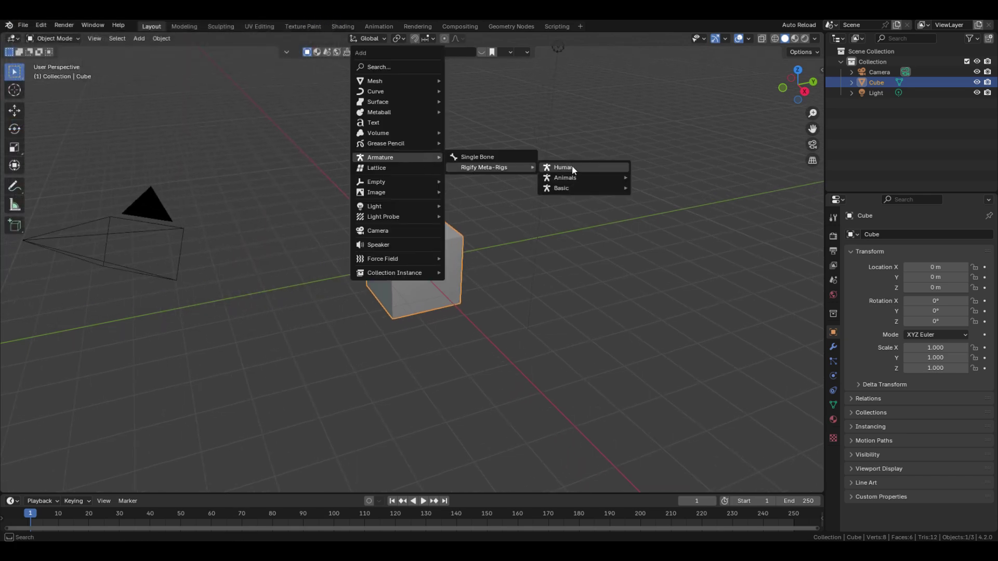
{"action": "left_click", "coordinate": [573, 169]}
Step: Delete the default light from the scene
{"action": "scroll", "coordinate": [501, 249], "scroll_direction": "up", "scroll_amount": 3}
{"action": "middle_click_drag", "start_coordinate": [445, 168], "coordinate": [433, 221], "text": "shift"}
{"action": "left_click", "coordinate": [634, 323]}
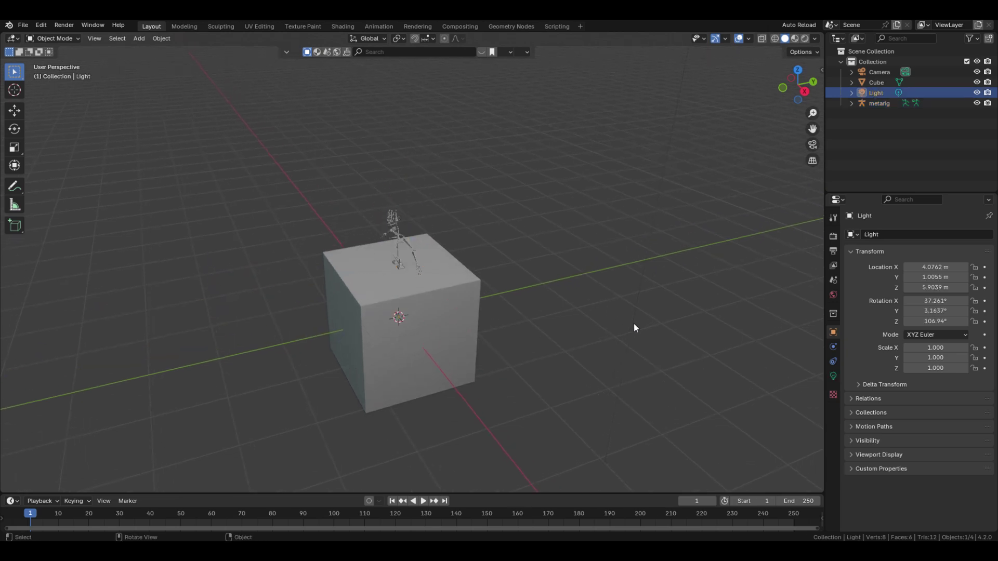
{"action": "key", "text": "Delete"}
{"action": "left_click", "coordinate": [396, 242]}
{"action": "middle_click_drag", "start_coordinate": [413, 240], "coordinate": [433, 229]}
{"action": "left_click", "coordinate": [424, 225]}
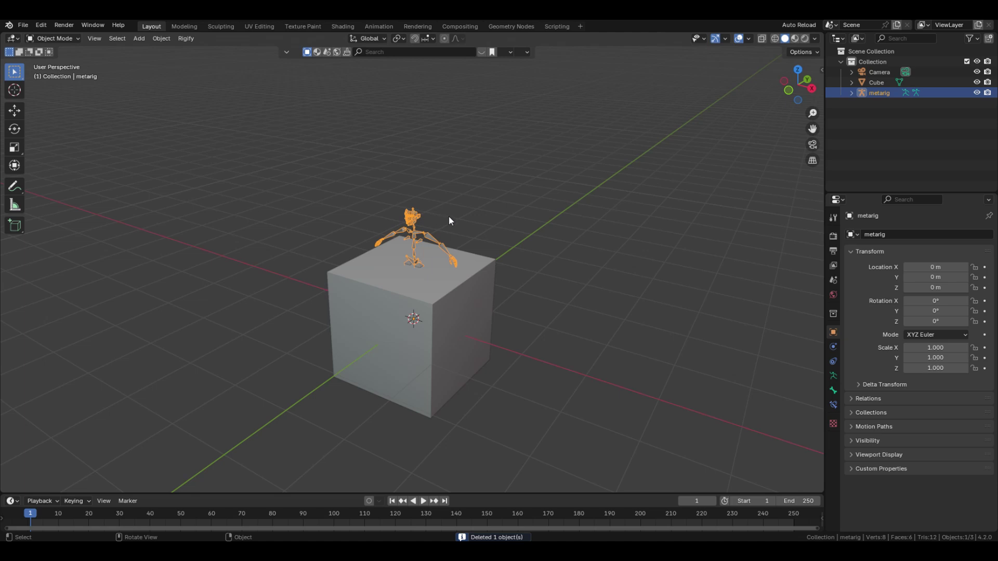
{"action": "left_click", "coordinate": [449, 221]}
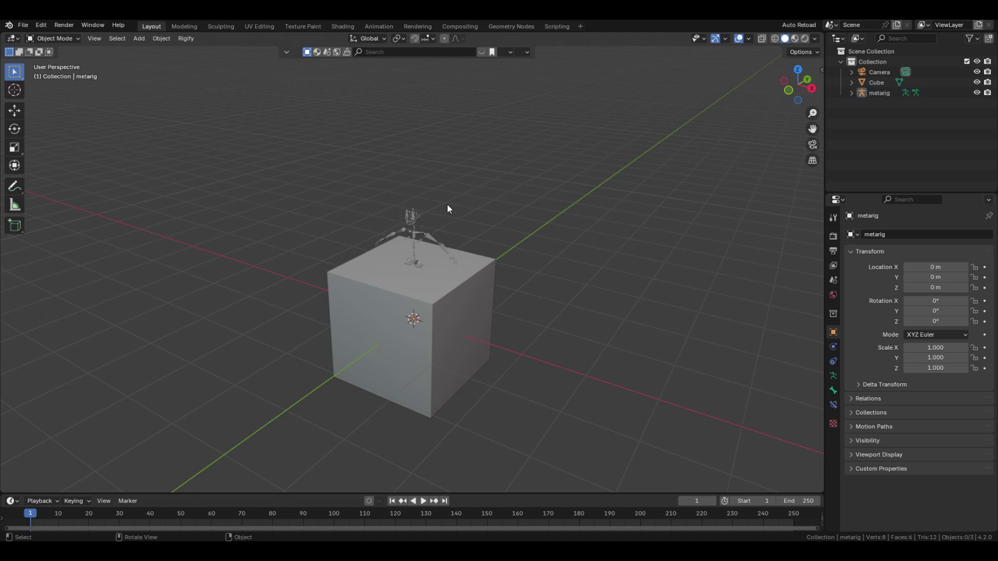
{"action": "middle_click_drag", "start_coordinate": [501, 265], "coordinate": [459, 270]}
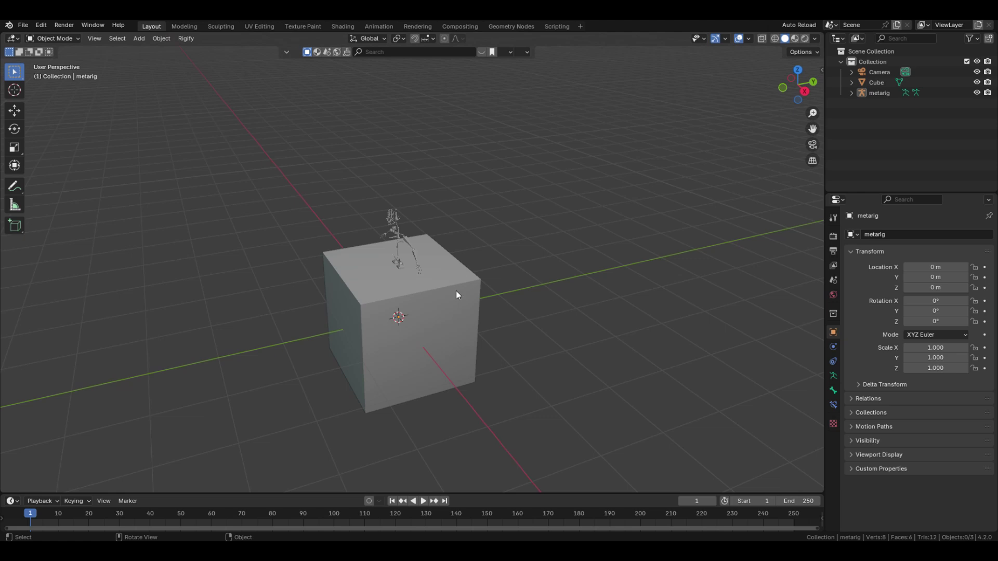
Step: In Edit Mode, scale the cube's whole mesh to 0.3 and flatten it to 0.2 along Z
{"action": "left_click", "coordinate": [456, 291]}
{"action": "scroll", "coordinate": [471, 297], "scroll_direction": "up", "scroll_amount": 3}
{"action": "key", "text": "Tab"}
{"action": "type", "text": "s"}
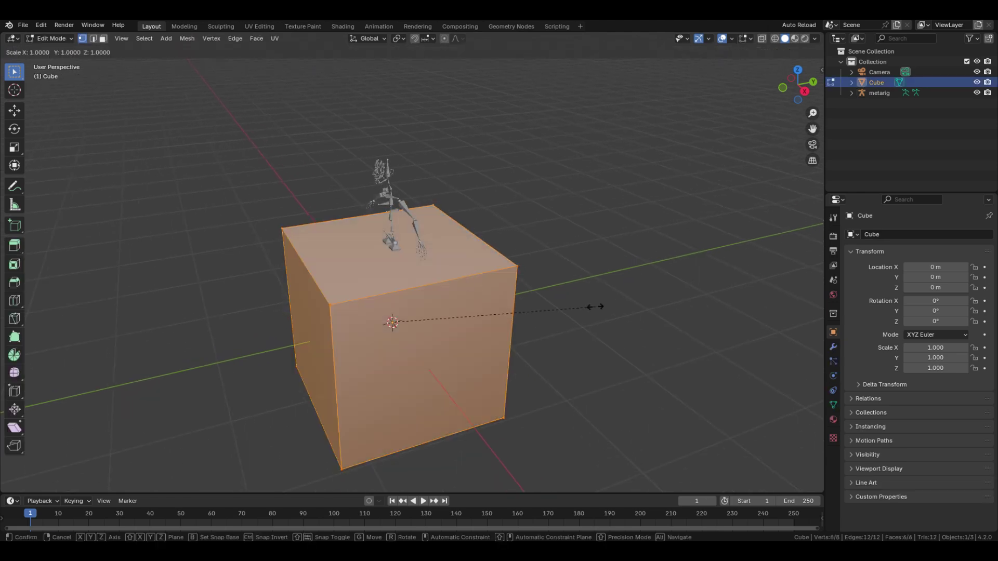
{"action": "type", "text": "0.3"}
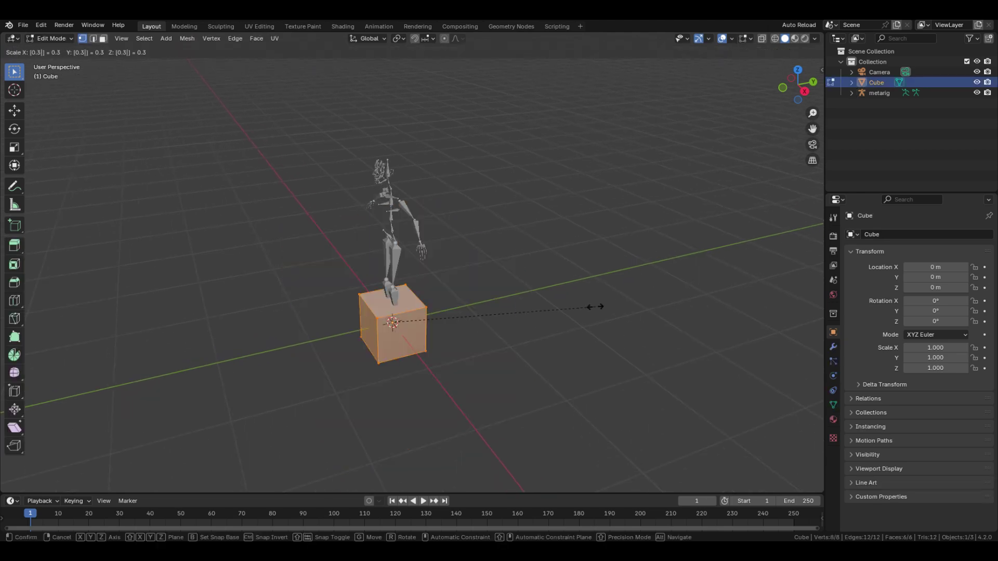
{"action": "key", "text": "BackSpace"}
{"action": "key", "text": "BackSpace"}
{"action": "type", "text": "z"}
{"action": "type", "text": ".2"}
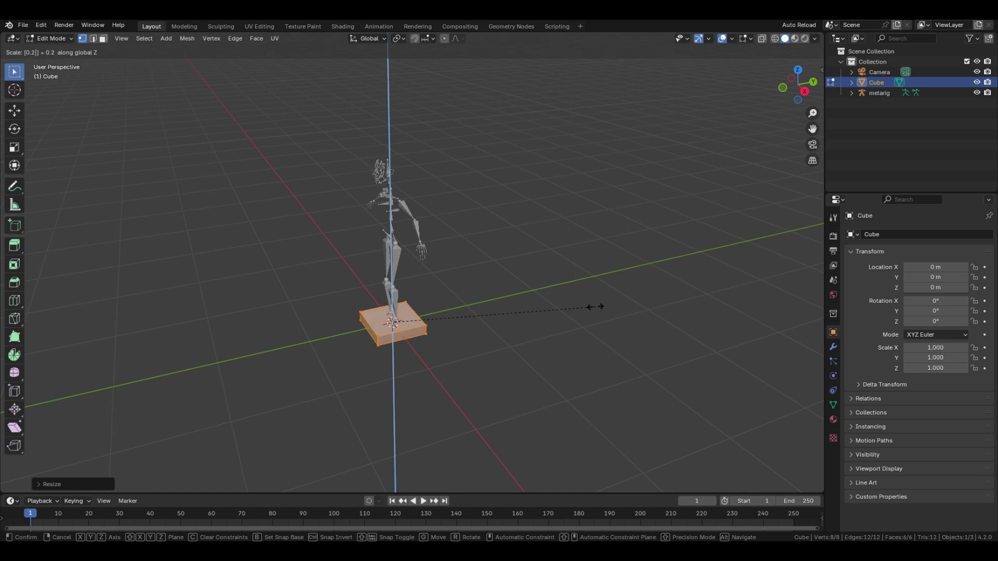
{"action": "key", "text": "Return"}
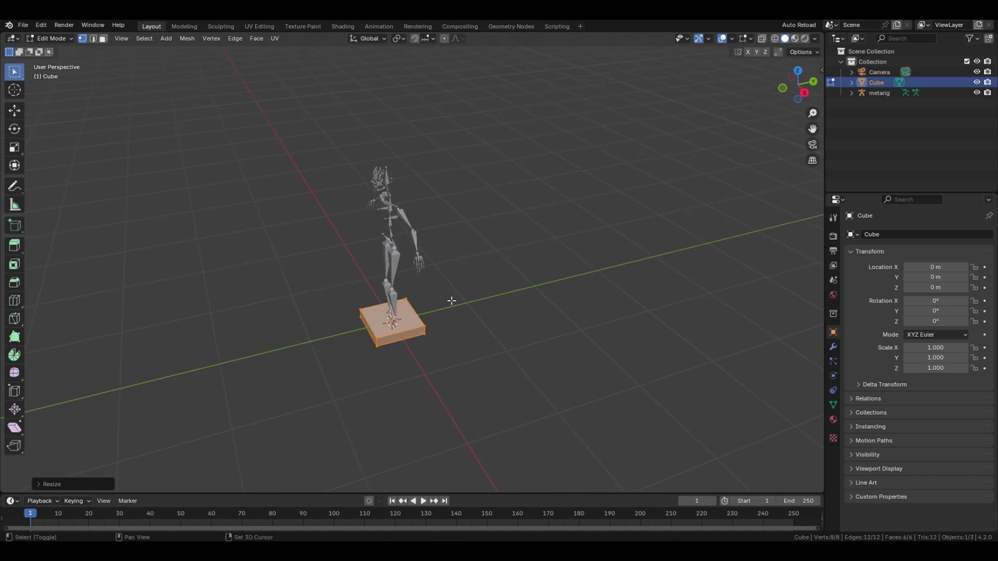
Step: Scale the box's mesh to 0.8 along Y and move the object beside the rig, to about Y -1.36 m, Z 0.96 m
{"action": "middle_click_drag", "start_coordinate": [452, 301], "coordinate": [516, 312]}
{"action": "type", "text": "sy"}
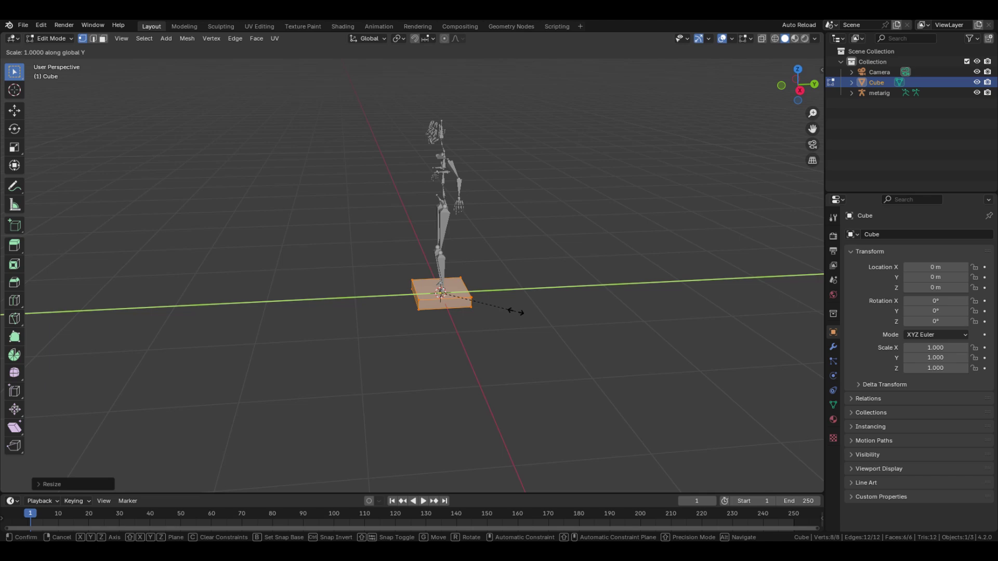
{"action": "type", "text": "0.8"}
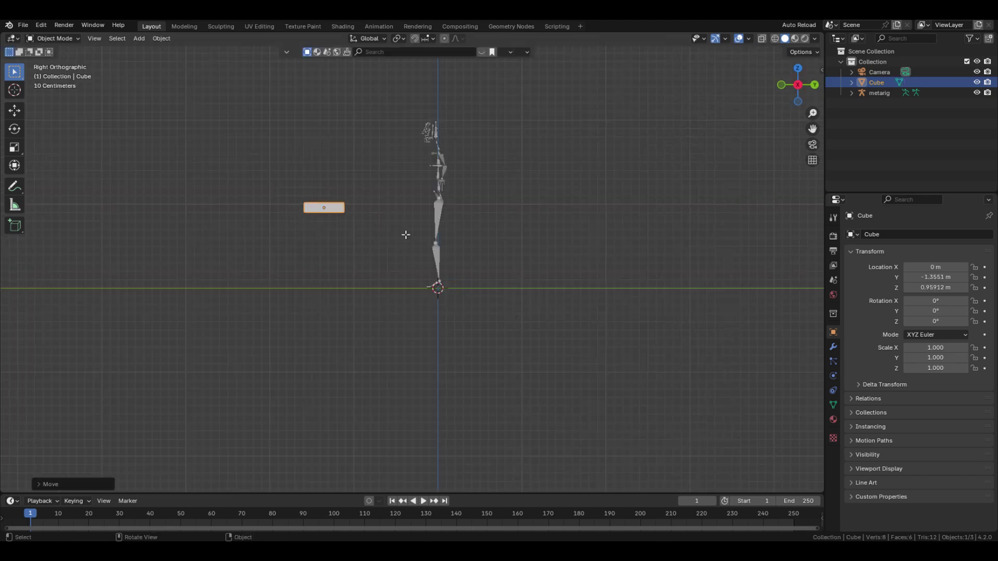
{"action": "left_click", "coordinate": [403, 235]}
Step: Inset the box's side face that faces the rig and extrude it inward to hollow out an open compartment
{"action": "middle_click_drag", "start_coordinate": [403, 236], "coordinate": [350, 269]}
{"action": "scroll", "coordinate": [350, 270], "scroll_direction": "up", "scroll_amount": 5}
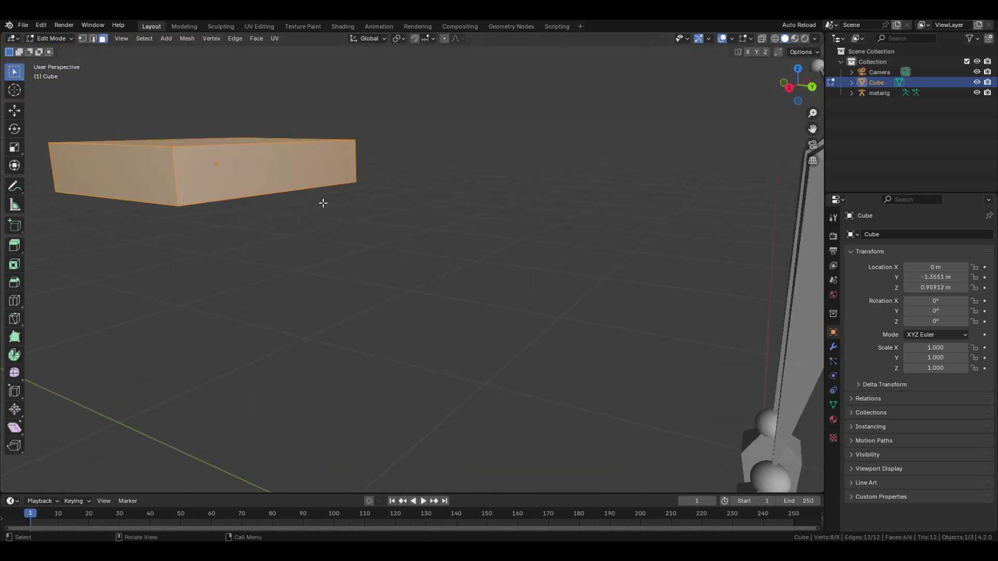
{"action": "left_click", "coordinate": [310, 177]}
{"action": "key", "text": "i"}
{"action": "left_click", "coordinate": [461, 212]}
{"action": "scroll", "coordinate": [461, 212], "scroll_direction": "down", "scroll_amount": 4}
{"action": "mouse_move", "coordinate": [461, 212]}
{"action": "middle_mouse_down"}
{"action": "mouse_move", "coordinate": [416, 250]}
{"action": "mouse_move", "coordinate": [422, 256]}
{"action": "mouse_move", "coordinate": [385, 232]}
{"action": "mouse_move", "coordinate": [429, 198]}
{"action": "middle_mouse_up"}
{"action": "key", "text": "shift+z"}
{"action": "key", "text": "e"}
{"action": "left_click", "coordinate": [285, 263]}
{"action": "key", "text": "shift+z"}
{"action": "key", "text": "Tab"}
Step: Add a Bevel modifier to the box with 4 segments and an amount of 0.0014 m
{"action": "key", "text": "q"}
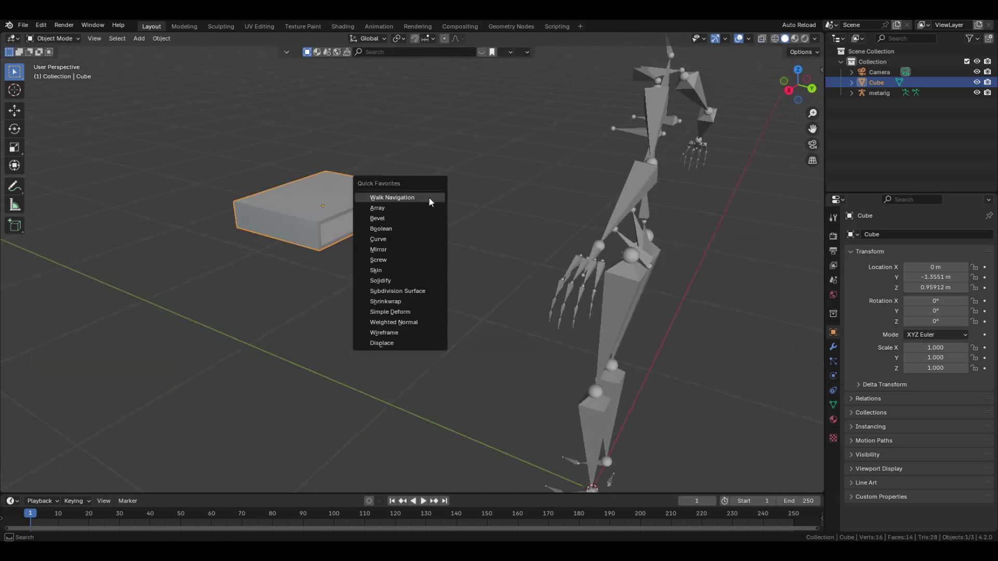
{"action": "left_click", "coordinate": [433, 219]}
{"action": "left_click", "coordinate": [833, 347]}
{"action": "scroll", "coordinate": [442, 276], "scroll_direction": "up", "scroll_amount": 3}
{"action": "middle_click_drag", "start_coordinate": [441, 277], "coordinate": [489, 330], "text": "shift"}
{"action": "left_click_drag", "start_coordinate": [939, 305], "coordinate": [942, 305]}
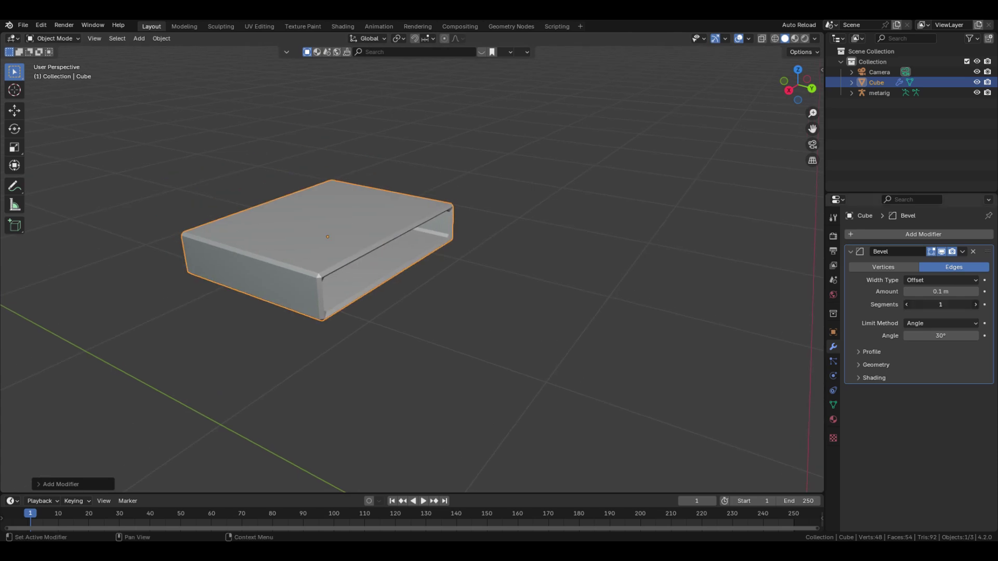
{"action": "type", "text": "4"}
{"action": "key", "text": "Return"}
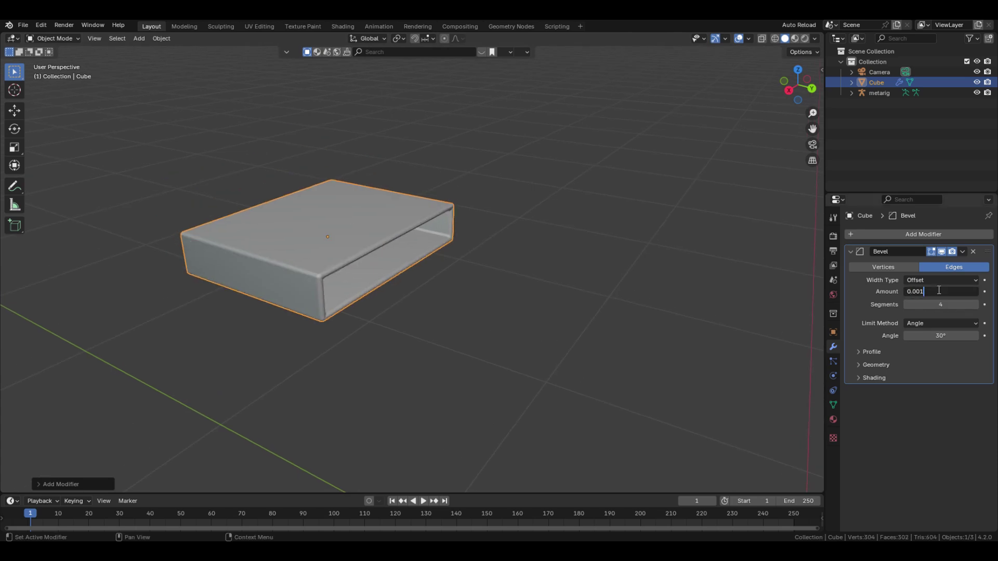
{"action": "left_click", "coordinate": [939, 289]}
{"action": "type", "text": "0.0014"}
{"action": "key", "text": "Return"}
Step: Duplicate the box's top face in place and scale the copy up, adjusting it along Y, so it overhangs the box
{"action": "key", "text": "Tab"}
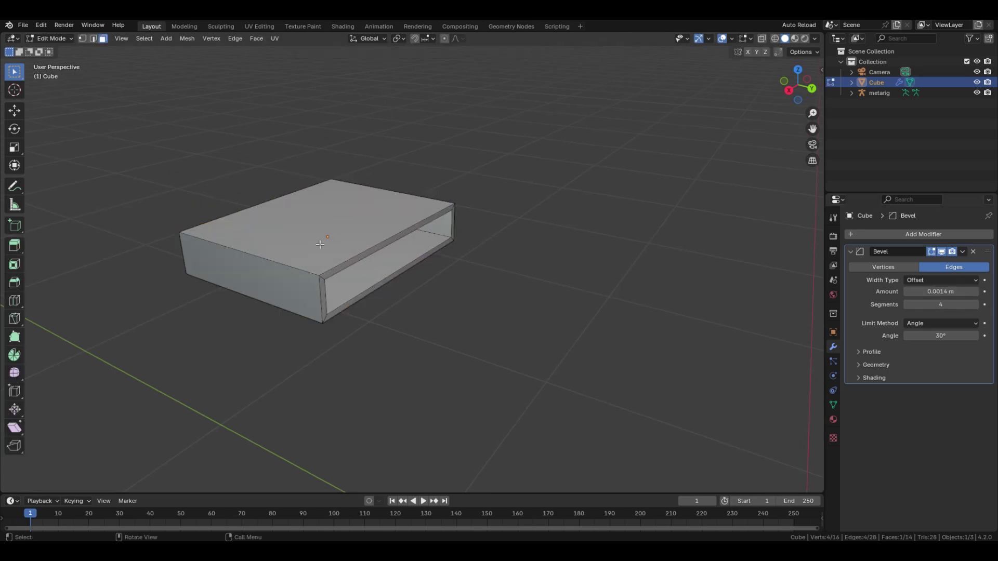
{"action": "left_click", "coordinate": [321, 245]}
{"action": "key", "text": "shift+d"}
{"action": "right_click", "coordinate": [399, 219]}
{"action": "middle_click_drag", "start_coordinate": [419, 246], "coordinate": [503, 309]}
{"action": "key", "text": "s"}
{"action": "left_click", "coordinate": [514, 314]}
{"action": "key", "text": "s"}
{"action": "key", "text": "y"}
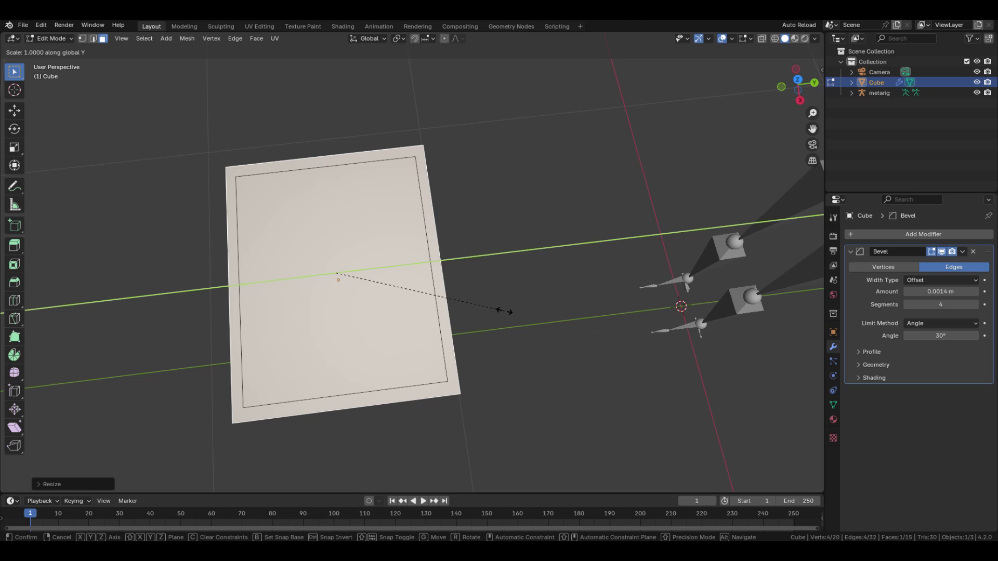
{"action": "left_click", "coordinate": [528, 310]}
Step: Extrude the enlarged top face upward into a thin tabletop slab and return to Object Mode
{"action": "middle_click_drag", "start_coordinate": [528, 310], "coordinate": [493, 254]}
{"action": "key", "text": "e"}
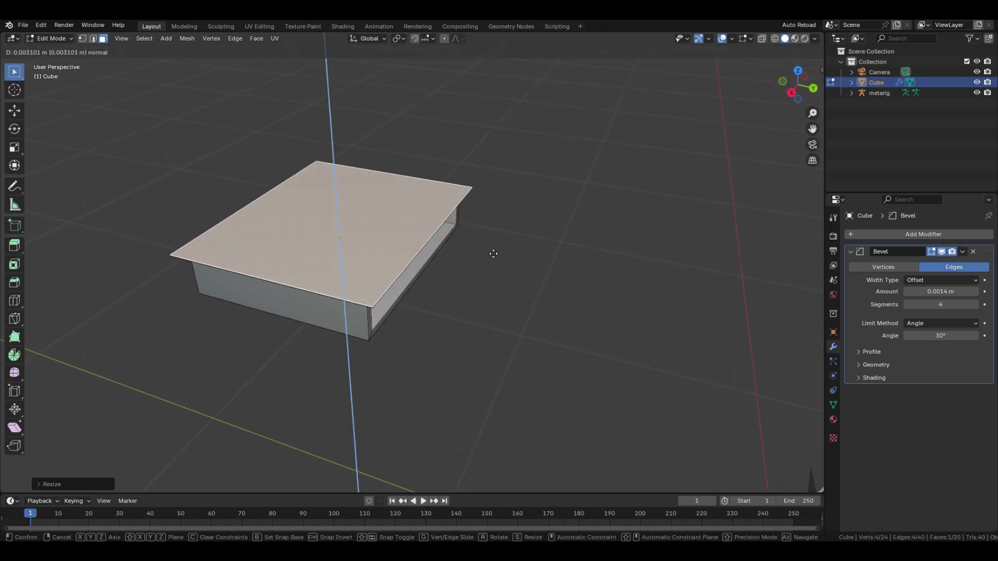
{"action": "left_click", "coordinate": [495, 246]}
{"action": "key", "text": "Tab"}
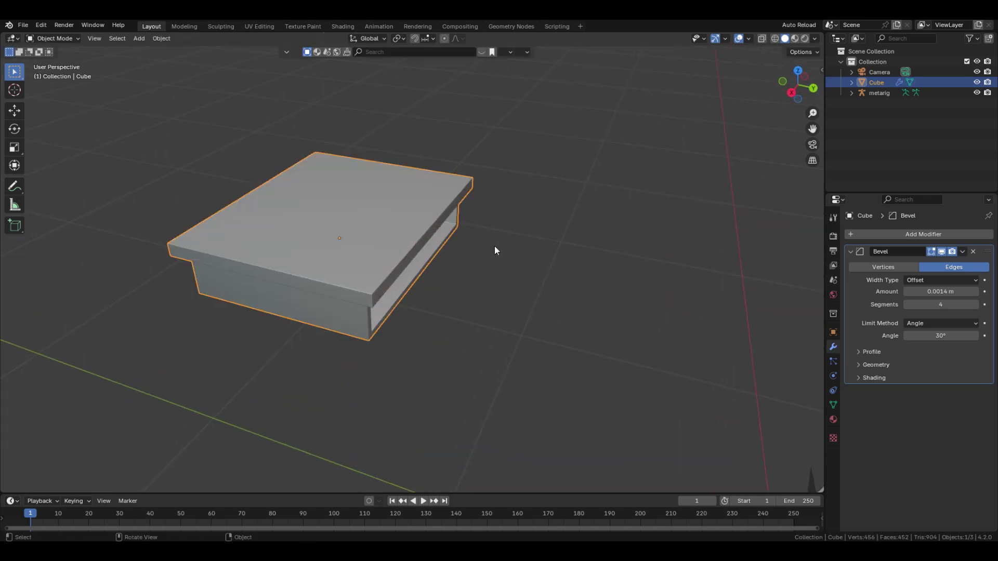
Step: Snap the 3D cursor to the selected table object in top view
{"action": "key", "text": "KP_7"}
{"action": "key", "text": "shift+s"}
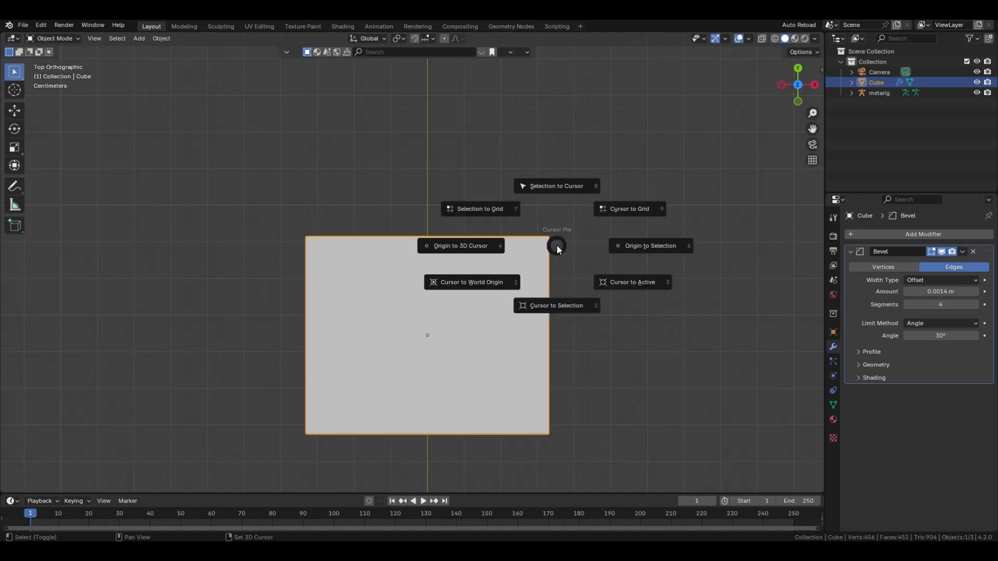
{"action": "left_click", "coordinate": [567, 311]}
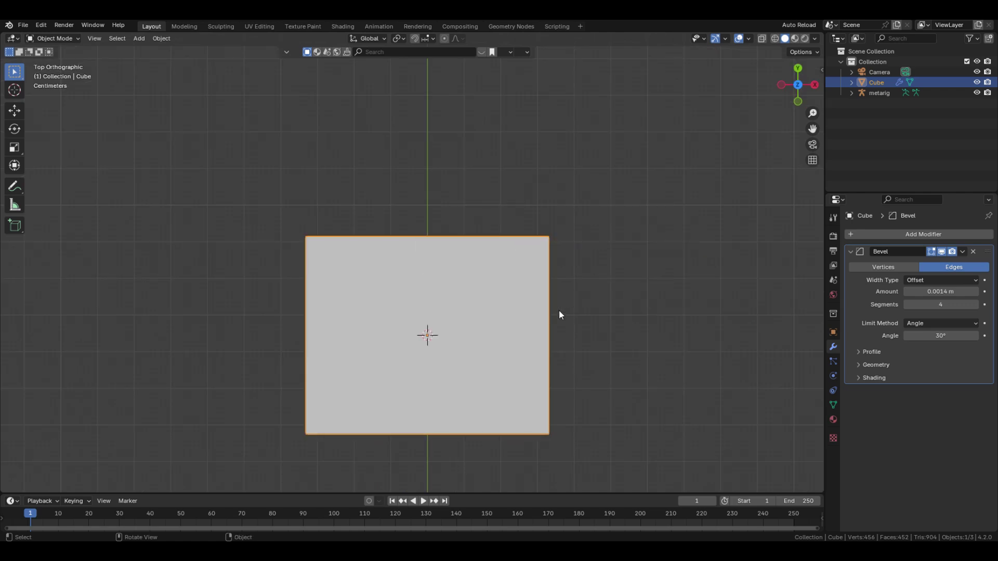
Step: Show the scene in wireframe and add a cylinder with 16 vertices at the 3D cursor
{"action": "left_click", "coordinate": [530, 318]}
{"action": "key", "text": "Tab"}
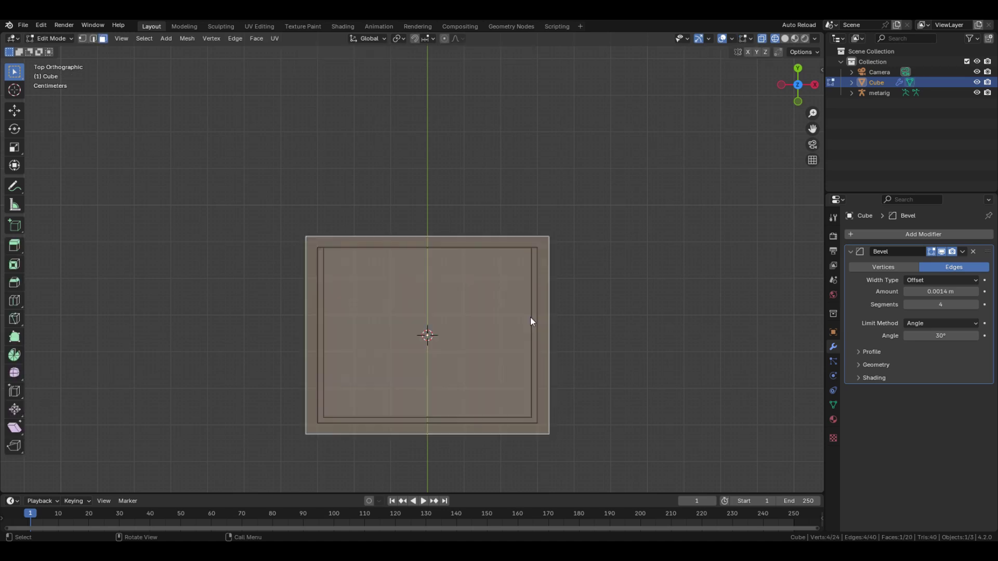
{"action": "key", "text": "Tab"}
{"action": "key", "text": "shift+a"}
{"action": "mouse_move", "coordinate": [507, 126]}
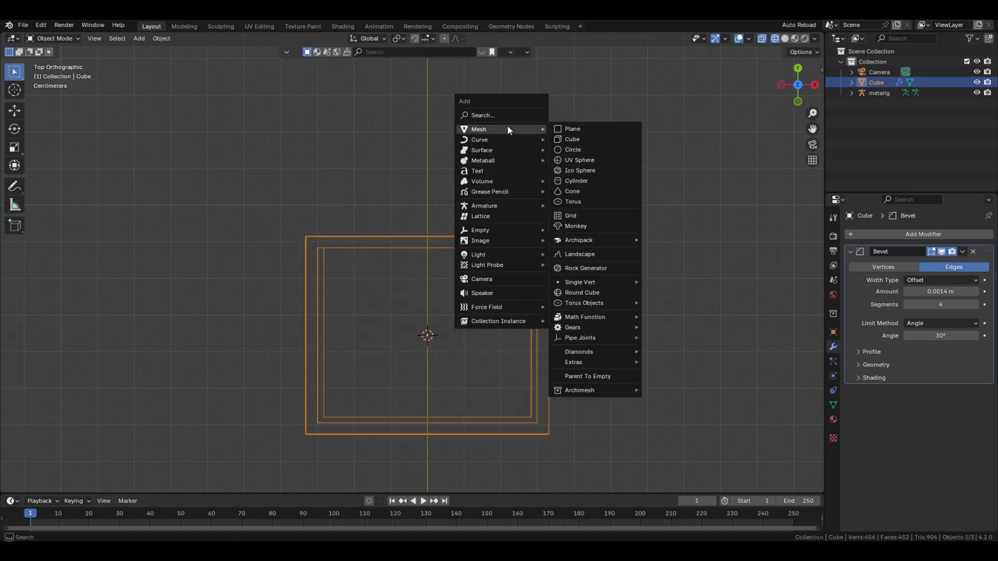
{"action": "left_click", "coordinate": [577, 181]}
{"action": "left_click", "coordinate": [93, 481]}
{"action": "left_click", "coordinate": [115, 359]}
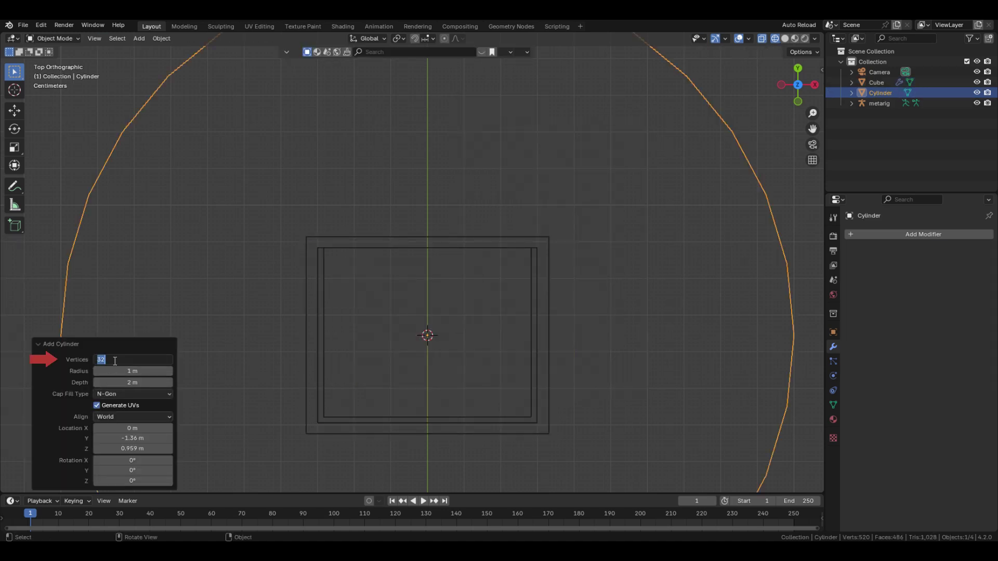
{"action": "type", "text": "16"}
{"action": "key", "text": "Return"}
Step: Scale the cylinder's mesh down in Edit Mode to about 0.102 and again by about 0.215
{"action": "key", "text": "Tab"}
{"action": "key", "text": "s"}
{"action": "left_click", "coordinate": [472, 354]}
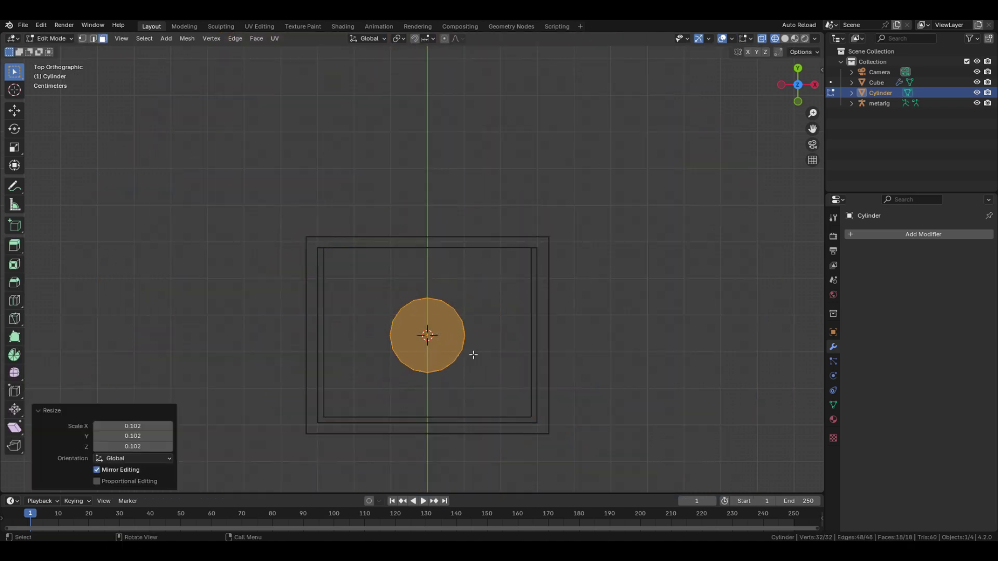
{"action": "scroll", "coordinate": [473, 354], "scroll_direction": "up", "scroll_amount": 5}
{"action": "key", "text": "s"}
{"action": "left_click", "coordinate": [403, 374]}
Step: Move the cylinder to the tabletop's +X, +Y corner and resize it to fit within the overhang beside the box
{"action": "key", "text": "g"}
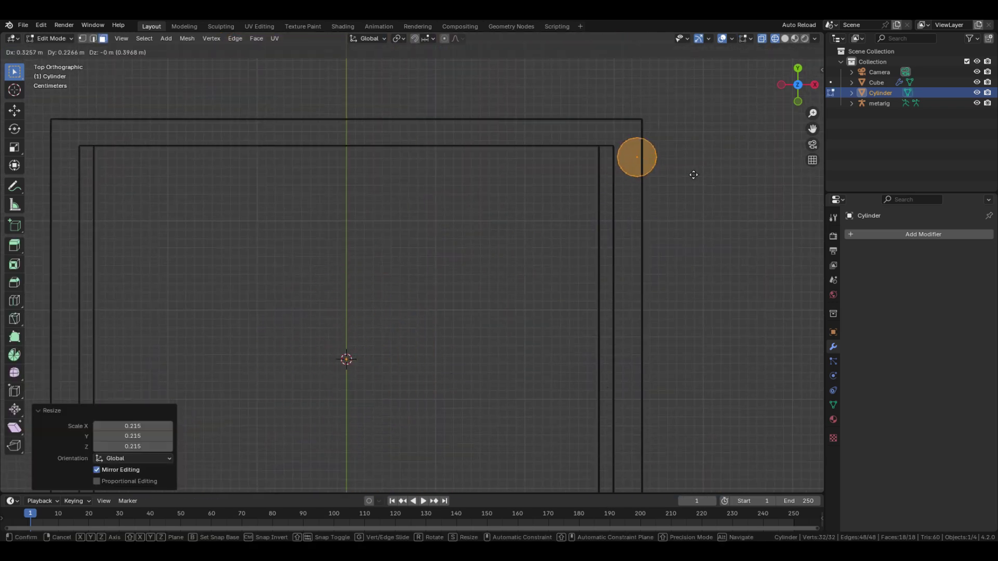
{"action": "left_click", "coordinate": [694, 172]}
{"action": "middle_click_drag", "start_coordinate": [694, 172], "coordinate": [474, 280], "text": "shift"}
{"action": "middle_click_drag", "start_coordinate": [473, 281], "coordinate": [561, 257], "text": "ctrl"}
{"action": "key", "text": "s"}
{"action": "left_click", "coordinate": [501, 289]}
{"action": "key", "text": "g"}
{"action": "left_click", "coordinate": [474, 291]}
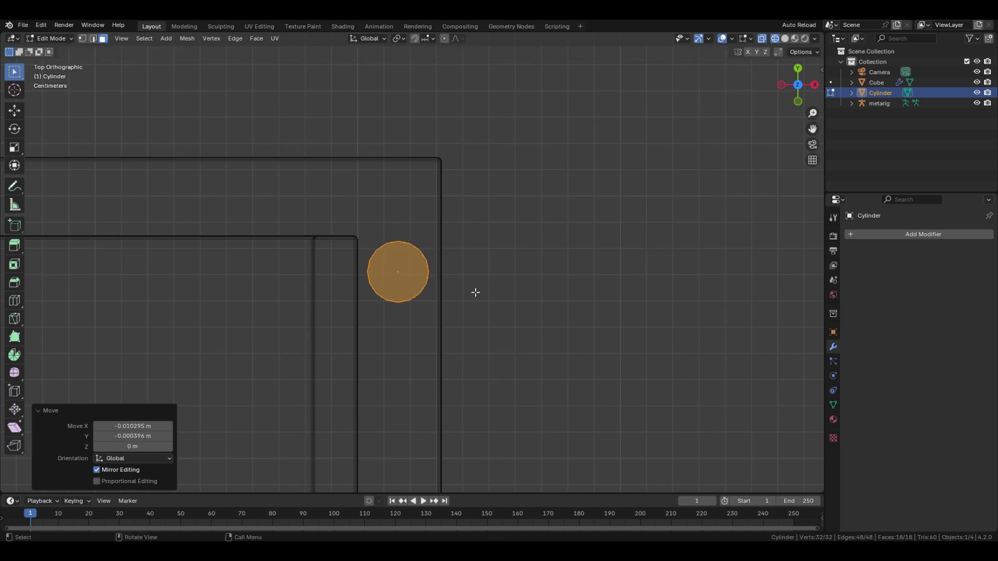
{"action": "key", "text": "s"}
{"action": "left_click", "coordinate": [492, 301]}
Step: Lower the cylinder along Z in the right side view to the bottom of the storage box
{"action": "key", "text": "1"}
{"action": "key", "text": "KP_3"}
{"action": "middle_click_drag", "start_coordinate": [493, 301], "coordinate": [486, 359], "text": "ctrl"}
{"action": "middle_click_drag", "start_coordinate": [487, 358], "coordinate": [481, 186], "text": "shift"}
{"action": "key", "text": "g"}
{"action": "key", "text": "z"}
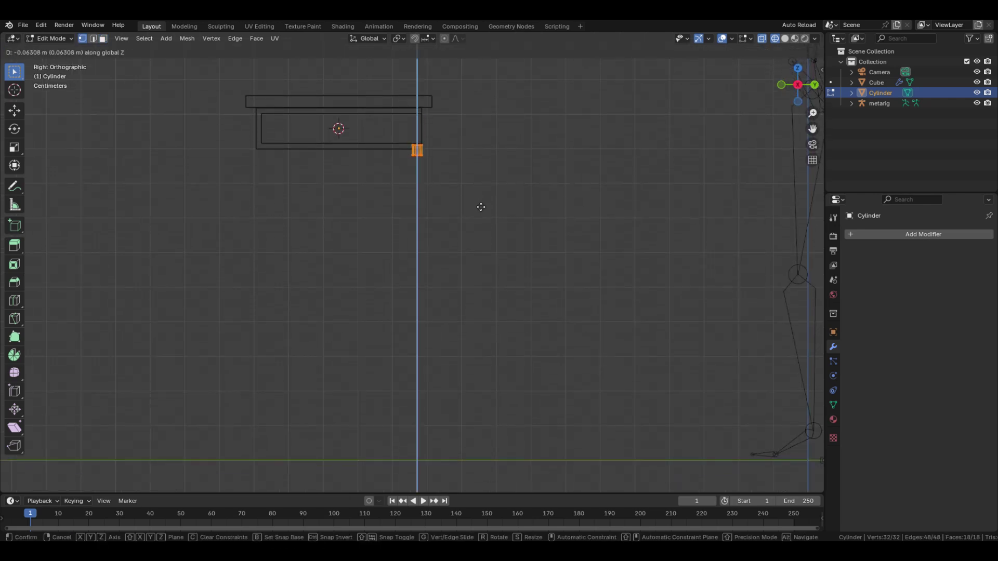
{"action": "left_click", "coordinate": [482, 202]}
Step: Stretch the cylinder into a full-length leg by moving its bottom ring down along Z to the ground line
{"action": "left_click_drag", "start_coordinate": [395, 146], "coordinate": [396, 148]}
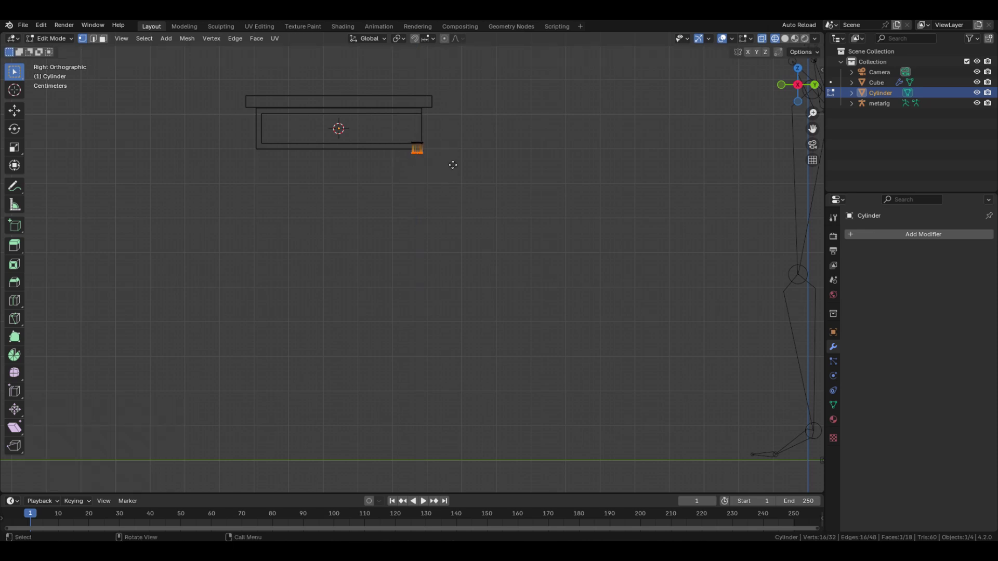
{"action": "key", "text": "g"}
{"action": "key", "text": "z"}
{"action": "left_click", "coordinate": [477, 208]}
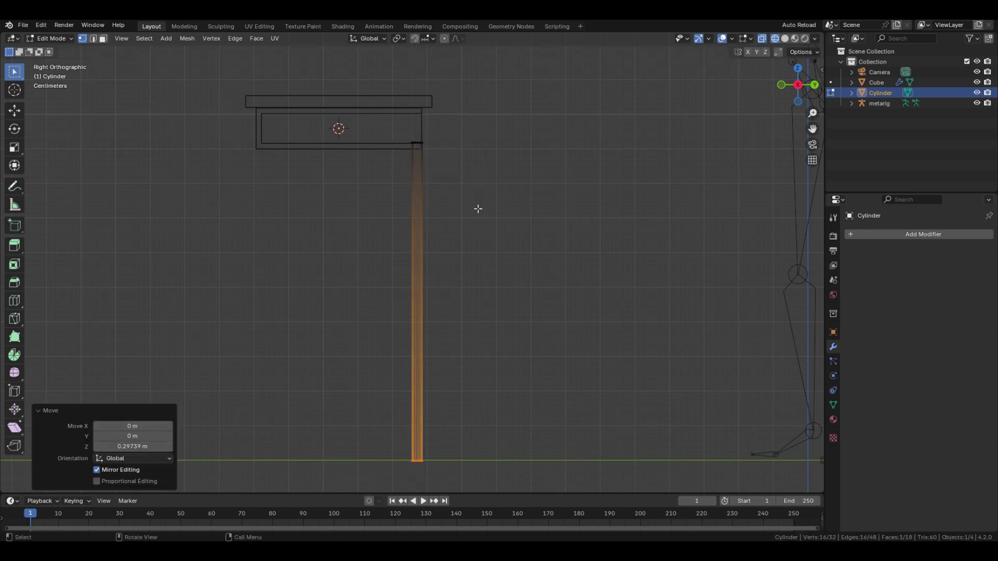
Step: Select the entire linked leg mesh and shift it slightly inward along Y, inside the edge of the box
{"action": "middle_click_drag", "start_coordinate": [461, 32], "coordinate": [470, 104], "text": "ctrl"}
{"action": "middle_click_drag", "start_coordinate": [470, 104], "coordinate": [513, 307], "text": "shift"}
{"action": "left_click_drag", "start_coordinate": [460, 210], "coordinate": [533, 241]}
{"action": "key", "text": "g"}
{"action": "right_click", "coordinate": [530, 242]}
{"action": "key", "text": "l"}
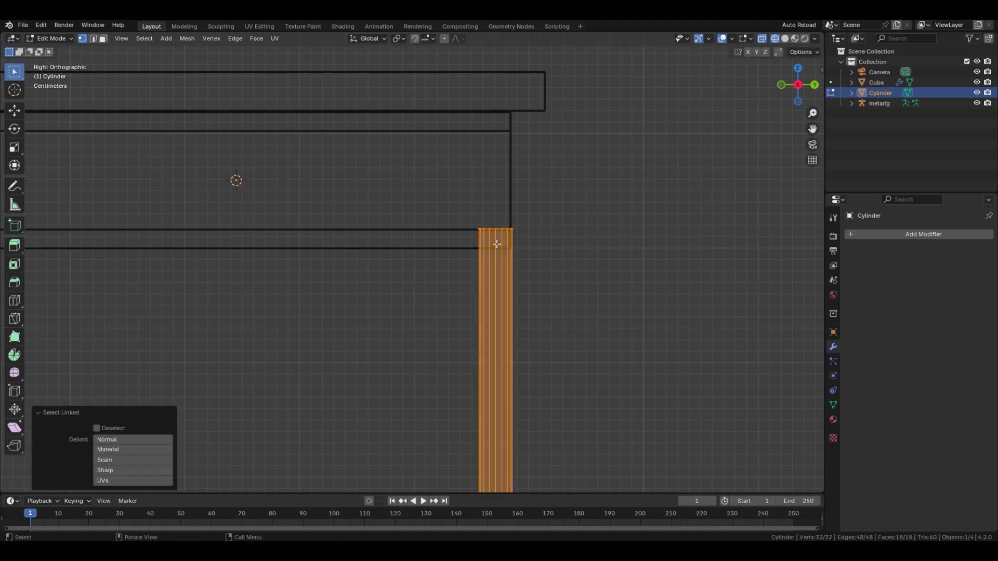
{"action": "key", "text": "g"}
{"action": "key", "text": "y"}
{"action": "left_click", "coordinate": [508, 243]}
Step: Duplicate the leg's top ring about 0.09 m toward -Y and 0.09 m up, and rotate the copy 90°
{"action": "left_click_drag", "start_coordinate": [448, 209], "coordinate": [535, 261]}
{"action": "key", "text": "shift+d"}
{"action": "left_click", "coordinate": [433, 156]}
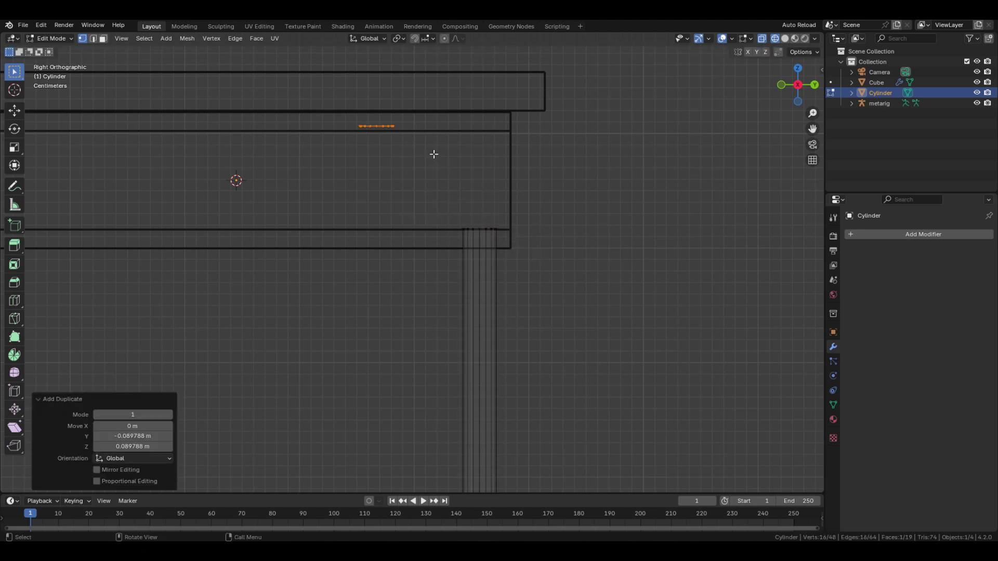
{"action": "type", "text": "r90"}
{"action": "key", "text": "Return"}
Step: Adjust the rotated ring along Y and Z so it sits just beneath the tabletop, inward from the leg
{"action": "key", "text": "g"}
{"action": "key", "text": "z"}
{"action": "left_click", "coordinate": [435, 156]}
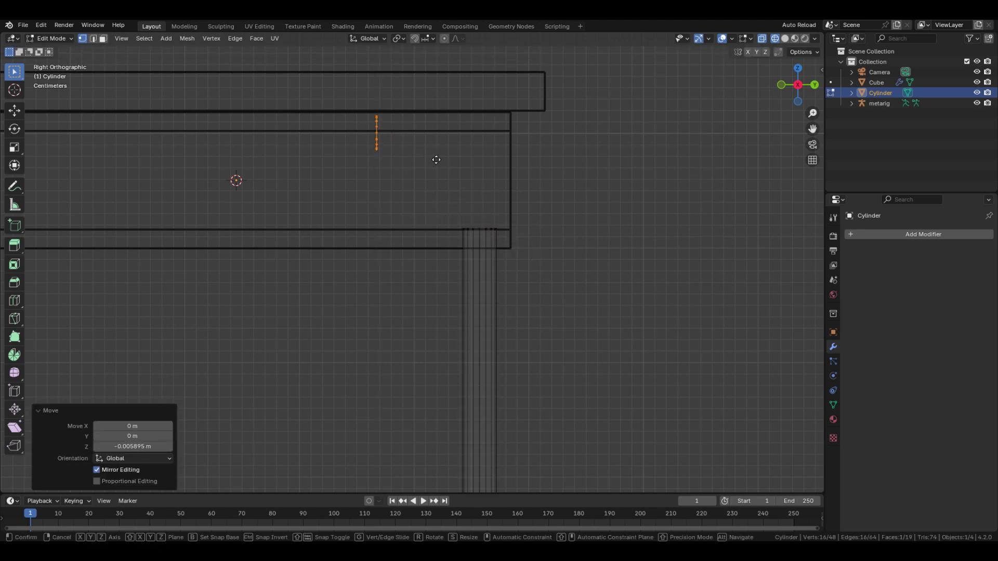
{"action": "key", "text": "g"}
{"action": "key", "text": "y"}
{"action": "left_click", "coordinate": [417, 163]}
{"action": "key", "text": "g"}
{"action": "key", "text": "z"}
{"action": "left_click", "coordinate": [407, 147]}
Step: Bridge the leg's top ring and the rotated ring with Bridge Edge Loops, using 6 cuts for a smooth bend
{"action": "left_click_drag", "start_coordinate": [446, 209], "coordinate": [531, 253], "text": "shift"}
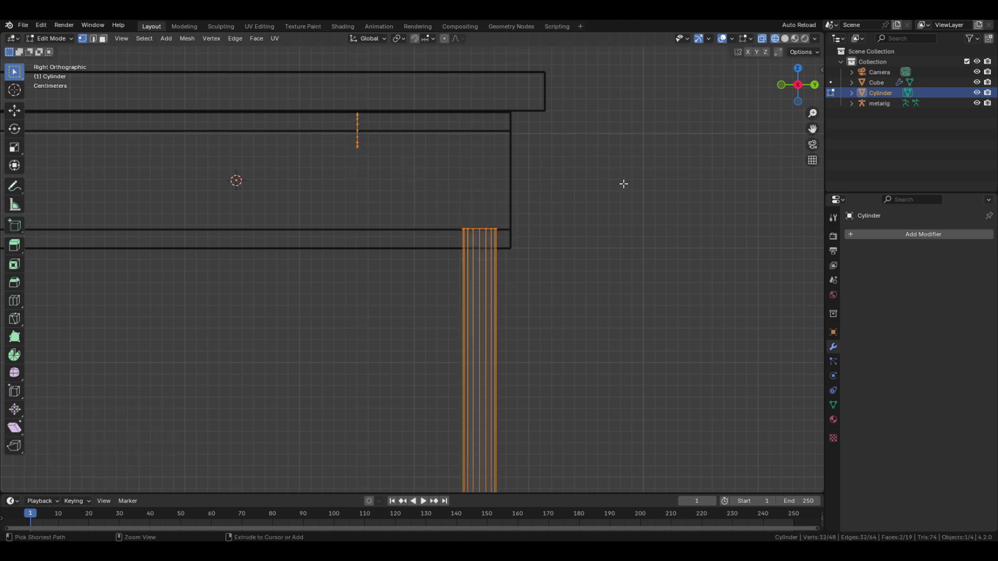
{"action": "key", "text": "ctrl+e"}
{"action": "left_click", "coordinate": [578, 214]}
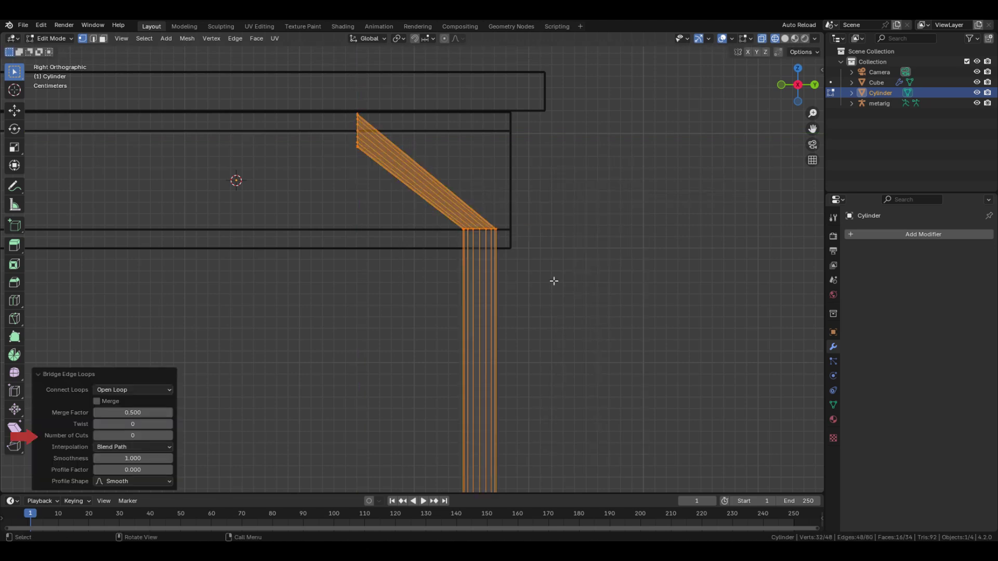
{"action": "left_click", "coordinate": [140, 435]}
{"action": "type", "text": "6"}
{"action": "key", "text": "Return"}
Step: Extrude the bend's end face about 0.316 m toward -Y in top view and fine-tune its end along Y
{"action": "left_click_drag", "start_coordinate": [300, 74], "coordinate": [388, 204]}
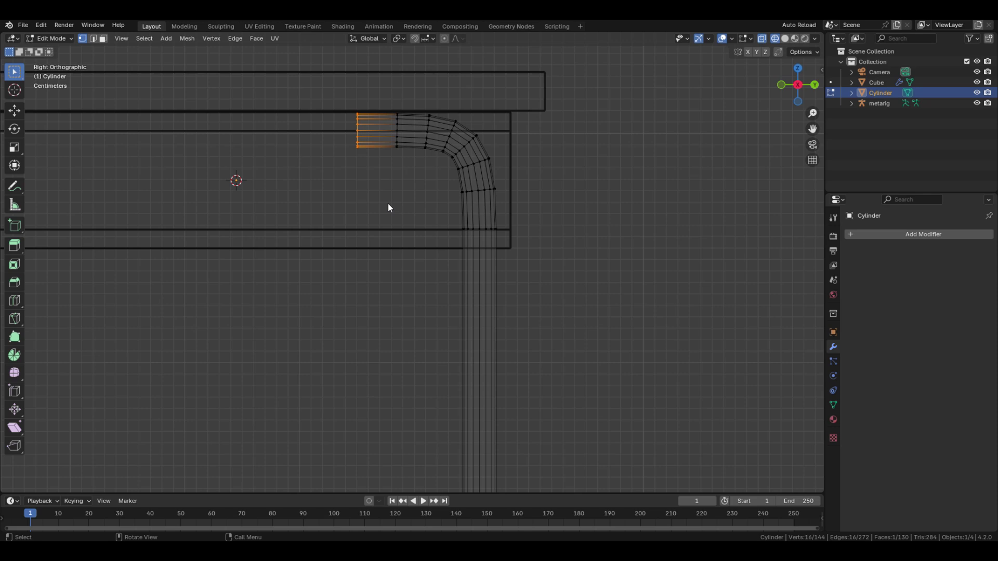
{"action": "key", "text": "KP_7"}
{"action": "scroll", "coordinate": [457, 364], "scroll_direction": "down", "scroll_amount": 5}
{"action": "scroll", "coordinate": [467, 378], "scroll_direction": "down", "scroll_amount": 10, "text": "shift"}
{"action": "scroll", "coordinate": [499, 250], "scroll_direction": "up", "scroll_amount": 3}
{"action": "key", "text": "e"}
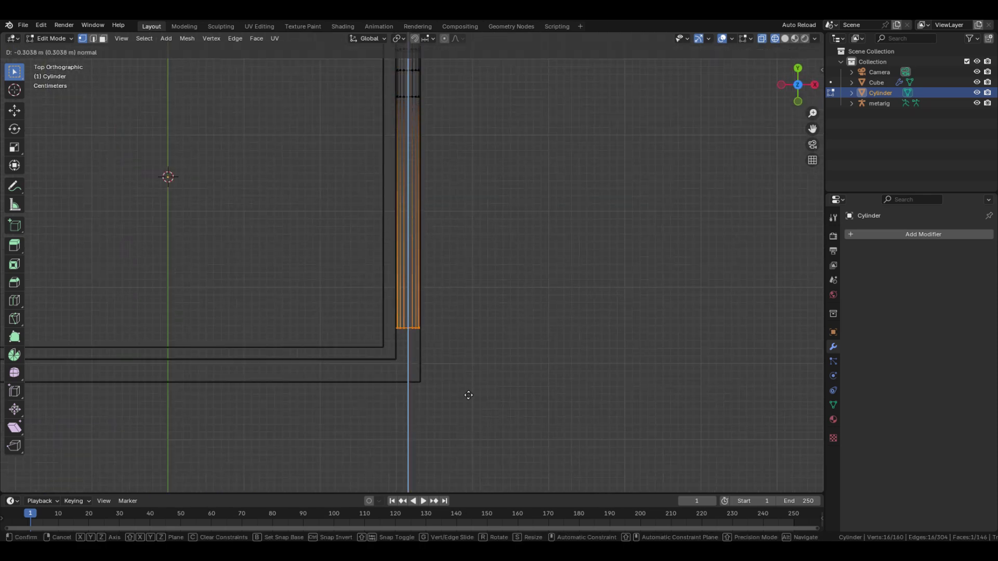
{"action": "left_click", "coordinate": [468, 404]}
{"action": "scroll", "coordinate": [469, 338], "scroll_direction": "up", "scroll_amount": 2}
{"action": "scroll", "coordinate": [460, 291], "scroll_direction": "down", "scroll_amount": 3, "text": "shift"}
{"action": "key", "text": "g"}
{"action": "key", "text": "y"}
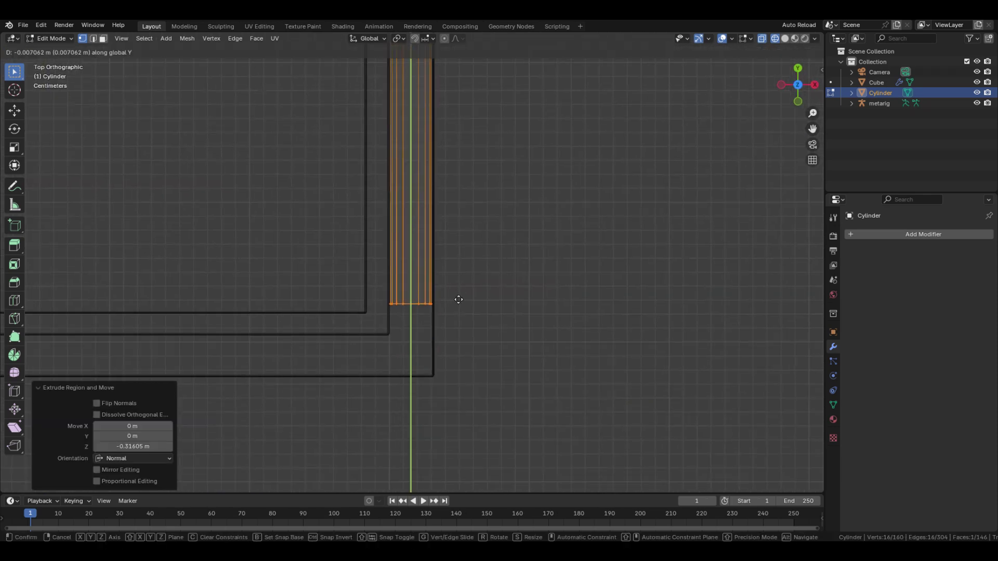
Step: Duplicate the tube's end ring about 0.046 m toward -X and 0.041 m toward -Y, and rotate the copy 90°
{"action": "left_click", "coordinate": [377, 378]}
{"action": "type", "text": "r90"}
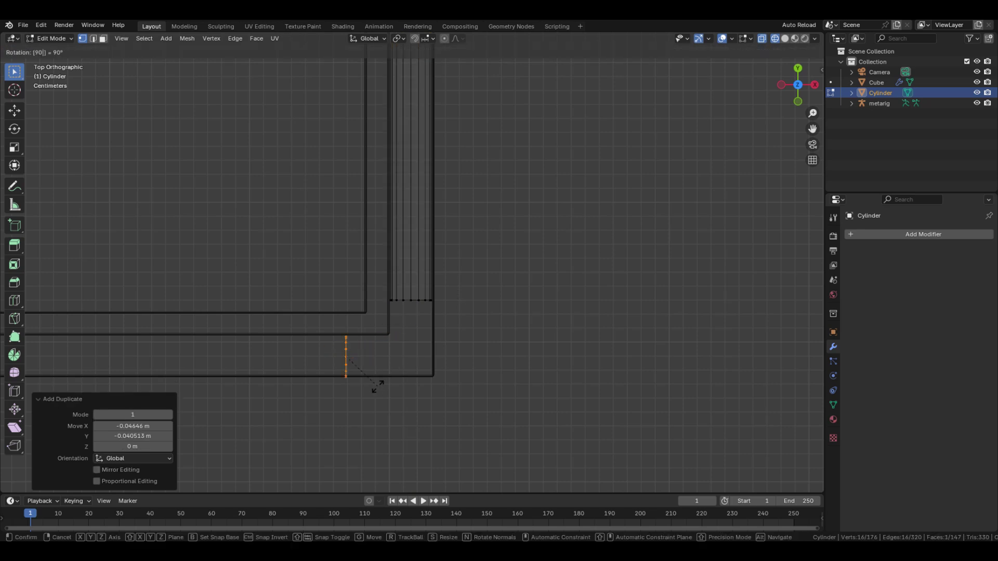
{"action": "key", "text": "Return"}
Step: Bridge the side tube's end ring and the rotated copy into a corner bend with 3 cuts
{"action": "left_click", "coordinate": [375, 285], "text": "alt+shift"}
{"action": "key", "text": "ctrl+e"}
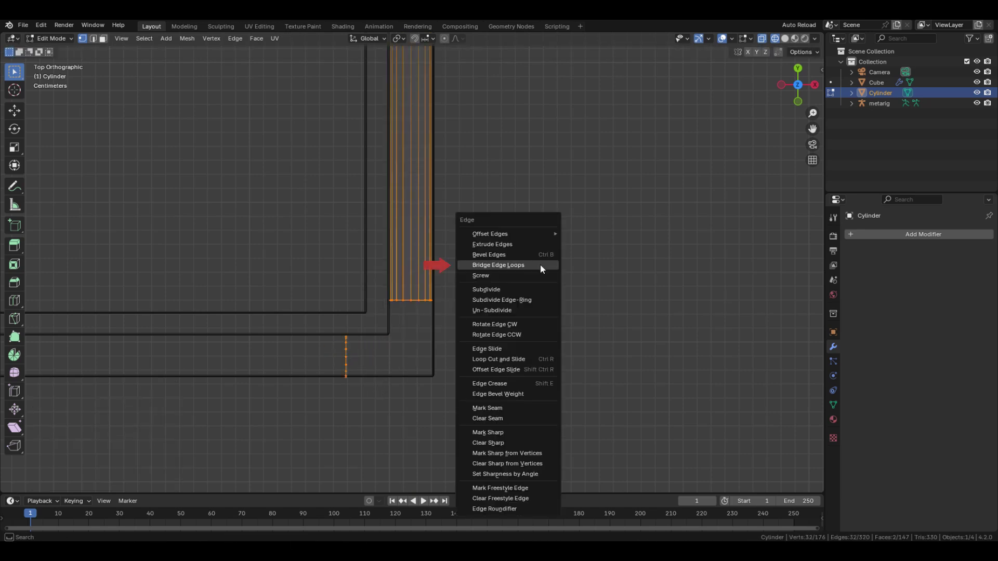
{"action": "left_click", "coordinate": [541, 264]}
{"action": "left_click", "coordinate": [169, 435]}
{"action": "left_click", "coordinate": [169, 435]}
{"action": "left_click", "coordinate": [169, 435]}
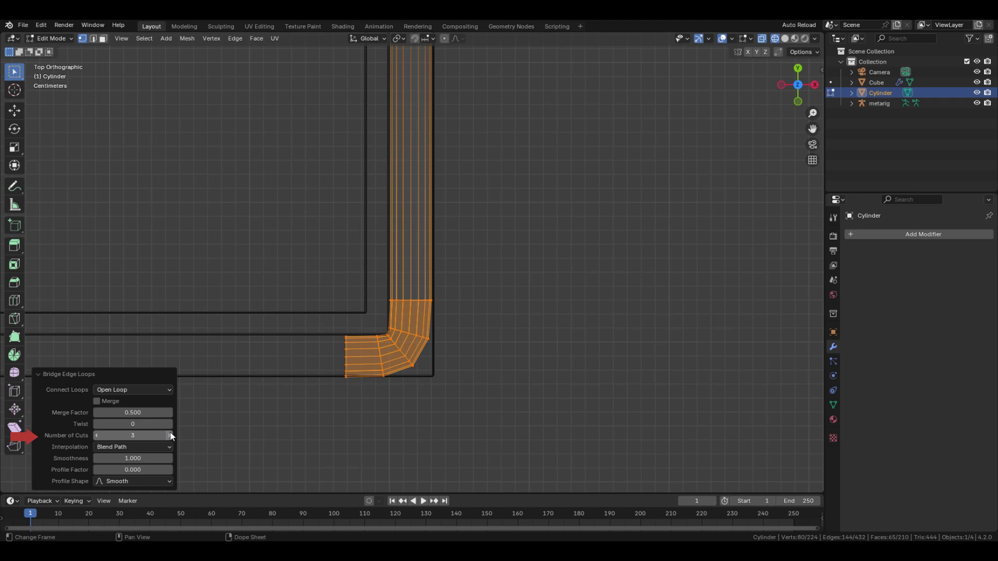
Step: Select the corner bend's end ring, then add an X-axis Mirror modifier to the frame with Clipping enabled
{"action": "left_click_drag", "start_coordinate": [311, 297], "coordinate": [374, 423]}
{"action": "middle_click_drag", "start_coordinate": [321, 189], "coordinate": [441, 207], "text": "shift"}
{"action": "scroll", "coordinate": [441, 207], "scroll_direction": "down", "scroll_amount": 4}
{"action": "key", "text": "Tab"}
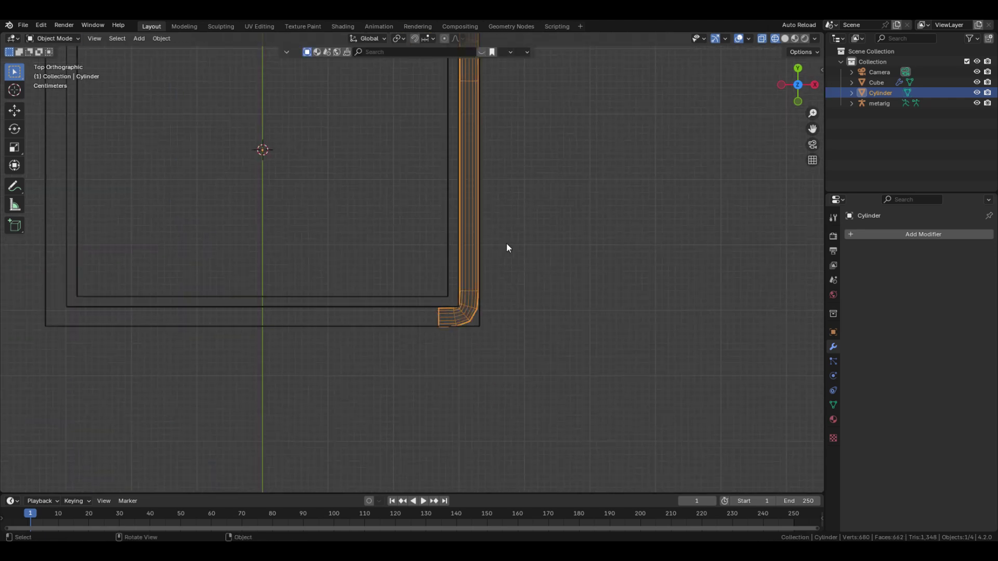
{"action": "key", "text": "q"}
{"action": "left_click", "coordinate": [501, 266]}
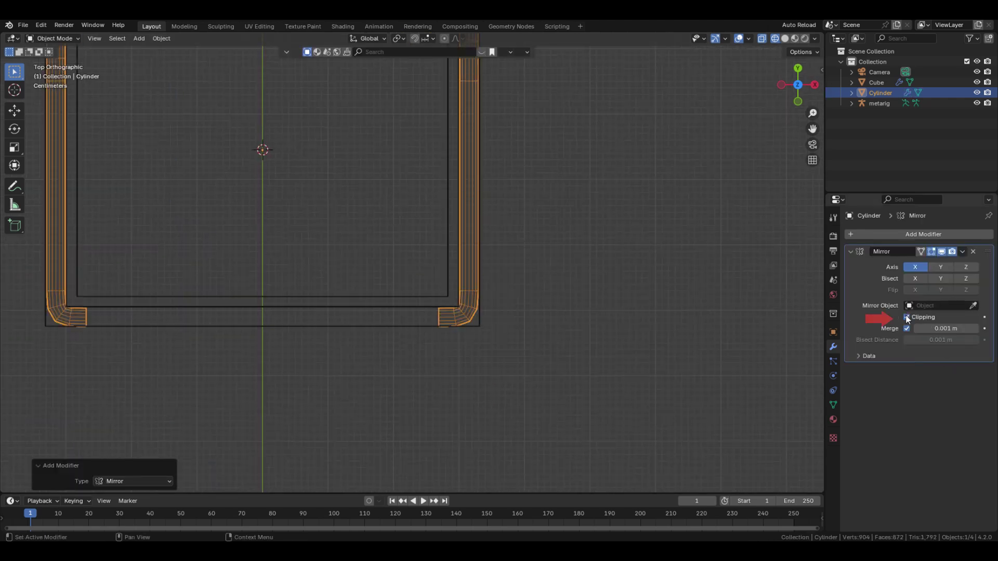
{"action": "left_click", "coordinate": [907, 317]}
Step: Extrude the selected end ring along the tabletop edge to the mirror plane, joining both halves of the crossbar
{"action": "key", "text": "Tab"}
{"action": "key", "text": "e"}
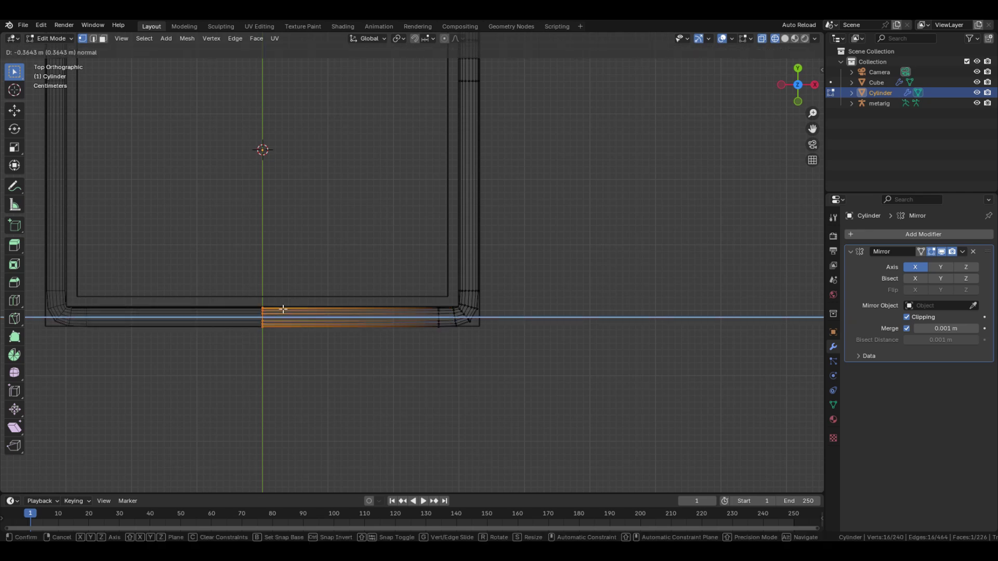
{"action": "left_click", "coordinate": [522, 317]}
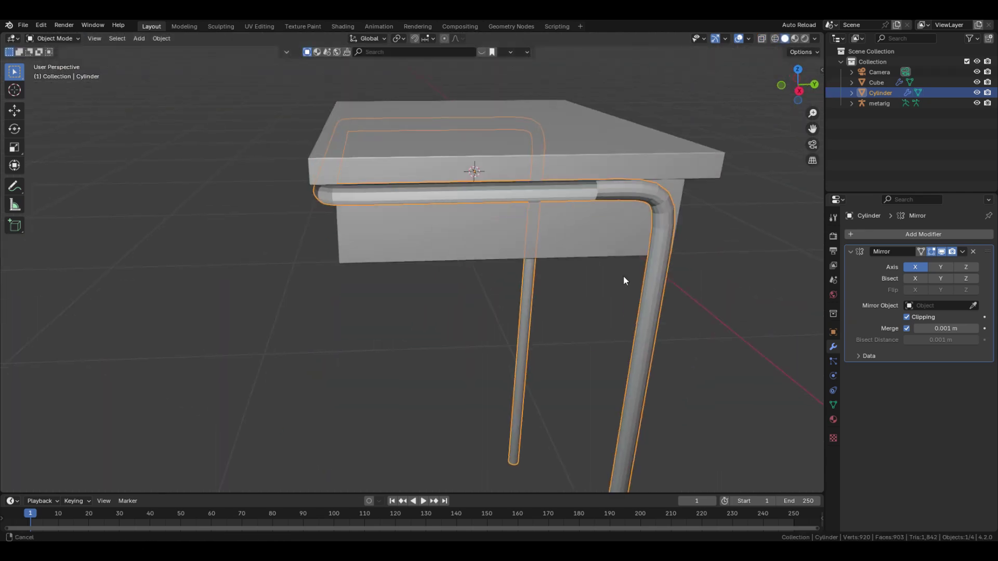
Step: Recalculate the normals of the entire frame mesh and add a level 2 Subdivision modifier
{"action": "middle_click_drag", "start_coordinate": [623, 276], "coordinate": [530, 289]}
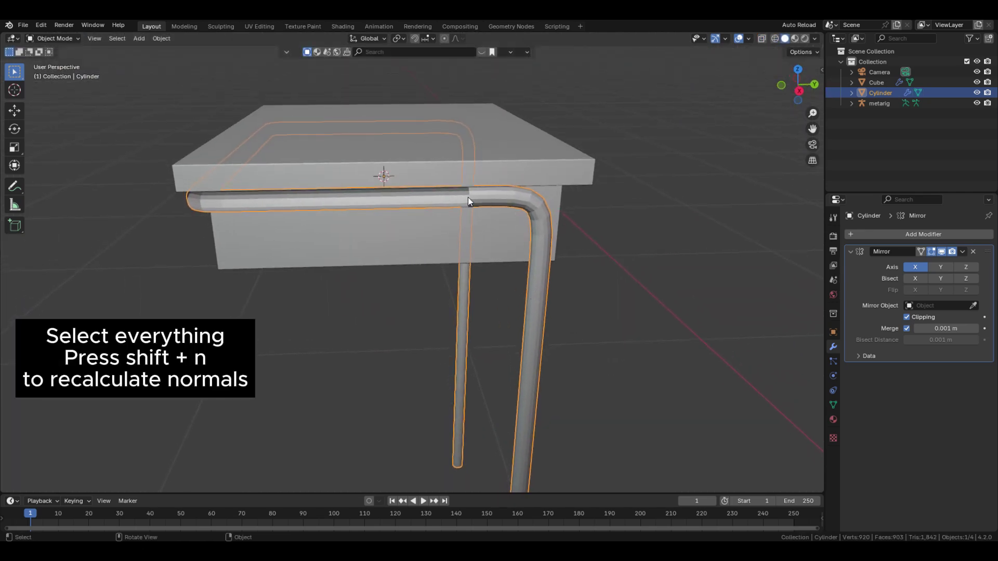
{"action": "key", "text": "Tab"}
{"action": "key", "text": "a"}
{"action": "key", "text": "shift+n"}
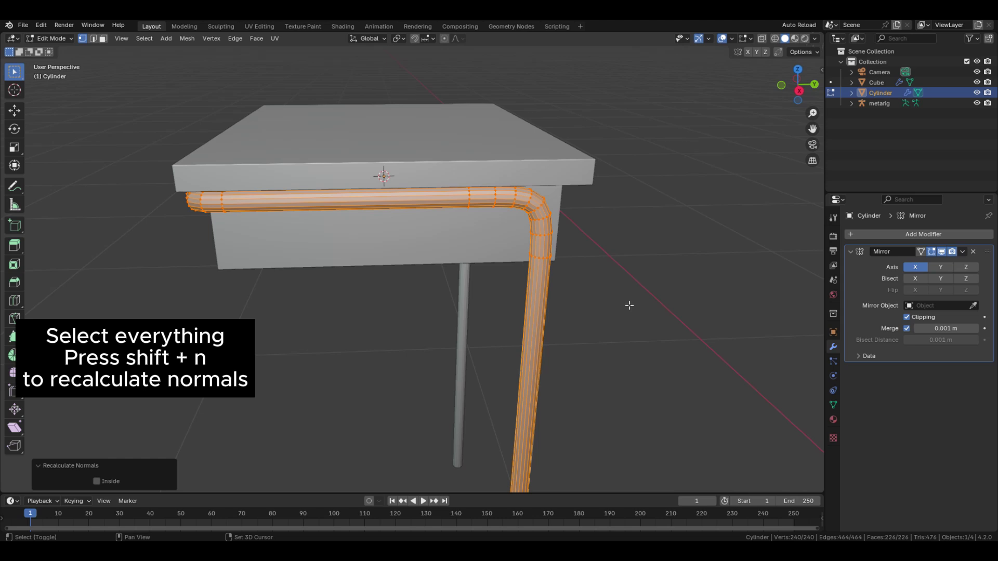
{"action": "key", "text": "Tab"}
{"action": "key", "text": "ctrl+2"}
Step: Add a loop cut around the leg and slide it close to the leg's bottom end
{"action": "middle_click_drag", "start_coordinate": [562, 359], "coordinate": [522, 231], "text": "shift"}
{"action": "key", "text": "Tab"}
{"action": "middle_click_drag", "start_coordinate": [488, 361], "coordinate": [481, 272], "text": "shift"}
{"action": "key", "text": "ctrl+r"}
{"action": "left_click", "coordinate": [468, 205]}
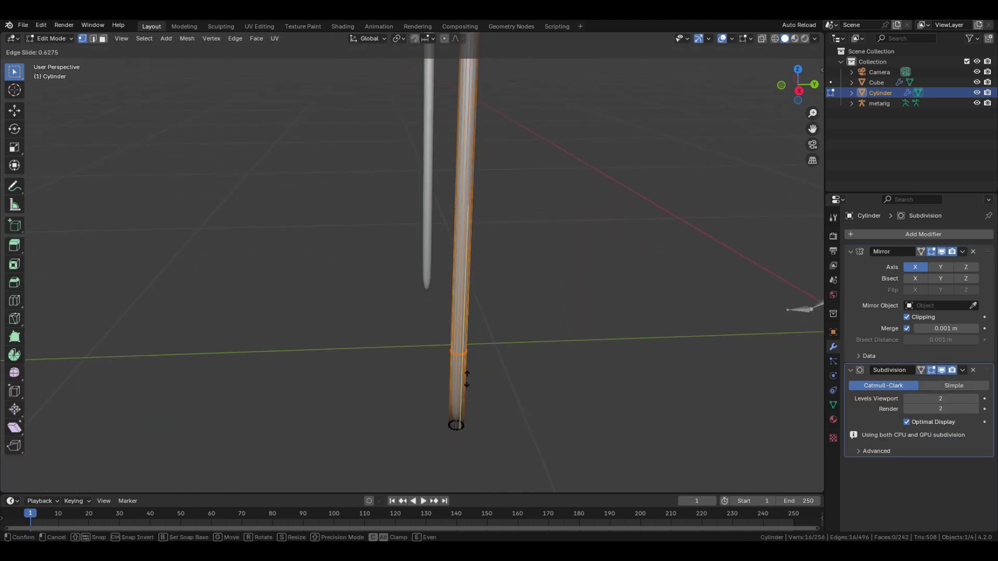
{"action": "left_click", "coordinate": [468, 446]}
Step: Extrude the band of faces at the leg's bottom outward along its normals to form a foot cap
{"action": "key", "text": "3"}
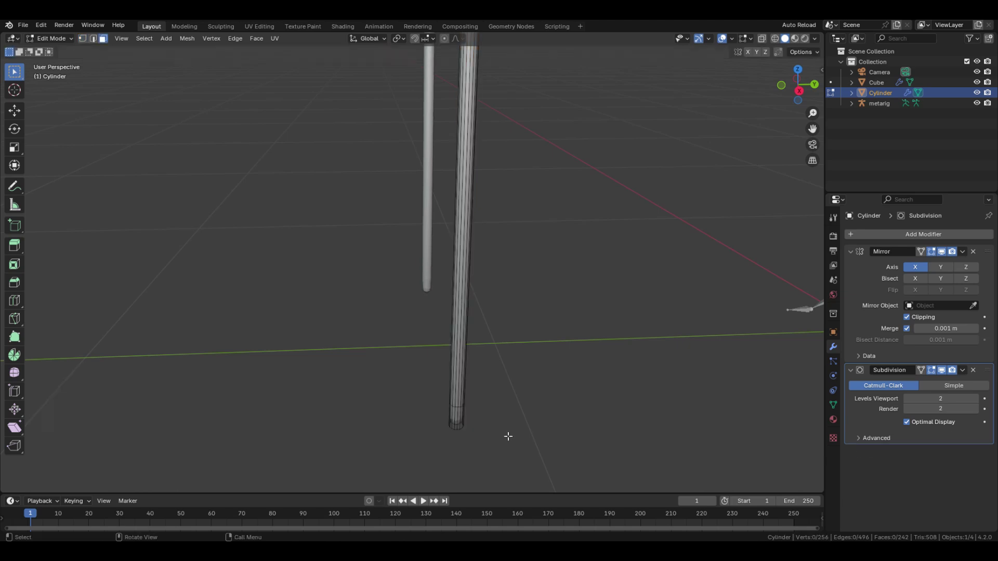
{"action": "left_click", "coordinate": [461, 418], "text": "alt"}
{"action": "middle_click_drag", "start_coordinate": [461, 419], "coordinate": [537, 309]}
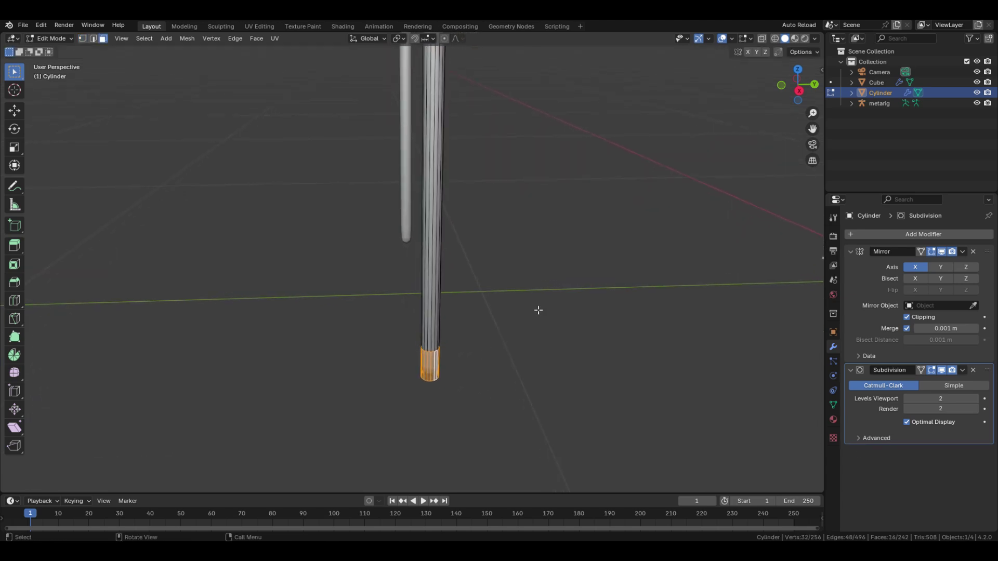
{"action": "key", "text": "alt+e"}
{"action": "left_click", "coordinate": [530, 320]}
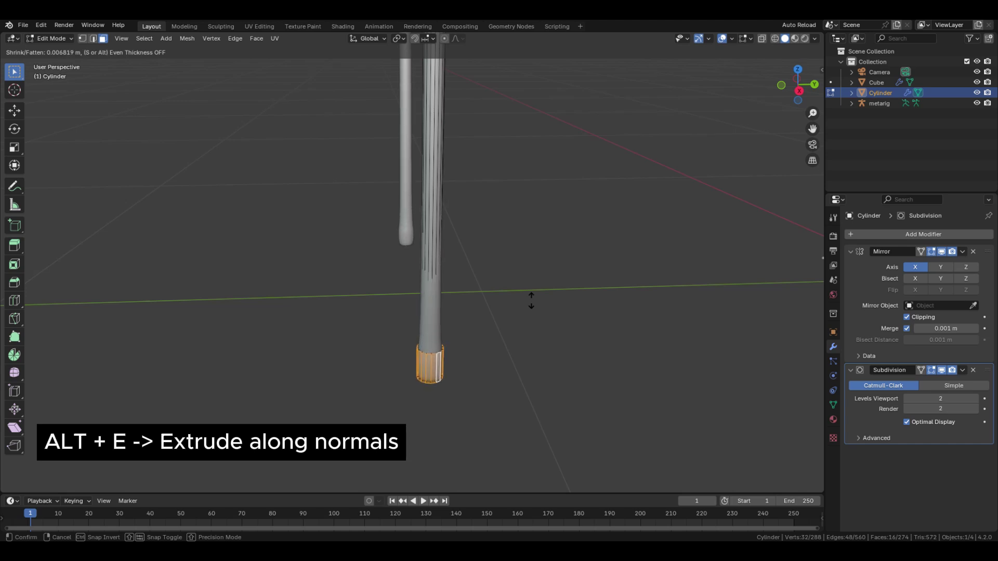
{"action": "left_click", "coordinate": [530, 306]}
Step: Select the edge loops at the top and bottom of the foot cap and set their edge crease to 1
{"action": "key", "text": "2"}
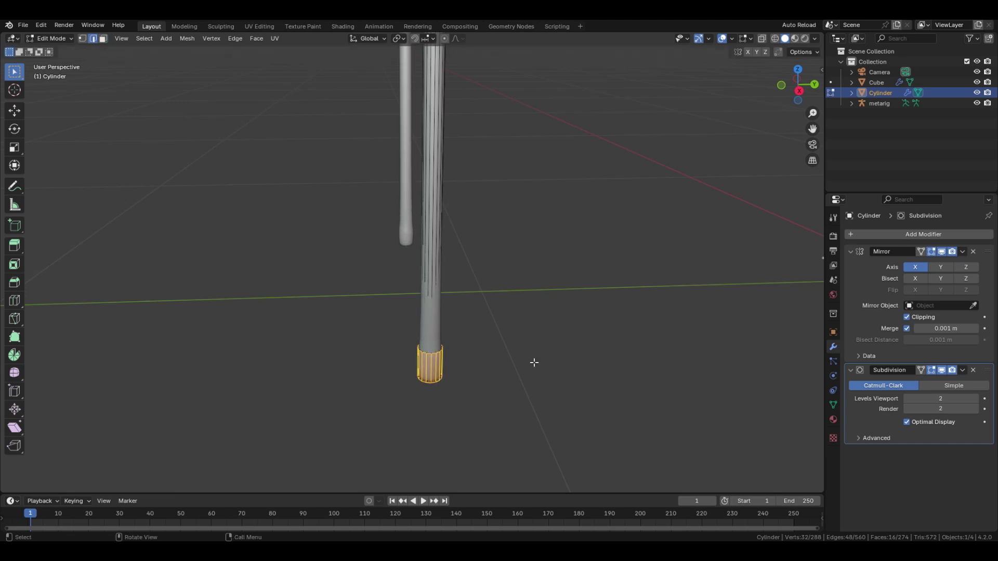
{"action": "left_click", "coordinate": [535, 362]}
{"action": "key", "text": "shift+z"}
{"action": "middle_click_drag", "start_coordinate": [535, 362], "coordinate": [533, 378]}
{"action": "scroll", "coordinate": [530, 363], "scroll_direction": "up", "scroll_amount": 2}
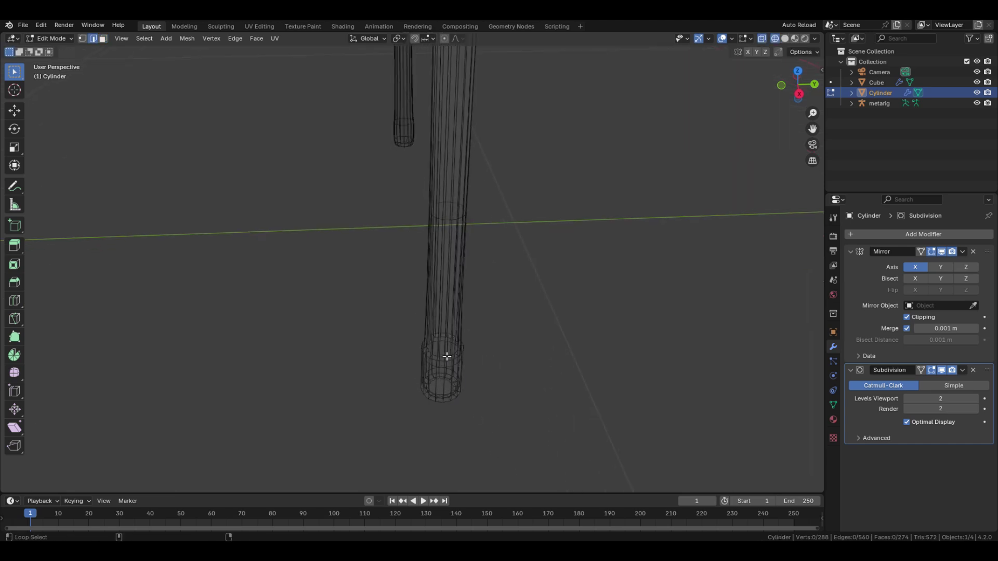
{"action": "key", "text": "shift+z"}
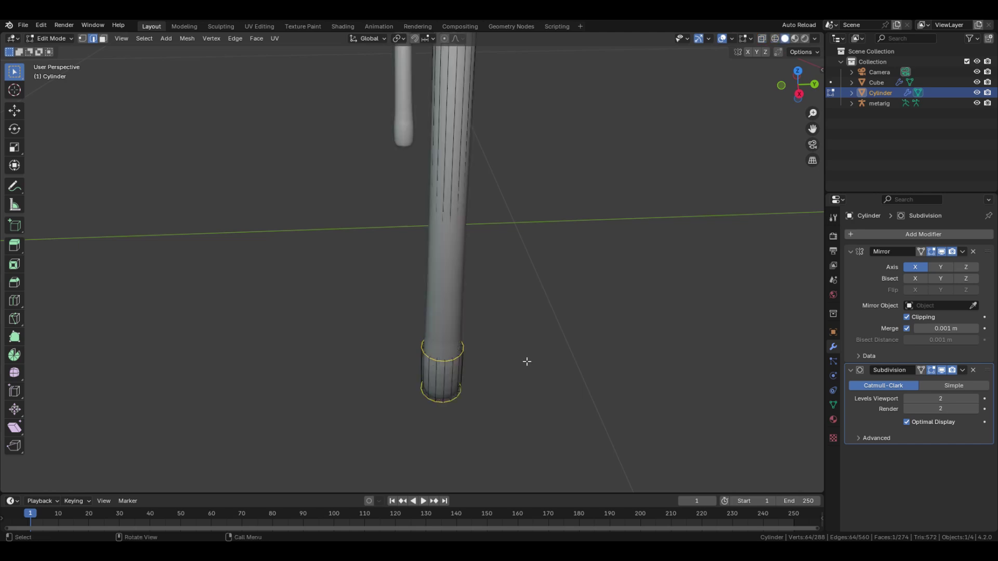
{"action": "key", "text": "1"}
{"action": "key", "text": "Return"}
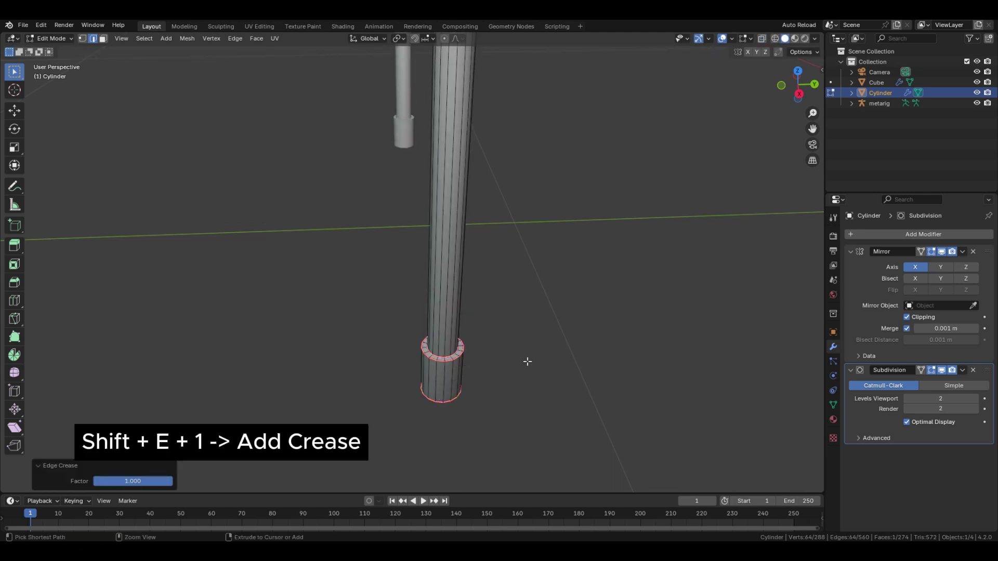
Step: Expand the selection to the straight leg and duplicate it about -0.062 m in X and -0.465 m in Y beneath the crossbar
{"action": "key", "text": "ctrl+KP_Add"}
{"action": "middle_click_drag", "start_coordinate": [413, 309], "coordinate": [407, 294]}
{"action": "scroll", "coordinate": [407, 294], "scroll_direction": "down", "scroll_amount": 7}
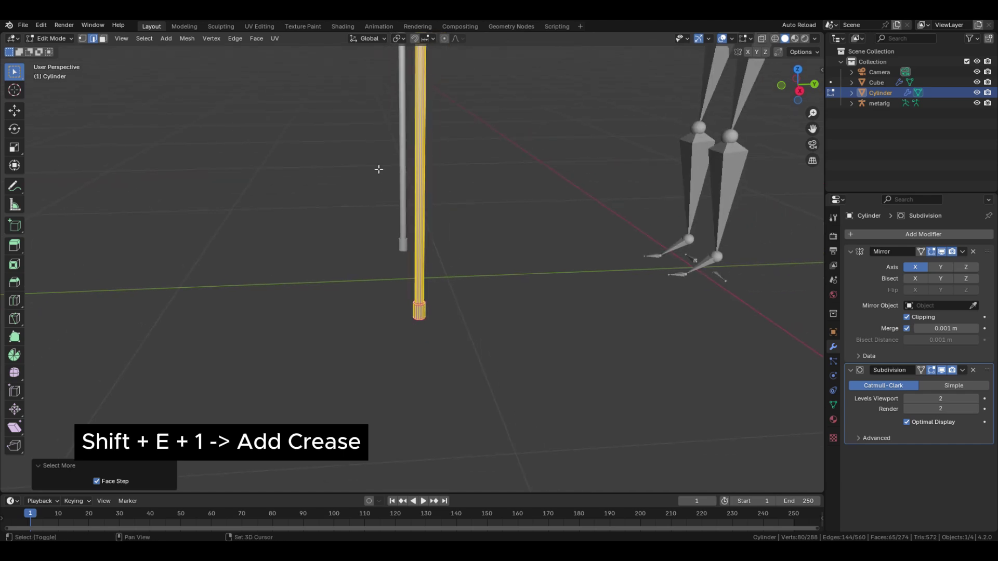
{"action": "middle_click_drag", "start_coordinate": [387, 188], "coordinate": [466, 346], "text": "shift"}
{"action": "key", "text": "KP_7"}
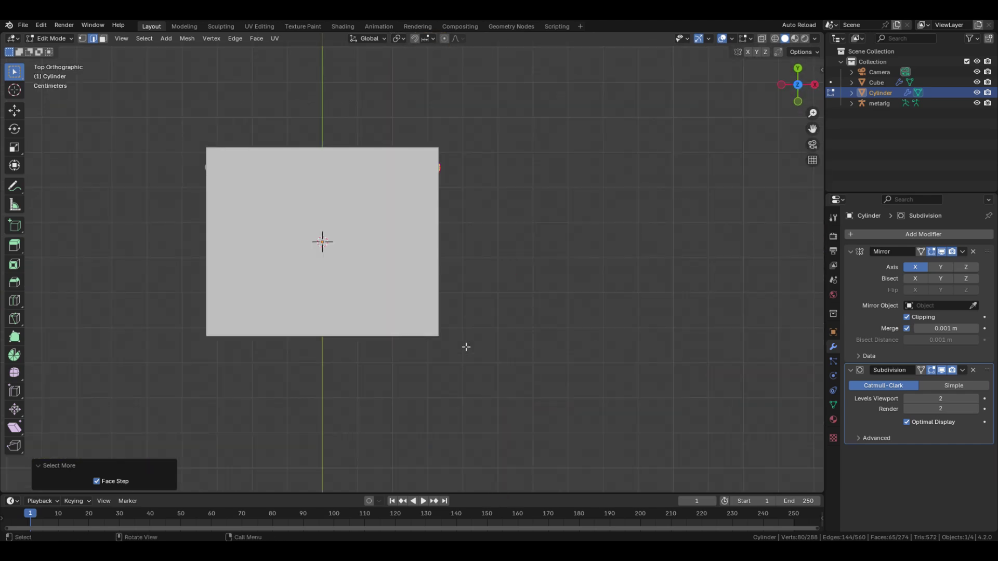
{"action": "key", "text": "alt+z"}
{"action": "scroll", "coordinate": [463, 258], "scroll_direction": "up", "scroll_amount": 4}
{"action": "key", "text": "g"}
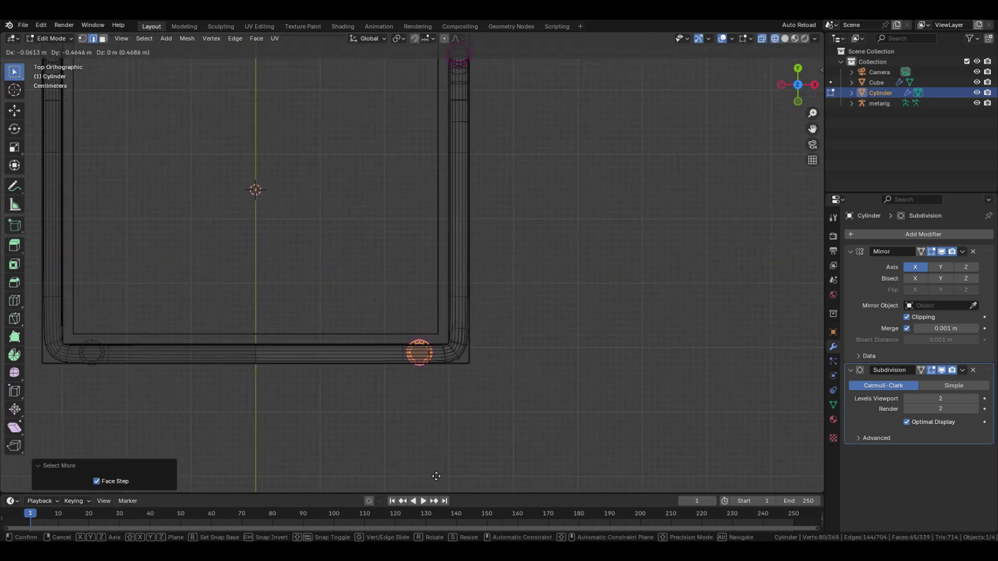
{"action": "left_click", "coordinate": [436, 476]}
{"action": "key", "text": "alt+z"}
{"action": "middle_click_drag", "start_coordinate": [483, 400], "coordinate": [416, 289]}
{"action": "key", "text": "g"}
{"action": "key", "text": "y"}
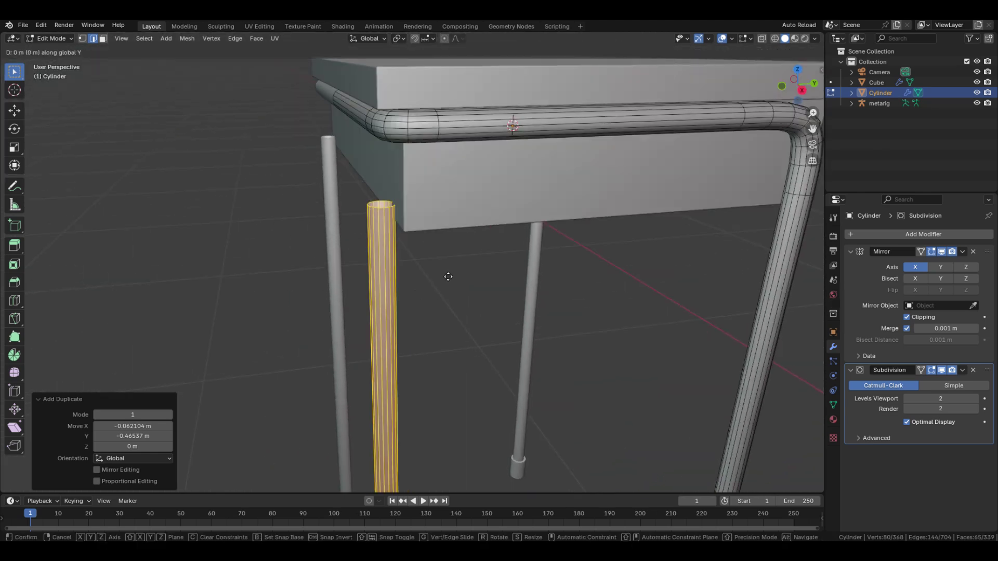
{"action": "key", "text": "Escape"}
Step: Raise the duplicated leg's open top ring about 0.088 m along Z so it reaches into the tube frame
{"action": "key", "text": "1"}
{"action": "left_click", "coordinate": [383, 210]}
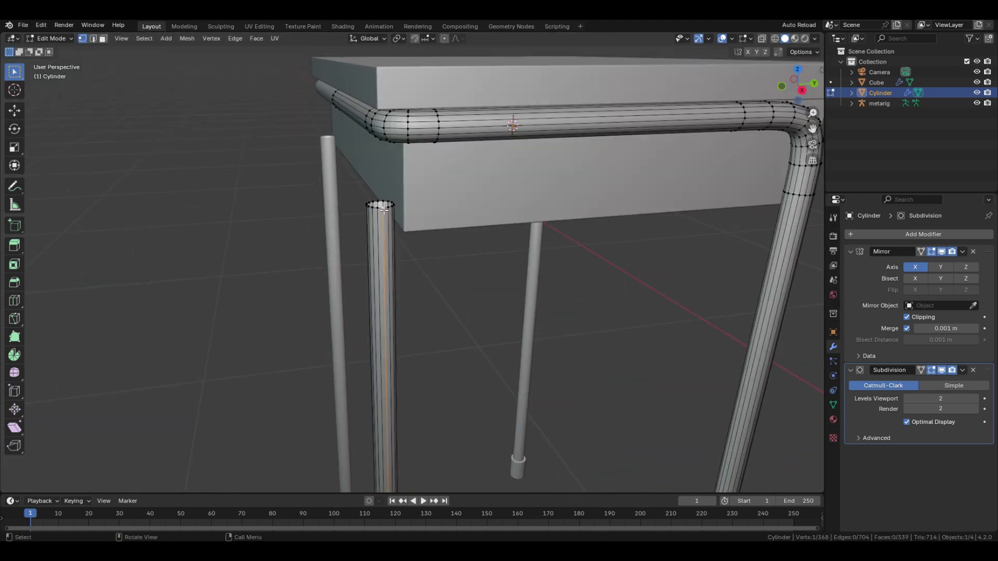
{"action": "key", "text": "ctrl+l"}
{"action": "key", "text": "g"}
{"action": "key", "text": "z"}
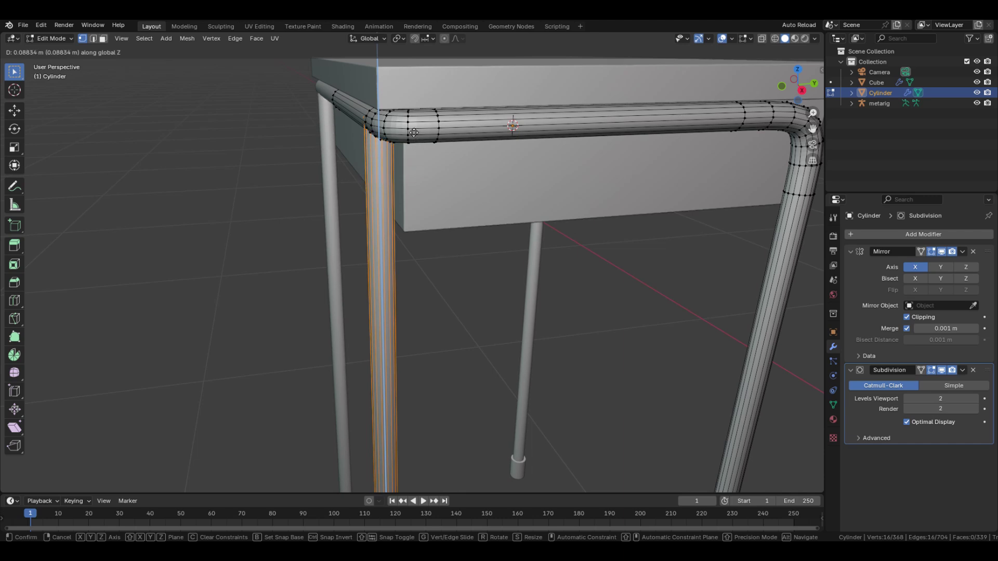
{"action": "left_click", "coordinate": [414, 135]}
Step: Select the upper tube frame's corner bend with its adjoining rails and duplicate it down along Z between the legs
{"action": "scroll", "coordinate": [401, 134], "scroll_direction": "down", "scroll_amount": 3}
{"action": "middle_click_drag", "start_coordinate": [402, 134], "coordinate": [544, 273]}
{"action": "left_click", "coordinate": [544, 273]}
{"action": "middle_click_drag", "start_coordinate": [322, 173], "coordinate": [373, 232]}
{"action": "key", "text": "shift+z"}
{"action": "left_click_drag", "start_coordinate": [261, 194], "coordinate": [315, 293]}
{"action": "key", "text": "ctrl+KP_Add"}
{"action": "key", "text": "ctrl+KP_Add"}
{"action": "key", "text": "ctrl+KP_Add"}
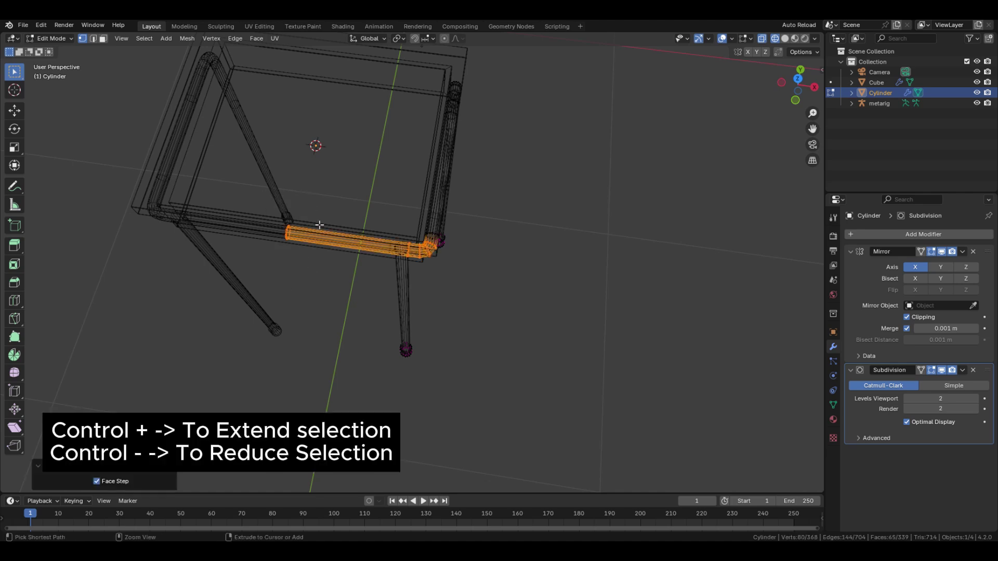
{"action": "key", "text": "shift+z"}
{"action": "middle_click_drag", "start_coordinate": [319, 224], "coordinate": [390, 218]}
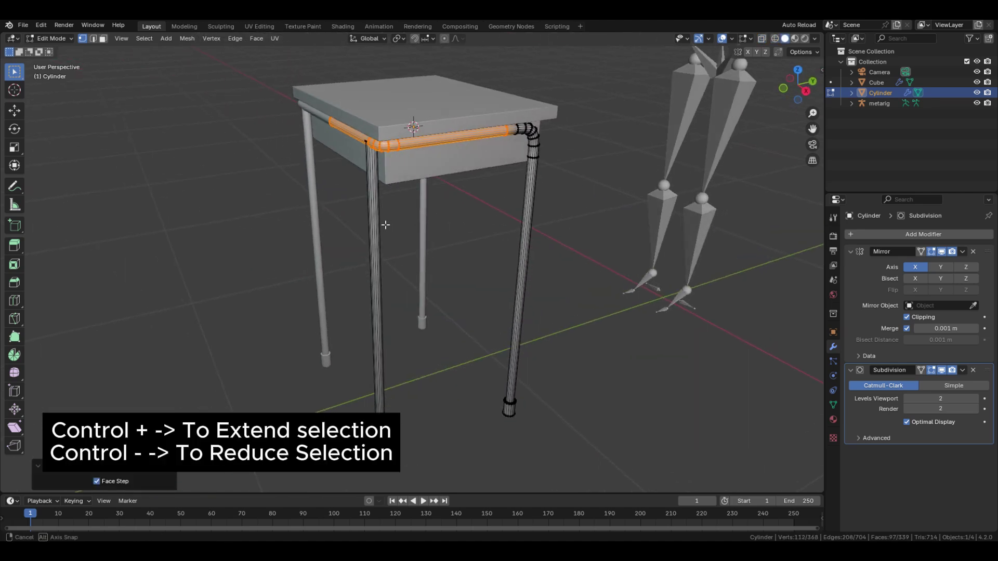
{"action": "key", "text": "g"}
{"action": "key", "text": "z"}
{"action": "left_click", "coordinate": [422, 471]}
Step: Shift the duplicated lower rail along Y and about -0.039 m along X to line it up inside the legs
{"action": "middle_click_drag", "start_coordinate": [423, 472], "coordinate": [494, 361]}
{"action": "key", "text": "y"}
{"action": "left_click", "coordinate": [462, 328]}
{"action": "key", "text": "g"}
{"action": "key", "text": "x"}
{"action": "left_click", "coordinate": [415, 328]}
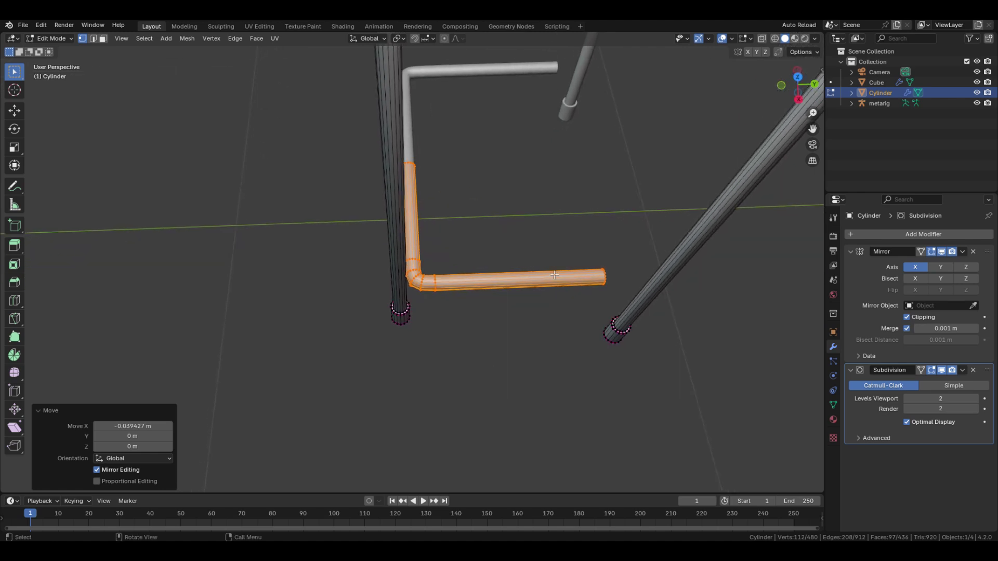
Step: Move the lower rail's open end ring in the top view so it reaches the leg with the curved top
{"action": "left_click", "coordinate": [605, 277]}
{"action": "left_click", "coordinate": [606, 278], "text": "alt"}
{"action": "key", "text": "KP_7"}
{"action": "key", "text": "shift+z"}
{"action": "scroll", "coordinate": [432, 410], "scroll_direction": "up", "scroll_amount": 6}
{"action": "middle_click_drag", "start_coordinate": [493, 257], "coordinate": [449, 302], "text": "shift"}
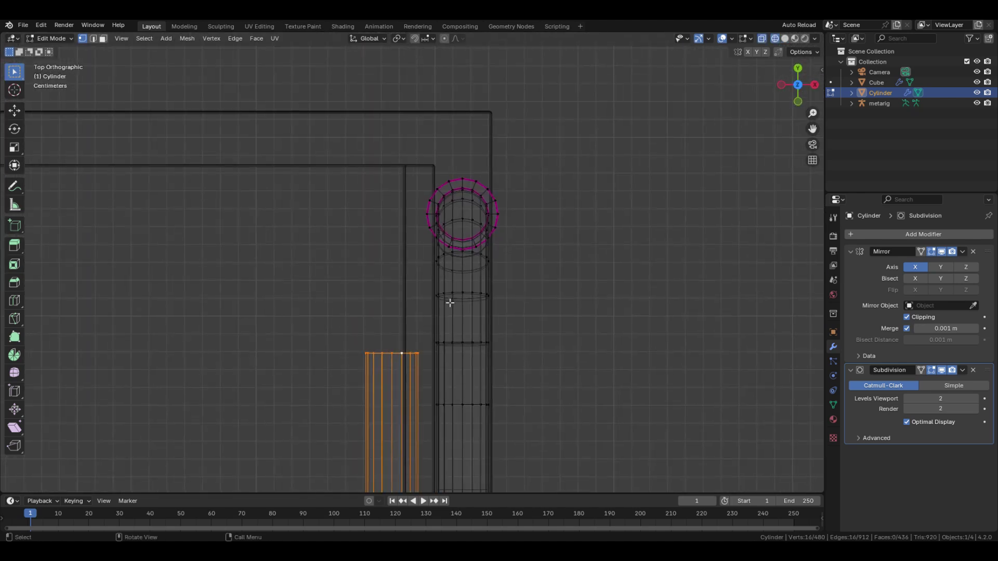
{"action": "key", "text": "g"}
{"action": "left_click", "coordinate": [550, 132]}
Step: Duplicate the straight leg with its foot cap along Y to a free spot beside the table
{"action": "key", "text": "Tab"}
{"action": "key", "text": "z"}
{"action": "left_click", "coordinate": [596, 264]}
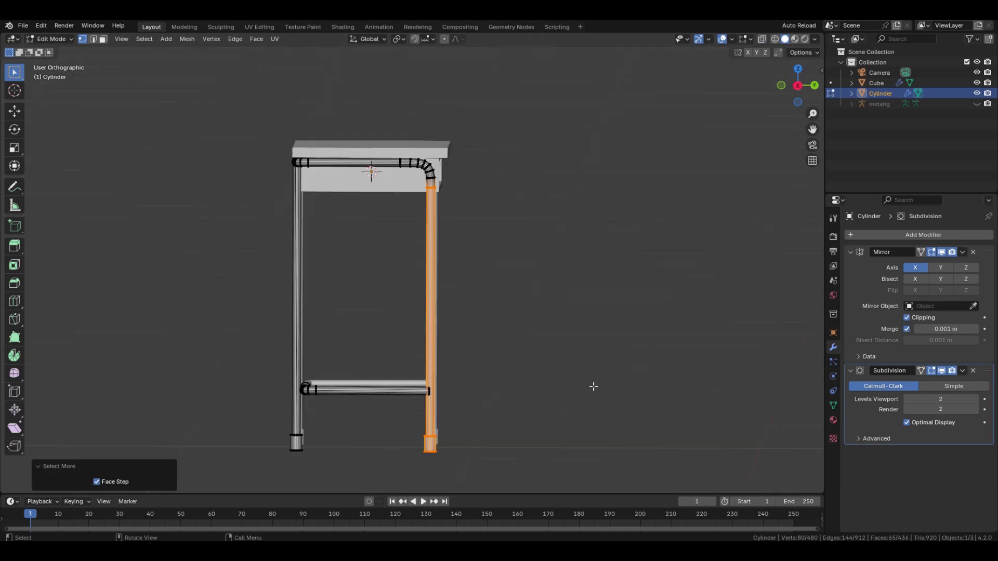
{"action": "key", "text": "KP_3"}
{"action": "middle_click_drag", "start_coordinate": [594, 387], "coordinate": [503, 358], "text": "shift"}
{"action": "key", "text": "shift+d"}
{"action": "key", "text": "y"}
{"action": "left_click", "coordinate": [613, 360]}
Step: Lower the duplicated leg's top ring to shorten it, and separate the whole leg into its own object
{"action": "left_click", "coordinate": [445, 177], "text": "alt"}
{"action": "key", "text": "g"}
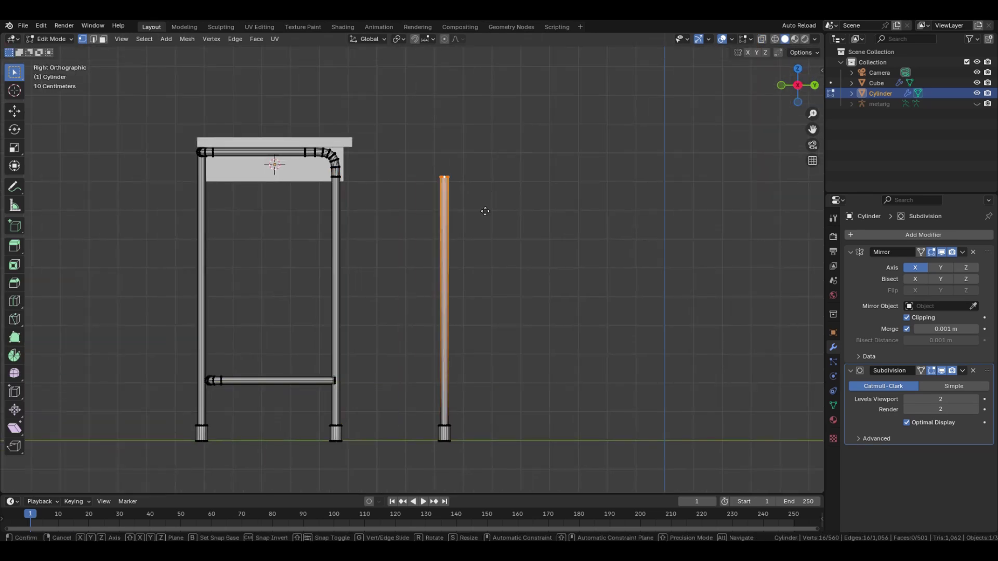
{"action": "left_click", "coordinate": [488, 328]}
{"action": "key", "text": "ctrl+l"}
{"action": "key", "text": "p"}
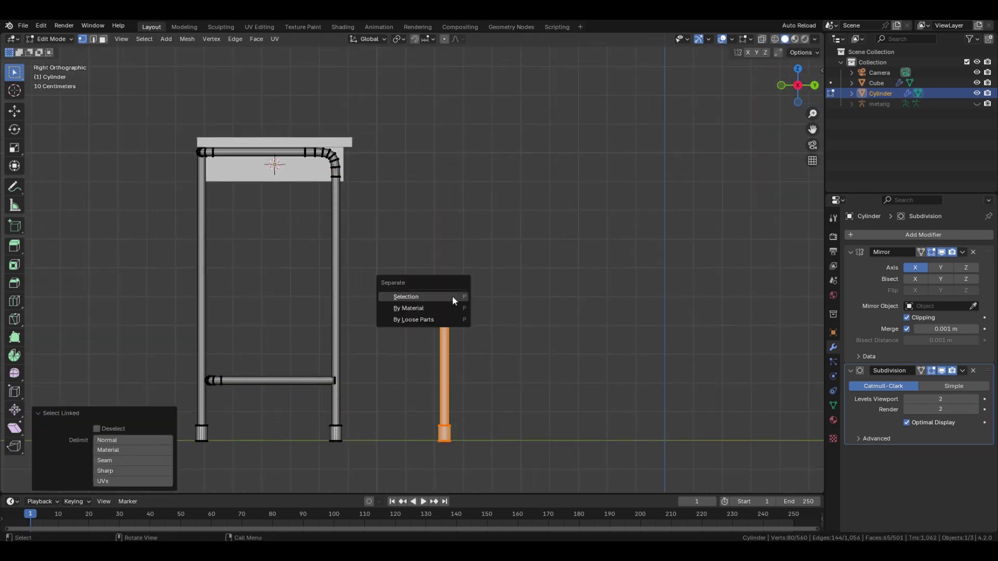
{"action": "left_click", "coordinate": [452, 297]}
Step: Lower the separated leg's top ring about 0.009 m along Z
{"action": "scroll", "coordinate": [478, 301], "scroll_direction": "up", "scroll_amount": 3}
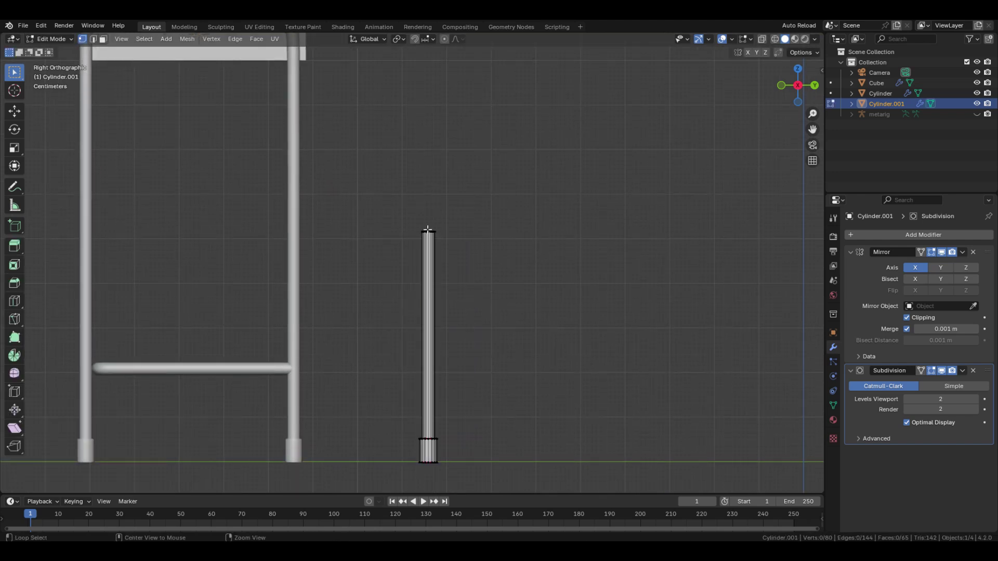
{"action": "left_click", "coordinate": [428, 230], "text": "alt"}
{"action": "key", "text": "g"}
{"action": "key", "text": "z"}
{"action": "left_click", "coordinate": [457, 238]}
Step: Duplicate the top ring up and away from the leg along Y and rotate the copy 90°
{"action": "middle_click_drag", "start_coordinate": [490, 278], "coordinate": [472, 290], "text": "shift"}
{"action": "scroll", "coordinate": [472, 289], "scroll_direction": "up", "scroll_amount": 3}
{"action": "key", "text": "e"}
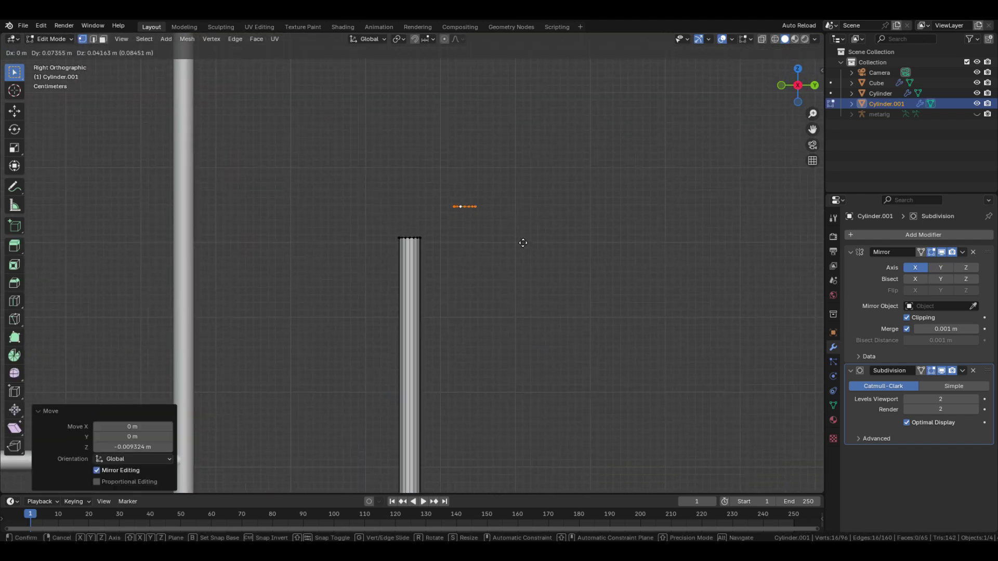
{"action": "left_click", "coordinate": [533, 232]}
{"action": "type", "text": "r90"}
{"action": "key", "text": "Return"}
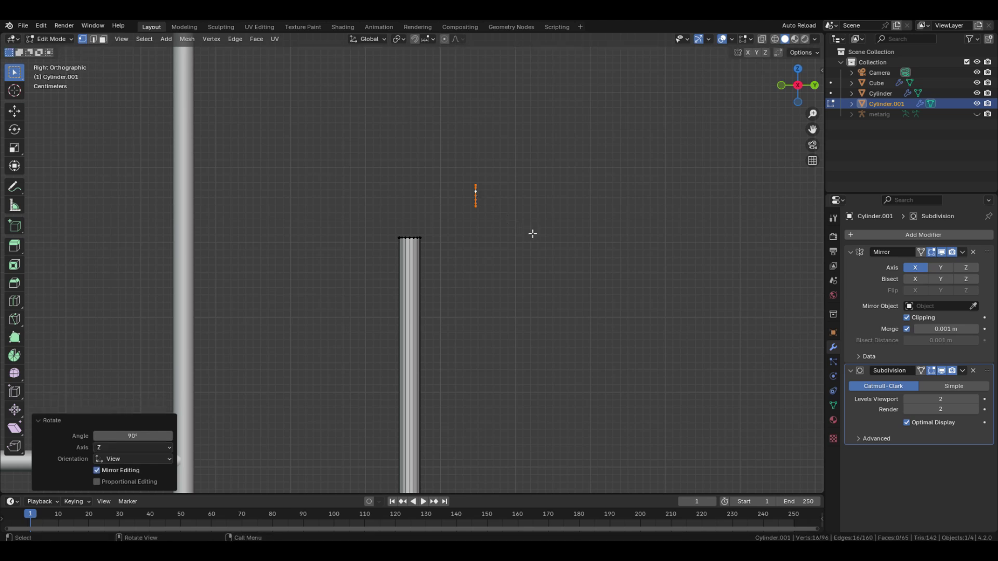
Step: Bridge the rotated ring to the leg's top ring with 6 cuts to form a curved bend
{"action": "left_click", "coordinate": [407, 237], "text": "alt+shift"}
{"action": "key", "text": "ctrl+e"}
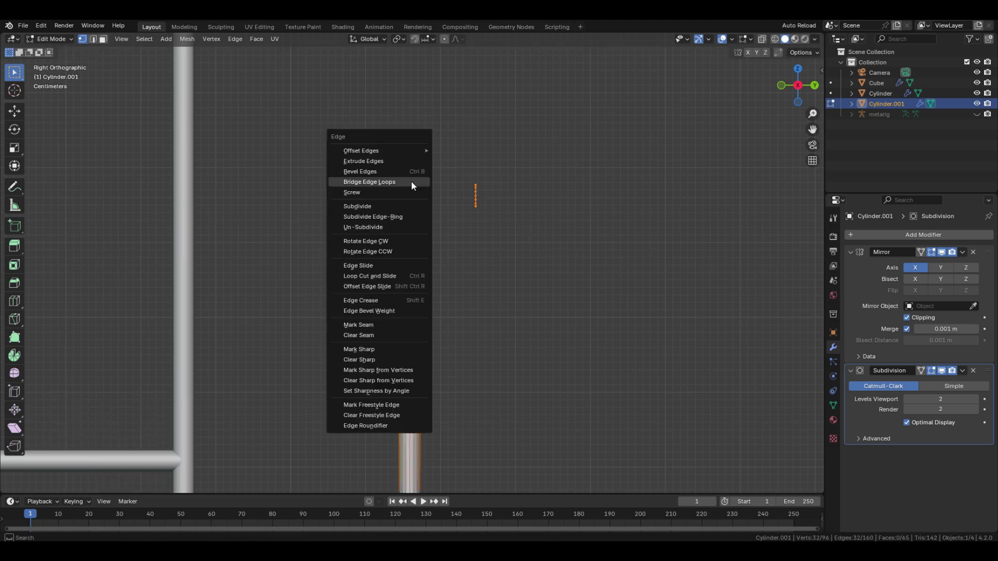
{"action": "left_click", "coordinate": [410, 182]}
{"action": "key", "text": "Return"}
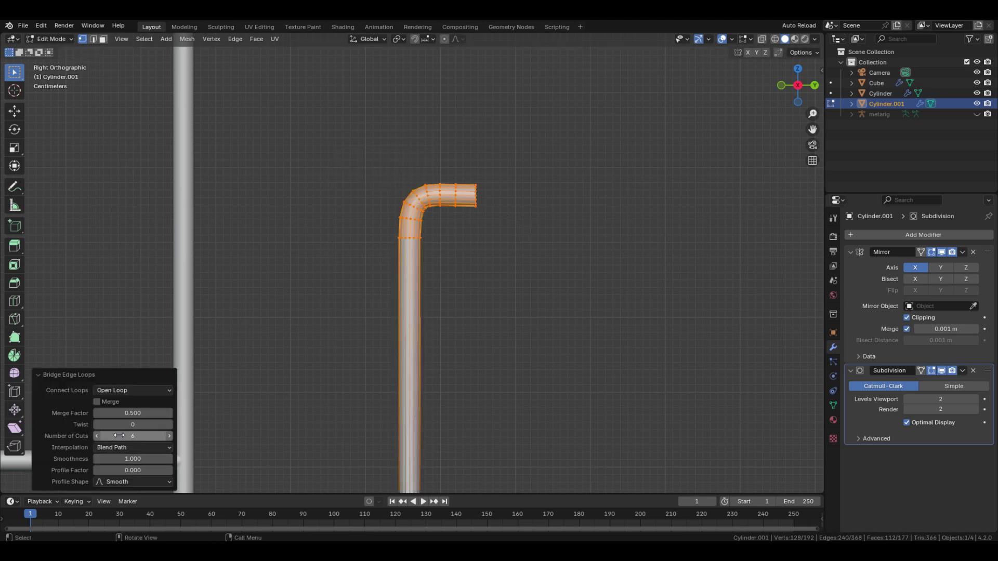
Step: Extrude the bend's open end ring about 0.336 m along Y into a horizontal rail
{"action": "left_click", "coordinate": [463, 176]}
{"action": "scroll", "coordinate": [528, 207], "scroll_direction": "down", "scroll_amount": 1}
{"action": "middle_click_drag", "start_coordinate": [528, 208], "coordinate": [425, 221], "text": "shift"}
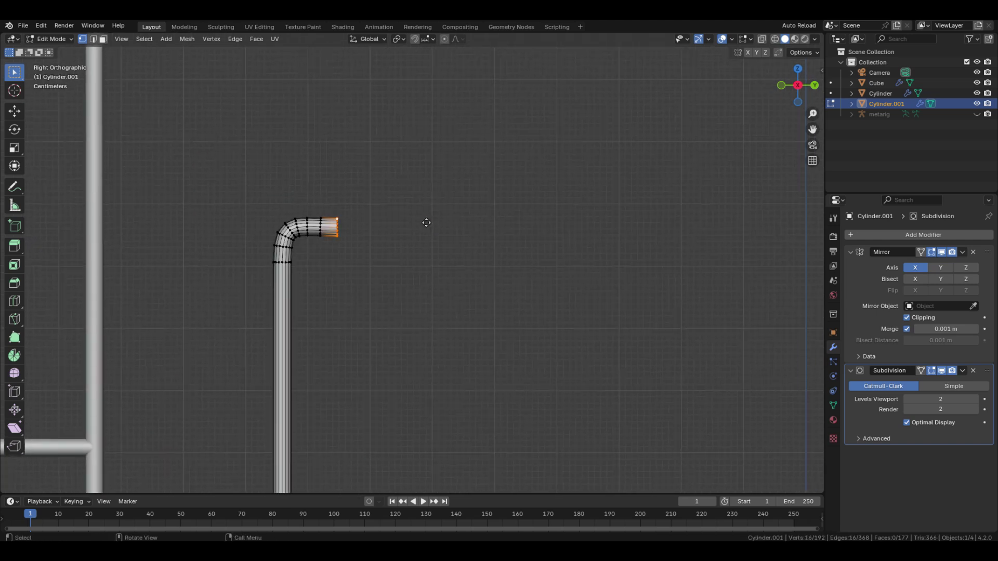
{"action": "key", "text": "e"}
{"action": "key", "text": "y"}
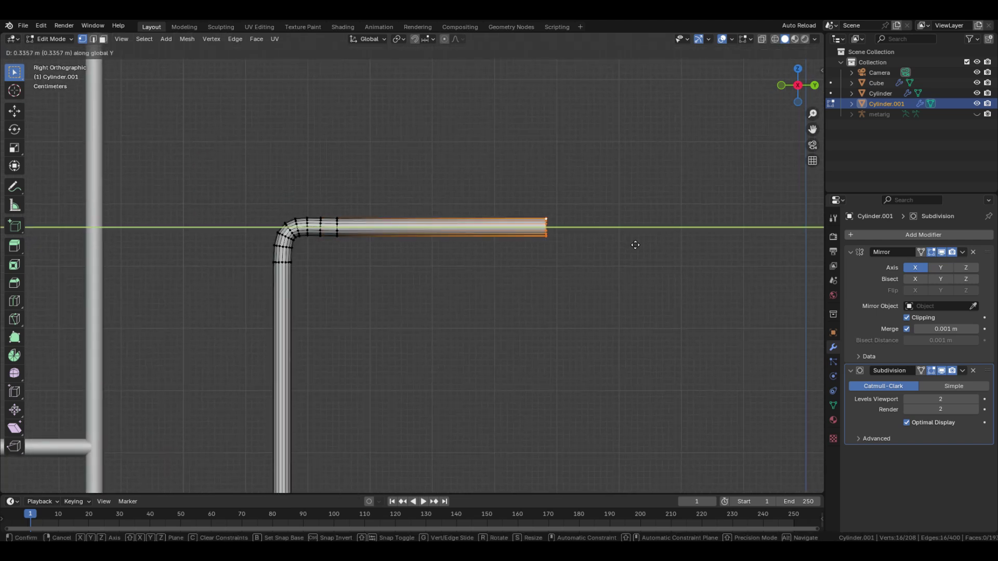
{"action": "left_click", "coordinate": [635, 244]}
Step: Duplicate the rail's end ring up and outward, rotate it 90°, and shift it about -0.015 m along Y
{"action": "middle_click_drag", "start_coordinate": [633, 241], "coordinate": [530, 295], "text": "shift"}
{"action": "key", "text": "shift+d"}
{"action": "left_click", "coordinate": [567, 251]}
{"action": "key", "text": "Return"}
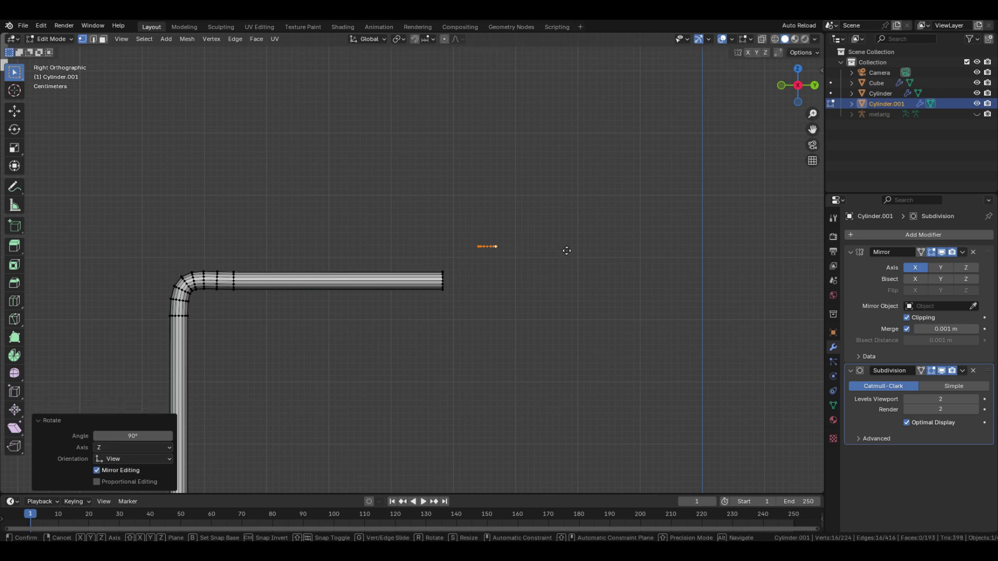
{"action": "left_click", "coordinate": [439, 277]}
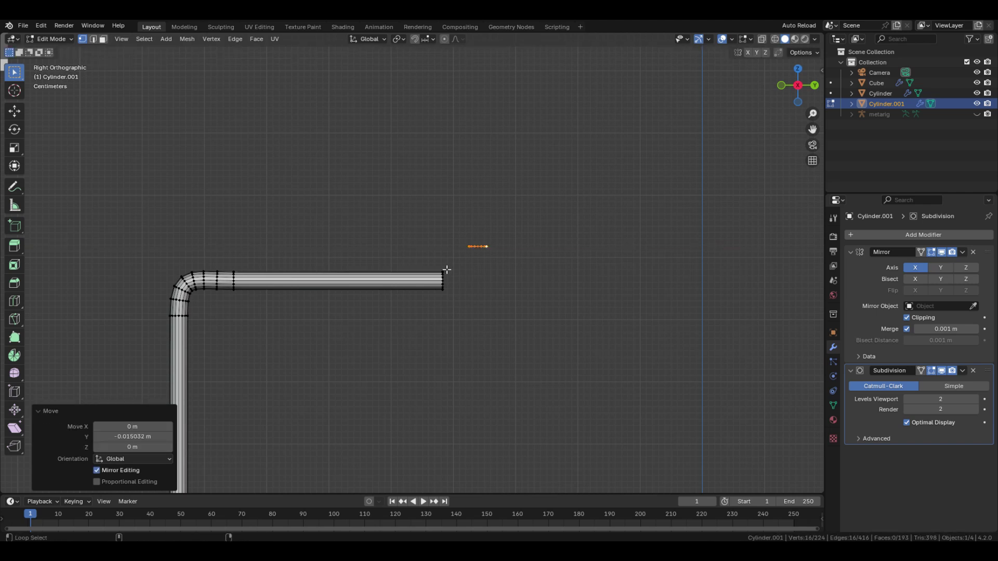
Step: Bridge the horizontal rail's end to the raised ring with 6 cuts to form an upward bend
{"action": "left_click", "coordinate": [446, 270], "text": "alt+shift"}
{"action": "key", "text": "ctrl+e"}
{"action": "left_click", "coordinate": [450, 373]}
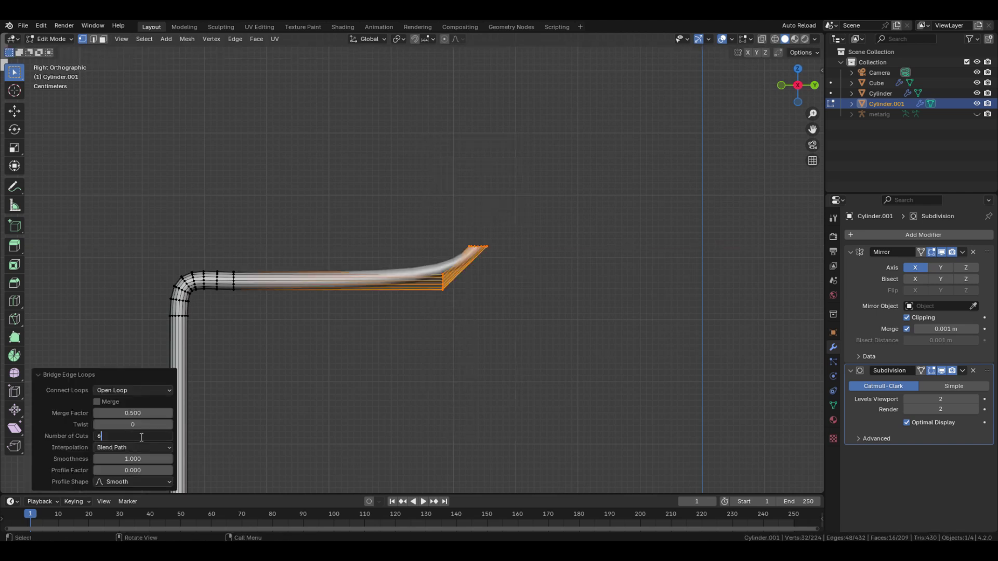
{"action": "left_click", "coordinate": [520, 280]}
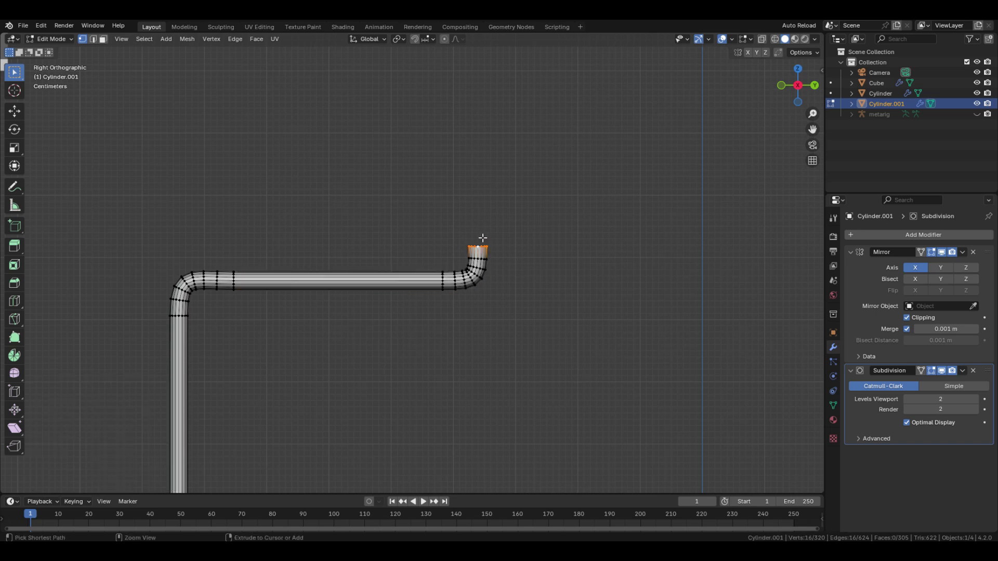
Step: Extrude the upward bend's top ring about 0.272 m along Z, and lower the extruded end about 0.025 m
{"action": "key", "text": "ctrl+KP_1"}
{"action": "middle_click_drag", "start_coordinate": [380, 235], "coordinate": [385, 280], "text": "shift"}
{"action": "key", "text": "e"}
{"action": "key", "text": "z"}
{"action": "left_click", "coordinate": [374, 111]}
{"action": "middle_click_drag", "start_coordinate": [390, 176], "coordinate": [411, 232], "text": "ctrl"}
{"action": "key", "text": "g"}
{"action": "key", "text": "z"}
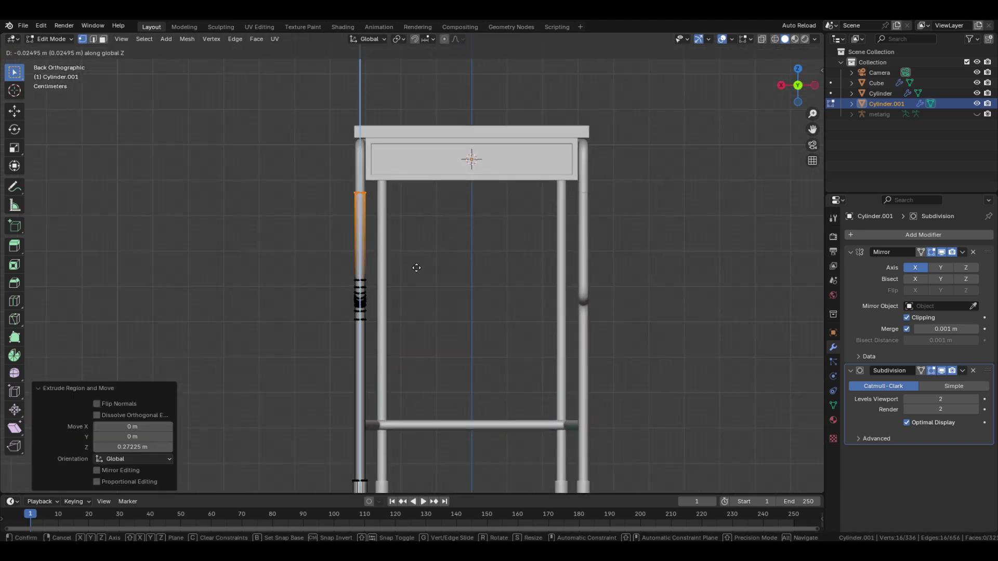
{"action": "left_click", "coordinate": [416, 269]}
Step: Move the whole separate leg frame inward along X, and lower the upright's top ring slightly along Z
{"action": "key", "text": "ctrl+l"}
{"action": "key", "text": "g"}
{"action": "key", "text": "x"}
{"action": "left_click", "coordinate": [442, 276]}
{"action": "left_click", "coordinate": [397, 201], "text": "alt"}
{"action": "key", "text": "g"}
{"action": "key", "text": "z"}
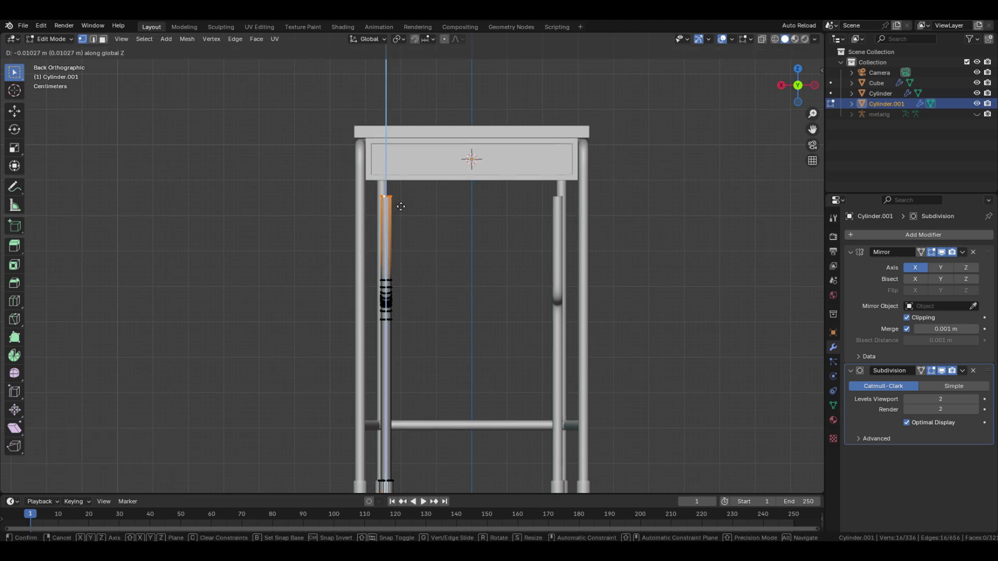
{"action": "left_click", "coordinate": [405, 219]}
Step: Duplicate the upright's top ring up and inward, rotate it 90°, and adjust its height along Z
{"action": "middle_click_drag", "start_coordinate": [406, 234], "coordinate": [400, 162], "text": "ctrl"}
{"action": "middle_click_drag", "start_coordinate": [400, 162], "coordinate": [415, 336], "text": "shift"}
{"action": "key", "text": "shift+d"}
{"action": "left_click", "coordinate": [488, 301]}
{"action": "key", "text": "r"}
{"action": "key", "text": "9"}
{"action": "key", "text": "0"}
{"action": "key", "text": "Return"}
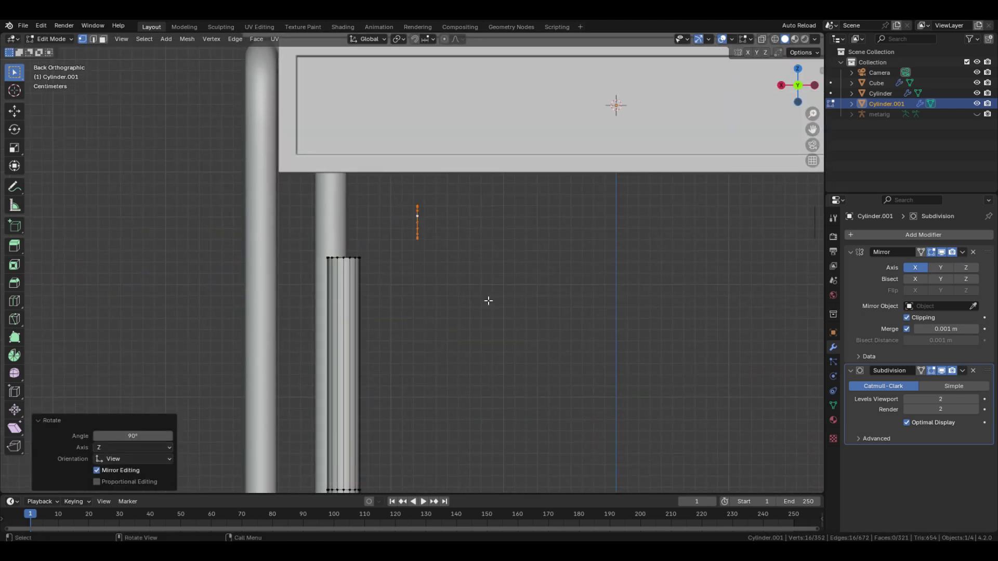
{"action": "key", "text": "g"}
{"action": "key", "text": "z"}
{"action": "left_click", "coordinate": [488, 283]}
Step: Bridge the upright's top ring to the inward-facing ring with 6 cuts
{"action": "left_click", "coordinate": [343, 258], "text": "alt+shift"}
{"action": "key", "text": "ctrl+e"}
{"action": "left_click", "coordinate": [591, 219]}
{"action": "left_click", "coordinate": [145, 437]}
{"action": "type", "text": "6"}
{"action": "key", "text": "Return"}
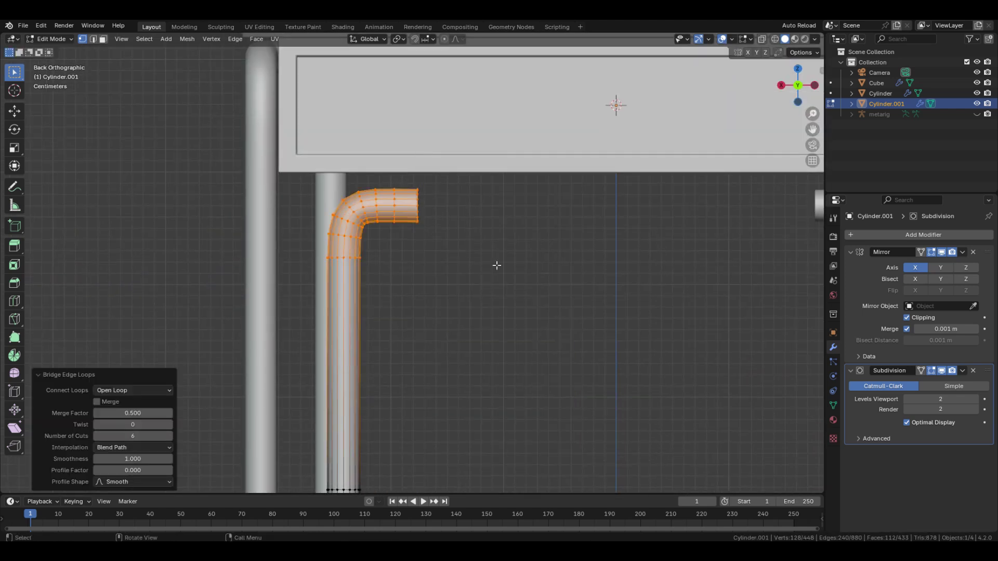
Step: Extrude the inward bend's end ring along X to the mirror centre line to form a crossbar
{"action": "left_click", "coordinate": [419, 204]}
{"action": "key", "text": "e"}
{"action": "key", "text": "x"}
{"action": "left_click", "coordinate": [697, 234]}
Step: Expand the selection over the crossbar and bend, duplicate it about 0.030 m up in Z, and shift it about 0.026 m in X
{"action": "key", "text": "ctrl+KP_Add"}
{"action": "key", "text": "ctrl+KP_Add"}
{"action": "key", "text": "ctrl+KP_Add"}
{"action": "key", "text": "ctrl+KP_Add"}
{"action": "key", "text": "ctrl+KP_Add"}
{"action": "key", "text": "ctrl+KP_Add"}
{"action": "key", "text": "ctrl+KP_Add"}
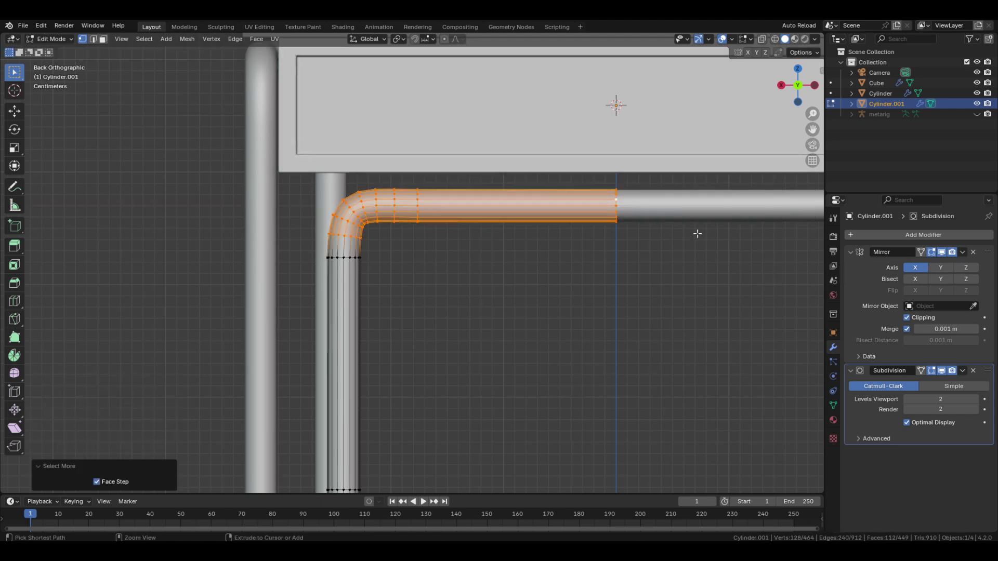
{"action": "key", "text": "shift+d"}
{"action": "key", "text": "z"}
{"action": "left_click", "coordinate": [605, 250]}
{"action": "key", "text": "g"}
{"action": "key", "text": "x"}
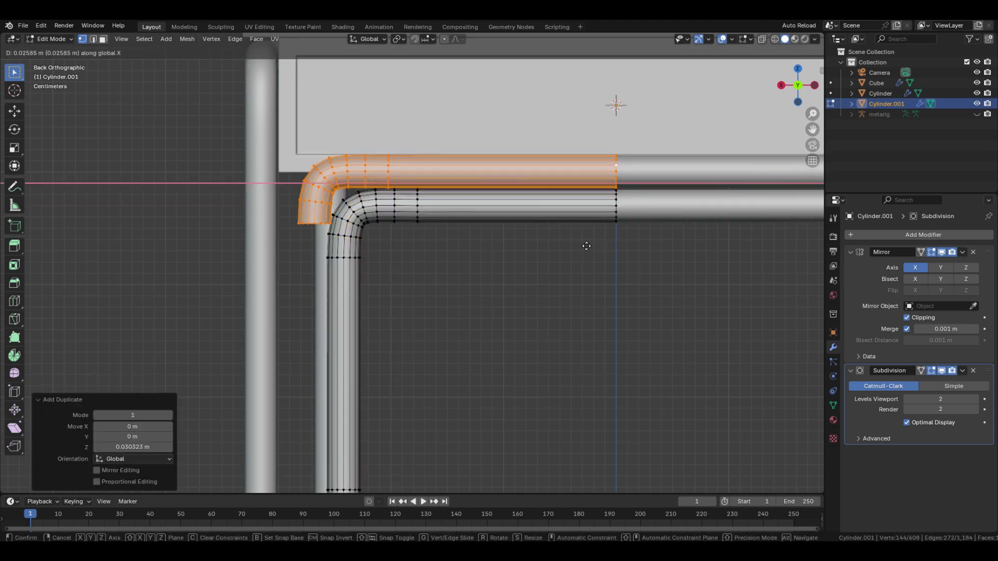
{"action": "left_click", "coordinate": [582, 247]}
Step: Raise the duplicated crossbar about 0.080 m along Z, and move it further up to the tabletop's height
{"action": "key", "text": "g"}
{"action": "key", "text": "z"}
{"action": "left_click", "coordinate": [572, 157]}
{"action": "middle_click_drag", "start_coordinate": [573, 156], "coordinate": [571, 178], "text": "ctrl"}
{"action": "middle_click_drag", "start_coordinate": [570, 186], "coordinate": [568, 247], "text": "shift"}
{"action": "key", "text": "g"}
{"action": "key", "text": "z"}
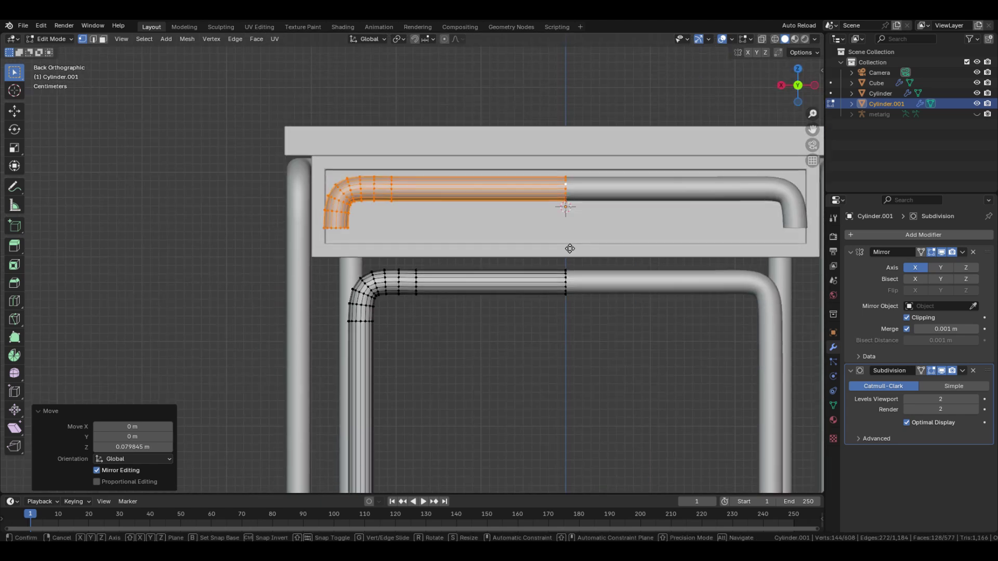
{"action": "left_click", "coordinate": [567, 215]}
{"action": "left_click", "coordinate": [564, 328]}
Step: Extrude the raised bend's lower ring about 0.4 m down along Z, and lower that ring another 0.031 m
{"action": "left_click", "coordinate": [338, 195], "text": "alt"}
{"action": "middle_click_drag", "start_coordinate": [401, 244], "coordinate": [447, 315], "text": "ctrl"}
{"action": "middle_click_drag", "start_coordinate": [448, 321], "coordinate": [450, 238], "text": "shift"}
{"action": "key", "text": "e"}
{"action": "key", "text": "z"}
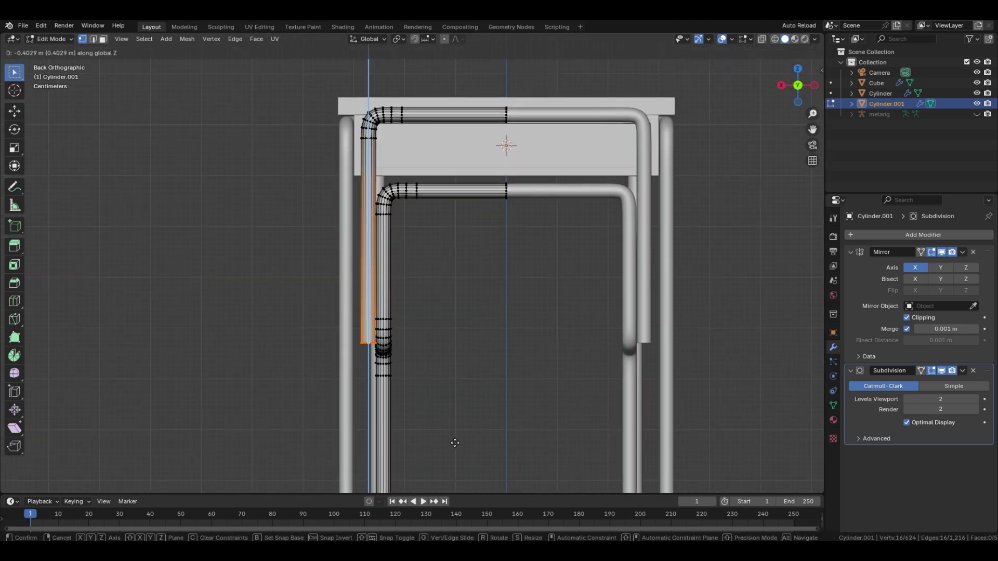
{"action": "left_click", "coordinate": [455, 428]}
{"action": "key", "text": "KP_3"}
{"action": "key", "text": "g"}
{"action": "key", "text": "z"}
{"action": "middle_click_drag", "start_coordinate": [480, 396], "coordinate": [475, 234], "text": "shift"}
{"action": "left_click", "coordinate": [475, 334]}
Step: Extrude the second leg's open end about 0.52 m down along Z, and add a short extruded section at the floor
{"action": "key", "text": "e"}
{"action": "key", "text": "z"}
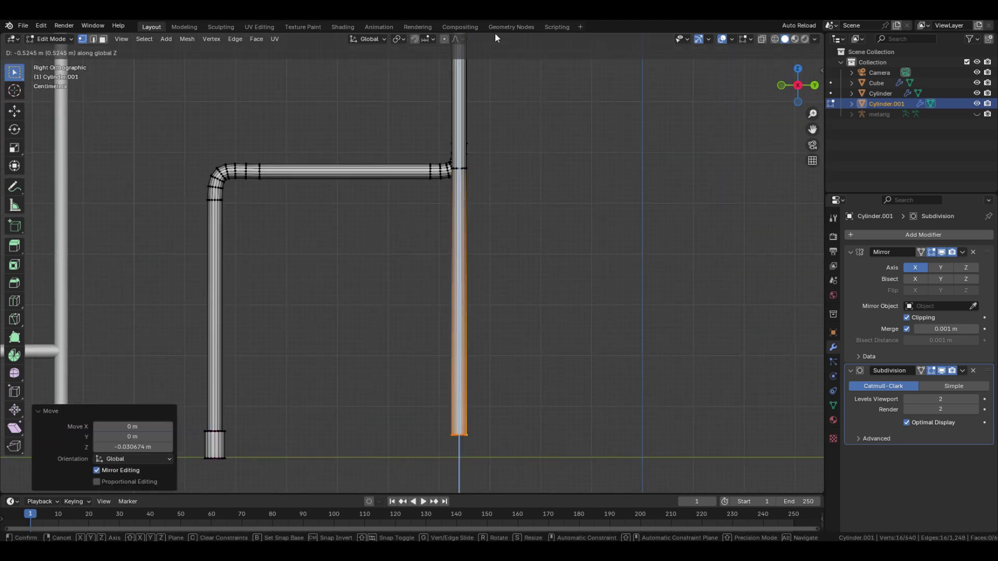
{"action": "left_click", "coordinate": [495, 33]}
{"action": "mouse_move", "coordinate": [508, 393]}
{"action": "middle_mouse_down", "text": "shift"}
{"action": "mouse_move", "coordinate": [495, 339]}
{"action": "mouse_move", "coordinate": [540, 283]}
{"action": "middle_mouse_up", "text": "shift"}
{"action": "key", "text": "e"}
{"action": "left_click", "coordinate": [508, 325]}
Step: Extrude the short section of faces at the second leg's bottom outward along its normals to form a foot cap
{"action": "key", "text": "ctrl+KP_Add"}
{"action": "key", "text": "alt+e"}
{"action": "left_click", "coordinate": [543, 280]}
{"action": "left_click", "coordinate": [539, 253]}
Step: Bevel the upper and lower rim edge loops of the back leg's foot cap
{"action": "key", "text": "2"}
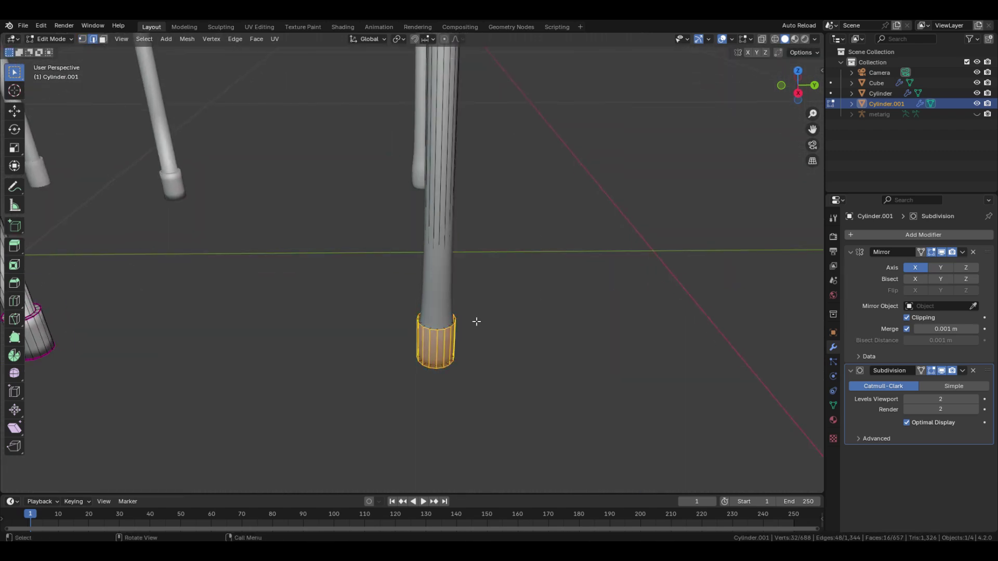
{"action": "key", "text": "shift+z"}
{"action": "left_click", "coordinate": [440, 364], "text": "alt+shift"}
{"action": "middle_click_drag", "start_coordinate": [440, 364], "coordinate": [442, 381]}
{"action": "middle_click_drag", "start_coordinate": [441, 381], "coordinate": [452, 352], "text": "ctrl"}
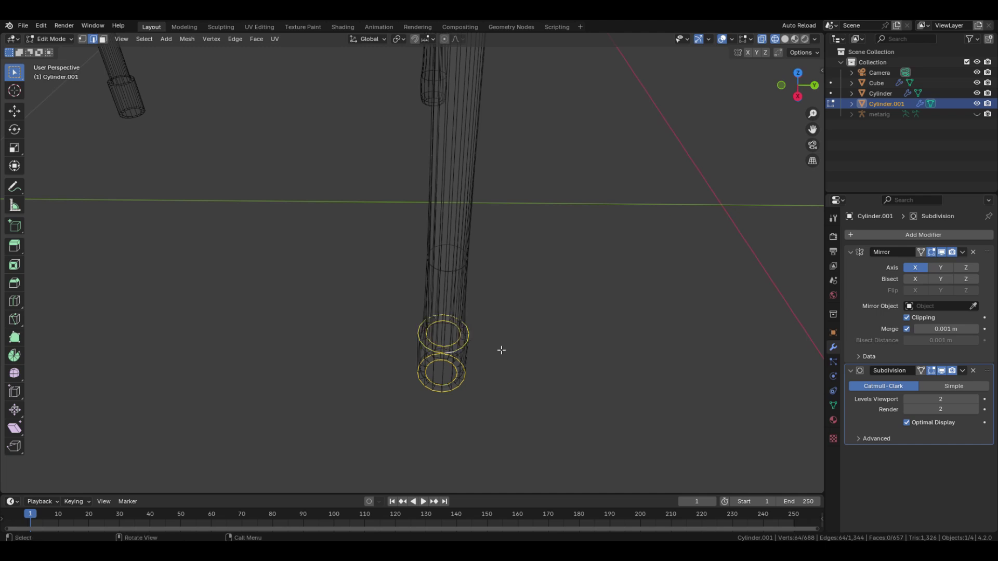
{"action": "key", "text": "shift+z"}
{"action": "key", "text": "ctrl+b"}
{"action": "left_click", "coordinate": [596, 347]}
Step: Apply Shade Auto Smooth to the chair frame
{"action": "key", "text": "Tab"}
{"action": "right_click", "coordinate": [457, 284]}
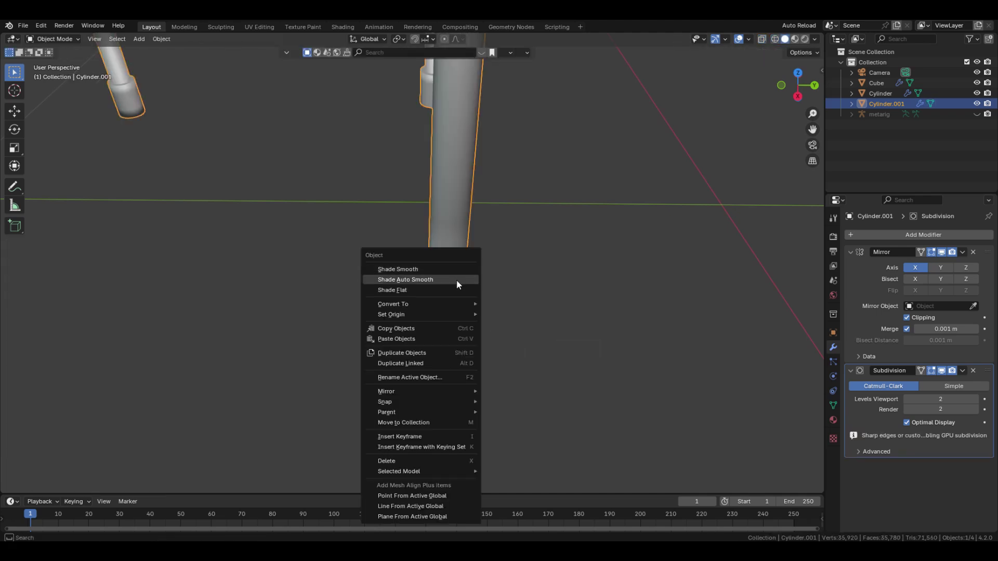
{"action": "left_click", "coordinate": [458, 284]}
Step: Move the chair's back legs and backrest tubing about 0.1 m along Y toward the front legs
{"action": "middle_click_drag", "start_coordinate": [457, 284], "coordinate": [466, 333], "text": "ctrl"}
{"action": "key", "text": "KP_3"}
{"action": "key", "text": "Tab"}
{"action": "key", "text": "shift+z"}
{"action": "left_click_drag", "start_coordinate": [401, 93], "coordinate": [540, 492]}
{"action": "key", "text": "g"}
{"action": "key", "text": "y"}
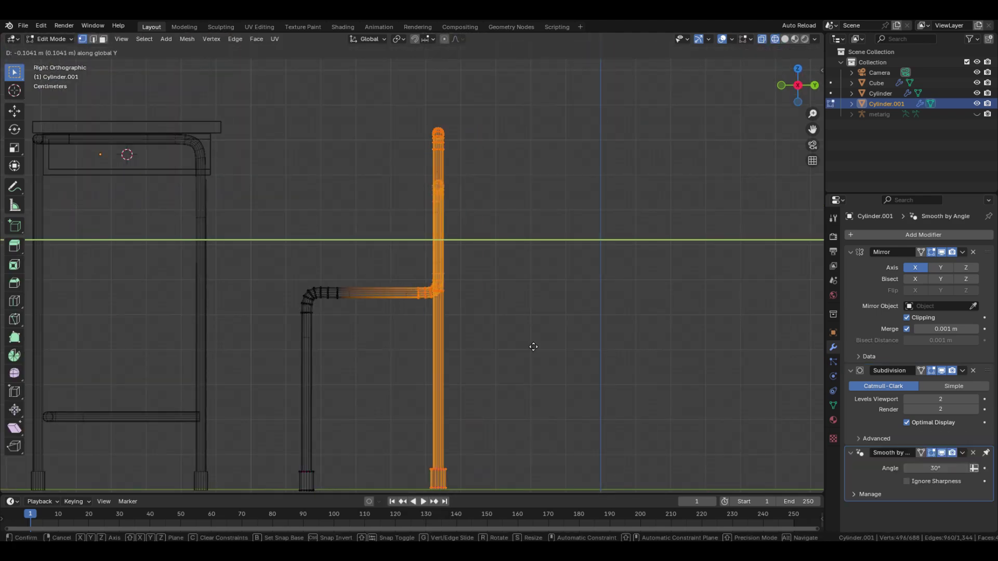
{"action": "left_click", "coordinate": [541, 346]}
Step: Tilt the upper part of the chair's back frame slightly backward and shift it along Y to line up with the legs
{"action": "left_click_drag", "start_coordinate": [372, 96], "coordinate": [488, 226]}
{"action": "key", "text": "r"}
{"action": "left_click", "coordinate": [490, 227]}
{"action": "key", "text": "g"}
{"action": "key", "text": "y"}
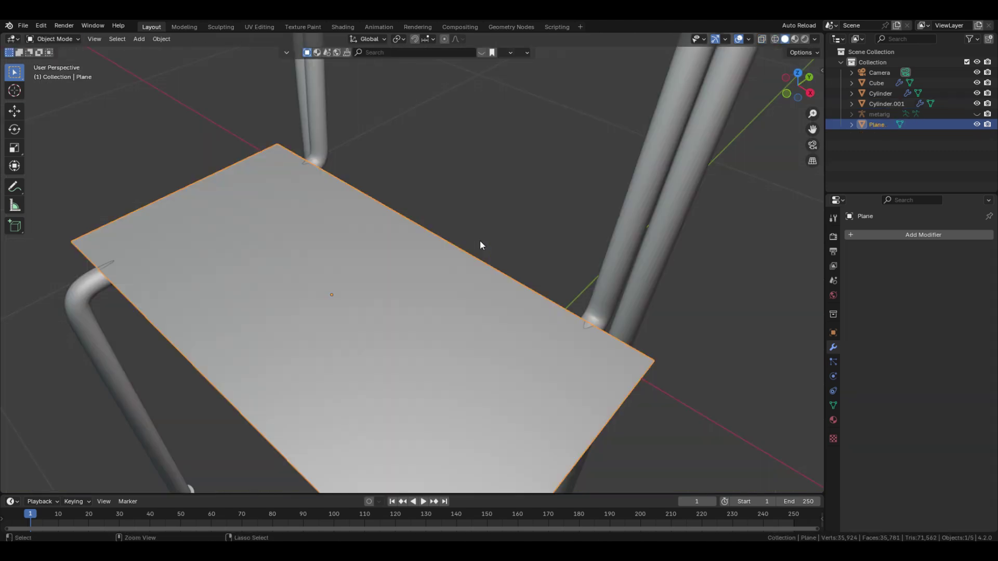
Step: Scale the seat plane along Y and shift it along Y to fit the depth of the chair frame
{"action": "middle_click_drag", "start_coordinate": [479, 240], "coordinate": [437, 323]}
{"action": "key", "text": "a"}
{"action": "key", "text": "s"}
{"action": "key", "text": "y"}
{"action": "left_click", "coordinate": [559, 314]}
{"action": "key", "text": "Tab"}
{"action": "key", "text": "g"}
{"action": "key", "text": "y"}
{"action": "left_click", "coordinate": [516, 303]}
Step: Adjust the seat plane's height along Z and scale it to about 0.907 along X
{"action": "key", "text": "g"}
{"action": "key", "text": "z"}
{"action": "left_click", "coordinate": [513, 294]}
{"action": "key", "text": "Tab"}
{"action": "key", "text": "s"}
{"action": "key", "text": "x"}
{"action": "left_click", "coordinate": [601, 351]}
Step: Extrude the seat plane about 0.032 m upward and add a level 4 Subdivision modifier
{"action": "key", "text": "e"}
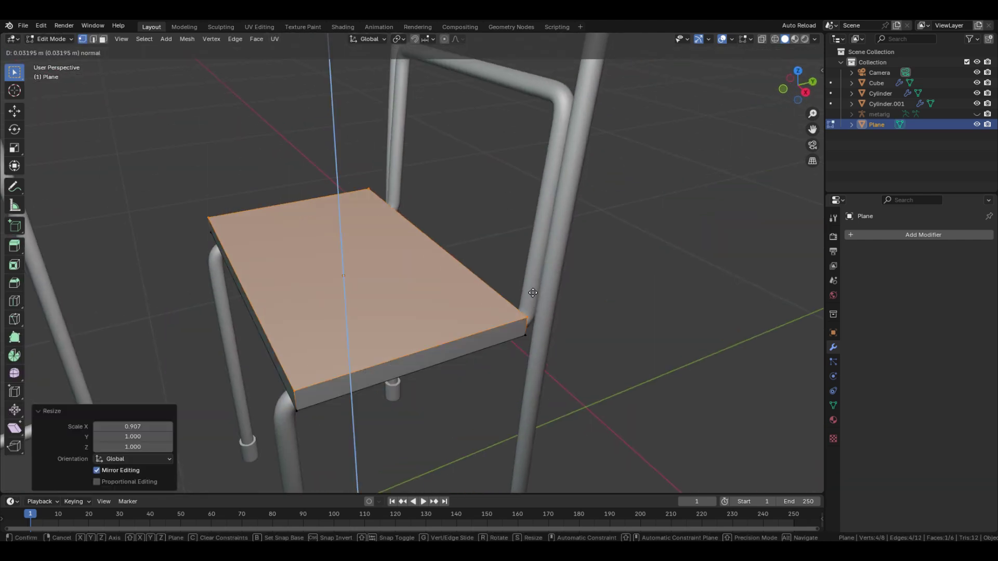
{"action": "left_click", "coordinate": [427, 317]}
{"action": "key", "text": "Tab"}
{"action": "key", "text": "ctrl+4"}
Step: Insert edge loops close to the seat's outer edges to sharpen its subdivided outline
{"action": "key", "text": "Tab"}
{"action": "key", "text": "ctrl+r"}
{"action": "left_click", "coordinate": [268, 359]}
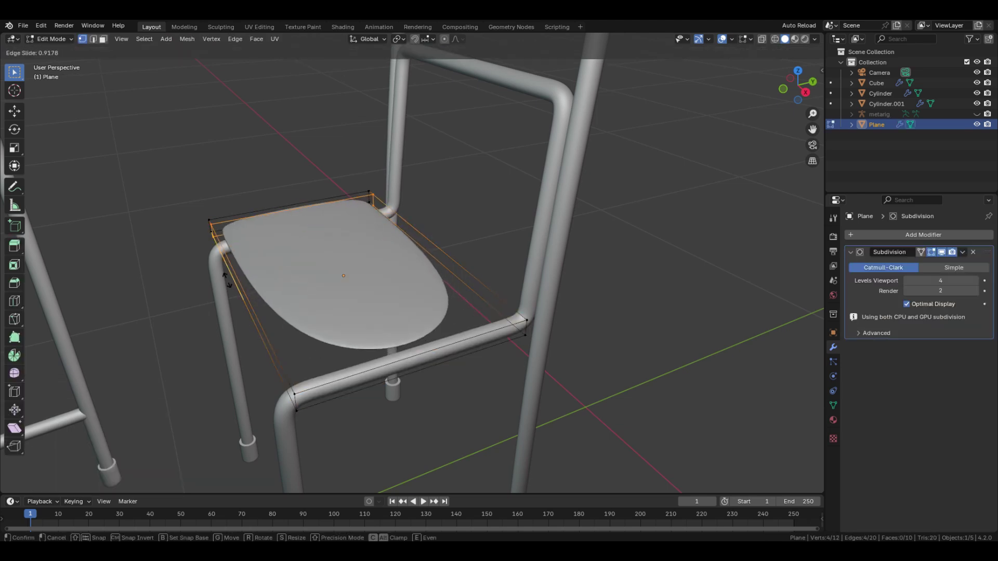
{"action": "left_click", "coordinate": [228, 281]}
{"action": "key", "text": "ctrl+r"}
{"action": "left_click", "coordinate": [239, 290]}
{"action": "left_click", "coordinate": [286, 359]}
{"action": "middle_click_drag", "start_coordinate": [287, 359], "coordinate": [322, 347]}
{"action": "key", "text": "ctrl+r"}
{"action": "left_click", "coordinate": [349, 351]}
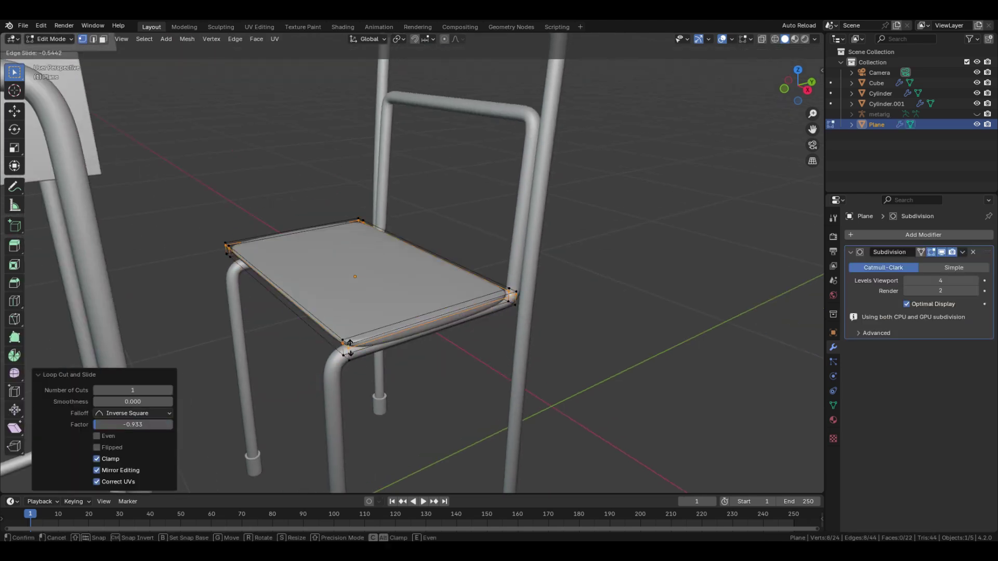
{"action": "left_click", "coordinate": [349, 355]}
Step: Raise the seat along Z so it rests on top of the chair's tubes
{"action": "key", "text": "Tab"}
{"action": "key", "text": "KP_3"}
{"action": "key", "text": "g"}
{"action": "key", "text": "z"}
{"action": "left_click", "coordinate": [347, 343]}
Step: Insert edge loops near the seat's front and rear edges, and shift the seat slightly along Y toward the backrest
{"action": "key", "text": "Tab"}
{"action": "key", "text": "ctrl+r"}
{"action": "left_click", "coordinate": [347, 342]}
{"action": "key", "text": "ctrl+r"}
{"action": "left_click", "coordinate": [343, 341]}
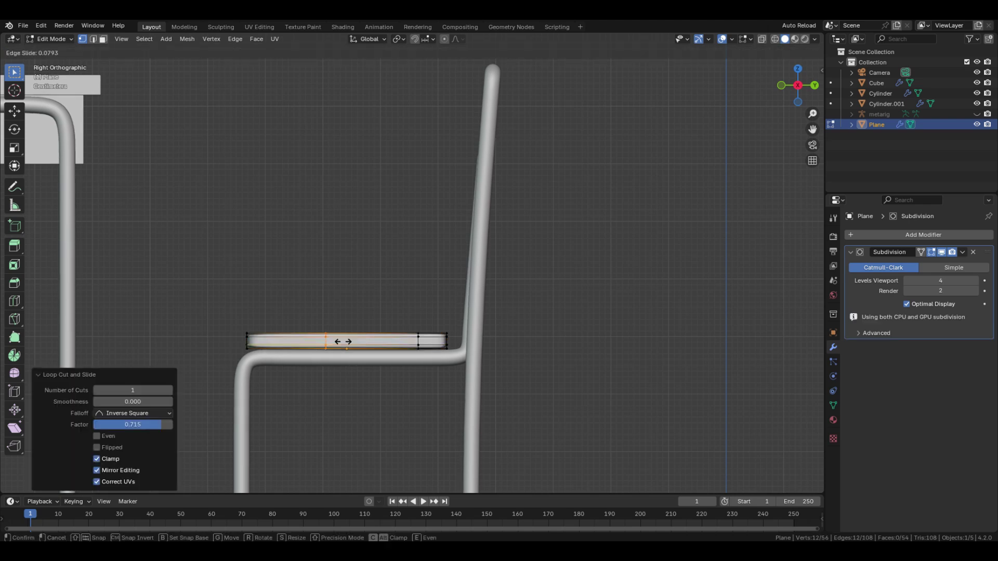
{"action": "key", "text": "Tab"}
{"action": "key", "text": "g"}
{"action": "key", "text": "y"}
{"action": "left_click", "coordinate": [393, 333]}
Step: Duplicate the seat mesh about 0.319 m above the seat and rotate the copy 90° in side view
{"action": "middle_click_drag", "start_coordinate": [397, 260], "coordinate": [375, 364], "text": "shift"}
{"action": "key", "text": "Tab"}
{"action": "key", "text": "a"}
{"action": "key", "text": "shift+d"}
{"action": "left_click", "coordinate": [395, 181]}
{"action": "key", "text": "r"}
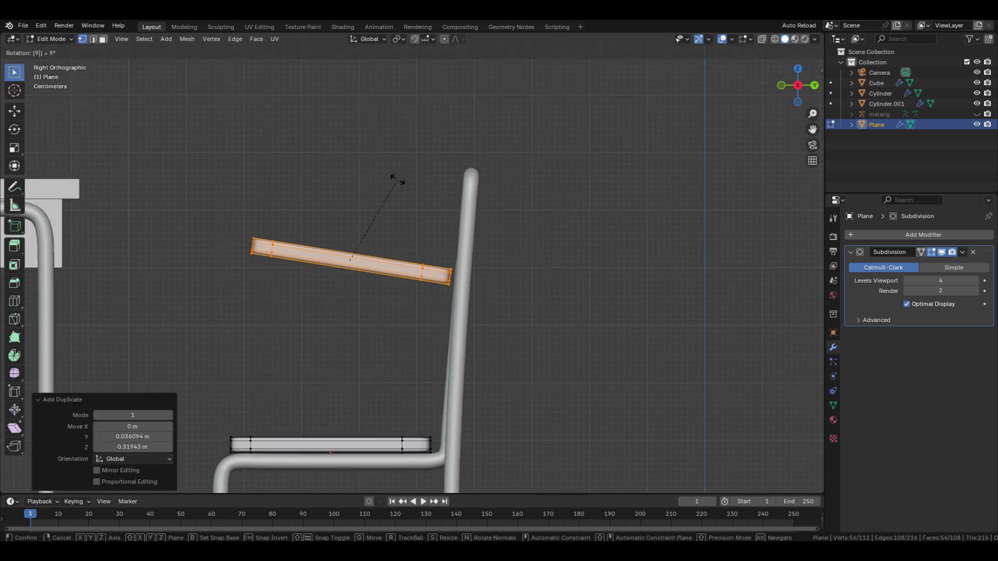
{"action": "key", "text": "9"}
{"action": "key", "text": "0"}
{"action": "key", "text": "Return"}
Step: Move the upright copy against the chair's back frame and tilt it to match the frame's slope as a backrest
{"action": "key", "text": "g"}
{"action": "left_click", "coordinate": [490, 187]}
{"action": "key", "text": "r"}
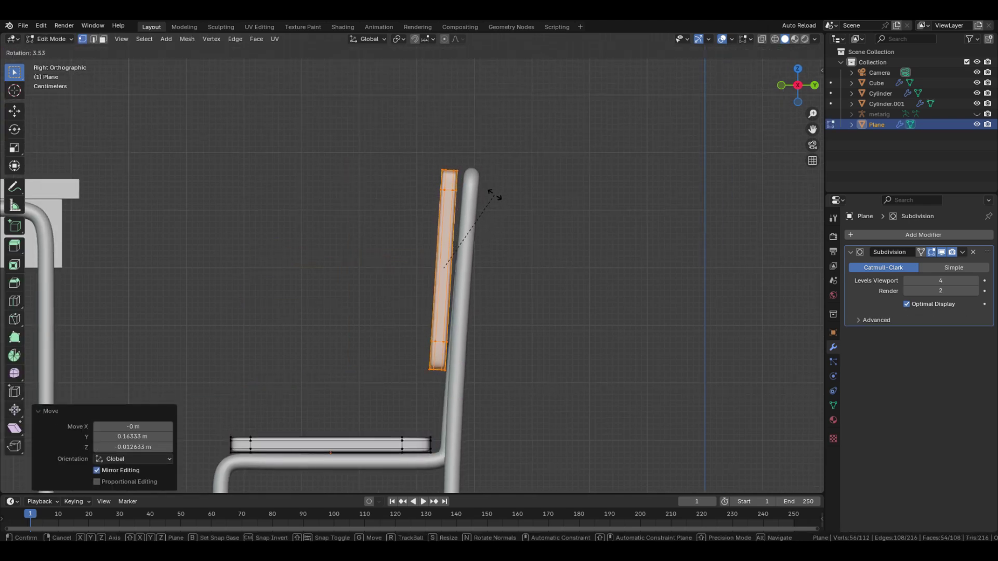
{"action": "left_click", "coordinate": [494, 195]}
{"action": "key", "text": "g"}
{"action": "left_click", "coordinate": [537, 207]}
{"action": "key", "text": "r"}
{"action": "left_click", "coordinate": [536, 227]}
{"action": "middle_click_drag", "start_coordinate": [483, 234], "coordinate": [483, 275]}
{"action": "key", "text": "Tab"}
{"action": "left_click", "coordinate": [504, 271]}
Step: Add a cube mesh and set its viewport display to Wire
{"action": "scroll", "coordinate": [502, 271], "scroll_direction": "down", "scroll_amount": 4}
{"action": "key", "text": "shift+a"}
{"action": "mouse_move", "coordinate": [415, 206]}
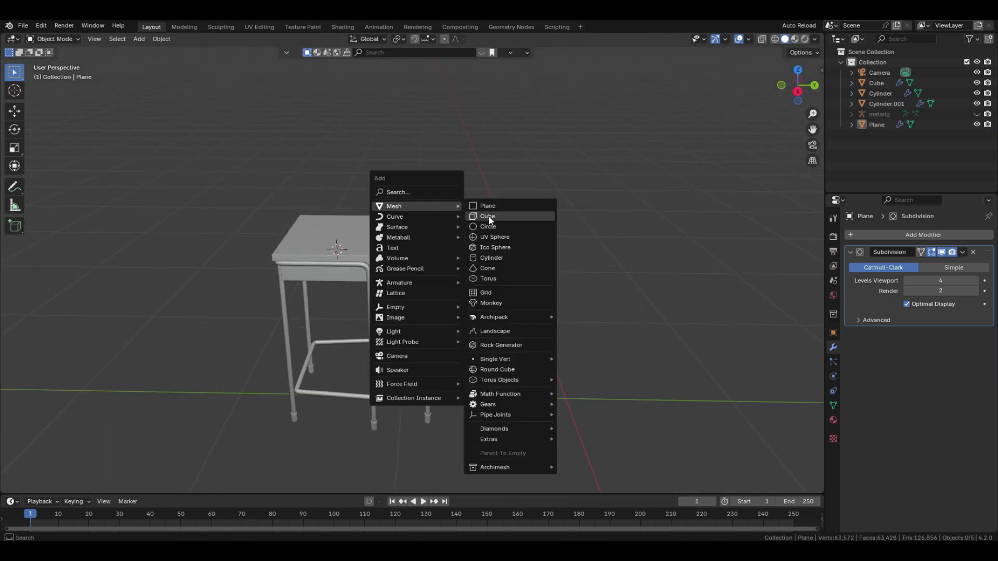
{"action": "left_click", "coordinate": [489, 216]}
{"action": "left_click", "coordinate": [833, 333]}
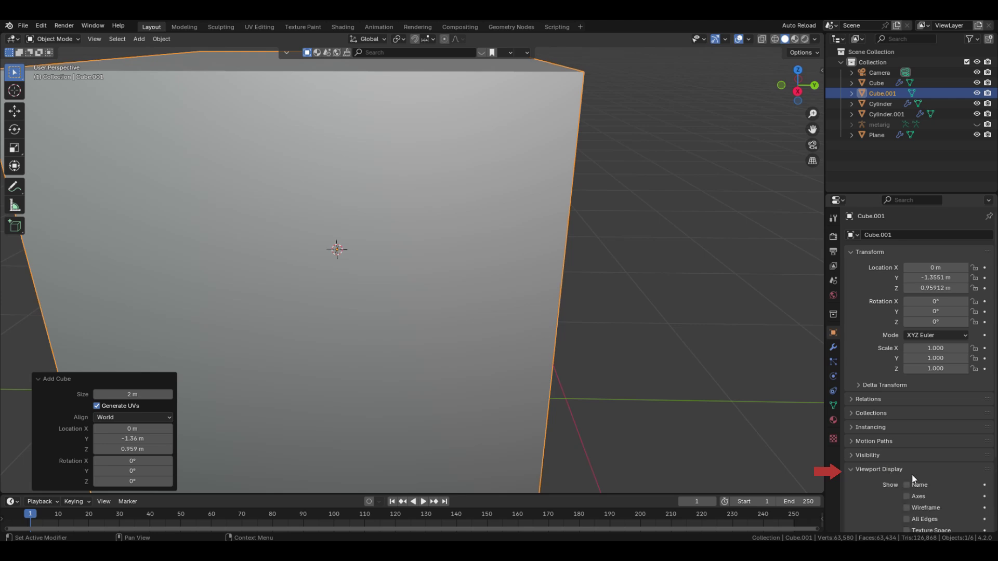
{"action": "scroll", "coordinate": [913, 479], "scroll_direction": "down", "scroll_amount": 5}
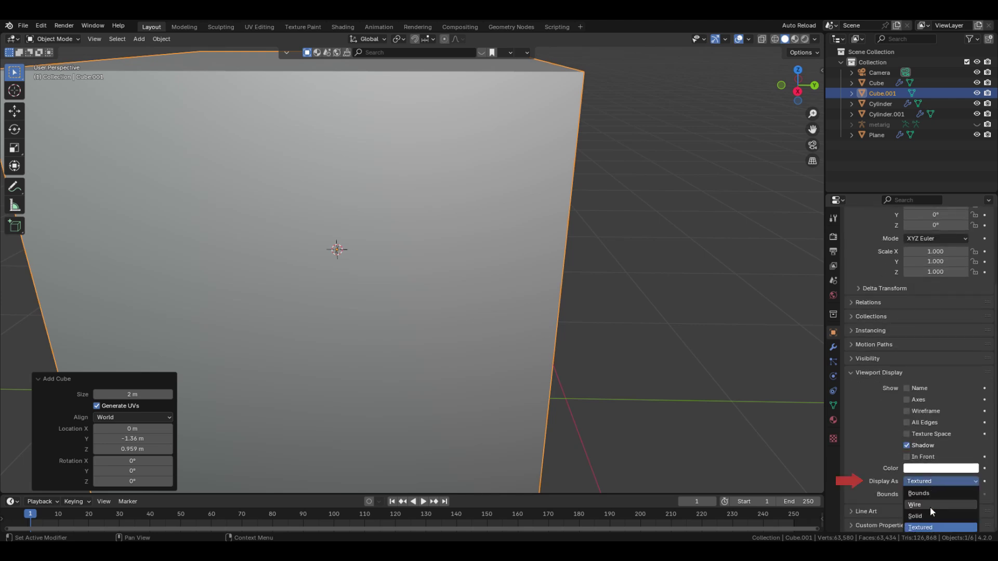
{"action": "left_click", "coordinate": [930, 506]}
Step: Scale the wire cube's mesh uniformly to about 0.974 in side view
{"action": "key", "text": "Tab"}
{"action": "key", "text": "KP_3"}
{"action": "key", "text": "s"}
{"action": "left_click", "coordinate": [648, 327]}
{"action": "middle_click_drag", "start_coordinate": [623, 312], "coordinate": [724, 355], "text": "shift"}
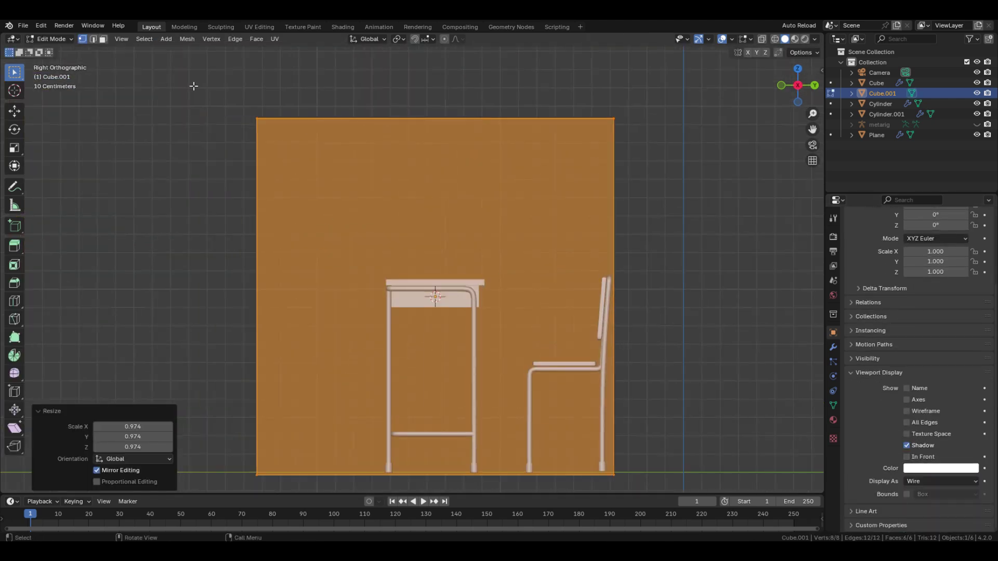
Step: Move the cube's desk-side face inward along Y to the desk, and lower its top face about 0.848 m along Z
{"action": "key", "text": "shift+z"}
{"action": "left_click_drag", "start_coordinate": [192, 69], "coordinate": [333, 486]}
{"action": "key", "text": "g"}
{"action": "key", "text": "y"}
{"action": "left_click", "coordinate": [499, 384]}
{"action": "left_click_drag", "start_coordinate": [334, 102], "coordinate": [715, 316]}
{"action": "key", "text": "g"}
{"action": "key", "text": "z"}
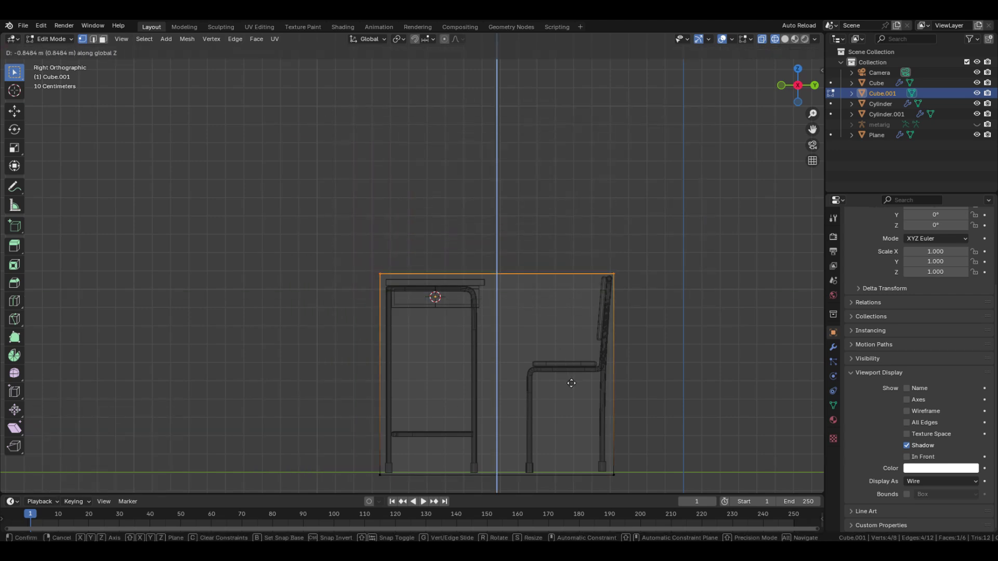
{"action": "left_click", "coordinate": [570, 383]}
Step: Narrow the wire box along X in top view to fit around the desk and chair
{"action": "middle_click_drag", "start_coordinate": [585, 291], "coordinate": [668, 327]}
{"action": "key", "text": "a"}
{"action": "key", "text": "KP_7"}
{"action": "key", "text": "s"}
{"action": "key", "text": "x"}
{"action": "left_click", "coordinate": [481, 270]}
{"action": "key", "text": "Tab"}
{"action": "key", "text": "shift+z"}
Step: Parent all desk and chair parts to the wire box with Object (Keep Transform)
{"action": "mouse_move", "coordinate": [613, 411]}
{"action": "middle_mouse_down"}
{"action": "mouse_move", "coordinate": [541, 342]}
{"action": "mouse_move", "coordinate": [624, 389]}
{"action": "mouse_move", "coordinate": [706, 407]}
{"action": "middle_mouse_up"}
{"action": "left_click", "coordinate": [466, 268]}
{"action": "left_click", "coordinate": [445, 239], "text": "shift"}
{"action": "left_click", "coordinate": [564, 320], "text": "shift"}
{"action": "left_click", "coordinate": [548, 371], "text": "shift"}
{"action": "left_click", "coordinate": [706, 407], "text": "shift"}
{"action": "key", "text": "ctrl+p"}
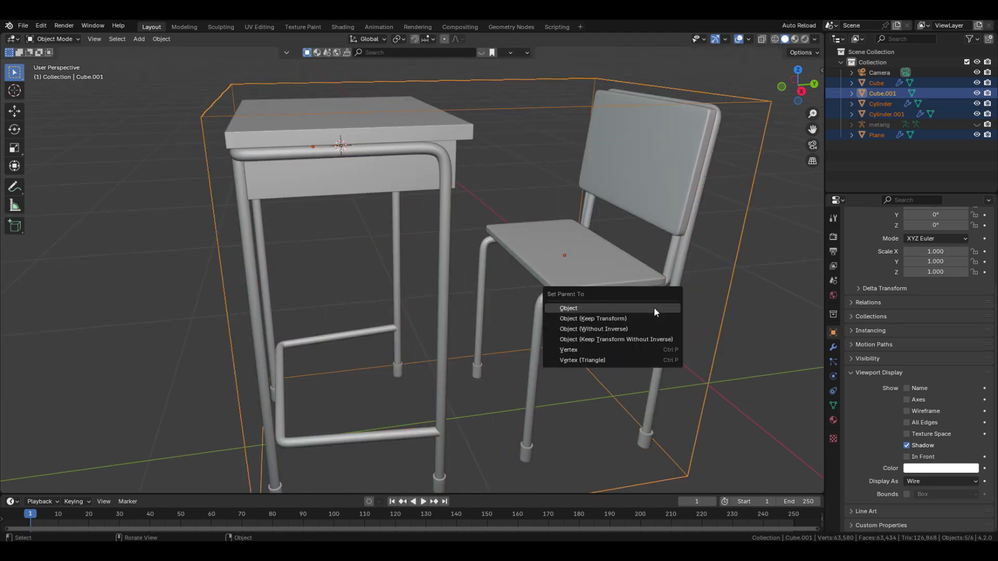
{"action": "left_click", "coordinate": [613, 318]}
Step: Select the wire box's bottom face and snap the 3D cursor to its centre
{"action": "middle_click_drag", "start_coordinate": [613, 318], "coordinate": [541, 369]}
{"action": "left_click", "coordinate": [545, 432]}
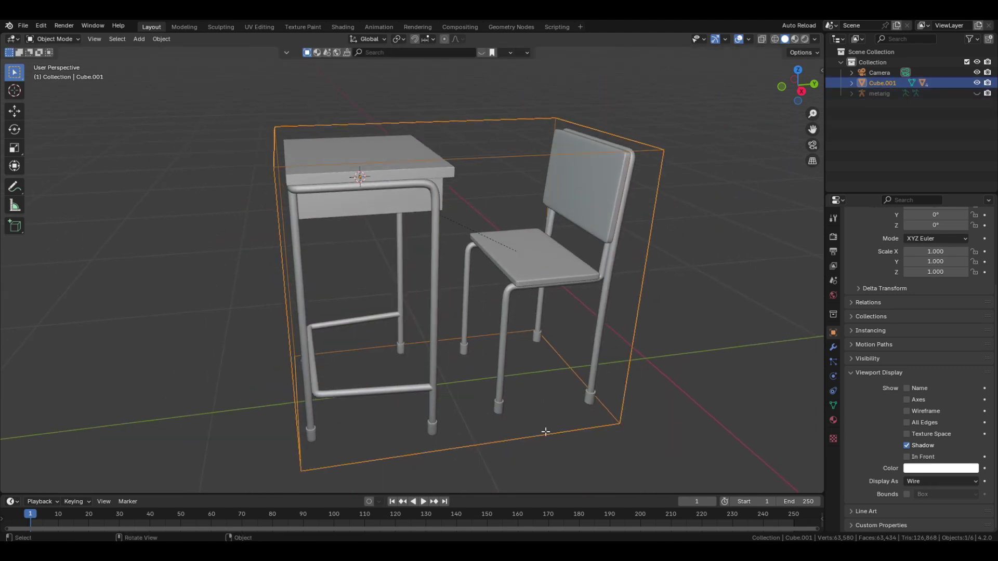
{"action": "key", "text": "Tab"}
{"action": "middle_click_drag", "start_coordinate": [544, 433], "coordinate": [493, 328]}
{"action": "key", "text": "3"}
{"action": "left_click", "coordinate": [493, 329]}
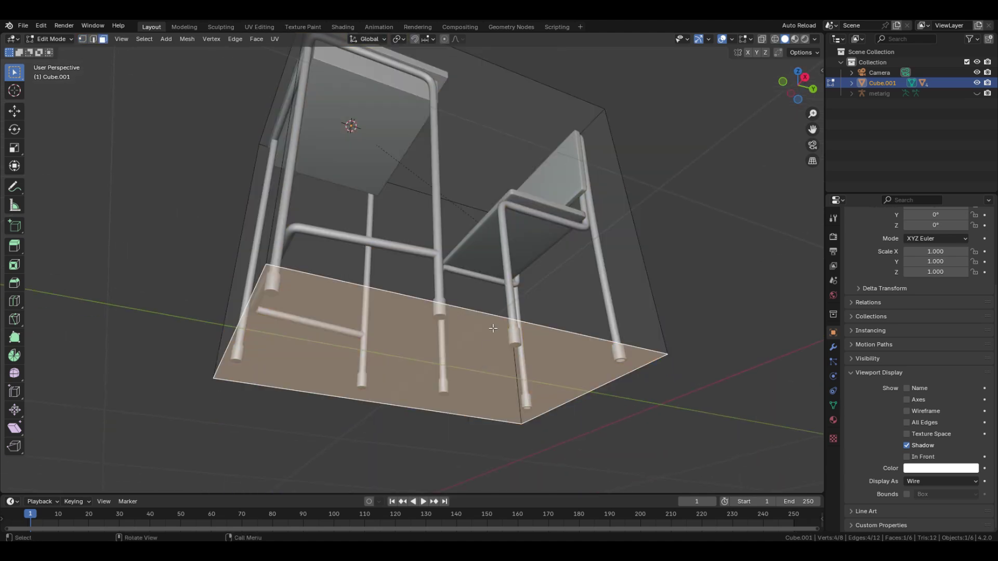
{"action": "key", "text": "Tab"}
Step: Set the wire box's origin to the 3D cursor
{"action": "middle_click_drag", "start_coordinate": [517, 187], "coordinate": [554, 285]}
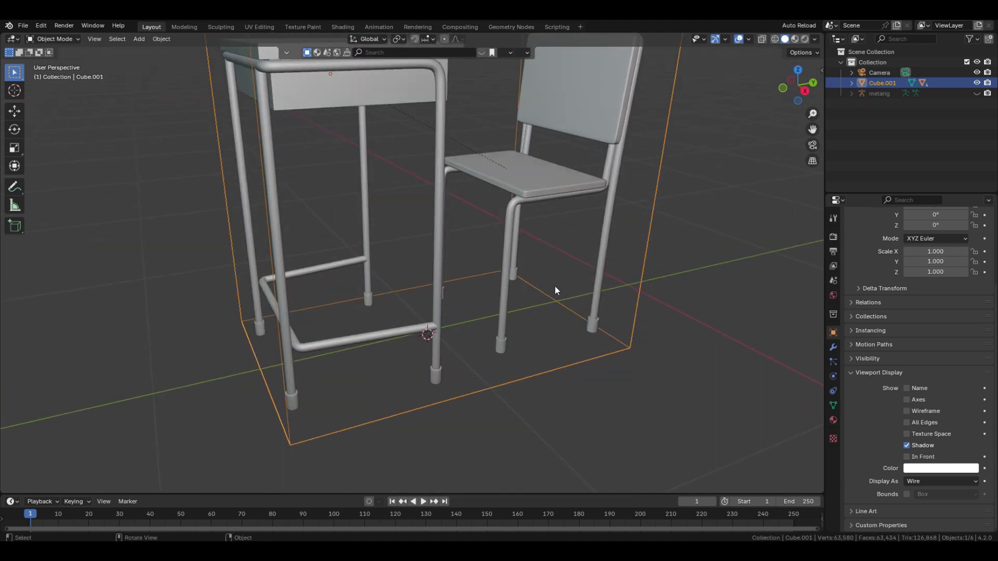
{"action": "right_click", "coordinate": [554, 286]}
{"action": "mouse_move", "coordinate": [533, 321]}
{"action": "left_click", "coordinate": [621, 344]}
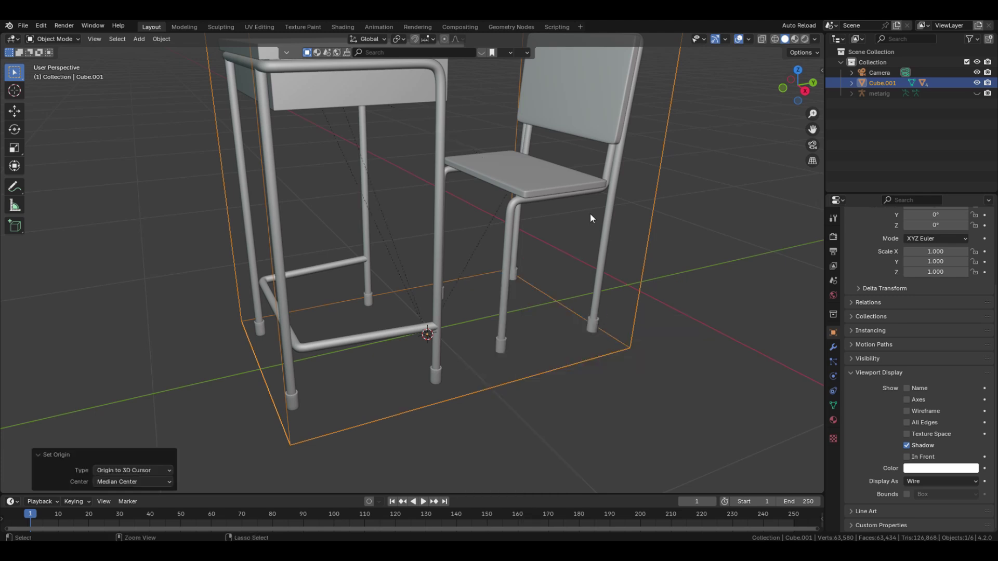
Step: Try scaling the wire box with its children uniformly about the new origin
{"action": "scroll", "coordinate": [590, 213], "scroll_direction": "down", "scroll_amount": 6}
{"action": "key", "text": "s"}
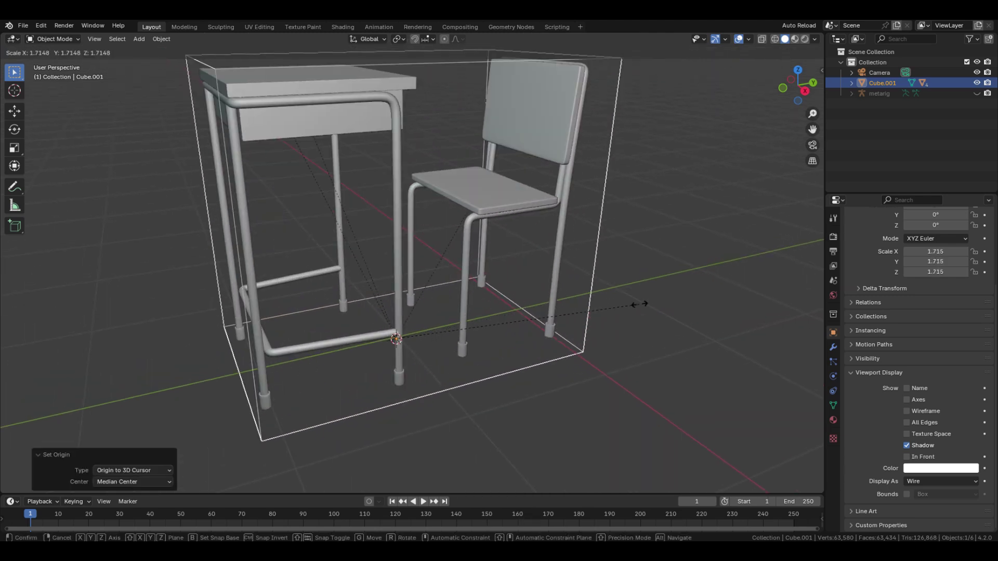
{"action": "middle_click_drag", "start_coordinate": [644, 304], "coordinate": [670, 299], "text": "alt"}
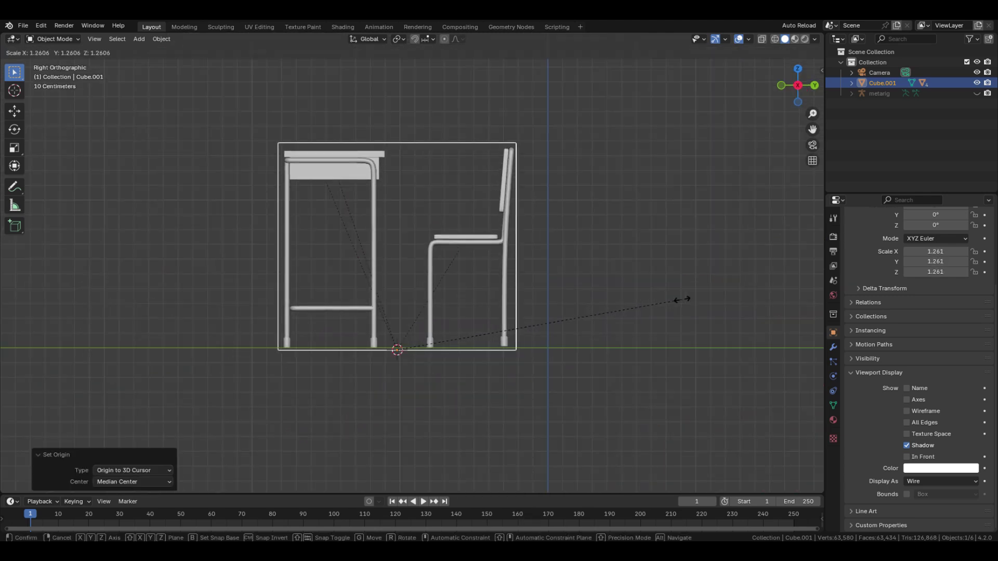
{"action": "right_click", "coordinate": [684, 298]}
Step: Move the wire box and all desk and chair parts into a new collection named Desk
{"action": "middle_click_drag", "start_coordinate": [540, 228], "coordinate": [537, 283]}
{"action": "left_click_drag", "start_coordinate": [238, 145], "coordinate": [556, 372]}
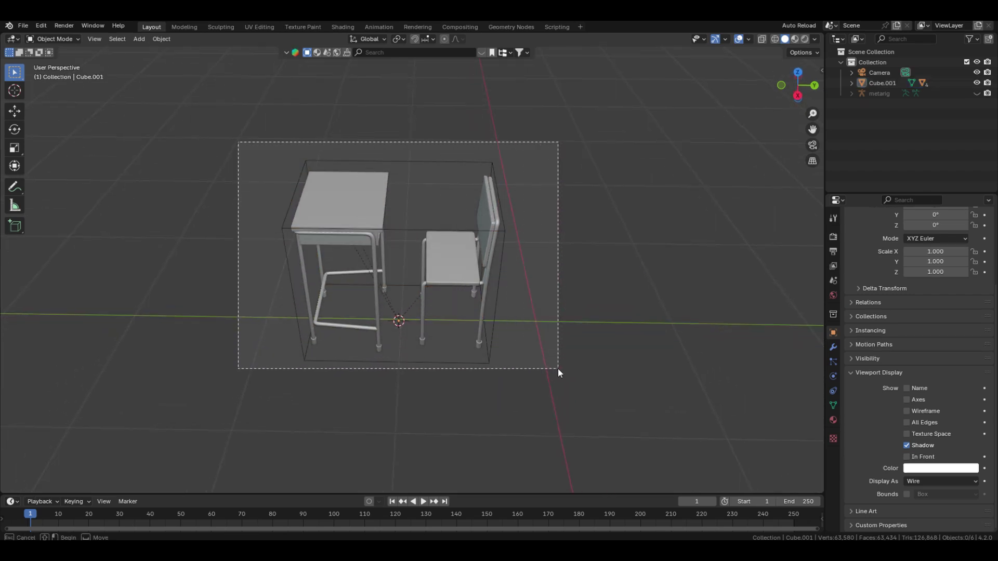
{"action": "key", "text": "m"}
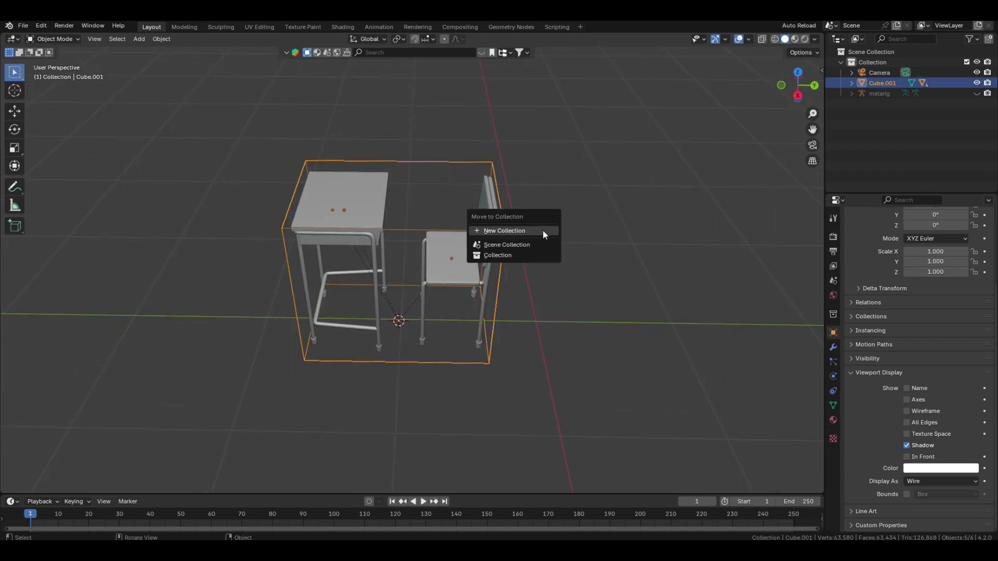
{"action": "left_click", "coordinate": [542, 230]}
{"action": "key", "text": "Return"}
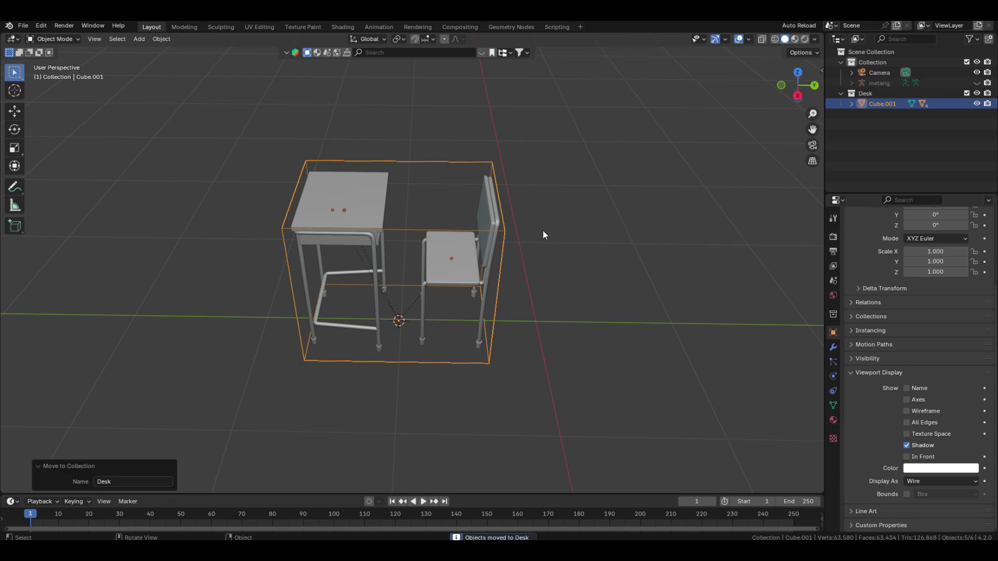
Step: Unhide the metarig and add a new cube mesh at the 3D cursor
{"action": "left_click", "coordinate": [977, 82]}
{"action": "middle_click_drag", "start_coordinate": [545, 241], "coordinate": [572, 284]}
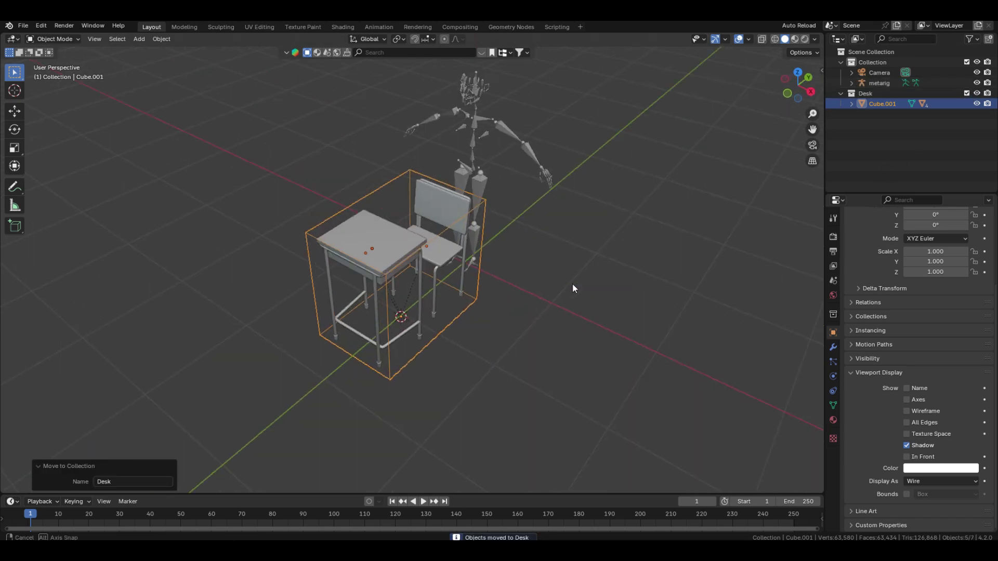
{"action": "key", "text": "shift+a"}
{"action": "mouse_move", "coordinate": [556, 171]}
{"action": "left_click", "coordinate": [599, 184]}
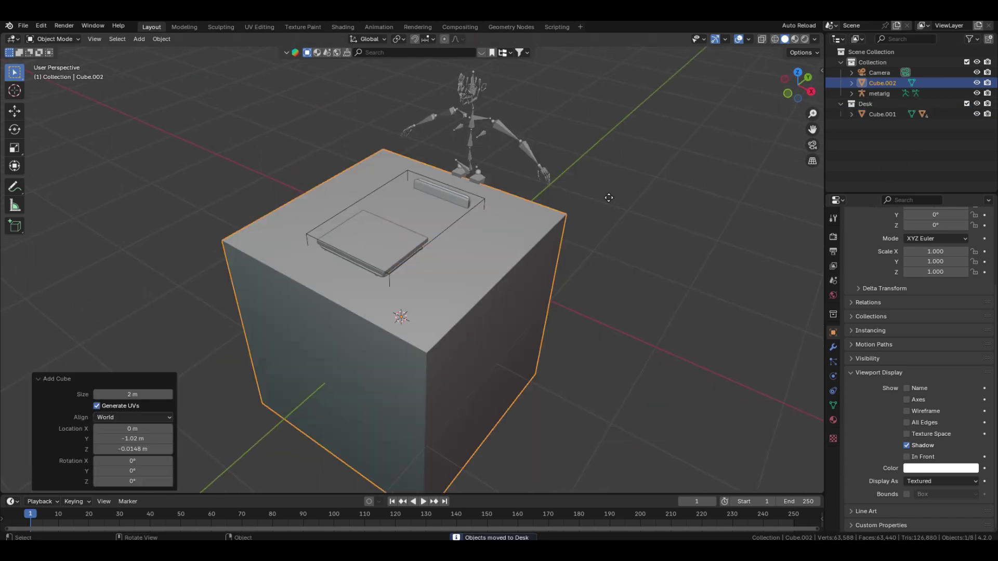
Step: Move the new cube along Y clear of the desk and scale its mesh to about 0.206 in Y
{"action": "key", "text": "g"}
{"action": "key", "text": "y"}
{"action": "left_click", "coordinate": [455, 327]}
{"action": "middle_click_drag", "start_coordinate": [456, 327], "coordinate": [554, 185], "text": "shift"}
{"action": "key", "text": "Tab"}
{"action": "key", "text": "s"}
{"action": "key", "text": "y"}
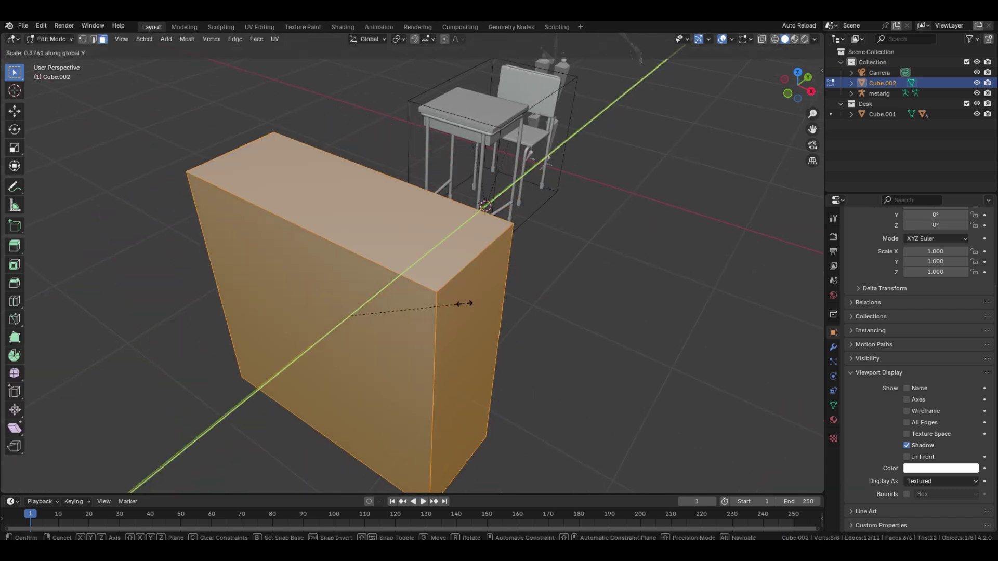
{"action": "left_click", "coordinate": [410, 302]}
Step: Raise the cube's mesh about 1 m along Z so that its base rests on the floor line
{"action": "key", "text": "KP_1"}
{"action": "key", "text": "g"}
{"action": "key", "text": "z"}
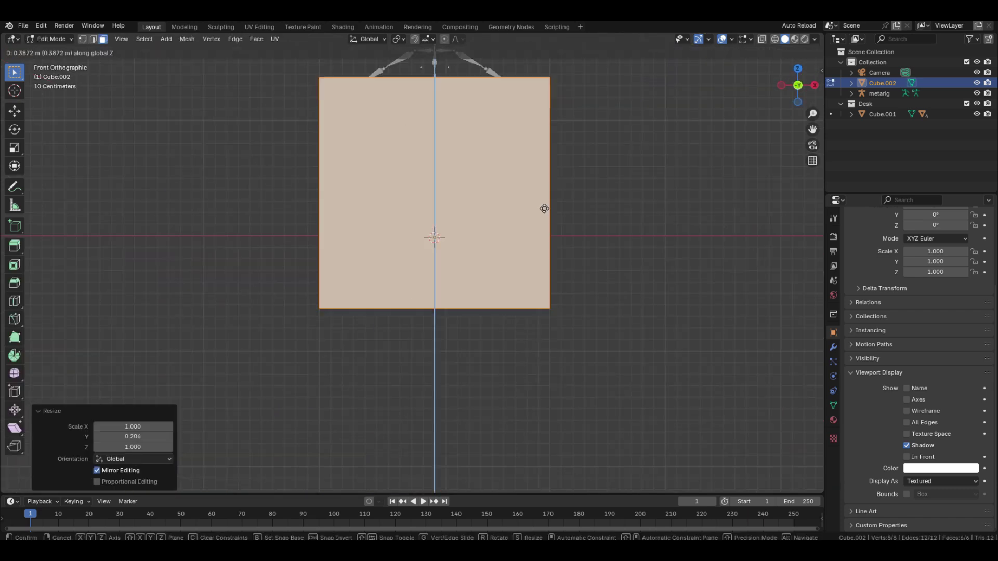
{"action": "left_click", "coordinate": [542, 144]}
{"action": "middle_click_drag", "start_coordinate": [597, 176], "coordinate": [590, 254], "text": "shift"}
Step: Scale the block's mesh to about 0.532 in X and deepen it along Y into a tall bookcase shape
{"action": "key", "text": "s"}
{"action": "key", "text": "x"}
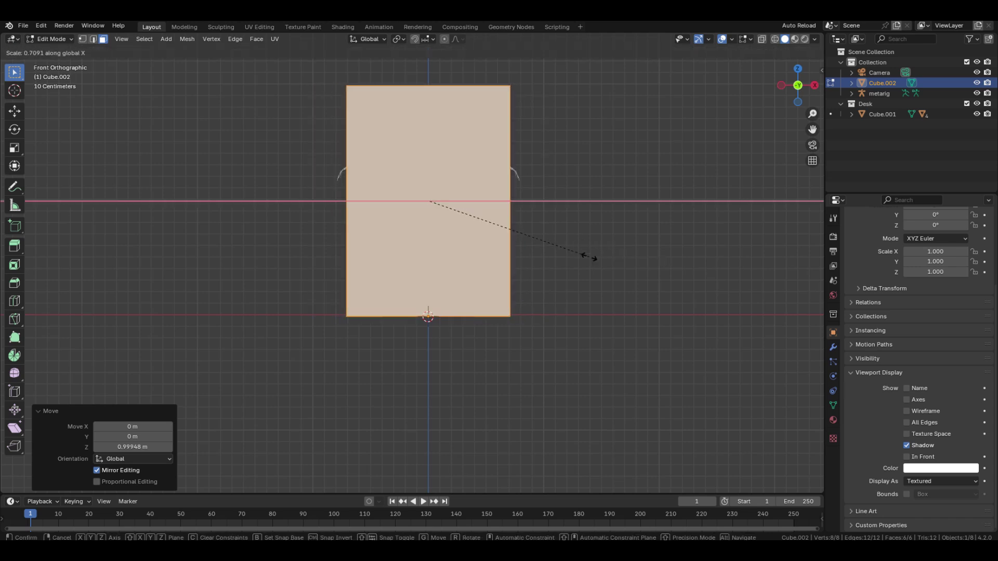
{"action": "left_click", "coordinate": [546, 241]}
{"action": "middle_click_drag", "start_coordinate": [541, 235], "coordinate": [509, 259]}
{"action": "key", "text": "s"}
{"action": "key", "text": "y"}
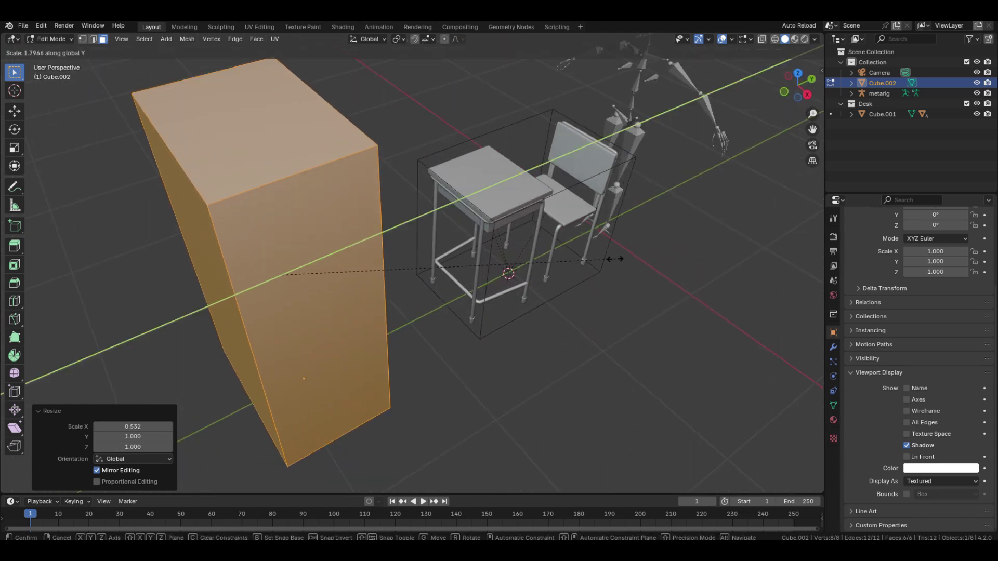
{"action": "left_click", "coordinate": [429, 277]}
Step: Add two horizontal loop cuts to the tall block, one near mid-height and one halfway up the upper section
{"action": "key", "text": "ctrl+r"}
{"action": "left_click", "coordinate": [395, 291]}
{"action": "left_click", "coordinate": [394, 281]}
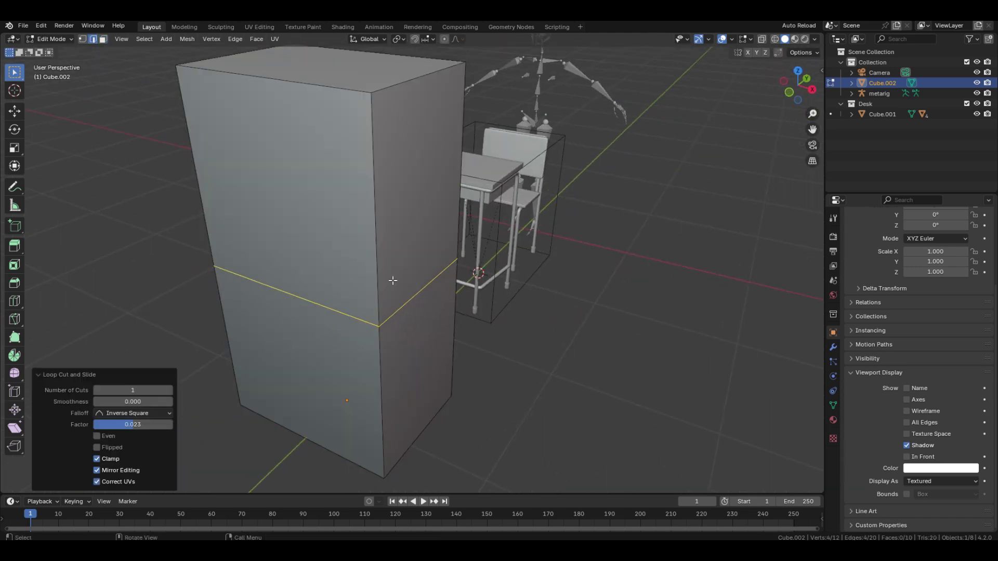
{"action": "key", "text": "ctrl+r"}
{"action": "left_click", "coordinate": [370, 209]}
{"action": "left_click", "coordinate": [369, 211]}
Step: Inset the tall block's three front faces individually by about 0.037 m
{"action": "key", "text": "3"}
{"action": "left_click", "coordinate": [337, 182]}
{"action": "left_click", "coordinate": [333, 245], "text": "shift"}
{"action": "left_click", "coordinate": [320, 349], "text": "shift"}
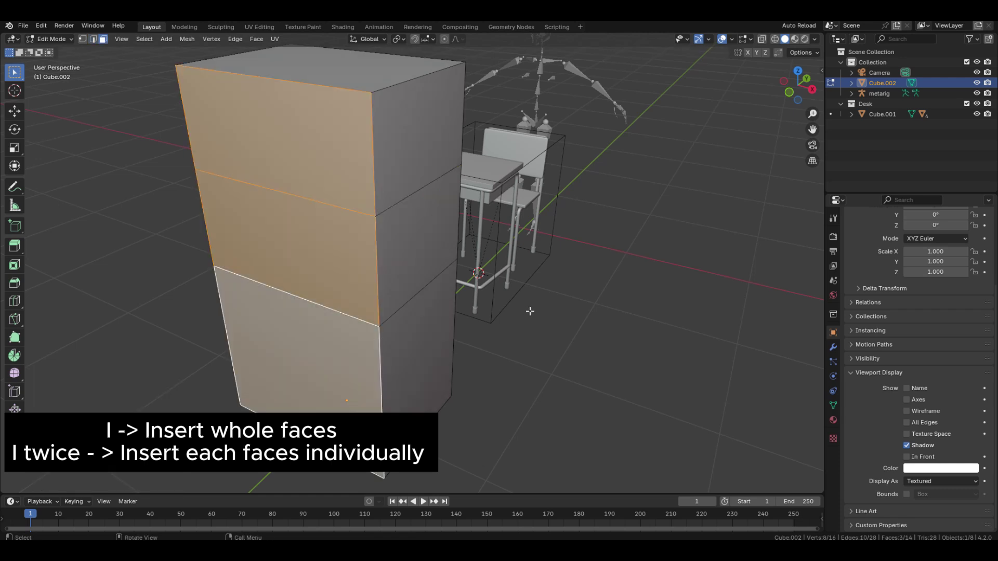
{"action": "key", "text": "i"}
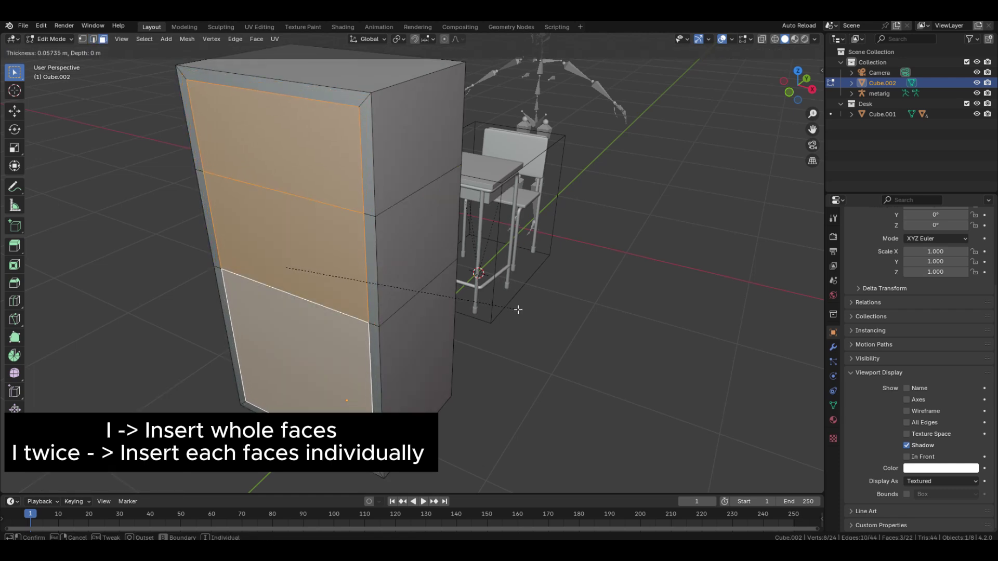
{"action": "key", "text": "i"}
{"action": "left_click", "coordinate": [555, 317]}
Step: Extrude the three inset faces about 0.69 m inward to hollow out the bookcase's compartments
{"action": "middle_click_drag", "start_coordinate": [555, 317], "coordinate": [598, 291]}
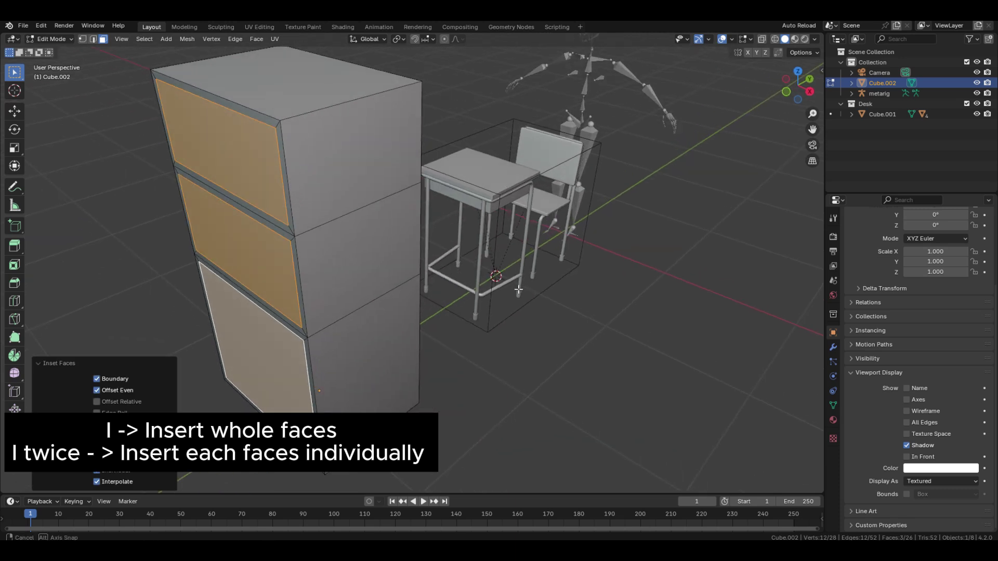
{"action": "key", "text": "e"}
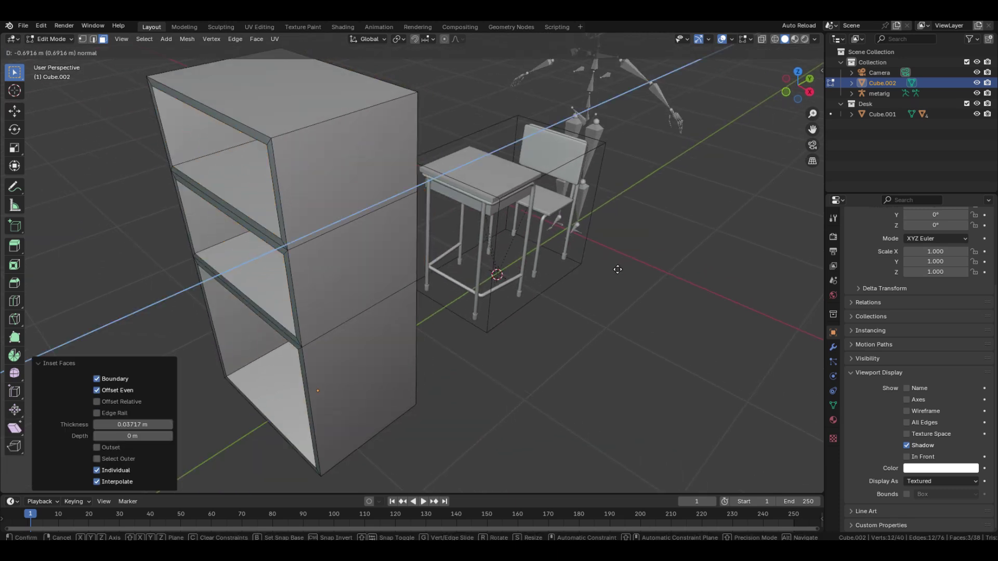
{"action": "left_click", "coordinate": [617, 269]}
{"action": "key", "text": "Tab"}
Step: Add a Bevel modifier to the bookcase with 4 segments and an amount of 0.0014 m
{"action": "middle_click_drag", "start_coordinate": [436, 240], "coordinate": [465, 233]}
{"action": "scroll", "coordinate": [466, 233], "scroll_direction": "down", "scroll_amount": 1}
{"action": "key", "text": "q"}
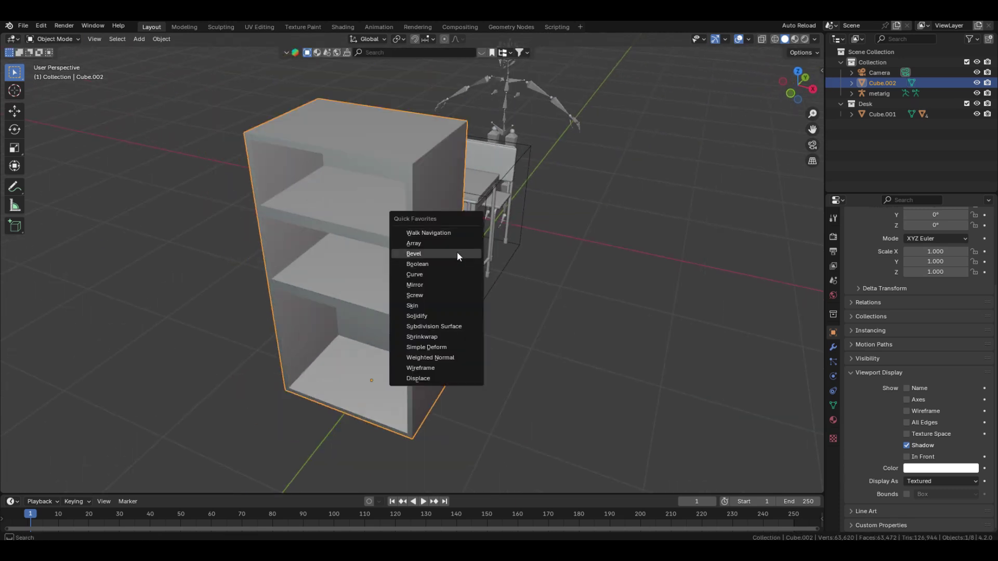
{"action": "left_click", "coordinate": [459, 254]}
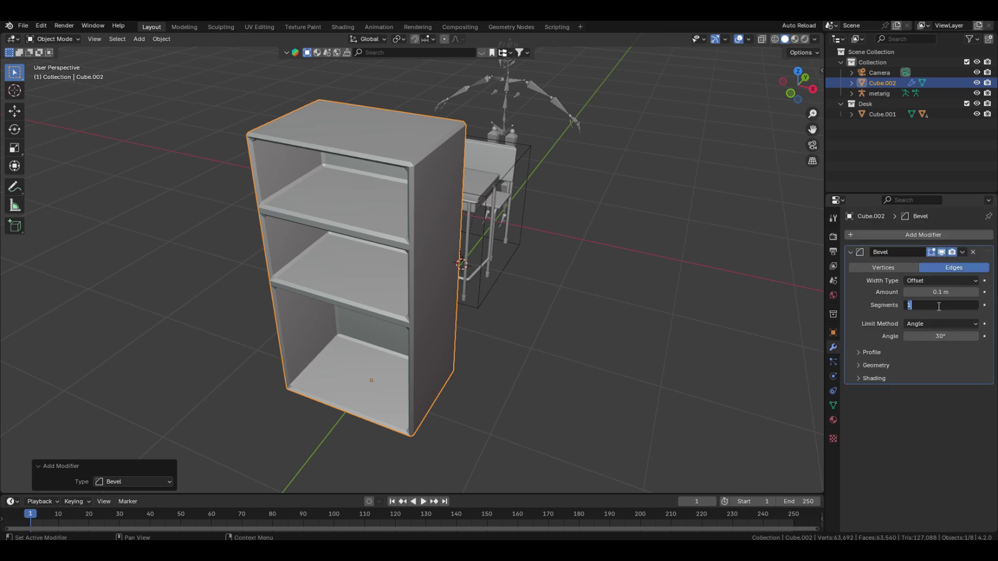
{"action": "type", "text": "4"}
{"action": "key", "text": "Return"}
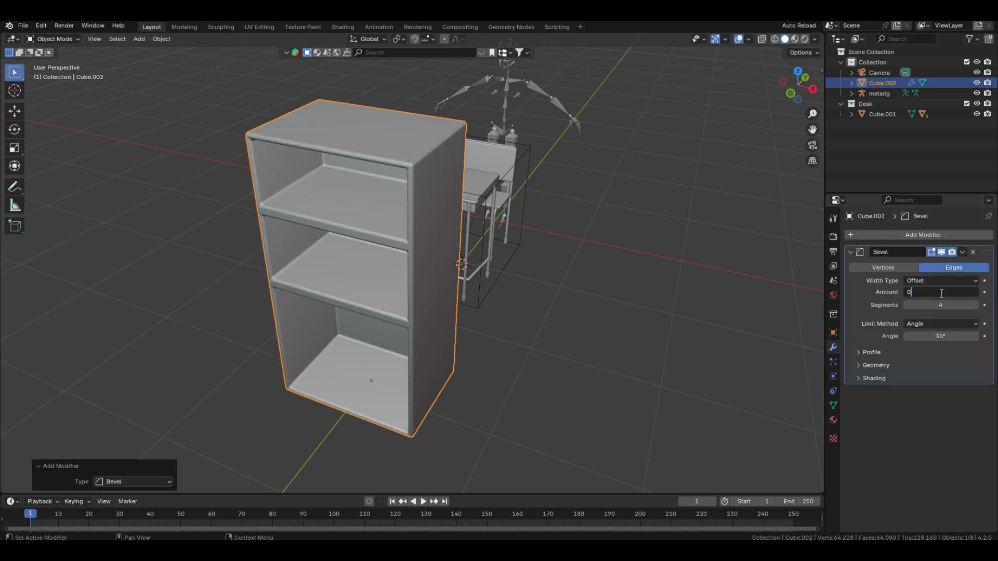
{"action": "left_click", "coordinate": [941, 293]}
{"action": "type", "text": "0.001"}
{"action": "key", "text": "Return"}
Step: Duplicate the bookcase's top face about 1.2 m along X and 1.97 m down, and separate it into its own object
{"action": "key", "text": "Tab"}
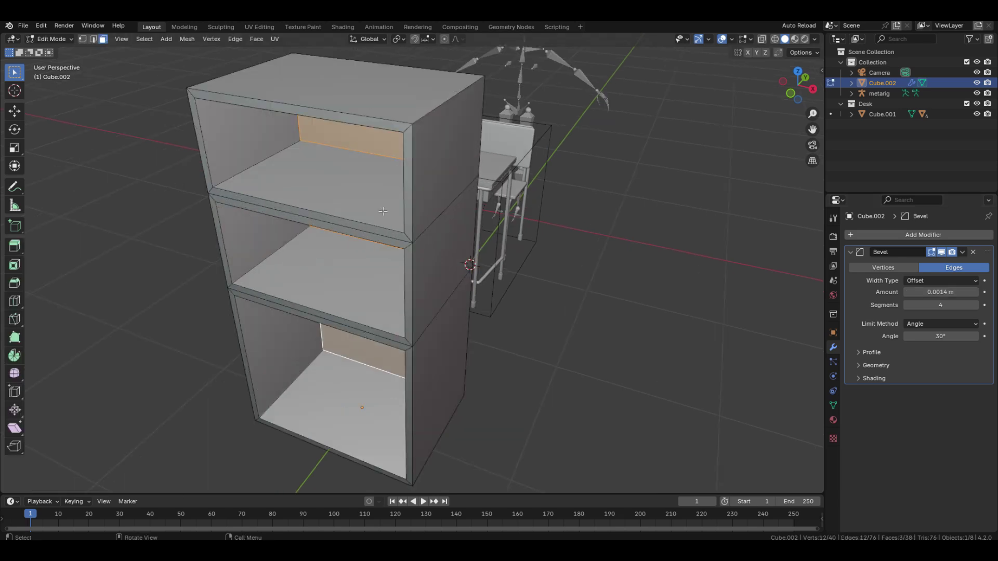
{"action": "left_click", "coordinate": [395, 138]}
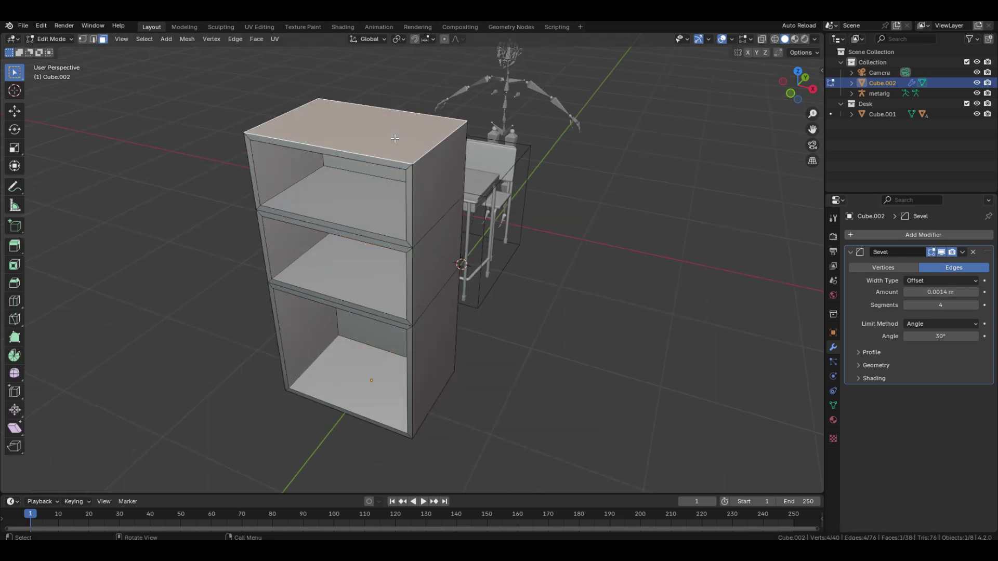
{"action": "key", "text": "KP_1"}
{"action": "key", "text": "shift+z"}
{"action": "key", "text": "shift+d"}
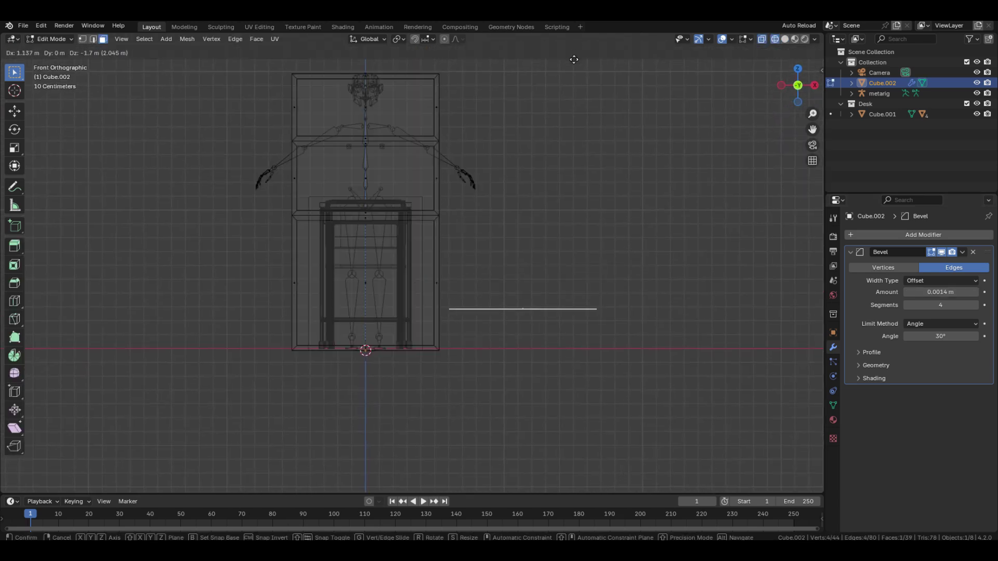
{"action": "left_click", "coordinate": [581, 95]}
{"action": "key", "text": "p"}
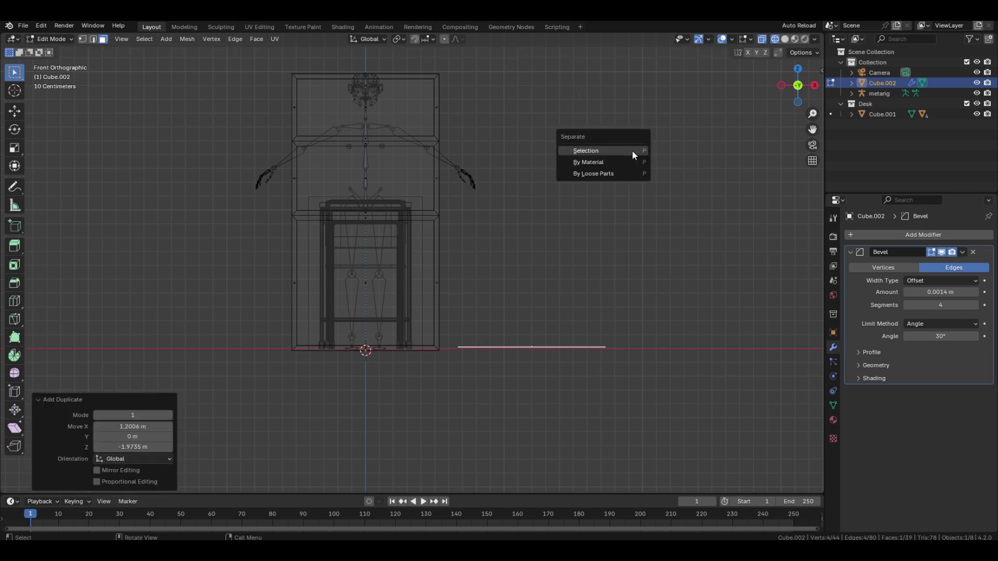
{"action": "left_click", "coordinate": [632, 150]}
{"action": "key", "text": "Tab"}
Step: Extrude the separated floor-level face upward into a box about half the bookcase's height
{"action": "left_click", "coordinate": [541, 347]}
{"action": "key", "text": "Tab"}
{"action": "middle_click_drag", "start_coordinate": [577, 335], "coordinate": [551, 335], "text": "shift"}
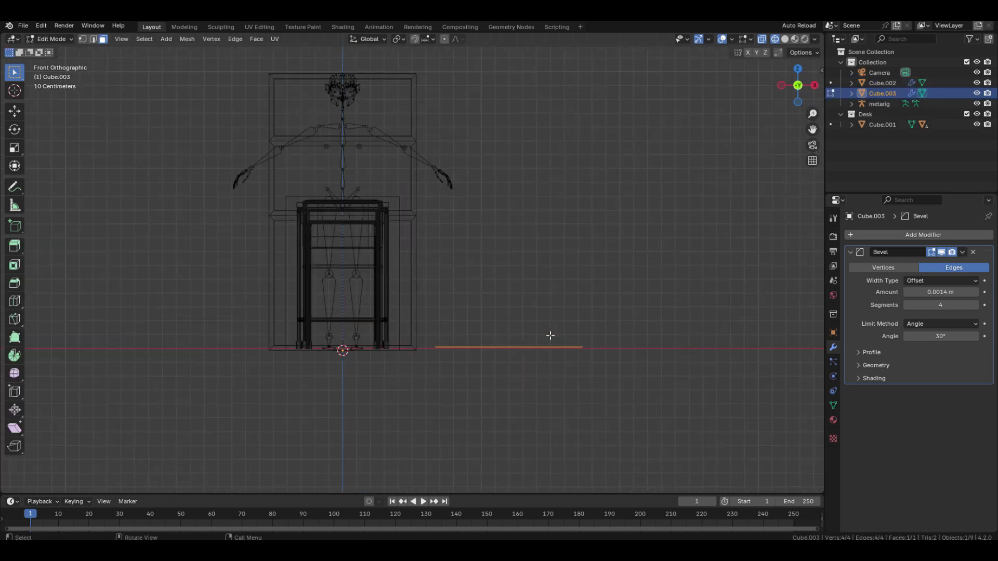
{"action": "key", "text": "e"}
{"action": "left_click", "coordinate": [534, 200]}
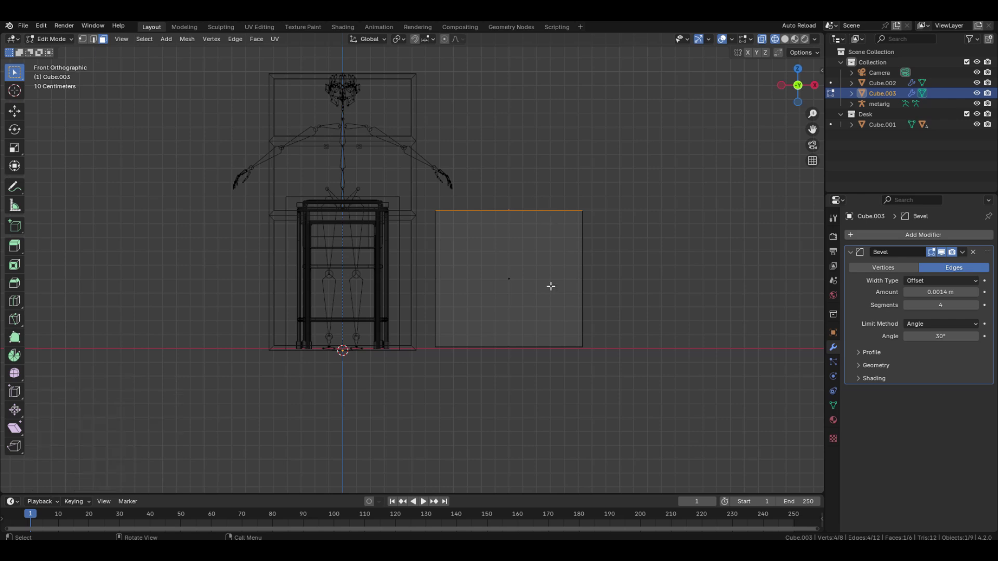
Step: Narrow the low box by moving its outer side face about 0.338 m along X toward the bookcase
{"action": "left_click", "coordinate": [591, 261]}
{"action": "key", "text": "g"}
{"action": "key", "text": "x"}
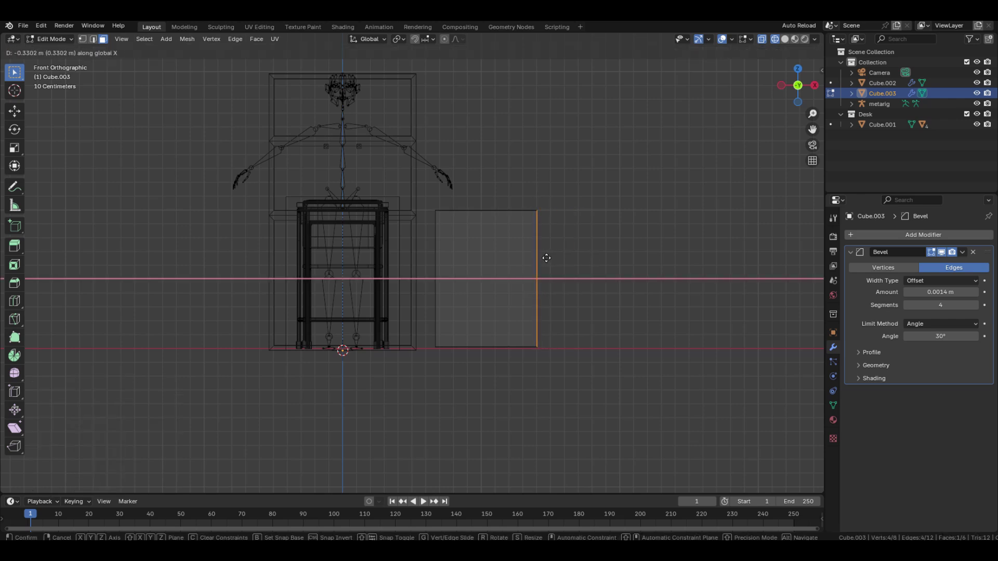
{"action": "left_click", "coordinate": [546, 258]}
{"action": "key", "text": "shift+z"}
Step: Add two evenly spaced horizontal loop cuts around the low box
{"action": "middle_click_drag", "start_coordinate": [598, 273], "coordinate": [506, 372]}
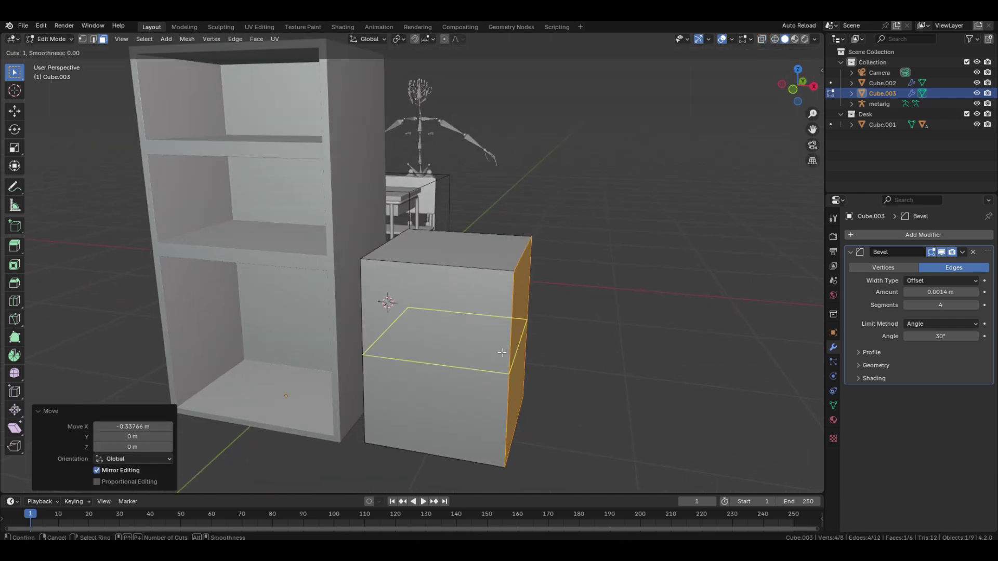
{"action": "scroll", "coordinate": [502, 353], "scroll_direction": "up", "scroll_amount": 1}
{"action": "left_click", "coordinate": [502, 353]}
{"action": "right_click", "coordinate": [502, 353]}
Step: Inset the low box's three front faces individually by about 0.025 m and extrude them inward to form open cubbies
{"action": "left_click", "coordinate": [467, 296]}
{"action": "left_click", "coordinate": [467, 364], "text": "shift"}
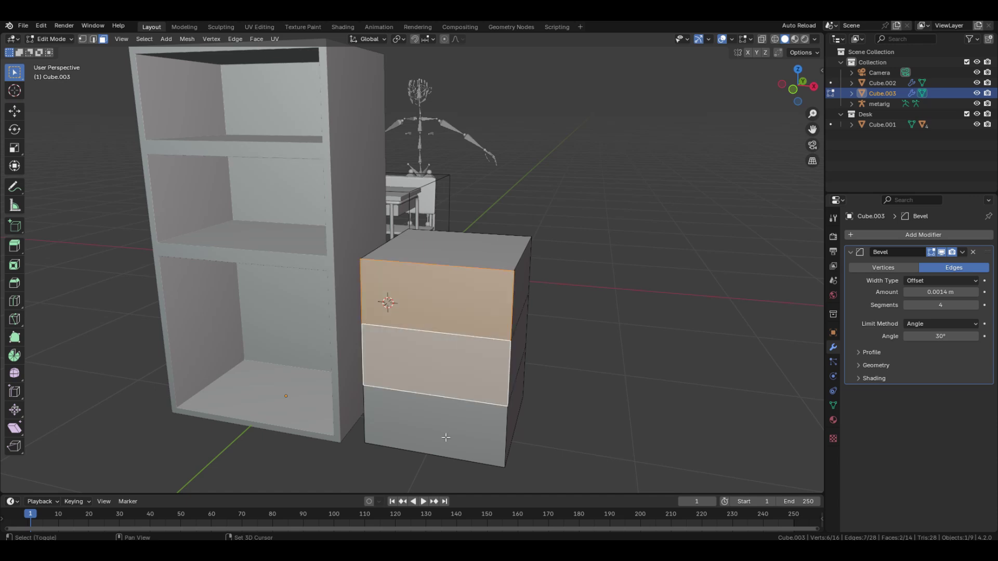
{"action": "key", "text": "i"}
{"action": "left_click", "coordinate": [601, 382]}
{"action": "key", "text": "e"}
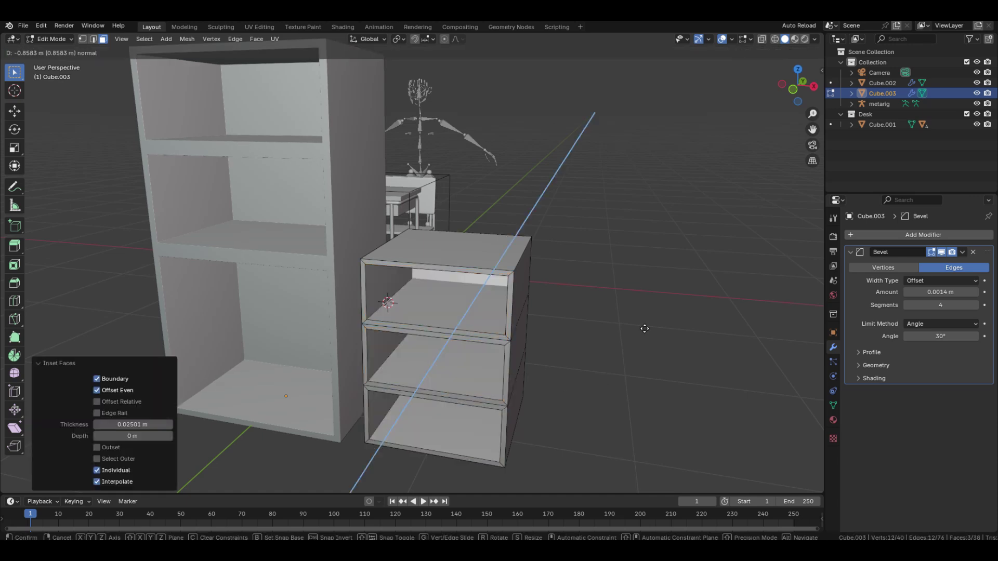
{"action": "left_click", "coordinate": [638, 343]}
{"action": "key", "text": "Tab"}
Step: Add an Array modifier to the low shelf unit with a count of 12
{"action": "key", "text": "q"}
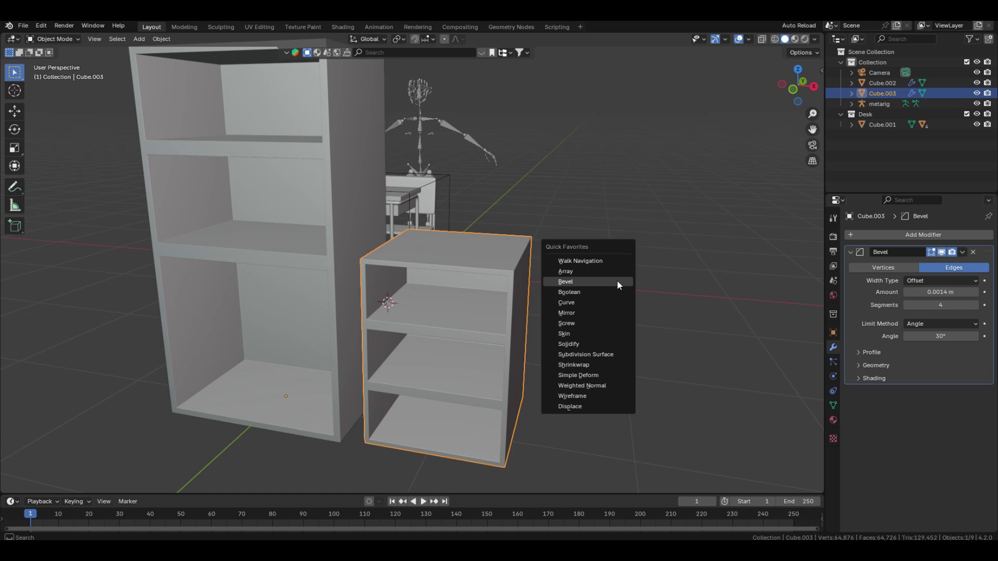
{"action": "left_click", "coordinate": [613, 272]}
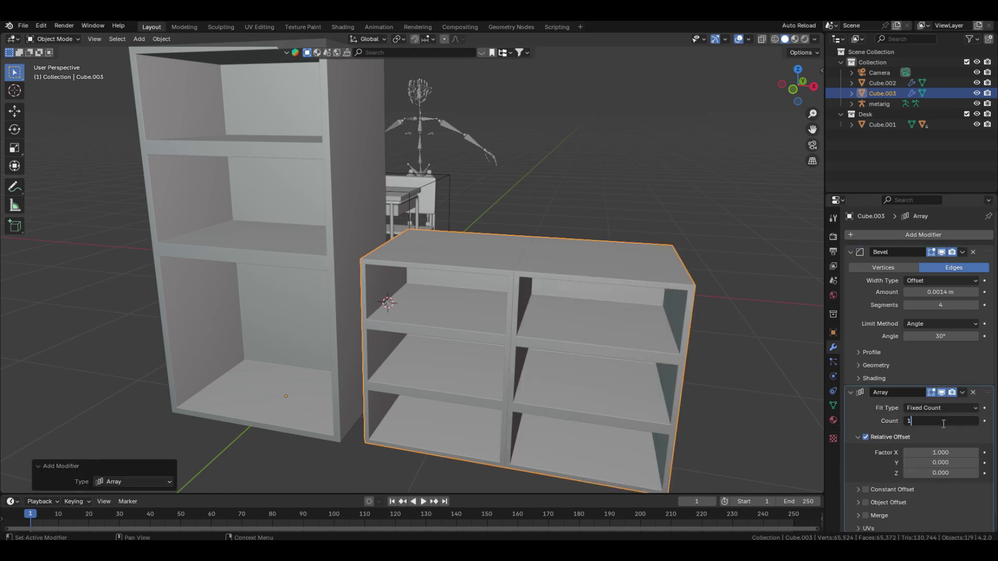
{"action": "left_click", "coordinate": [943, 423]}
{"action": "type", "text": "12"}
{"action": "key", "text": "Return"}
{"action": "scroll", "coordinate": [467, 239], "scroll_direction": "down", "scroll_amount": 4}
Step: Narrow the arrayed shelf unit by moving its outer side vertices about 0.13 m inward along X
{"action": "key", "text": "Tab"}
{"action": "middle_click_drag", "start_coordinate": [495, 271], "coordinate": [517, 264]}
{"action": "left_click_drag", "start_coordinate": [459, 215], "coordinate": [541, 358]}
{"action": "key", "text": "z"}
{"action": "key", "text": "g"}
{"action": "key", "text": "x"}
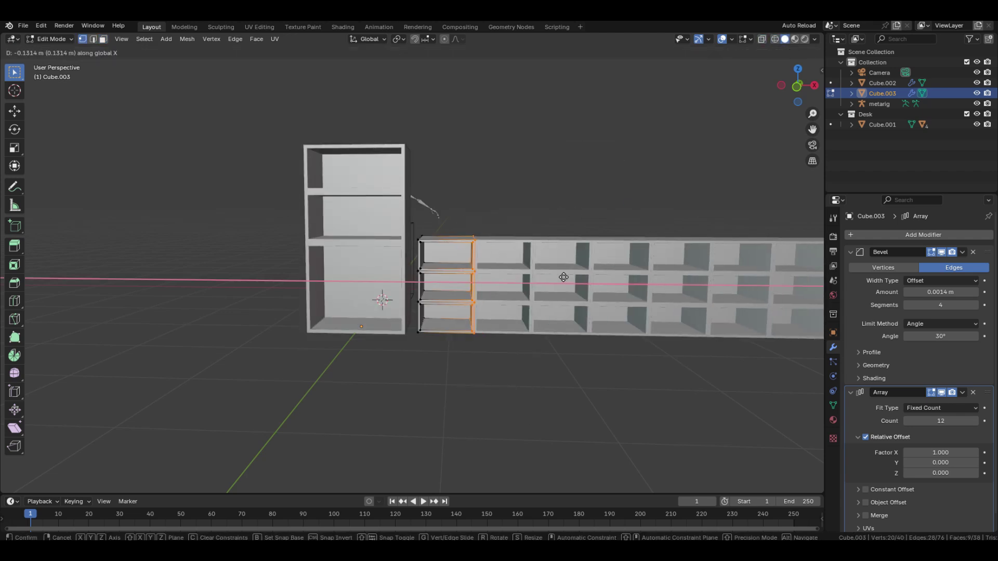
{"action": "left_click", "coordinate": [566, 279]}
{"action": "key", "text": "Tab"}
Step: Move the low shelf row along X until it butts against the side of the tall bookcase
{"action": "key", "text": "KP_1"}
{"action": "middle_click_drag", "start_coordinate": [569, 280], "coordinate": [323, 268], "text": "shift"}
{"action": "key", "text": "g"}
{"action": "key", "text": "x"}
{"action": "left_click", "coordinate": [408, 281]}
Step: Duplicate the tall bookcase about 9.1 m along X to the far end of the low shelf row
{"action": "scroll", "coordinate": [400, 278], "scroll_direction": "down", "scroll_amount": 3}
{"action": "left_click", "coordinate": [239, 208]}
{"action": "key", "text": "shift+d"}
{"action": "key", "text": "x"}
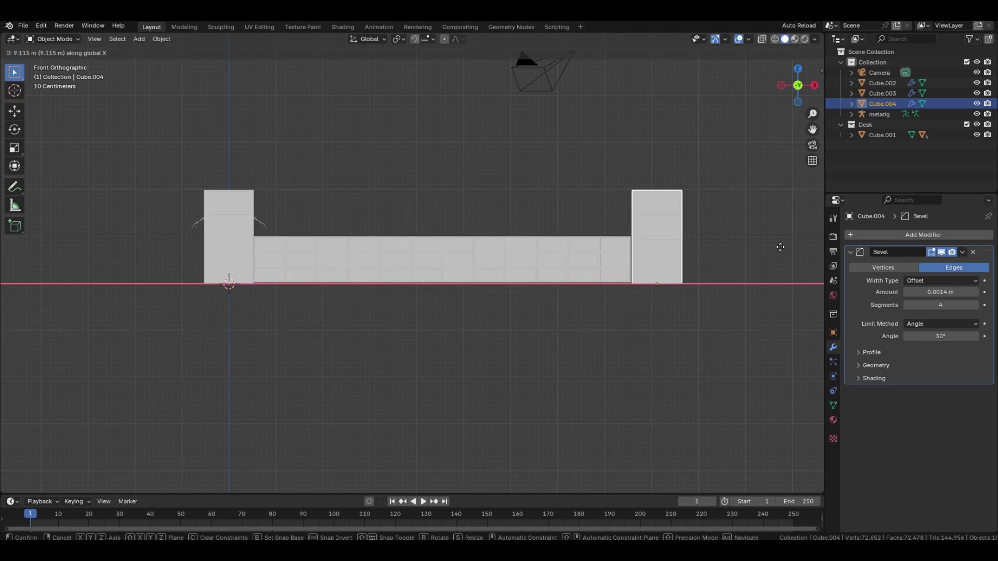
{"action": "left_click", "coordinate": [773, 251]}
Step: Move the low shelf row and both bookcases along X so that the run is roughly centred on the desk
{"action": "middle_click_drag", "start_coordinate": [314, 272], "coordinate": [504, 270], "text": "shift"}
{"action": "left_click", "coordinate": [503, 269]}
{"action": "key", "text": "a"}
{"action": "key", "text": "g"}
{"action": "key", "text": "x"}
{"action": "left_click", "coordinate": [402, 205]}
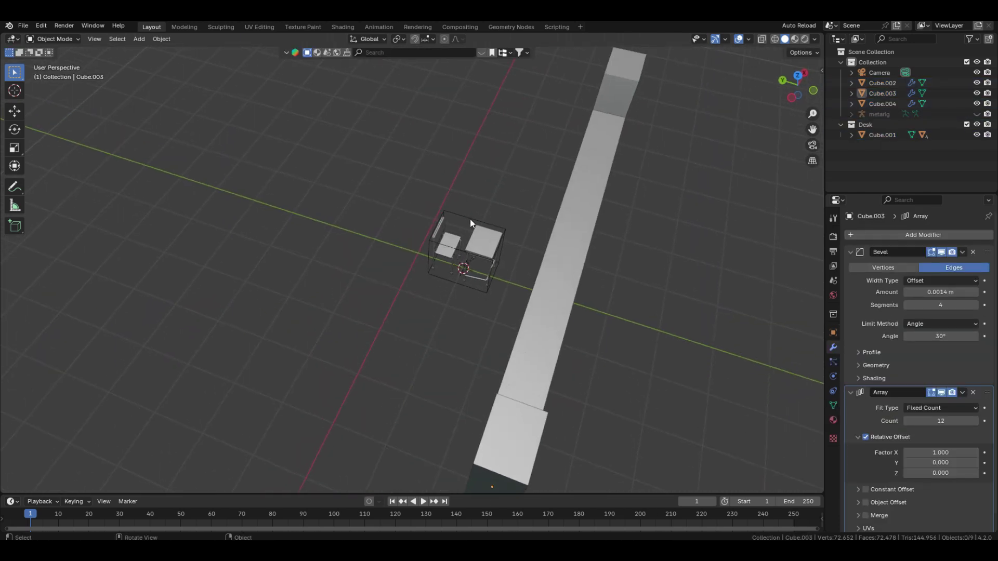
Step: Try duplicating the desk and chair set about 1.06 m along X, plus a further copy along Y
{"action": "left_click_drag", "start_coordinate": [390, 194], "coordinate": [486, 292]}
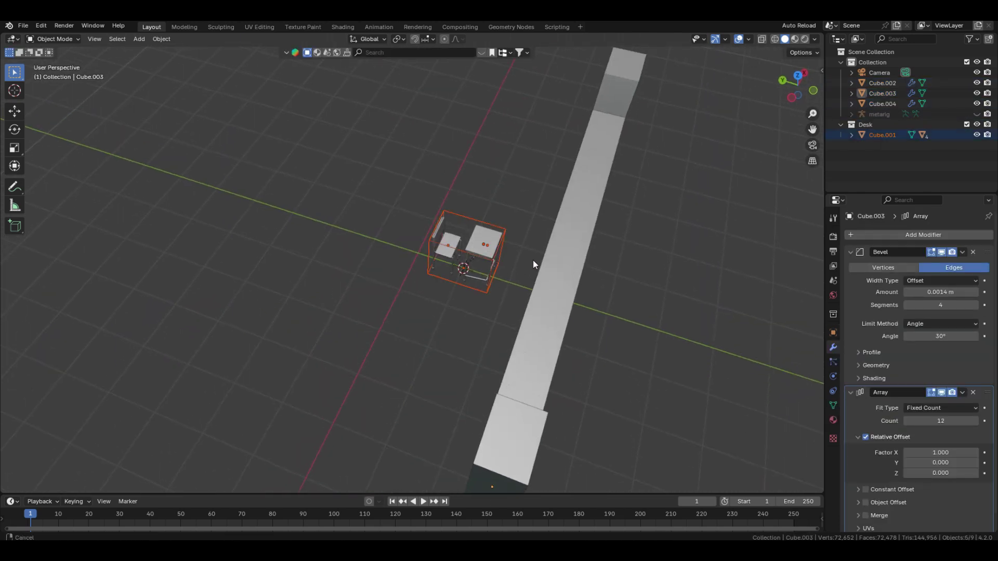
{"action": "middle_click_drag", "start_coordinate": [532, 260], "coordinate": [455, 235]}
{"action": "key", "text": "shift+d"}
{"action": "key", "text": "x"}
{"action": "left_click", "coordinate": [645, 331]}
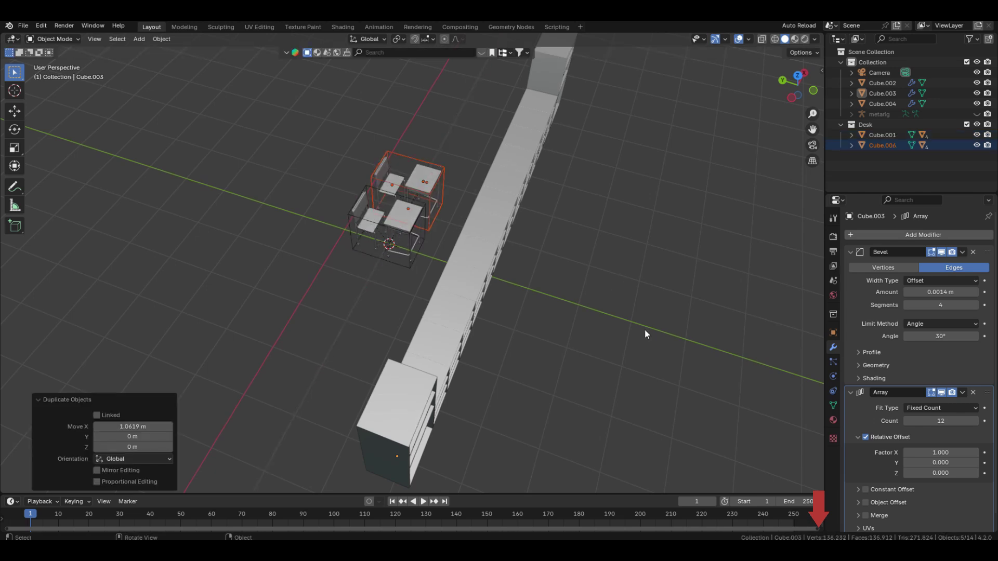
{"action": "key", "text": "shift+d"}
{"action": "key", "text": "y"}
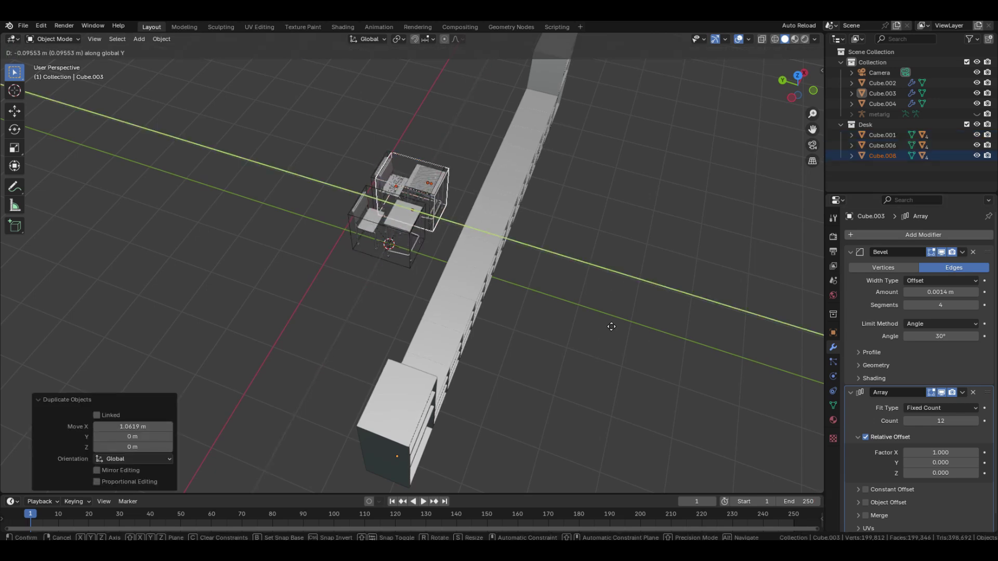
{"action": "right_click", "coordinate": [685, 365]}
{"action": "key", "text": "ctrl+z"}
{"action": "key", "text": "ctrl+z"}
{"action": "left_click", "coordinate": [577, 312]}
Step: Examine the desk and chair set's placement against the shelf run from several angles
{"action": "middle_click_drag", "start_coordinate": [398, 262], "coordinate": [453, 229]}
{"action": "middle_click_drag", "start_coordinate": [434, 207], "coordinate": [428, 245], "text": "shift"}
{"action": "middle_click_drag", "start_coordinate": [395, 292], "coordinate": [407, 258], "text": "ctrl"}
{"action": "left_click", "coordinate": [375, 224]}
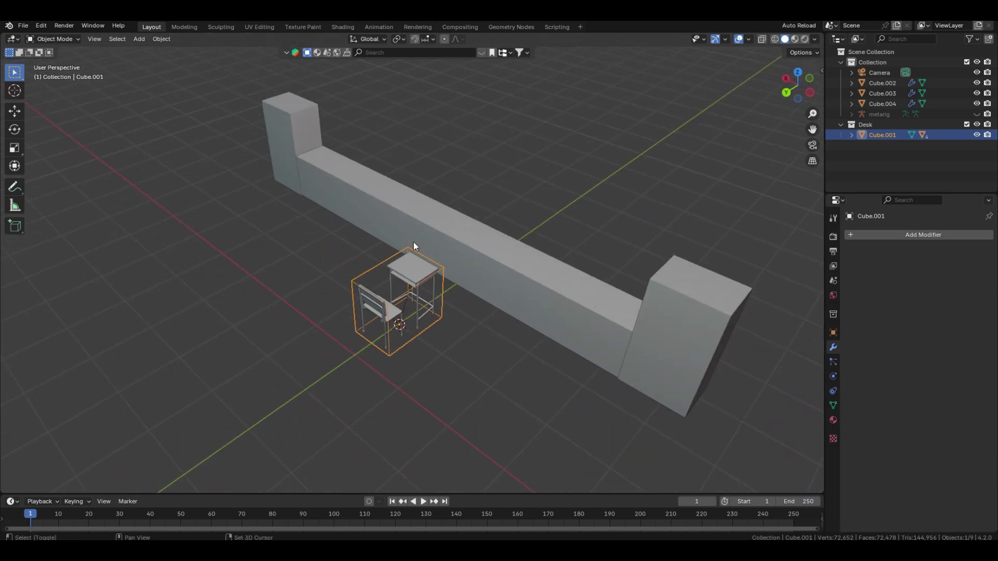
{"action": "middle_click_drag", "start_coordinate": [551, 242], "coordinate": [505, 351]}
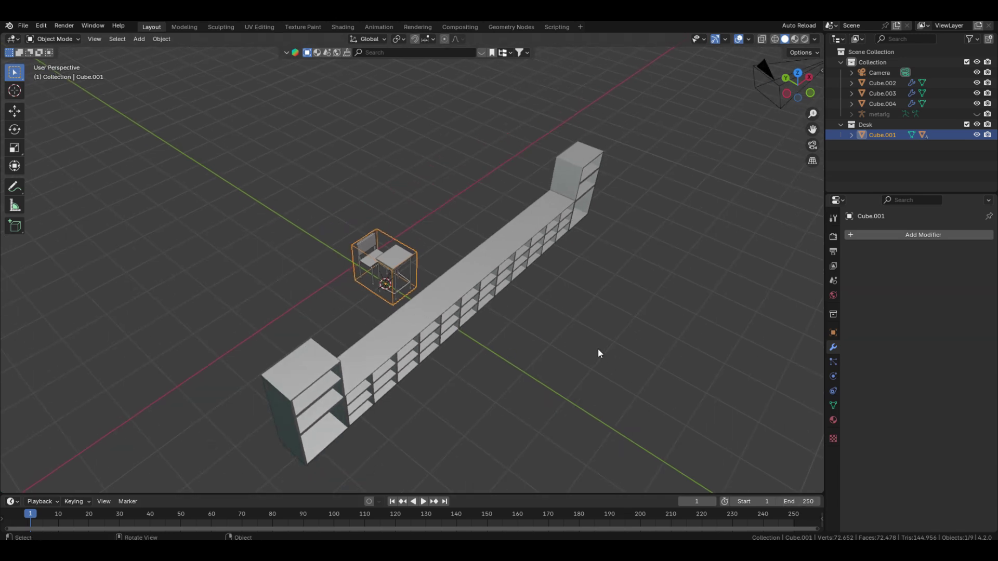
{"action": "mouse_move", "coordinate": [387, 270]}
{"action": "middle_mouse_down"}
{"action": "mouse_move", "coordinate": [465, 275]}
{"action": "mouse_move", "coordinate": [395, 283]}
{"action": "middle_mouse_up"}
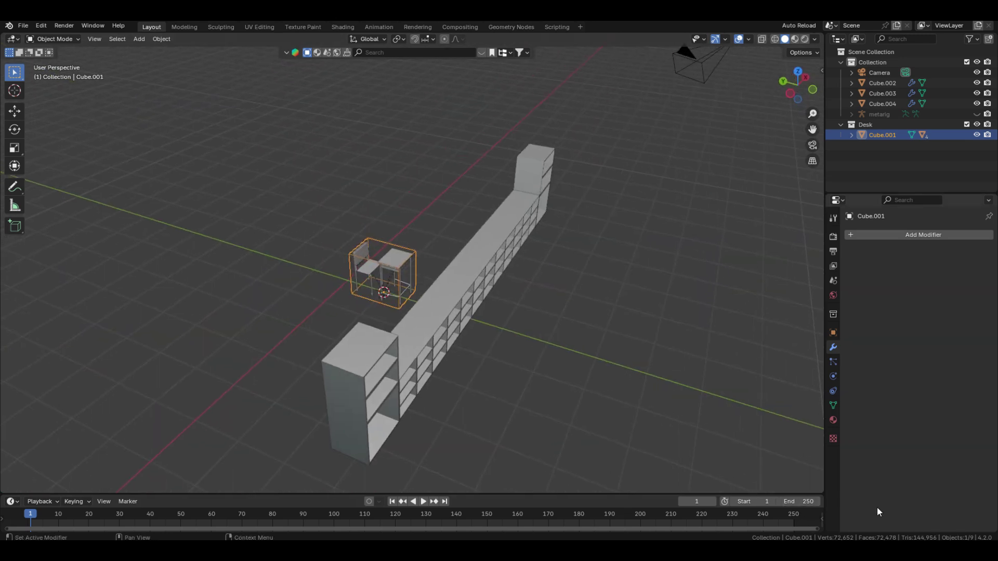
{"action": "middle_click_drag", "start_coordinate": [559, 366], "coordinate": [463, 291]}
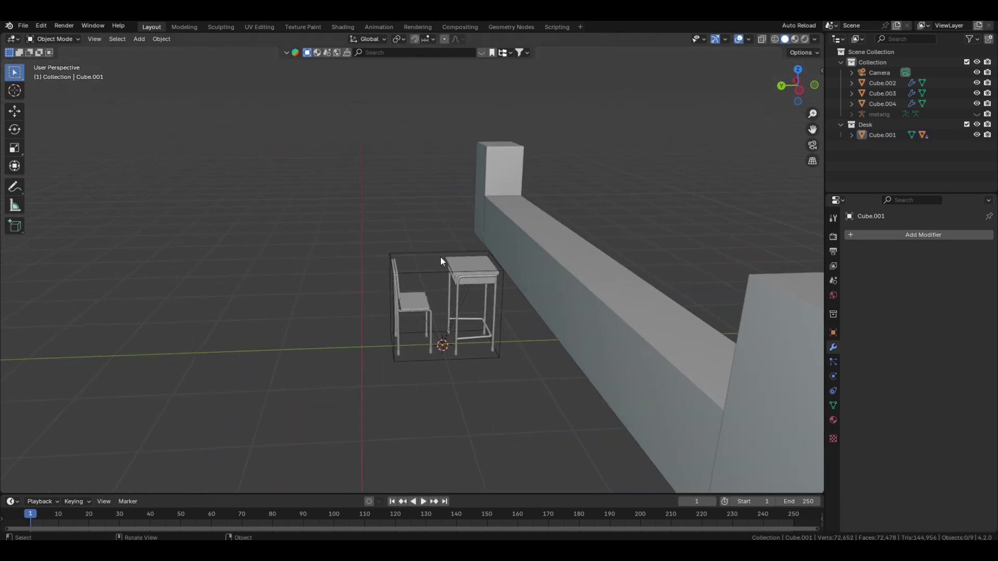
{"action": "middle_click_drag", "start_coordinate": [440, 256], "coordinate": [456, 348]}
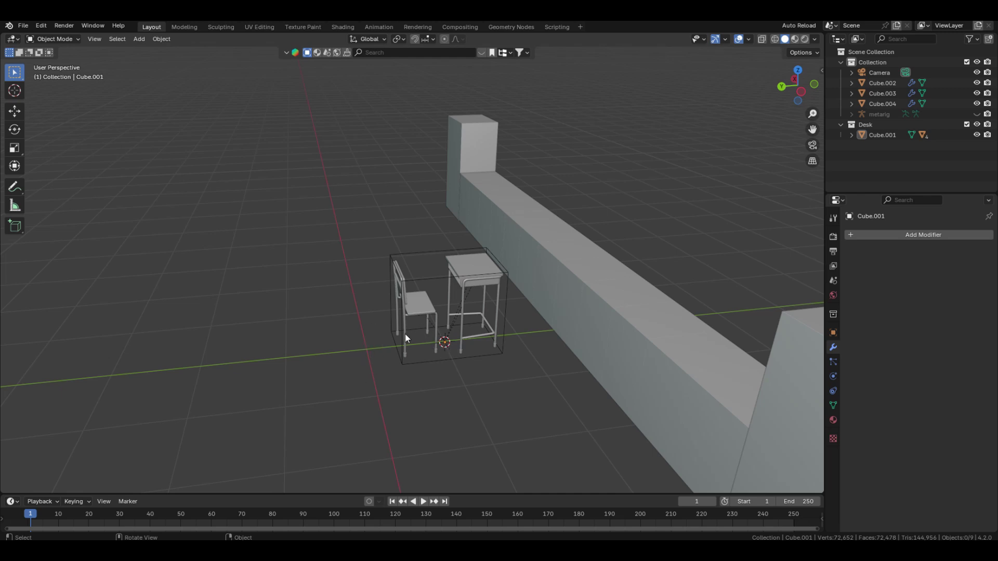
Step: Try adding a Desk collection instance and moving it about 4.56 m along negative Y, past the shelf run
{"action": "middle_click_drag", "start_coordinate": [422, 314], "coordinate": [427, 267], "text": "ctrl"}
{"action": "key", "text": "shift+a"}
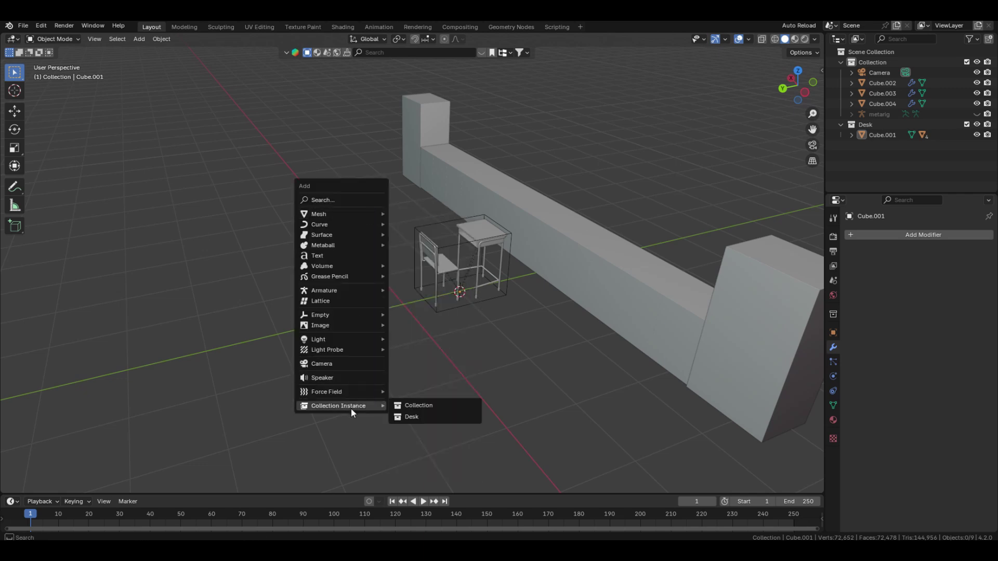
{"action": "left_click", "coordinate": [401, 415]}
{"action": "middle_click_drag", "start_coordinate": [406, 396], "coordinate": [442, 365]}
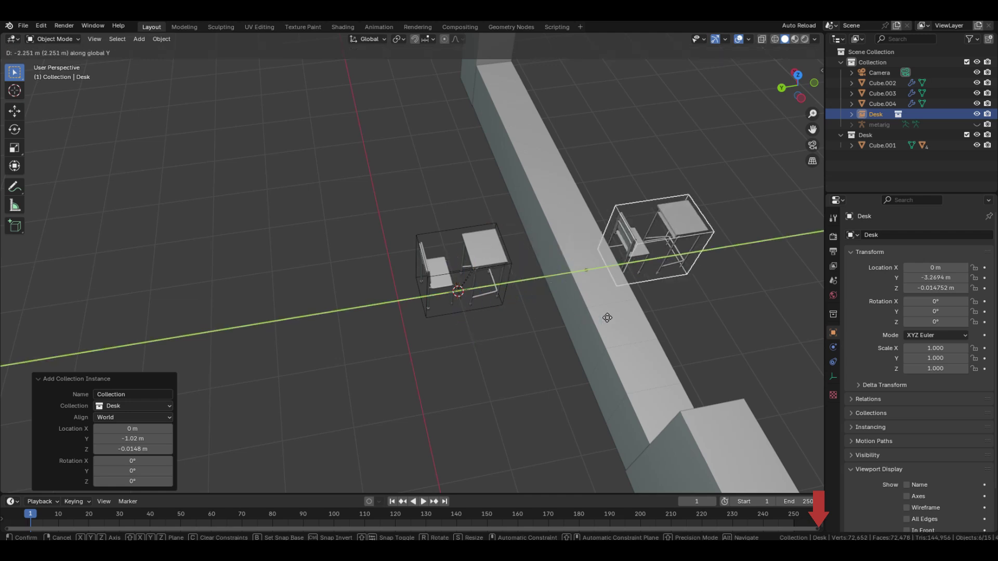
{"action": "left_click", "coordinate": [727, 303]}
{"action": "middle_click_drag", "start_coordinate": [728, 303], "coordinate": [523, 232]}
{"action": "middle_click_drag", "start_coordinate": [504, 291], "coordinate": [439, 279], "text": "shift"}
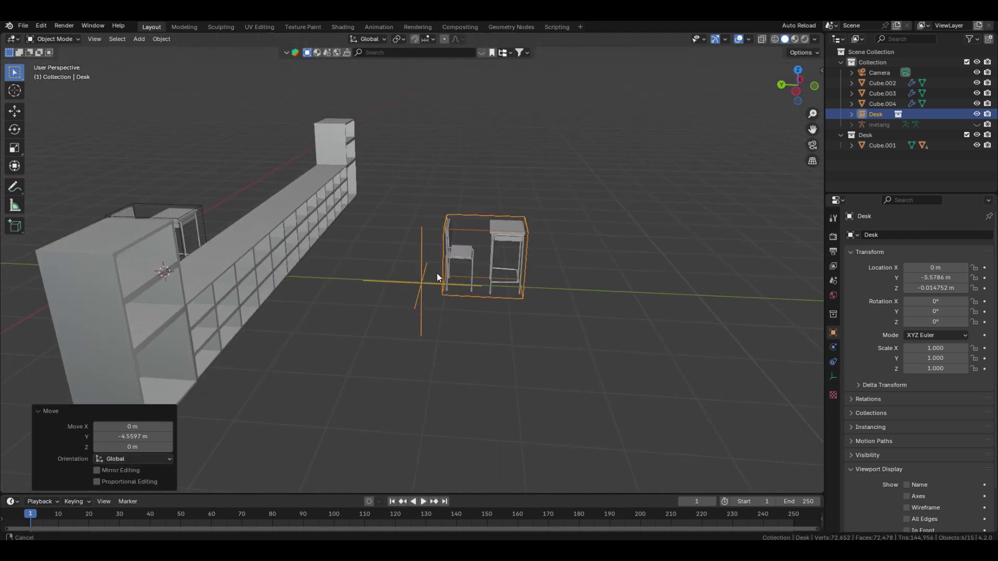
{"action": "scroll", "coordinate": [450, 272], "scroll_direction": "up", "scroll_amount": 3}
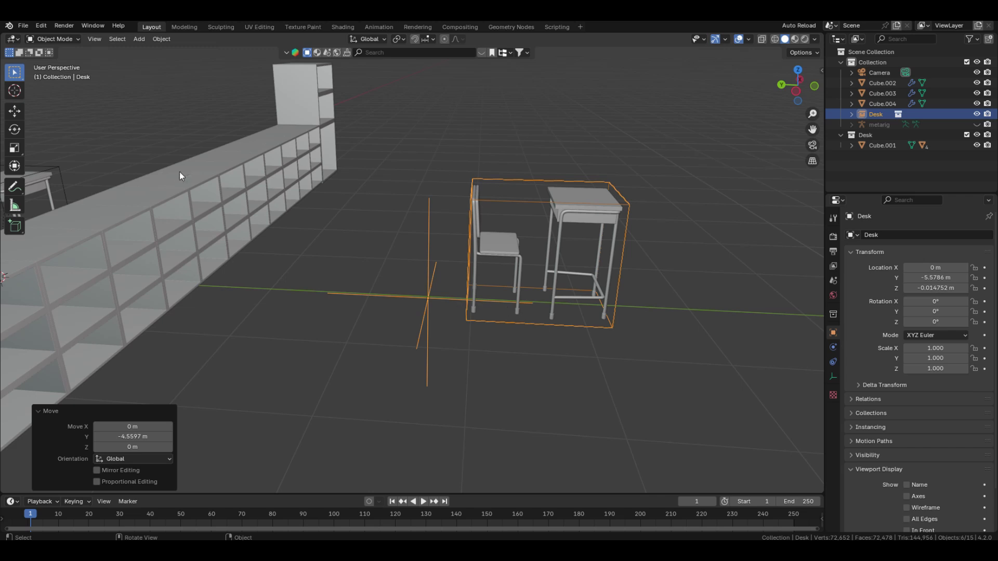
Step: Try scaling up the Desk instance from its offset origin, and delete the instance
{"action": "key", "text": "s"}
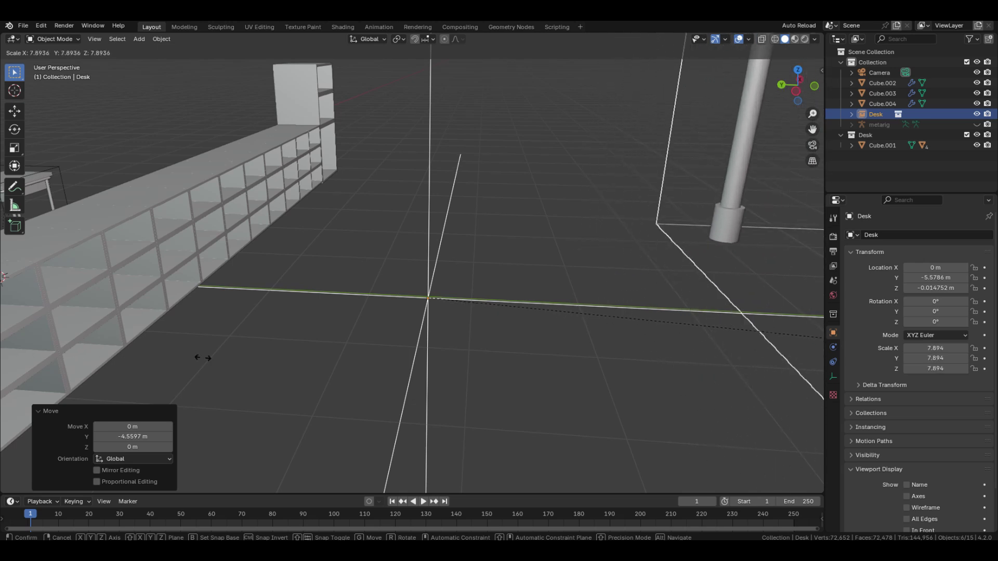
{"action": "left_click", "coordinate": [48, 342]}
{"action": "key", "text": "Delete"}
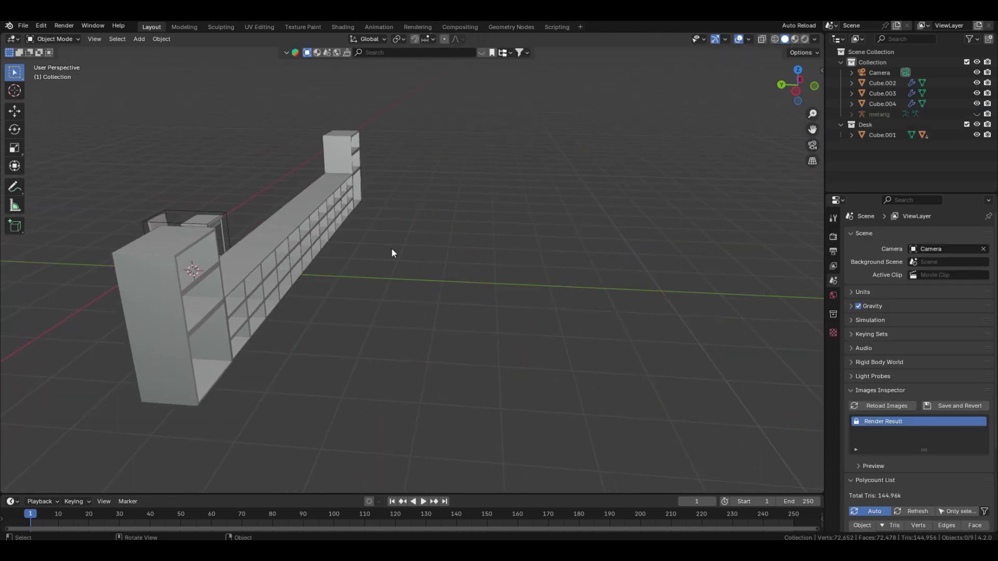
Step: Reset the 3D cursor to the world origin and snap the desk and chair set's wire box to it
{"action": "middle_click_drag", "start_coordinate": [391, 248], "coordinate": [394, 311]}
{"action": "scroll", "coordinate": [394, 311], "scroll_direction": "up", "scroll_amount": 2}
{"action": "key", "text": "shift+s"}
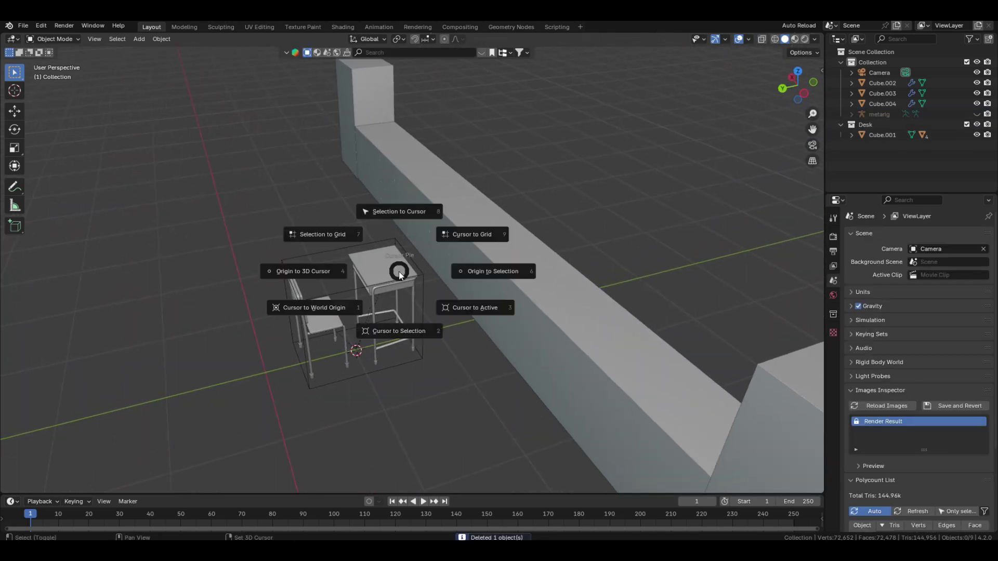
{"action": "left_click", "coordinate": [348, 307]}
{"action": "left_click", "coordinate": [316, 252]}
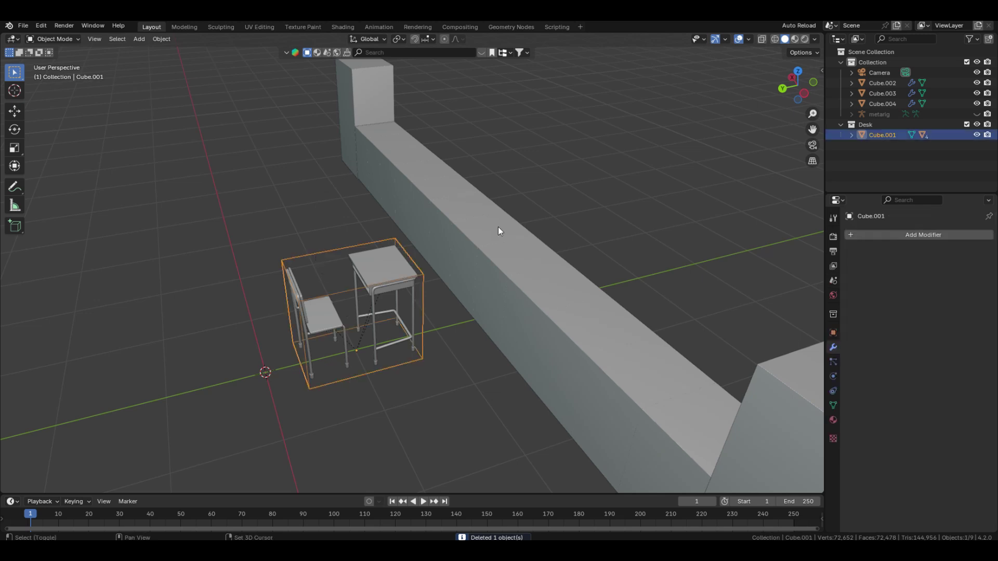
{"action": "key", "text": "shift+s"}
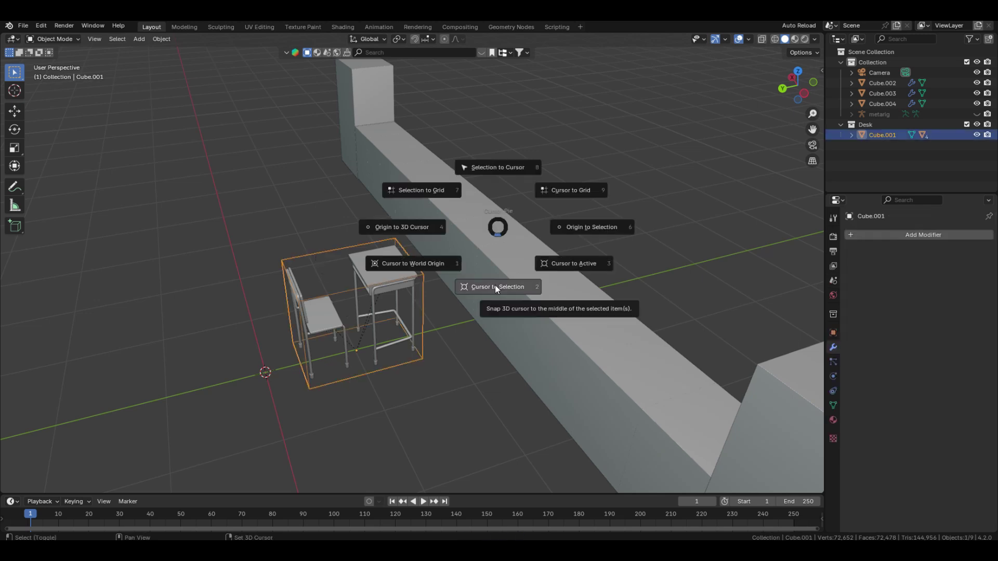
{"action": "left_click", "coordinate": [488, 168]}
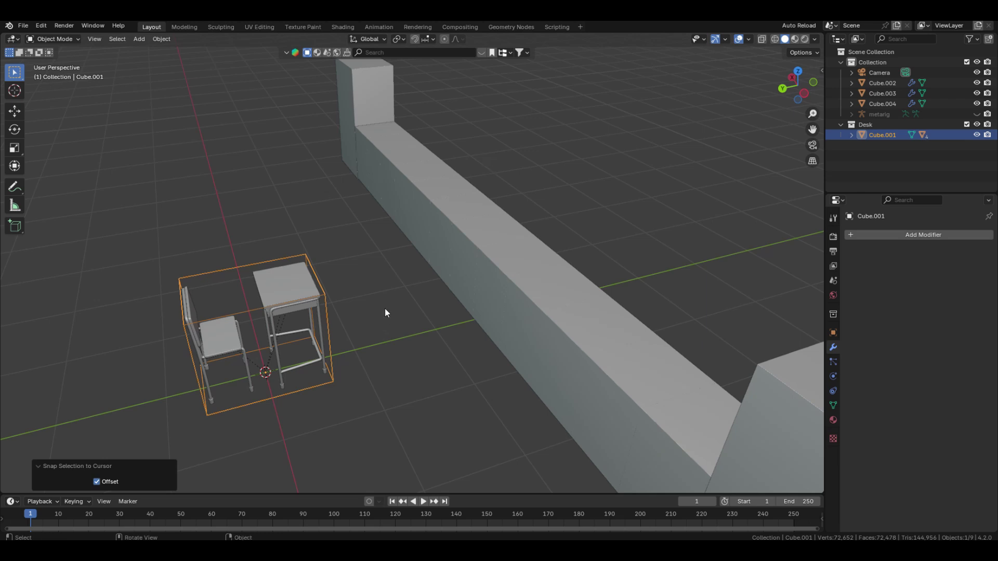
Step: Add a Desk collection instance and place it beyond the shelf run at about X 4.41 m, Y -5.73 m
{"action": "key", "text": "shift+a"}
{"action": "mouse_move", "coordinate": [348, 251]}
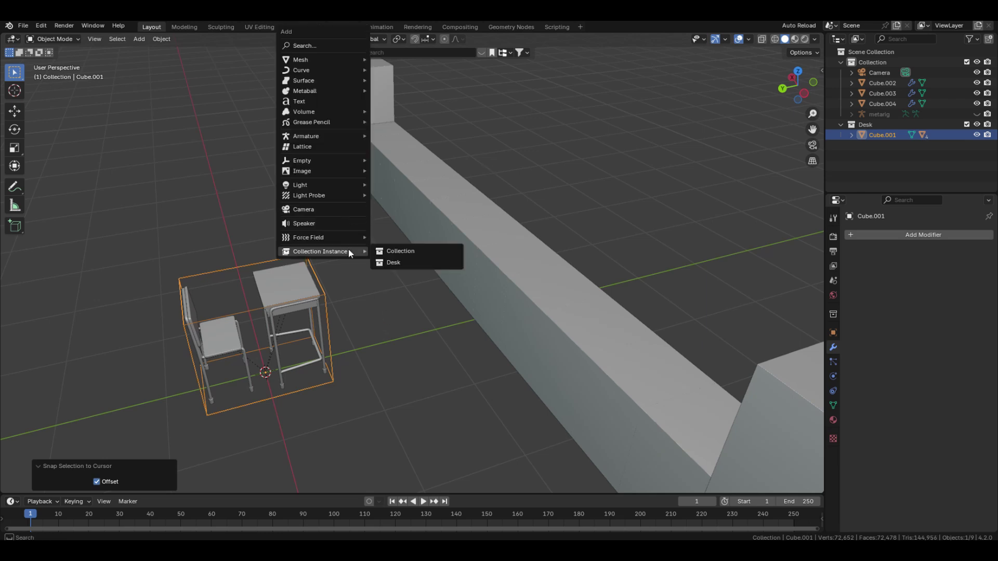
{"action": "left_click", "coordinate": [393, 263]}
{"action": "scroll", "coordinate": [431, 288], "scroll_direction": "down", "scroll_amount": 5}
{"action": "middle_click_drag", "start_coordinate": [431, 288], "coordinate": [410, 198]}
{"action": "key", "text": "KP_7"}
{"action": "key", "text": "g"}
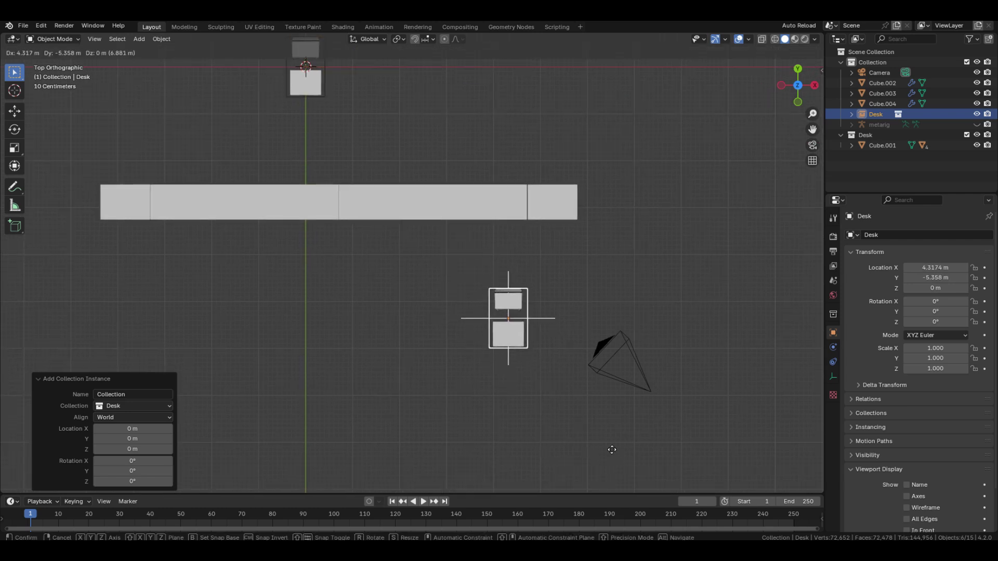
{"action": "left_click", "coordinate": [613, 456]}
{"action": "middle_click_drag", "start_coordinate": [517, 374], "coordinate": [566, 351], "text": "shift"}
{"action": "key", "text": "g"}
{"action": "key", "text": "y"}
{"action": "left_click", "coordinate": [541, 387]}
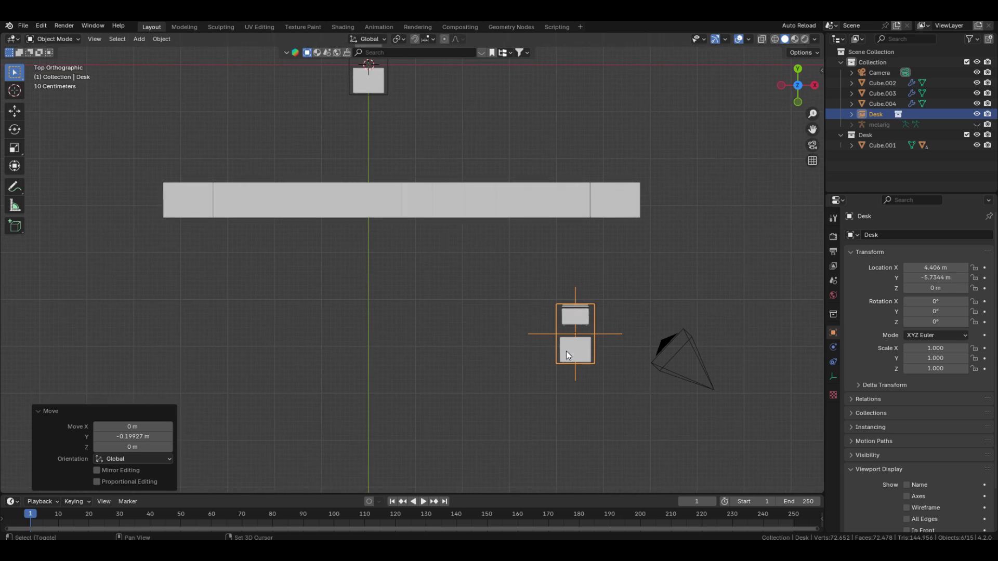
Step: Duplicate the Desk instance about 2.14 m along negative X and repeat the duplication to make a row of five
{"action": "key", "text": "shift+d"}
{"action": "key", "text": "x"}
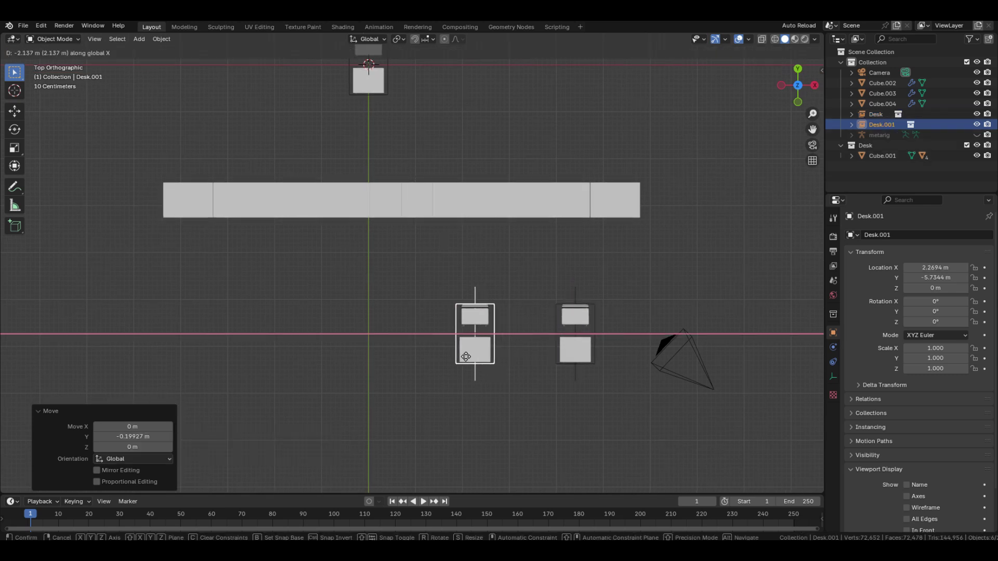
{"action": "left_click", "coordinate": [466, 357]}
{"action": "middle_click_drag", "start_coordinate": [465, 356], "coordinate": [508, 353], "text": "shift"}
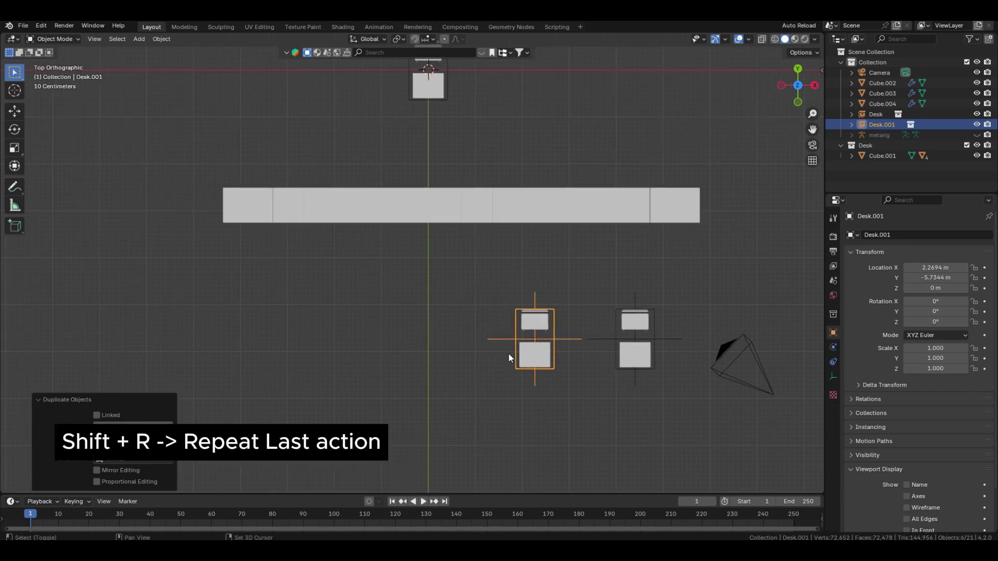
{"action": "key", "text": "shift+r"}
{"action": "key", "text": "shift+r"}
{"action": "key", "text": "shift+r"}
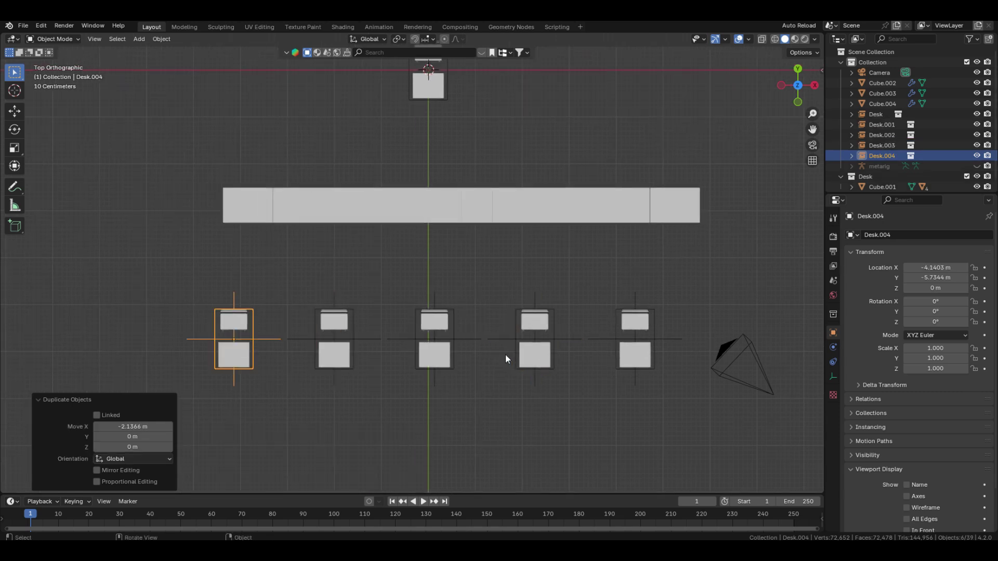
Step: Move the row of five desks about 0.55 m along X and about 0.02 m along negative Y to centre it on the shelf run
{"action": "left_click_drag", "start_coordinate": [138, 287], "coordinate": [636, 431]}
{"action": "key", "text": "g"}
{"action": "key", "text": "x"}
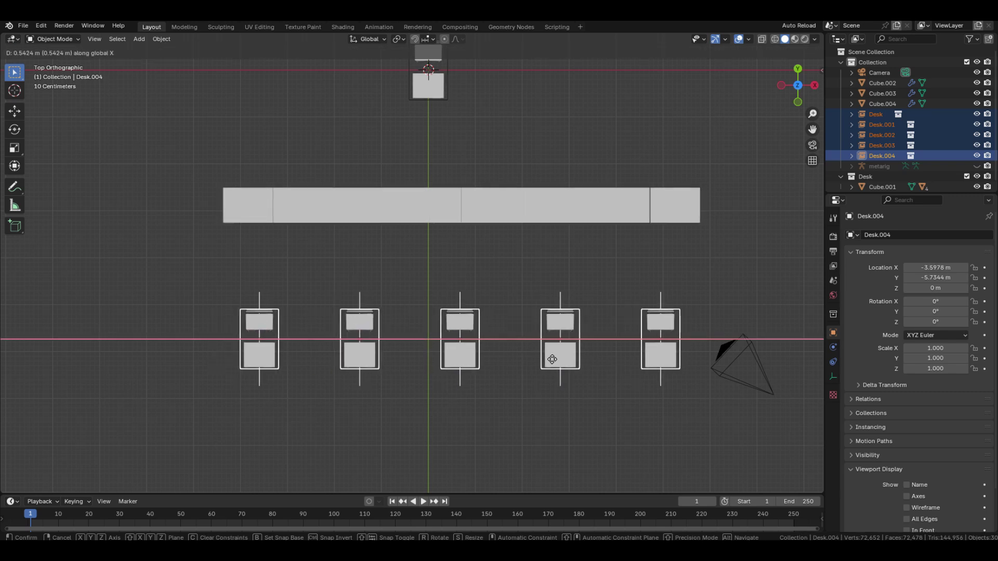
{"action": "left_click", "coordinate": [554, 358]}
{"action": "scroll", "coordinate": [499, 297], "scroll_direction": "down", "scroll_amount": 4}
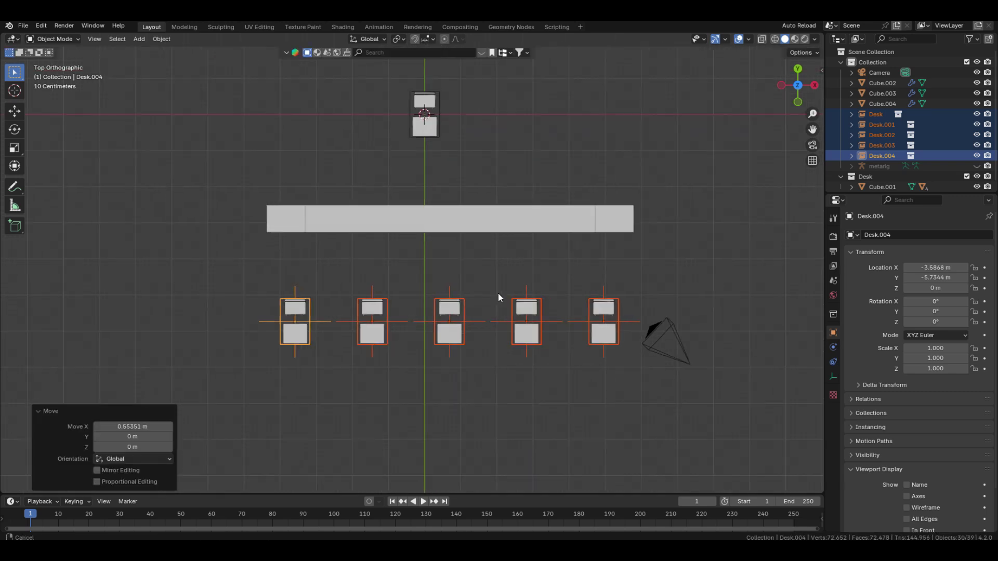
{"action": "key", "text": "g"}
{"action": "key", "text": "y"}
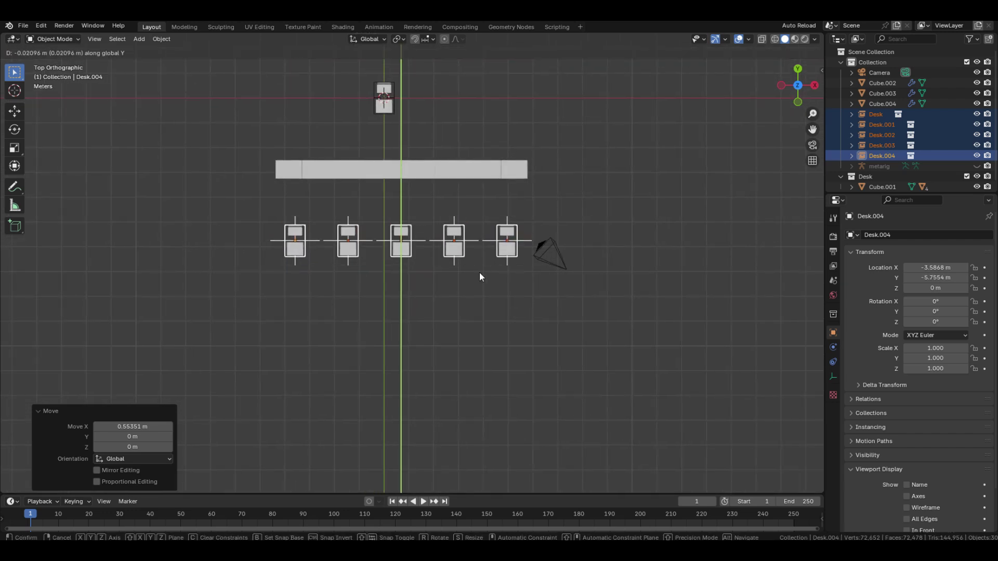
{"action": "left_click", "coordinate": [475, 273]}
Step: Duplicate the desk row about 2.78 m along negative Y and repeat the duplication to make six rows
{"action": "middle_click_drag", "start_coordinate": [445, 279], "coordinate": [460, 275], "text": "ctrl"}
{"action": "middle_click_drag", "start_coordinate": [460, 276], "coordinate": [460, 260], "text": "shift"}
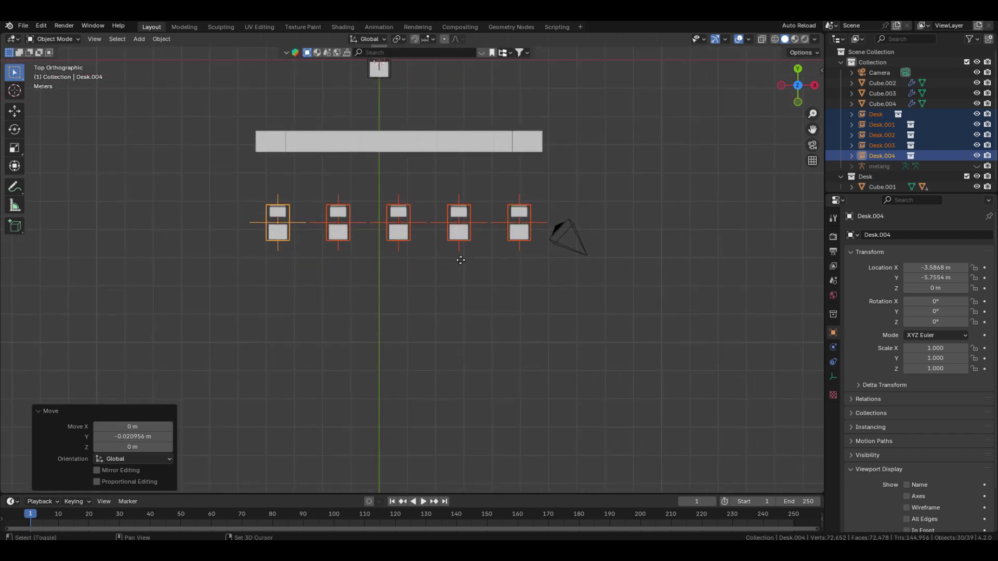
{"action": "key", "text": "shift+d"}
{"action": "key", "text": "y"}
{"action": "left_click", "coordinate": [462, 289]}
{"action": "scroll", "coordinate": [463, 290], "scroll_direction": "down", "scroll_amount": 2}
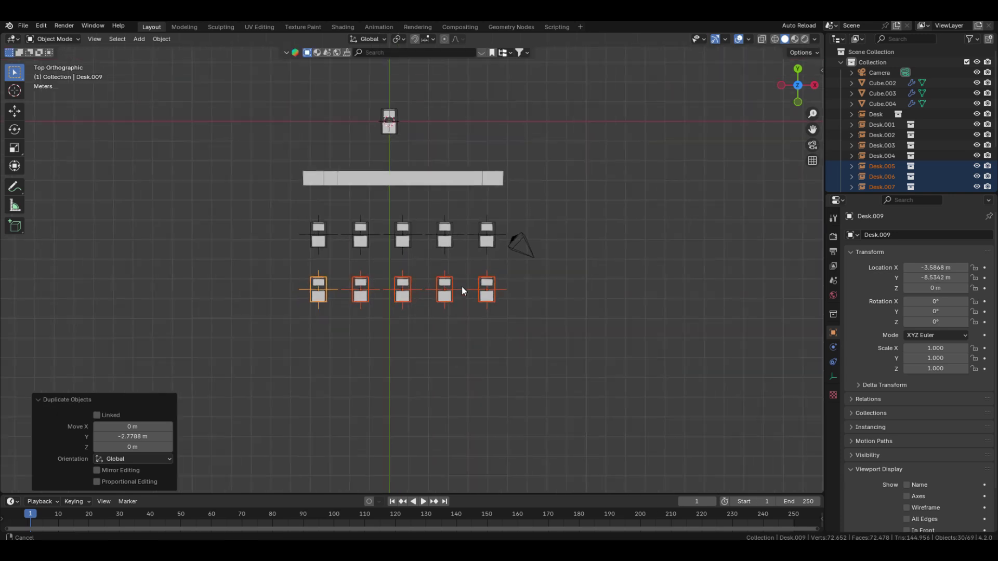
{"action": "key", "text": "shift+r"}
{"action": "key", "text": "shift+r"}
{"action": "key", "text": "shift+r"}
{"action": "key", "text": "shift+r"}
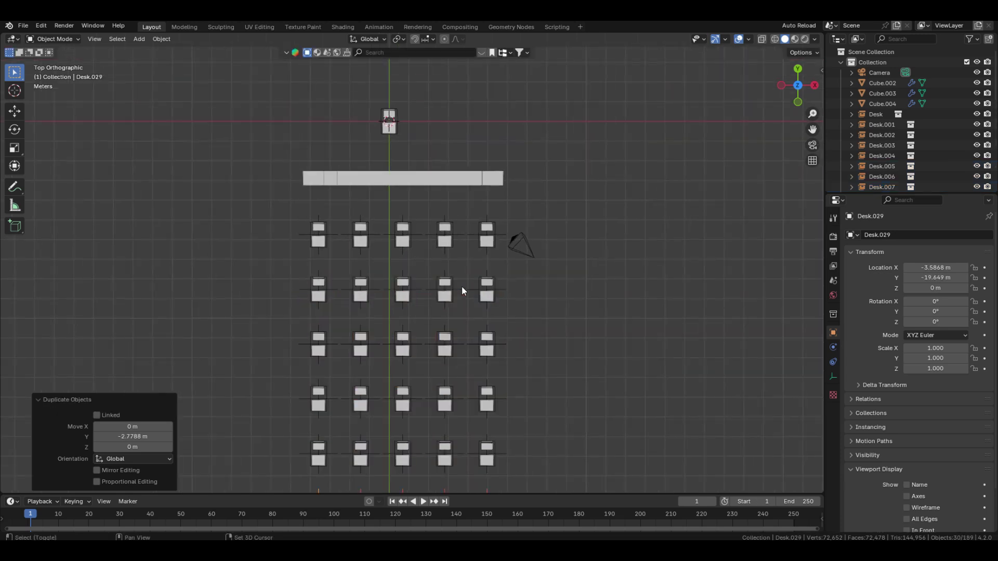
Step: Add a plane and move it to the middle of the desk grid at about X 0.87 m, Y -11.28 m
{"action": "middle_click_drag", "start_coordinate": [461, 286], "coordinate": [554, 223]}
{"action": "key", "text": "KP_7"}
{"action": "key", "text": "shift+a"}
{"action": "mouse_move", "coordinate": [423, 158]}
{"action": "left_click", "coordinate": [462, 160]}
{"action": "key", "text": "g"}
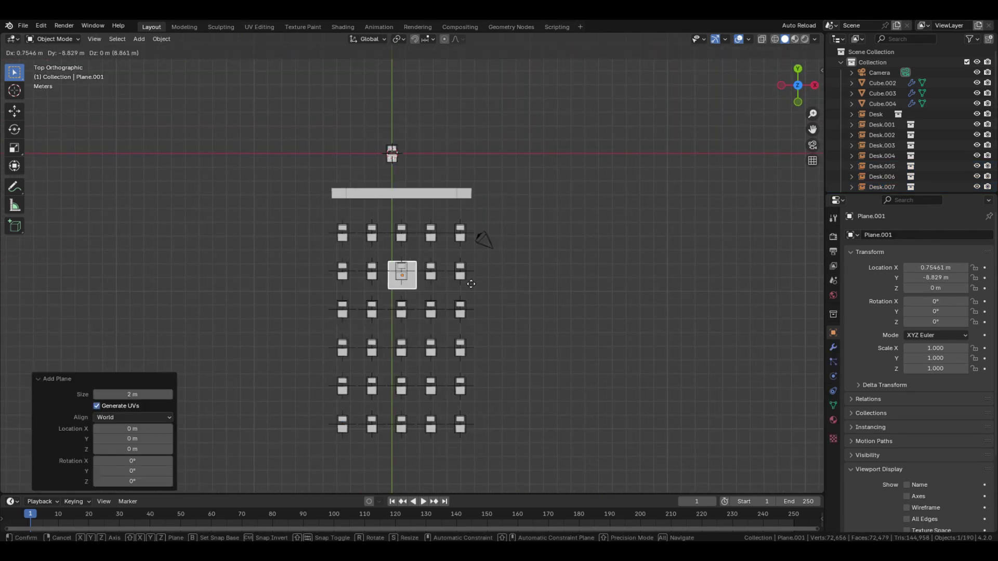
{"action": "left_click", "coordinate": [472, 318]}
Step: Enlarge the plane's geometry into a floor and move its edge at the shelf end along Y
{"action": "key", "text": "Tab"}
{"action": "key", "text": "s"}
{"action": "left_click", "coordinate": [4, 367]}
{"action": "left_click_drag", "start_coordinate": [238, 197], "coordinate": [507, 274]}
{"action": "key", "text": "g"}
{"action": "key", "text": "y"}
{"action": "left_click", "coordinate": [509, 229]}
Step: Adjust the floor's side edge along X and move its far edge about 6.53 m along negative Y, beyond the last desk row
{"action": "left_click_drag", "start_coordinate": [453, 156], "coordinate": [285, 348]}
{"action": "key", "text": "g"}
{"action": "key", "text": "x"}
{"action": "left_click", "coordinate": [556, 349]}
{"action": "middle_click_drag", "start_coordinate": [442, 368], "coordinate": [430, 303], "text": "shift"}
{"action": "key", "text": "g"}
{"action": "key", "text": "y"}
{"action": "left_click", "coordinate": [434, 394]}
Step: Extrude the floor's far edge along negative Y to add an extra section in front of the desks
{"action": "middle_click_drag", "start_coordinate": [434, 394], "coordinate": [443, 344], "text": "shift"}
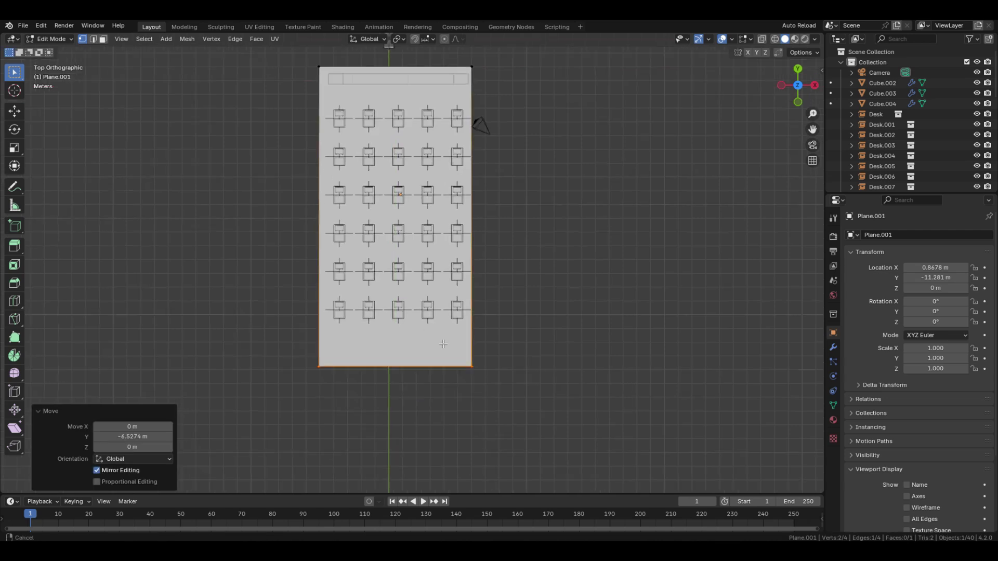
{"action": "key", "text": "e"}
{"action": "key", "text": "y"}
{"action": "left_click", "coordinate": [445, 405]}
Step: Show the metarig for scale and extrude the floor's outer edges up about 3.97 m to form the walls
{"action": "key", "text": "2"}
{"action": "left_click", "coordinate": [481, 357]}
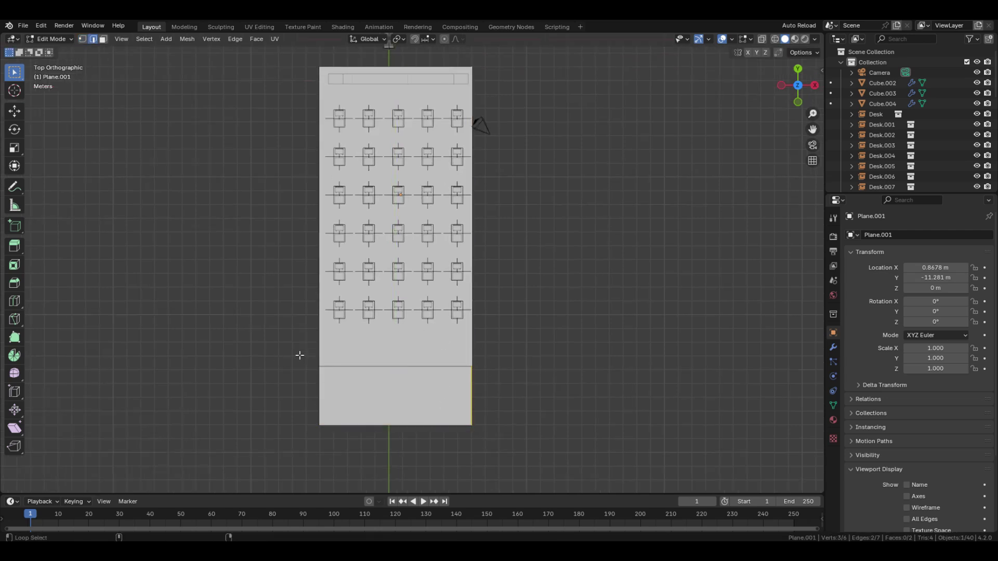
{"action": "left_click_drag", "start_coordinate": [994, 93], "coordinate": [996, 193]}
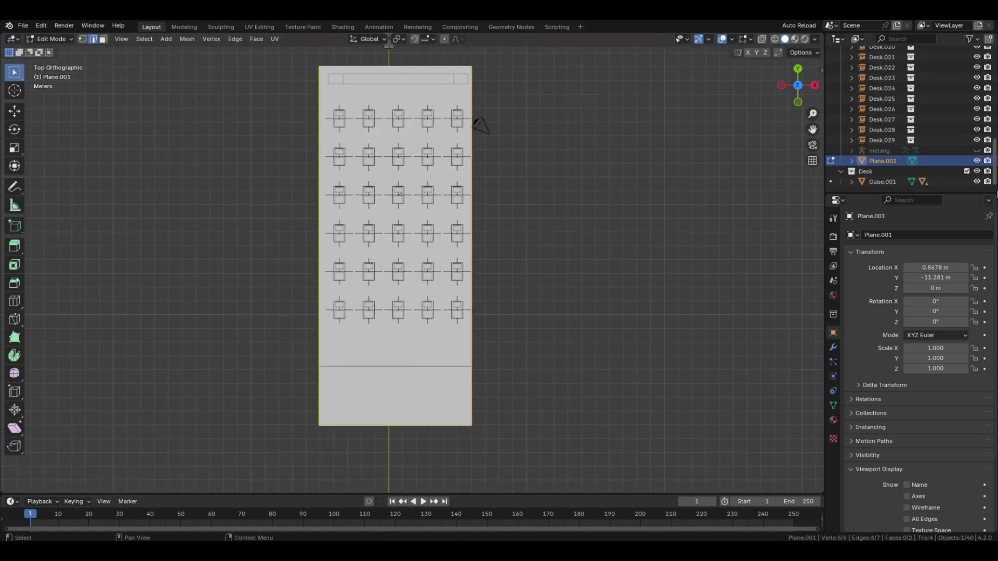
{"action": "key", "text": "KP_1"}
{"action": "scroll", "coordinate": [533, 346], "scroll_direction": "up", "scroll_amount": 2}
{"action": "key", "text": "e"}
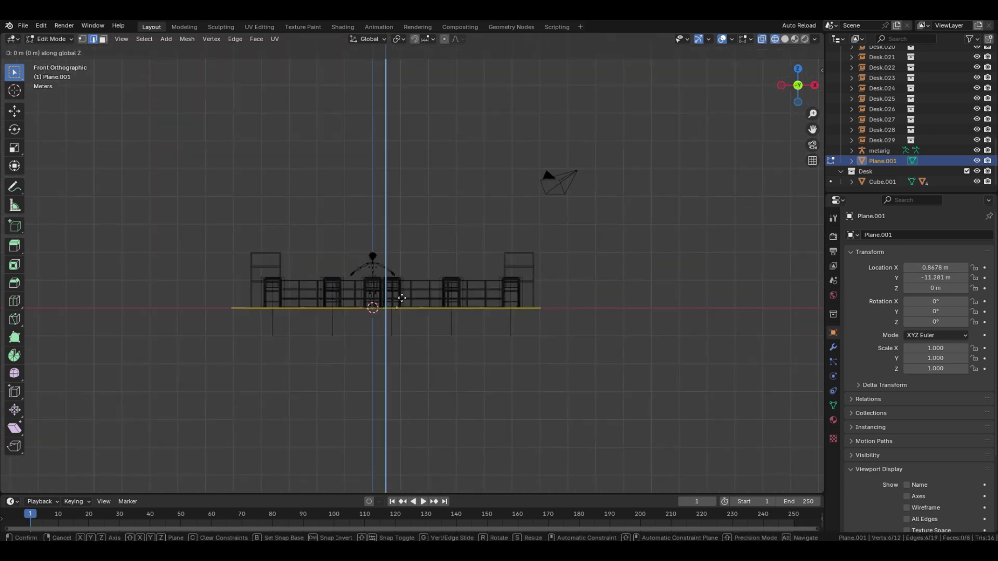
{"action": "key", "text": "z"}
{"action": "left_click", "coordinate": [395, 187]}
{"action": "key", "text": "z"}
{"action": "left_click", "coordinate": [600, 244]}
Step: Add a horizontal loop cut around the walls and slide it down close to the floor
{"action": "mouse_move", "coordinate": [379, 248]}
{"action": "middle_mouse_down"}
{"action": "mouse_move", "coordinate": [462, 267]}
{"action": "mouse_move", "coordinate": [493, 335]}
{"action": "mouse_move", "coordinate": [598, 333]}
{"action": "mouse_move", "coordinate": [401, 317]}
{"action": "middle_mouse_up"}
{"action": "middle_click_drag", "start_coordinate": [400, 317], "coordinate": [385, 263]}
{"action": "key", "text": "ctrl+r"}
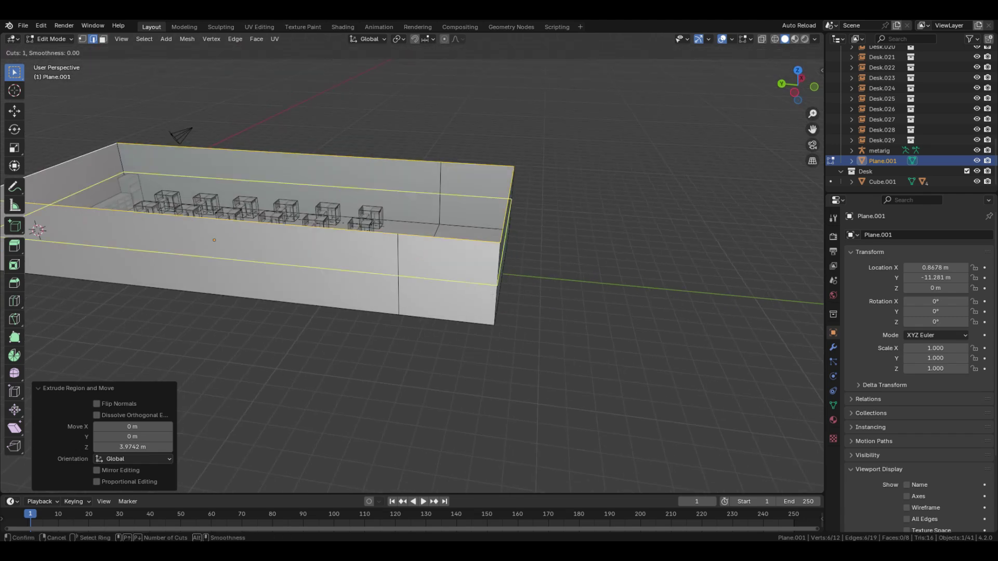
{"action": "left_click", "coordinate": [497, 294]}
{"action": "left_click", "coordinate": [496, 328]}
Step: Bridge the two low side-wall faces of the extra floor section to form a raised platform across the room
{"action": "key", "text": "3"}
{"action": "left_click", "coordinate": [477, 319]}
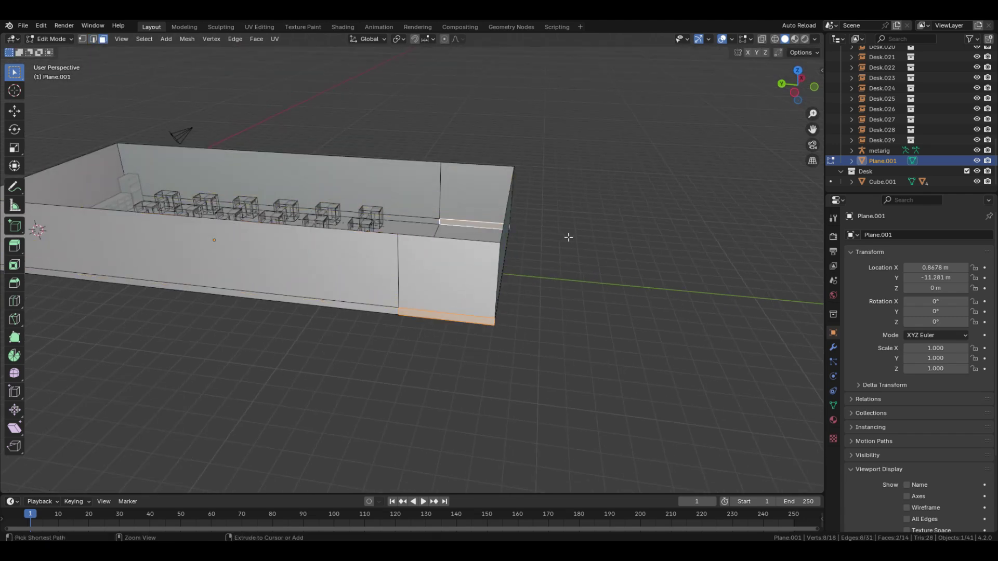
{"action": "key", "text": "ctrl+e"}
{"action": "left_click", "coordinate": [552, 268]}
{"action": "middle_click_drag", "start_coordinate": [553, 267], "coordinate": [328, 257]}
{"action": "left_click", "coordinate": [532, 308]}
Step: Leave mesh editing and hide the metarig and the original desk and chair set at the world origin
{"action": "key", "text": "Tab"}
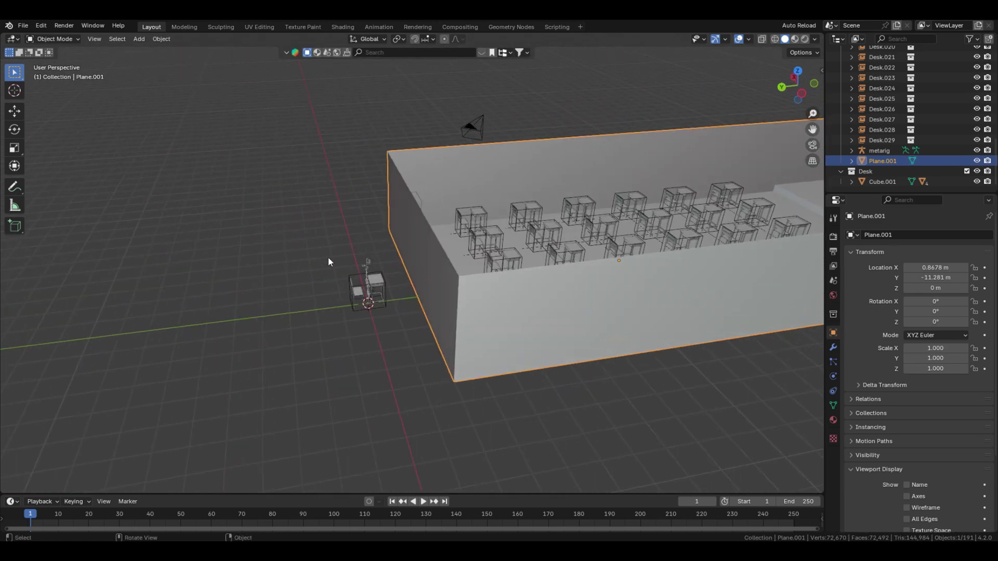
{"action": "left_click_drag", "start_coordinate": [330, 258], "coordinate": [384, 317]}
{"action": "key", "text": "h"}
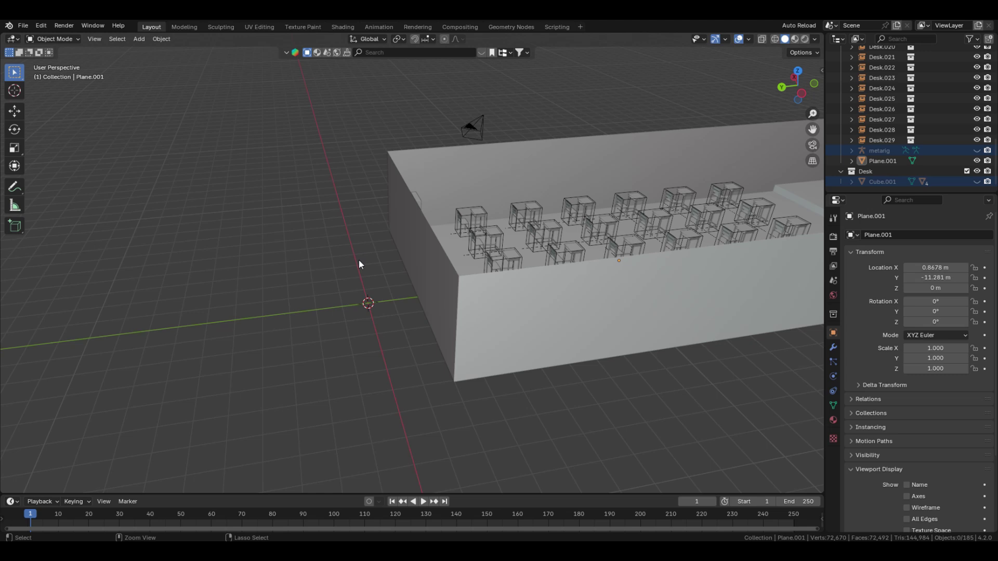
Step: Enable the Archimesh add-on in the preferences and close them
{"action": "key", "text": "ctrl+comma"}
{"action": "left_click", "coordinate": [292, 214]}
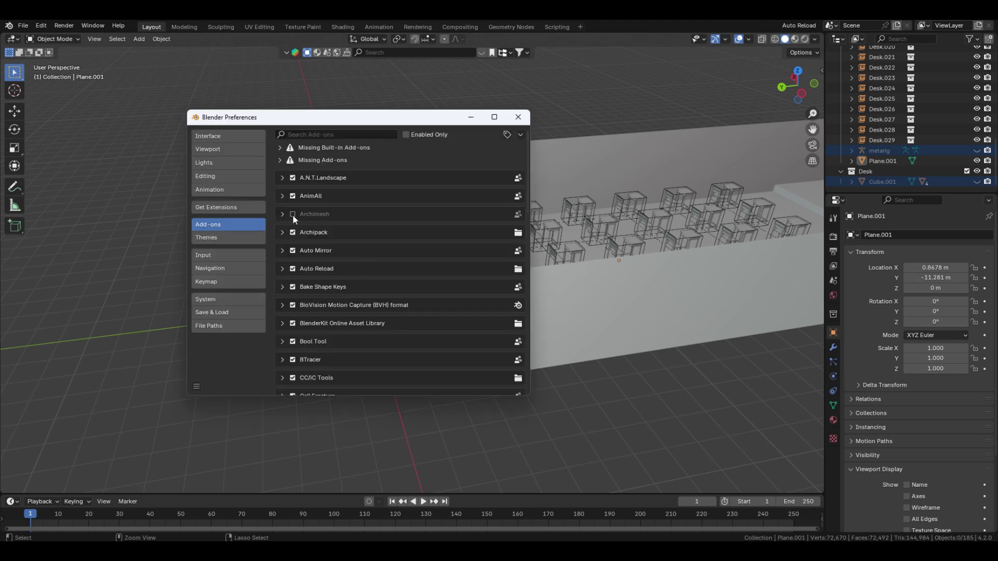
{"action": "left_click", "coordinate": [293, 215]}
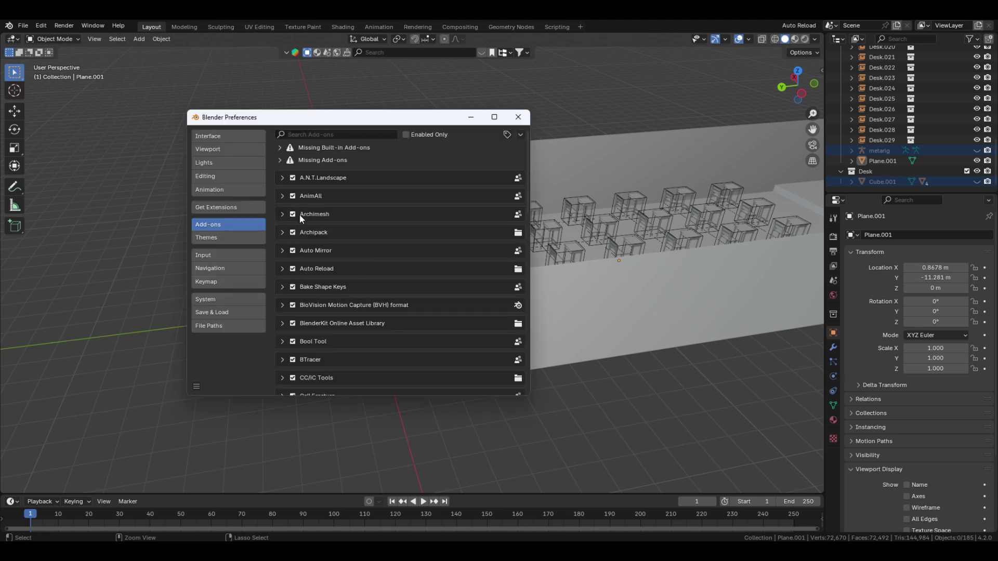
{"action": "left_click", "coordinate": [527, 121]}
Step: Add an Archimesh door to the scene
{"action": "key", "text": "shift+a"}
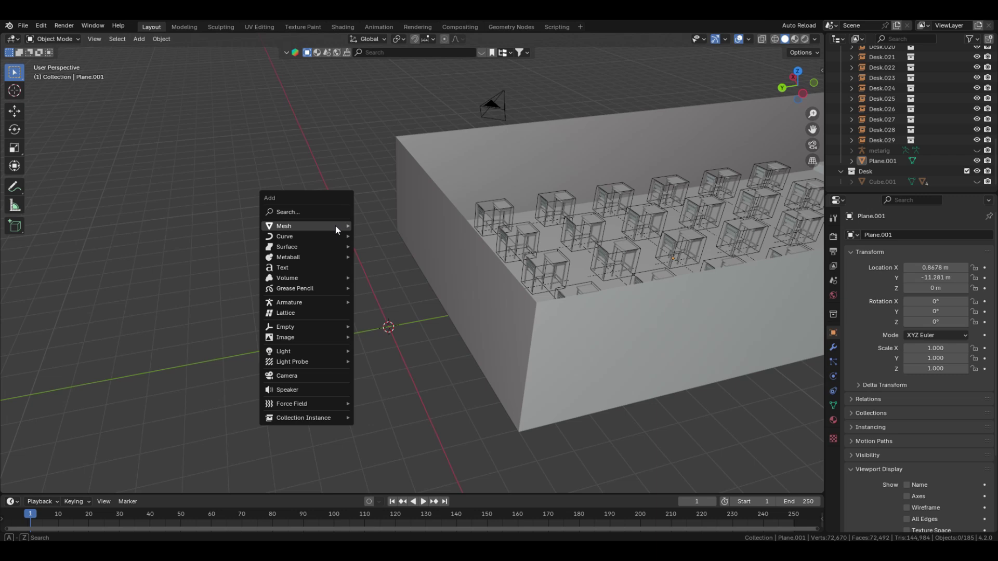
{"action": "mouse_move", "coordinate": [338, 227]}
{"action": "mouse_move", "coordinate": [439, 491]}
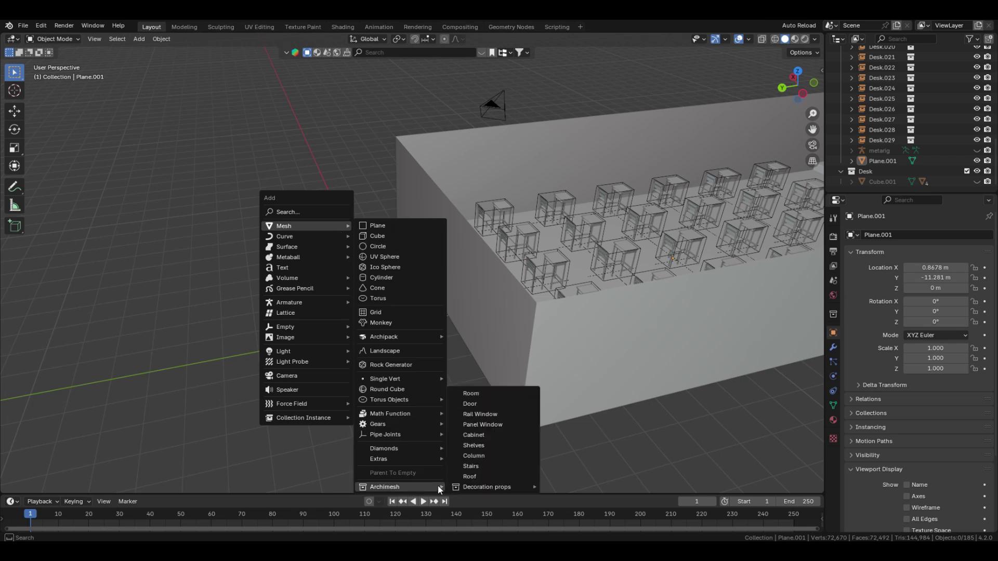
{"action": "left_click", "coordinate": [477, 407]}
Step: Rotate the whole door 90° about Z and place it in the long side wall near the shelf end
{"action": "left_click_drag", "start_coordinate": [358, 234], "coordinate": [404, 357]}
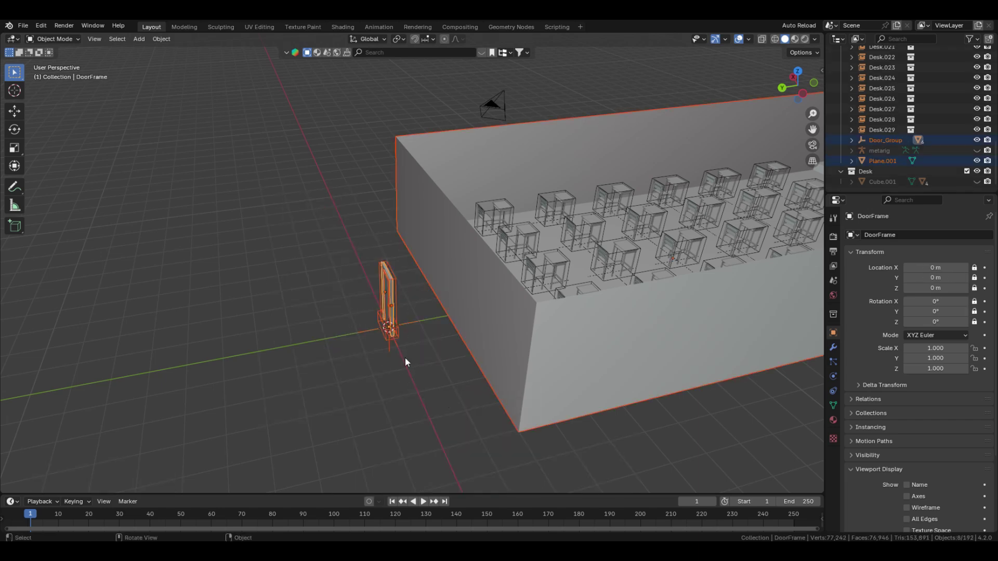
{"action": "key", "text": "KP_7"}
{"action": "type", "text": "r"}
{"action": "type", "text": "z"}
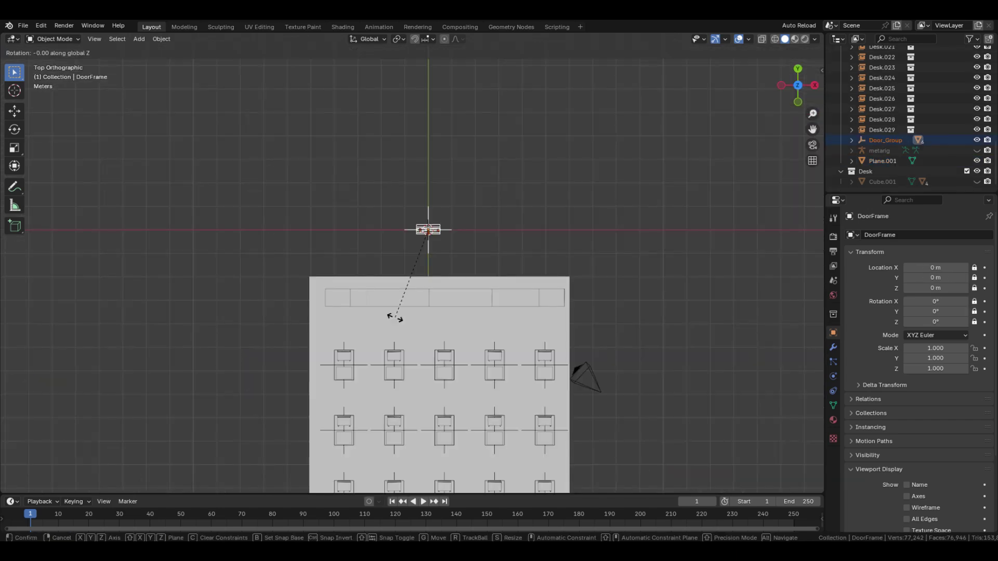
{"action": "type", "text": "90"}
{"action": "key", "text": "Return"}
{"action": "key", "text": "g"}
{"action": "left_click", "coordinate": [276, 428]}
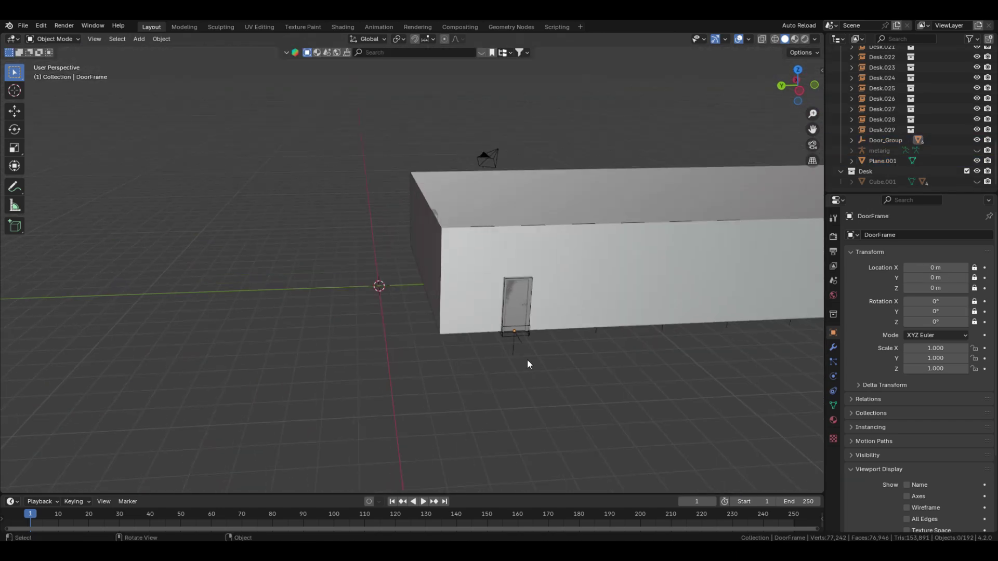
Step: Scale the door up by about 1.676 and place a copy along Y in the same wall near the platform
{"action": "key", "text": "s"}
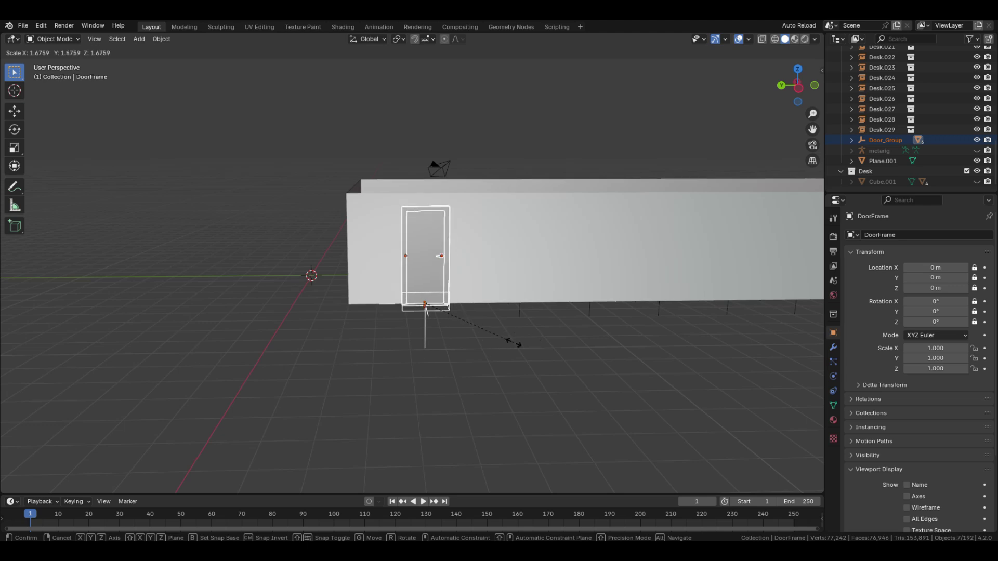
{"action": "left_click", "coordinate": [513, 341]}
{"action": "middle_click_drag", "start_coordinate": [551, 321], "coordinate": [441, 320], "text": "shift"}
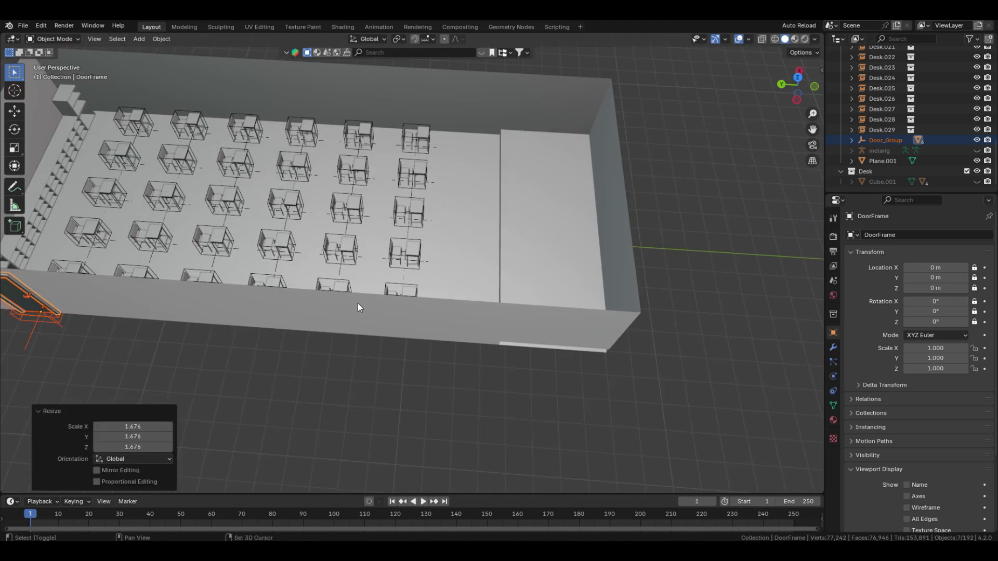
{"action": "key", "text": "shift+d"}
{"action": "key", "text": "y"}
{"action": "left_click", "coordinate": [783, 323]}
{"action": "middle_click_drag", "start_coordinate": [655, 349], "coordinate": [632, 298]}
{"action": "left_click", "coordinate": [632, 298]}
{"action": "middle_click_drag", "start_coordinate": [208, 232], "coordinate": [447, 252], "text": "shift"}
Step: Add an Archimesh rail window to the scene
{"action": "key", "text": "shift+a"}
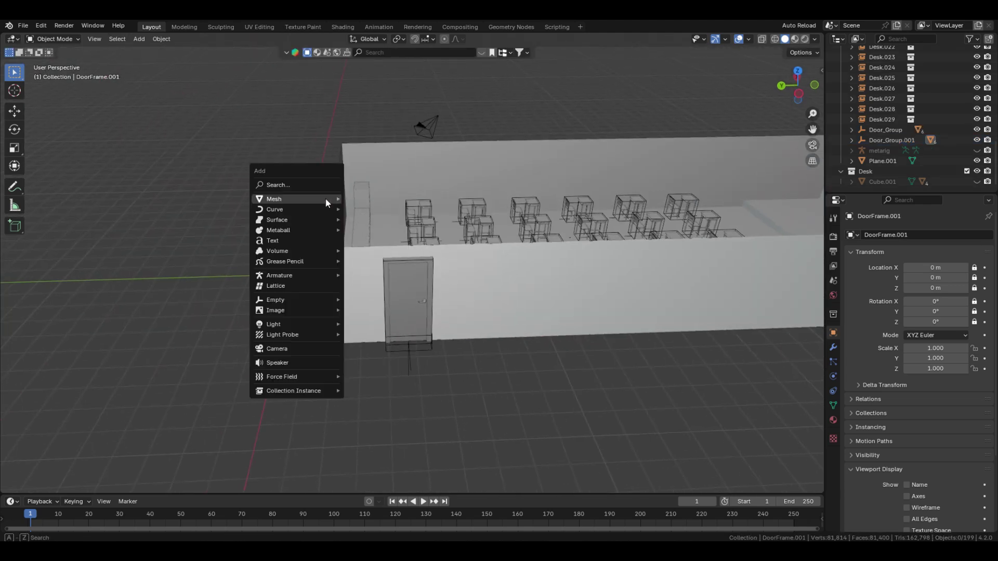
{"action": "mouse_move", "coordinate": [325, 197]}
{"action": "mouse_move", "coordinate": [410, 462]}
{"action": "left_click", "coordinate": [475, 387]}
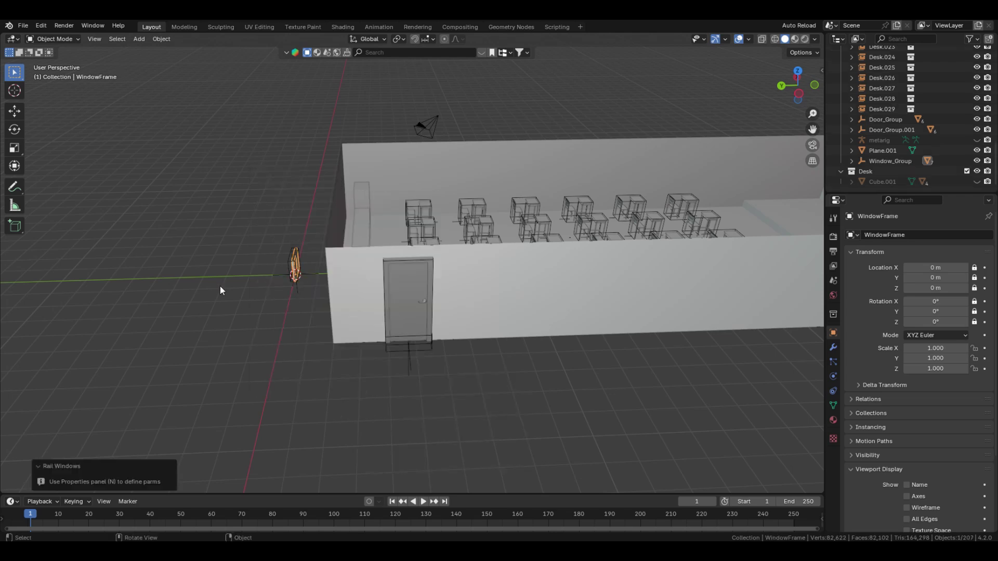
Step: Rotate the window group 90° about Z and set it into the long wall opposite the doors, beside the first desk rows
{"action": "middle_click_drag", "start_coordinate": [220, 286], "coordinate": [294, 336]}
{"action": "key", "text": "KP_5"}
{"action": "key", "text": "KP_7"}
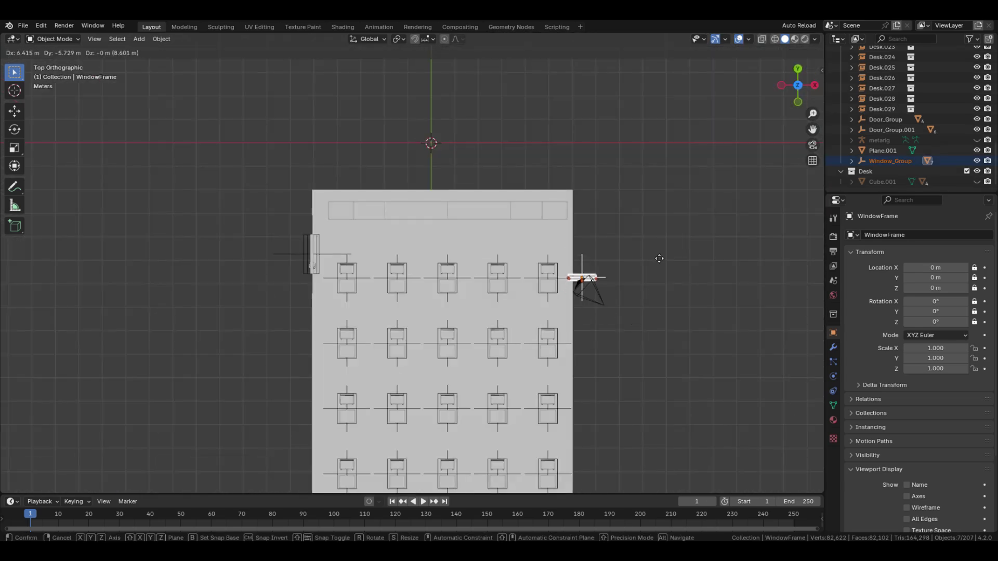
{"action": "key", "text": "r"}
{"action": "key", "text": "9"}
{"action": "key", "text": "0"}
{"action": "key", "text": "Return"}
{"action": "scroll", "coordinate": [529, 395], "scroll_direction": "up", "scroll_amount": 5}
{"action": "key", "text": "g"}
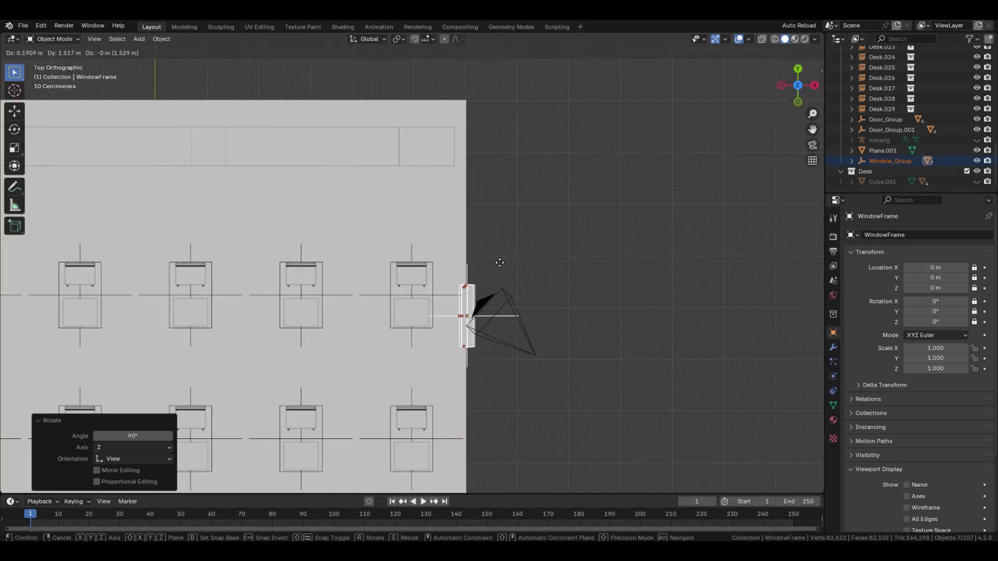
{"action": "left_click", "coordinate": [499, 262]}
Step: Enlarge the window and adjust its height on the wall, finishing with a move down of about 0.77 m
{"action": "middle_click_drag", "start_coordinate": [427, 353], "coordinate": [512, 273]}
{"action": "key", "text": "g"}
{"action": "key", "text": "z"}
{"action": "left_click", "coordinate": [485, 237]}
{"action": "key", "text": "s"}
{"action": "left_click", "coordinate": [581, 335]}
{"action": "key", "text": "g"}
{"action": "key", "text": "z"}
{"action": "left_click", "coordinate": [525, 336]}
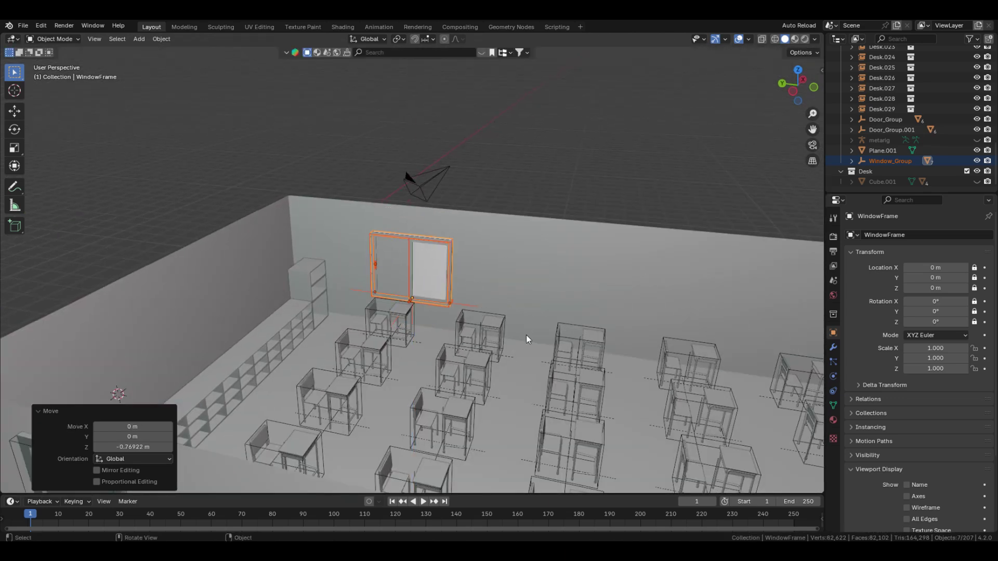
Step: Resize the window further and reposition it along Y, raising it about 0.22 m
{"action": "key", "text": "s"}
{"action": "left_click", "coordinate": [548, 340]}
{"action": "key", "text": "g"}
{"action": "key", "text": "y"}
{"action": "left_click", "coordinate": [613, 349]}
{"action": "middle_click_drag", "start_coordinate": [613, 350], "coordinate": [426, 315]}
{"action": "key", "text": "z"}
{"action": "left_click", "coordinate": [628, 307]}
Step: Duplicate the window along Y so the copy sits directly beside it
{"action": "key", "text": "shift+d"}
{"action": "key", "text": "x"}
{"action": "key", "text": "y"}
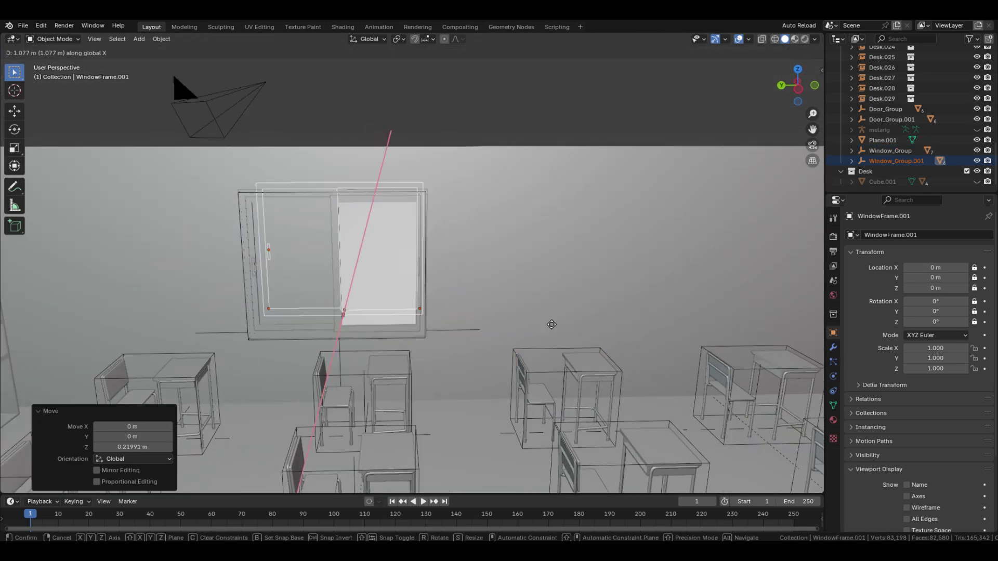
{"action": "left_click", "coordinate": [607, 334]}
Step: Make a second side-by-side window pair farther along the wall with two Y duplicates, the first offset about -4.87 m
{"action": "scroll", "coordinate": [597, 317], "scroll_direction": "down", "scroll_amount": 3}
{"action": "middle_click_drag", "start_coordinate": [584, 301], "coordinate": [301, 296], "text": "shift"}
{"action": "key", "text": "shift+d"}
{"action": "key", "text": "y"}
{"action": "left_click", "coordinate": [508, 282]}
{"action": "key", "text": "shift+d"}
{"action": "key", "text": "y"}
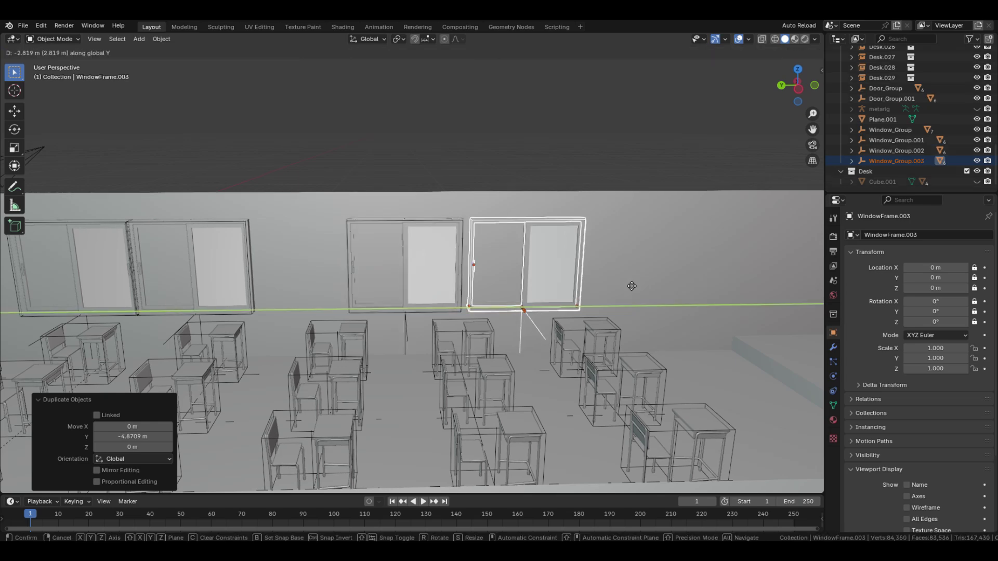
{"action": "left_click", "coordinate": [623, 285]}
Step: Duplicate one more window along Y to the wall section beside the raised platform
{"action": "middle_click_drag", "start_coordinate": [608, 288], "coordinate": [408, 295], "text": "shift"}
{"action": "key", "text": "shift+d"}
{"action": "key", "text": "y"}
{"action": "left_click", "coordinate": [698, 314]}
Step: Edit the room mesh in wireframe and add vertical loop cuts along both sides of the door near the platform
{"action": "scroll", "coordinate": [460, 165], "scroll_direction": "down", "scroll_amount": 6}
{"action": "left_click", "coordinate": [483, 244]}
{"action": "key", "text": "Tab"}
{"action": "key", "text": "ctrl+KP_3"}
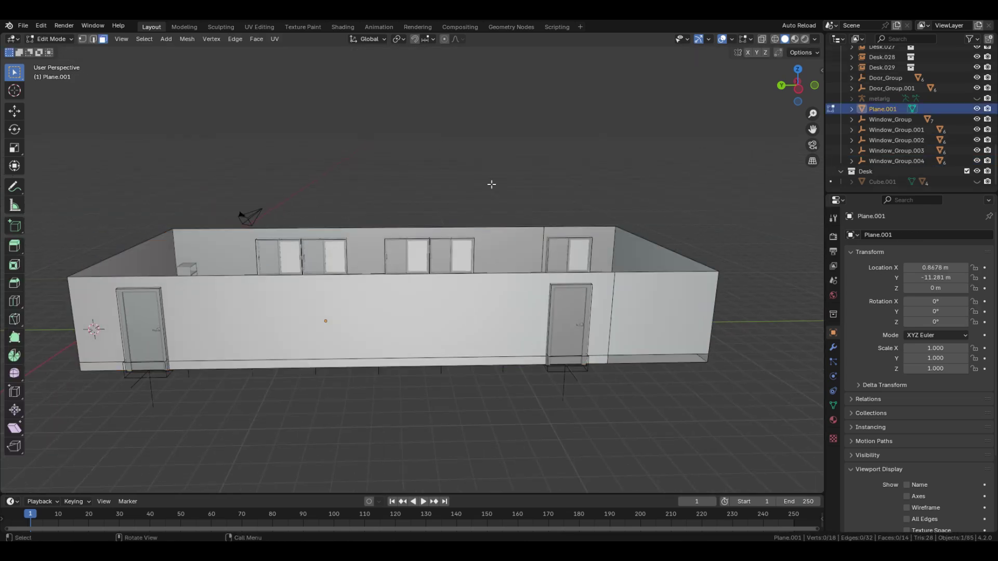
{"action": "middle_click_drag", "start_coordinate": [577, 184], "coordinate": [486, 200], "text": "shift"}
{"action": "scroll", "coordinate": [485, 201], "scroll_direction": "up", "scroll_amount": 5}
{"action": "key", "text": "shift+z"}
{"action": "key", "text": "ctrl+s"}
{"action": "key", "text": "ctrl+r"}
{"action": "left_click", "coordinate": [485, 200]}
{"action": "key", "text": "ctrl+r"}
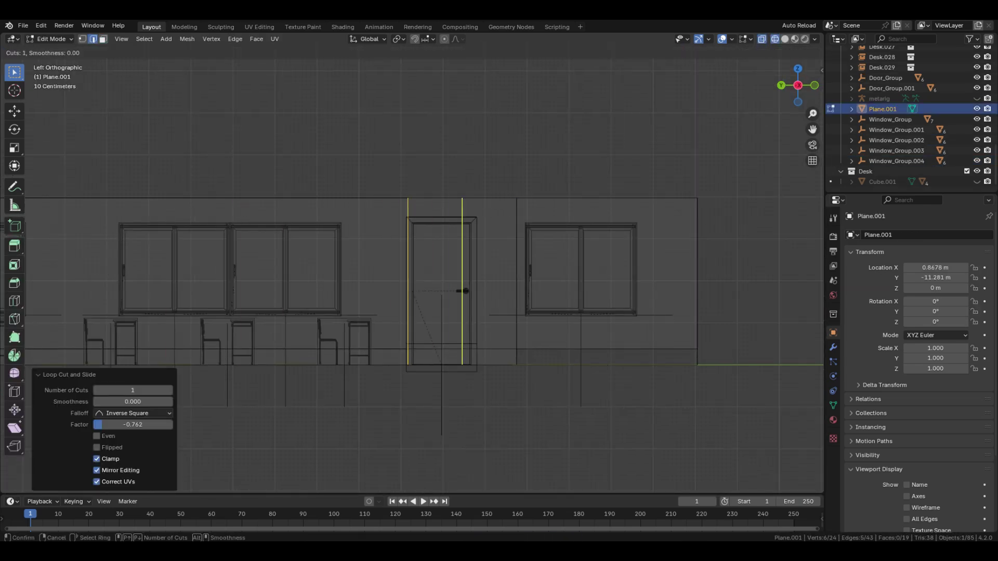
{"action": "left_click", "coordinate": [460, 208]}
Step: Add a horizontal loop cut level with the door tops and vertical cuts along both sides of the door near the shelves
{"action": "key", "text": "ctrl+r"}
{"action": "left_click", "coordinate": [473, 221]}
{"action": "left_click", "coordinate": [472, 168]}
{"action": "middle_click_drag", "start_coordinate": [276, 302], "coordinate": [185, 286], "text": "shift"}
{"action": "key", "text": "ctrl+r"}
{"action": "left_click", "coordinate": [457, 176]}
{"action": "left_click", "coordinate": [205, 170]}
{"action": "key", "text": "ctrl+r"}
{"action": "left_click", "coordinate": [368, 186]}
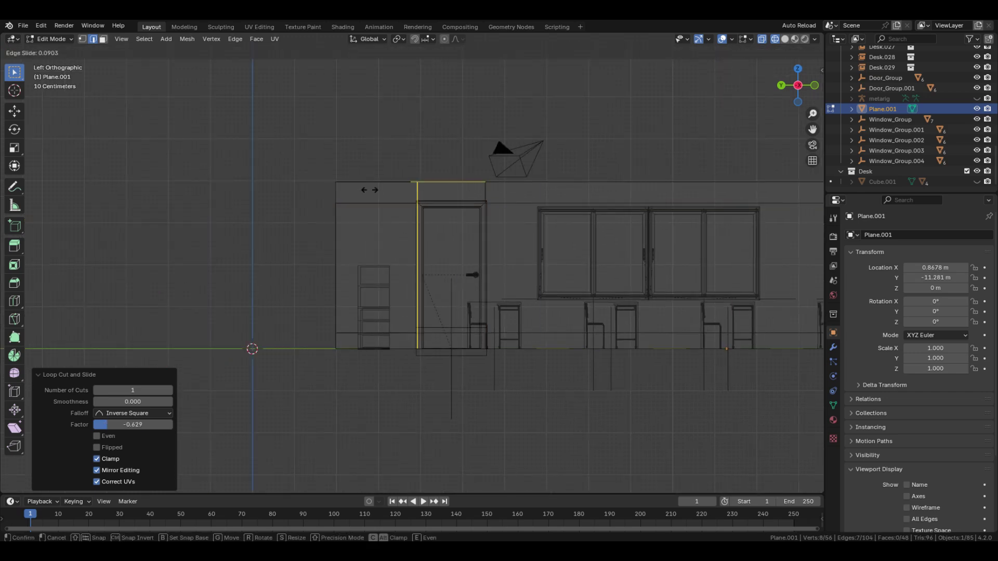
{"action": "left_click", "coordinate": [374, 189]}
Step: Delete the wall faces covering the two doors to open the doorways, and leave mesh editing
{"action": "key", "text": "3"}
{"action": "key", "text": "shift+z"}
{"action": "key", "text": "shift+z"}
{"action": "left_click", "coordinate": [452, 257]}
{"action": "middle_click_drag", "start_coordinate": [452, 256], "coordinate": [535, 251]}
{"action": "scroll", "coordinate": [535, 250], "scroll_direction": "down", "scroll_amount": 3}
{"action": "middle_click_drag", "start_coordinate": [442, 262], "coordinate": [490, 234]}
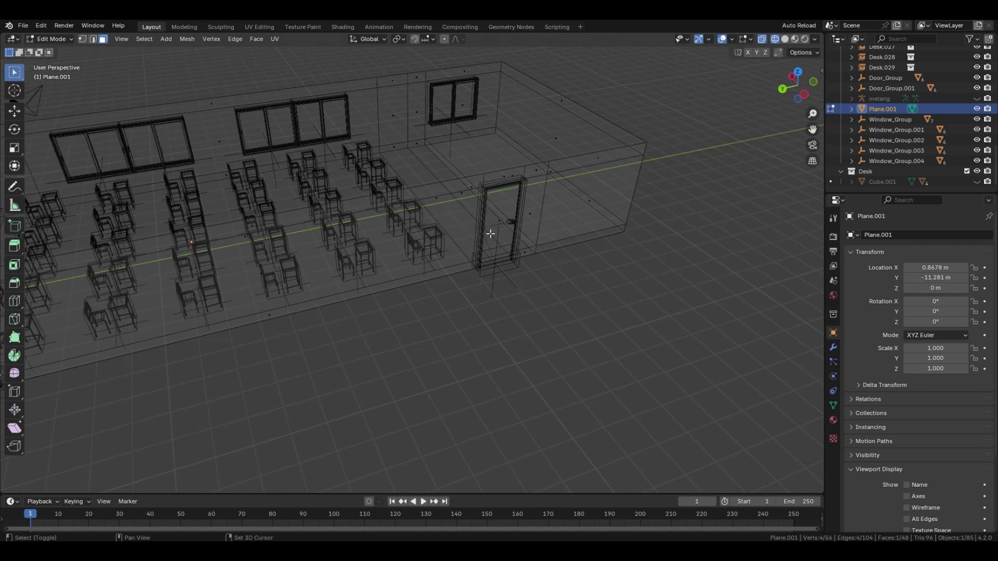
{"action": "key", "text": "x"}
{"action": "left_click", "coordinate": [564, 242]}
{"action": "key", "text": "z"}
{"action": "key", "text": "Tab"}
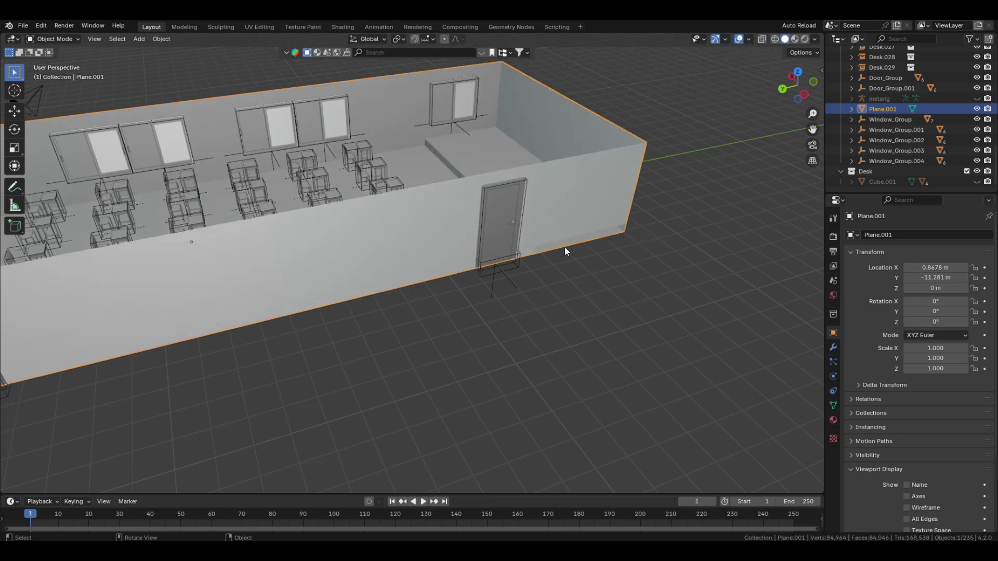
Step: Edit the room mesh in wireframe from the window side and add horizontal loop cuts level with the windows' tops and bottoms
{"action": "key", "text": "KP_3"}
{"action": "key", "text": "Tab"}
{"action": "key", "text": "z"}
{"action": "scroll", "coordinate": [338, 237], "scroll_direction": "up", "scroll_amount": 3}
{"action": "key", "text": "ctrl+r"}
{"action": "left_click", "coordinate": [139, 255]}
{"action": "left_click", "coordinate": [143, 259]}
{"action": "key", "text": "ctrl+r"}
{"action": "middle_click_drag", "start_coordinate": [140, 204], "coordinate": [376, 232], "text": "shift"}
Step: Add vertical loop cuts aligned with the side edges of the single window and both window pairs
{"action": "key", "text": "ctrl+r"}
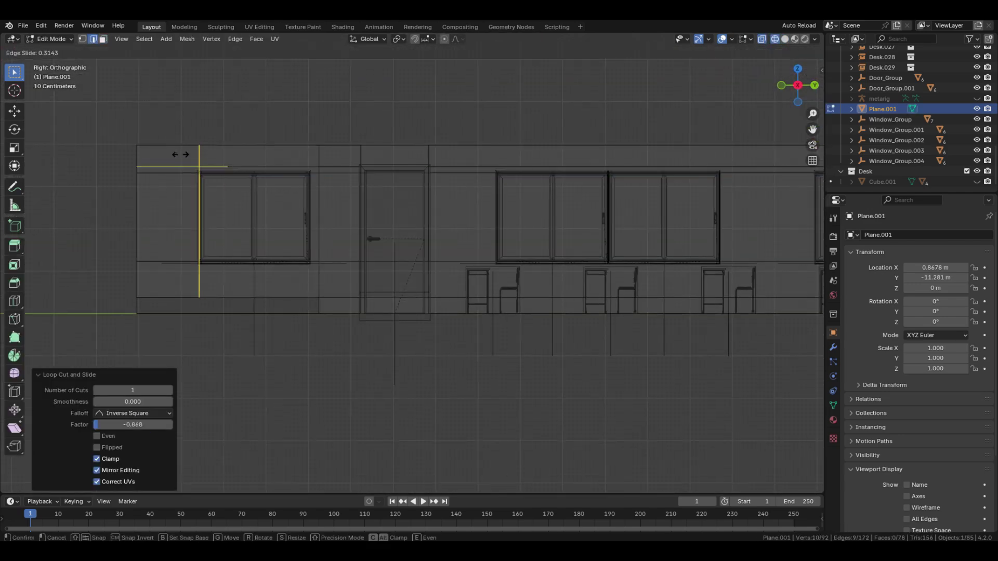
{"action": "key", "text": "ctrl+r"}
{"action": "left_click", "coordinate": [182, 167]}
{"action": "scroll", "coordinate": [470, 167], "scroll_direction": "up", "scroll_amount": 4}
{"action": "scroll", "coordinate": [601, 134], "scroll_direction": "down", "scroll_amount": 3}
{"action": "key", "text": "ctrl+r"}
{"action": "scroll", "coordinate": [441, 198], "scroll_direction": "up", "scroll_amount": 2}
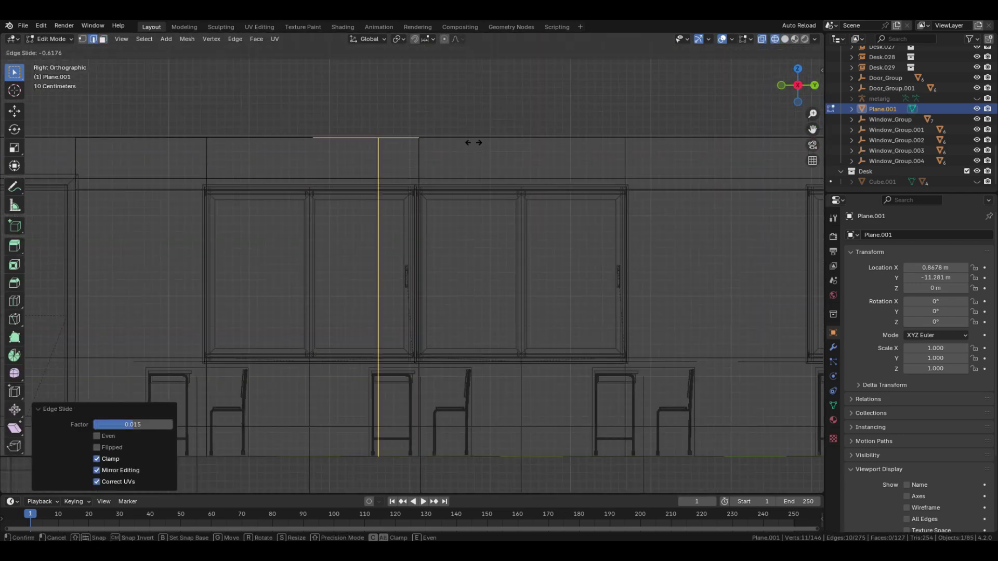
{"action": "key", "text": "ctrl+r"}
{"action": "left_click", "coordinate": [618, 213]}
{"action": "middle_click_drag", "start_coordinate": [625, 208], "coordinate": [389, 210], "text": "shift"}
{"action": "key", "text": "ctrl+r"}
{"action": "left_click", "coordinate": [322, 169]}
Step: Delete the five wall faces covering the windows and leave mesh editing
{"action": "key", "text": "z"}
{"action": "key", "text": "3"}
{"action": "scroll", "coordinate": [416, 259], "scroll_direction": "down", "scroll_amount": 5}
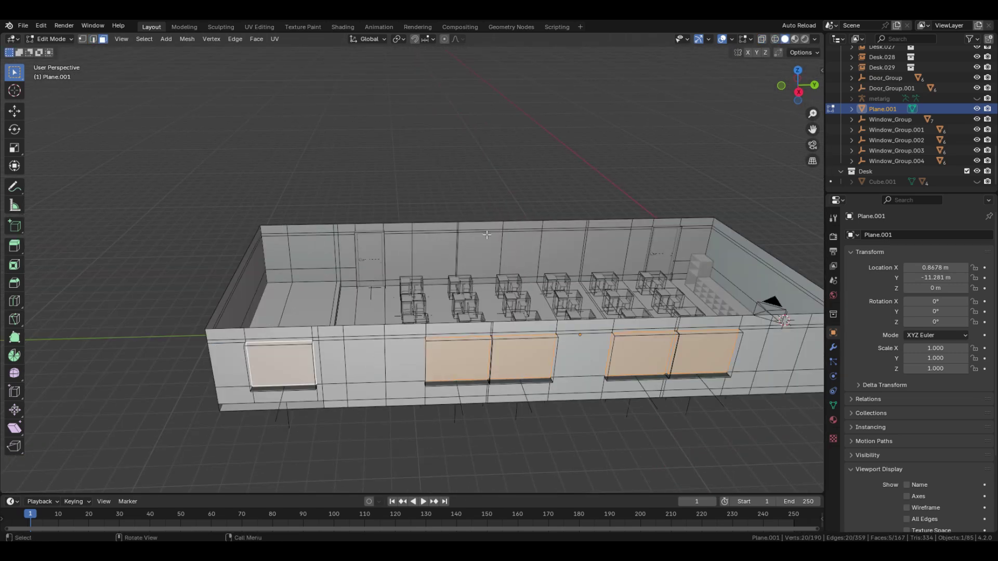
{"action": "key", "text": "x"}
{"action": "left_click", "coordinate": [445, 232]}
{"action": "key", "text": "Tab"}
Step: Add a 2 m plane at the end wall behind the platform, rotate it 90° about X and shift it along Y
{"action": "middle_click_drag", "start_coordinate": [323, 207], "coordinate": [496, 372]}
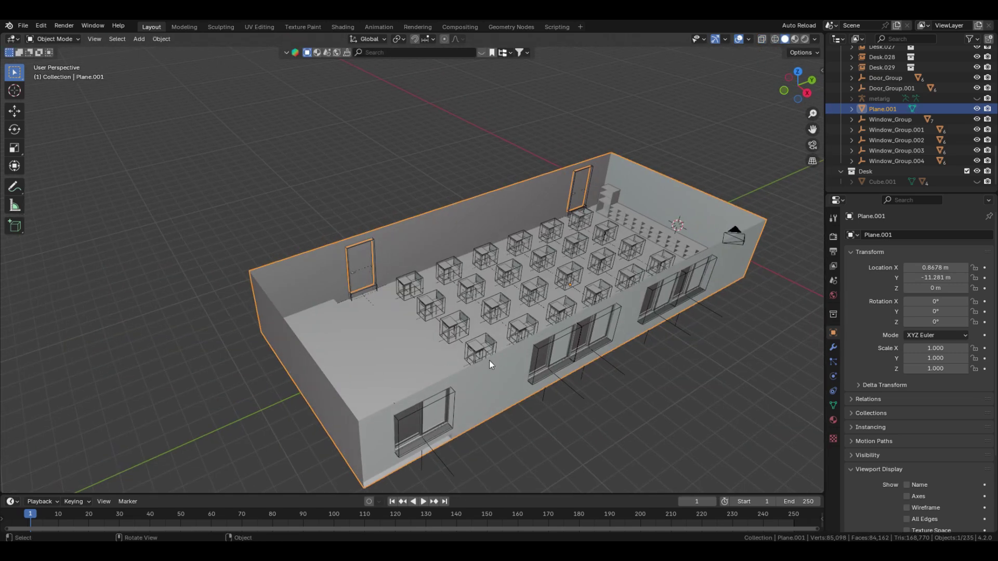
{"action": "key", "text": "shift+a"}
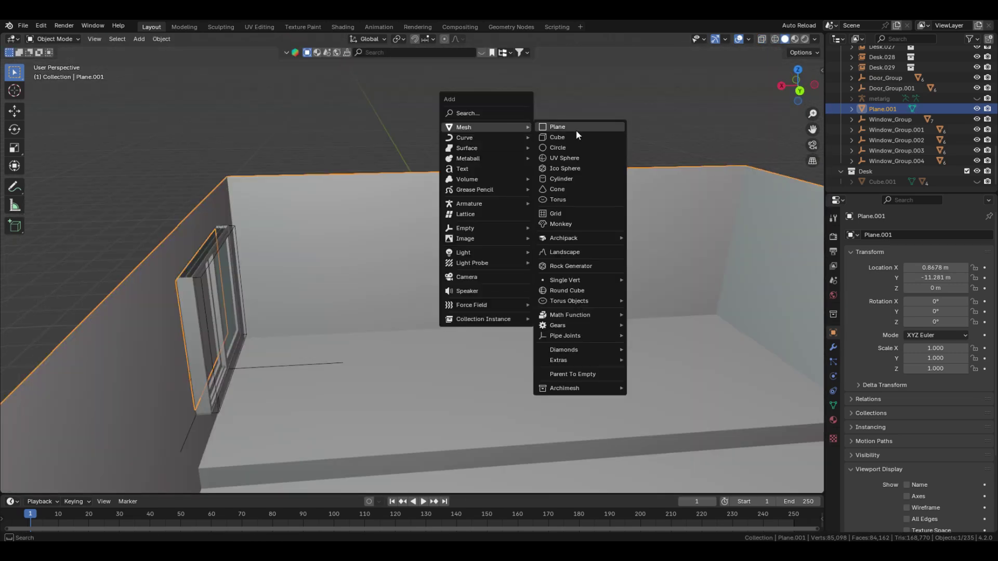
{"action": "left_click", "coordinate": [575, 130]}
{"action": "type", "text": "rx90"}
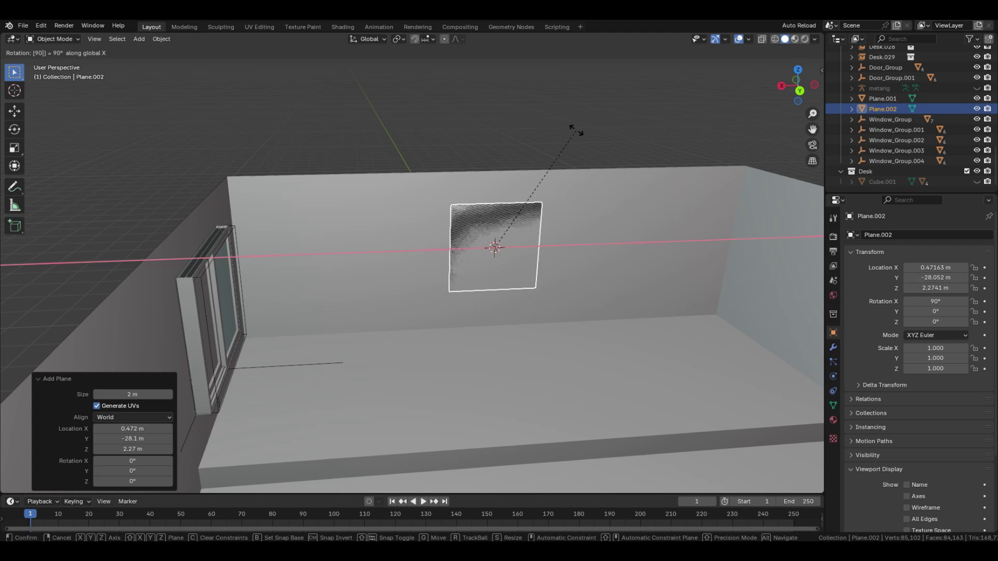
{"action": "key", "text": "Return"}
{"action": "key", "text": "g"}
{"action": "key", "text": "x"}
{"action": "key", "text": "y"}
{"action": "left_click", "coordinate": [628, 188]}
Step: Stretch the plane's mesh along X into a wide board spanning most of the end wall
{"action": "key", "text": "Tab"}
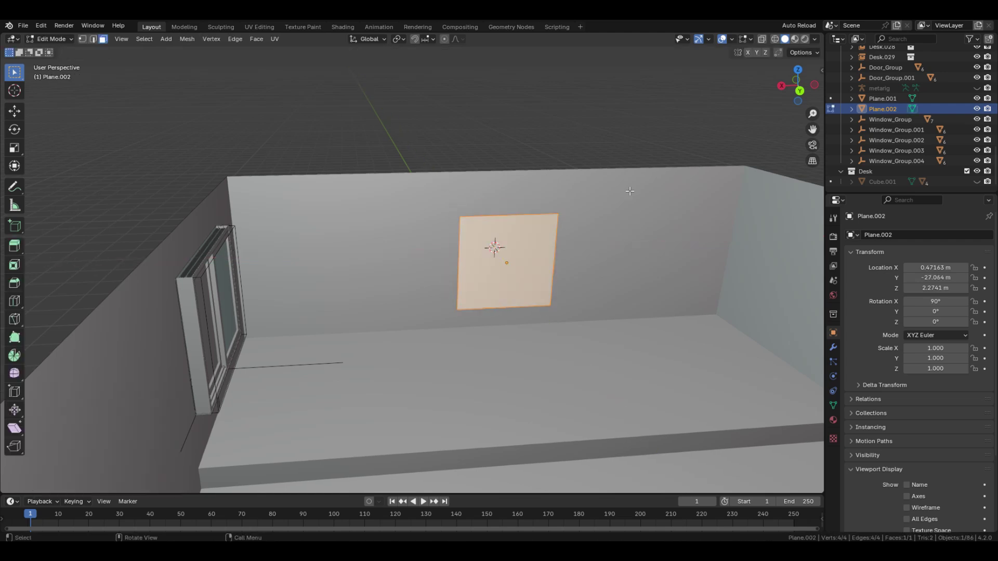
{"action": "middle_click_drag", "start_coordinate": [645, 221], "coordinate": [544, 222], "text": "shift"}
{"action": "key", "text": "s"}
{"action": "key", "text": "x"}
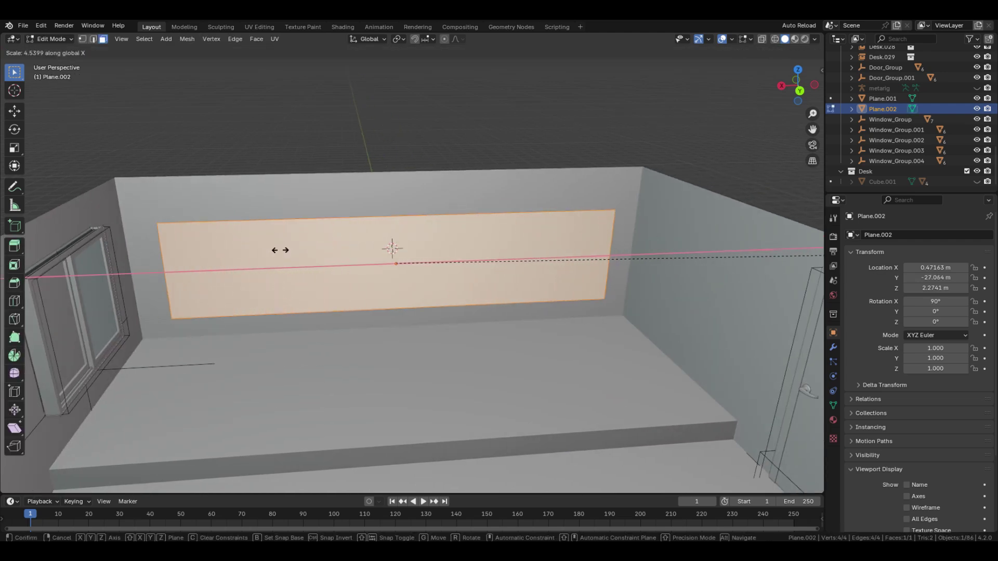
{"action": "left_click", "coordinate": [97, 249]}
Step: Give the board a Subdivision Surface of level 4 and reopen its mesh for editing
{"action": "middle_click_drag", "start_coordinate": [328, 281], "coordinate": [445, 273]}
{"action": "key", "text": "Tab"}
{"action": "key", "text": "ctrl+2"}
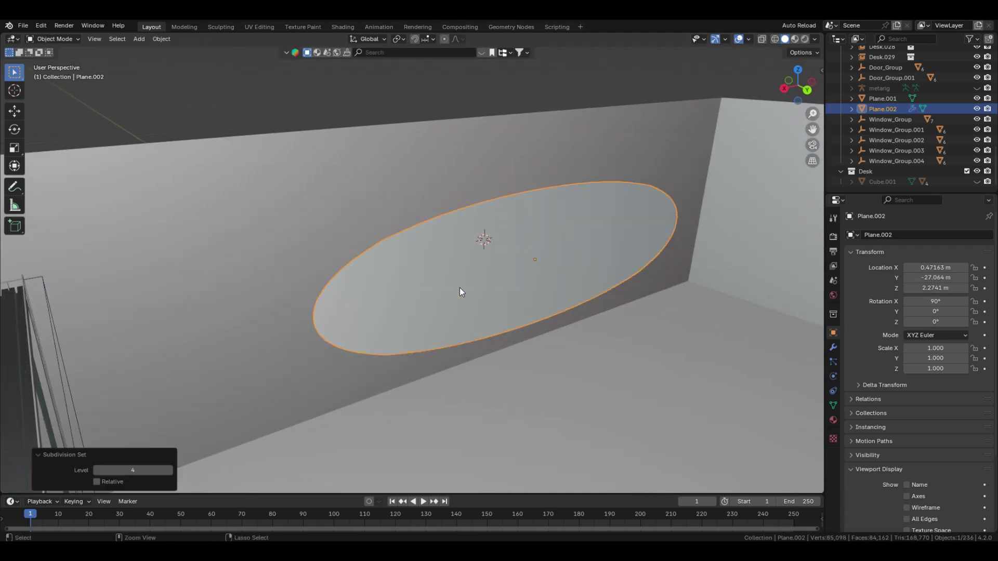
{"action": "key", "text": "Tab"}
{"action": "key", "text": "ctrl+r"}
{"action": "right_click", "coordinate": [489, 222]}
{"action": "key", "text": "s"}
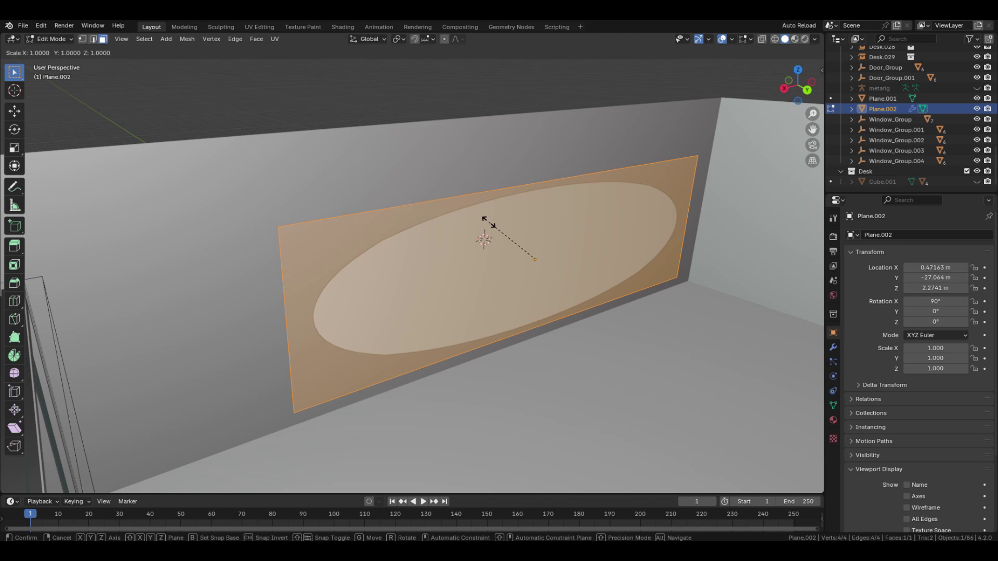
{"action": "right_click", "coordinate": [488, 220]}
Step: Add two vertical loop cuts to the board and scale them apart along X toward its short ends
{"action": "key", "text": "ctrl+r"}
{"action": "left_click", "coordinate": [502, 187]}
{"action": "right_click", "coordinate": [503, 186]}
{"action": "key", "text": "s"}
{"action": "key", "text": "x"}
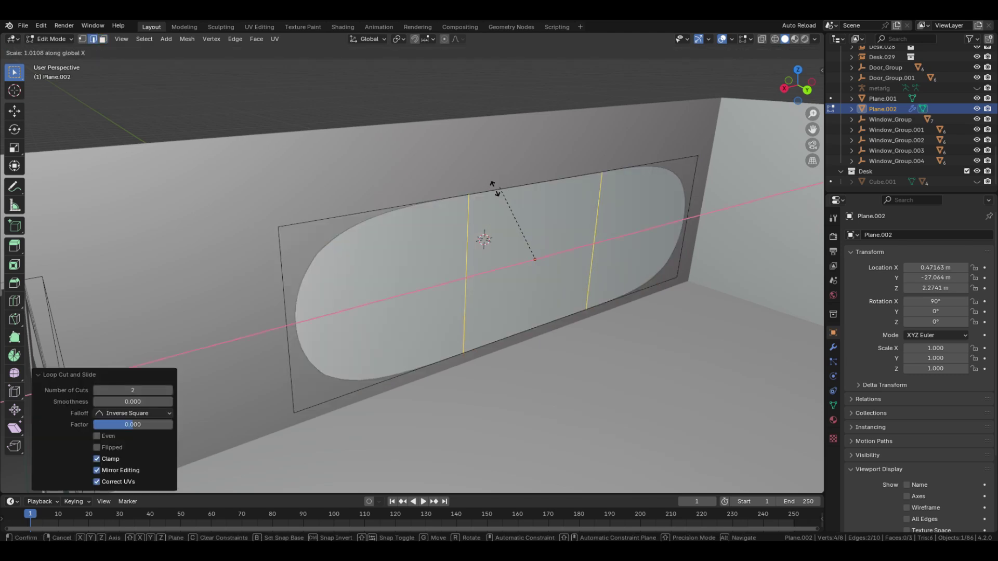
{"action": "left_click", "coordinate": [338, 195]}
Step: Add two horizontal loop cuts to the board and scale them apart along Z by about 1.88
{"action": "key", "text": "ctrl+r"}
{"action": "scroll", "coordinate": [333, 283], "scroll_direction": "up", "scroll_amount": 1}
{"action": "left_click", "coordinate": [334, 283]}
{"action": "right_click", "coordinate": [334, 283]}
{"action": "key", "text": "s"}
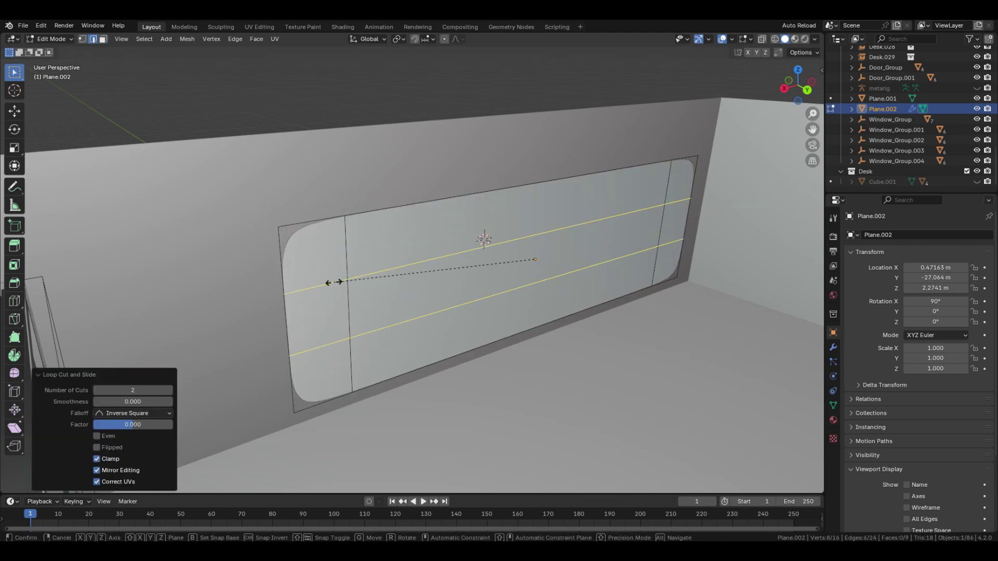
{"action": "key", "text": "z"}
{"action": "left_click", "coordinate": [270, 484]}
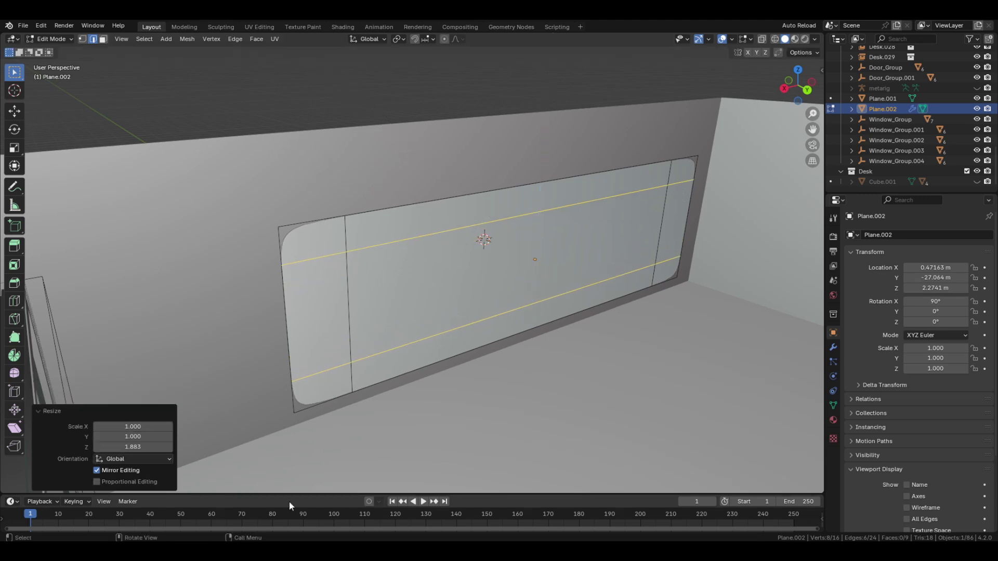
Step: Extrude the whole board by about 0.126 m and add a centred loop cut around its thickness
{"action": "key", "text": "a"}
{"action": "middle_click_drag", "start_coordinate": [387, 291], "coordinate": [441, 287]}
{"action": "scroll", "coordinate": [421, 296], "scroll_direction": "up", "scroll_amount": 3}
{"action": "key", "text": "e"}
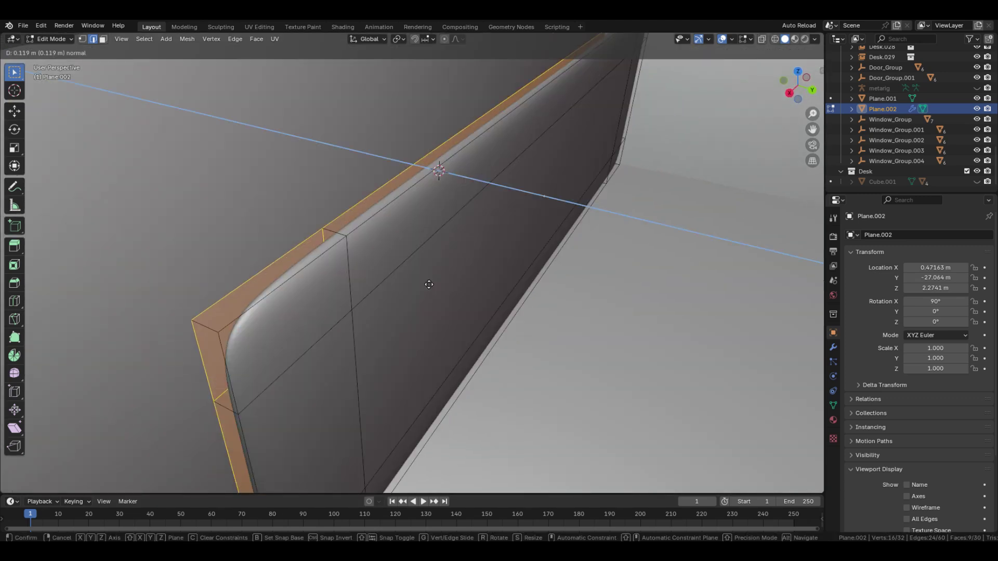
{"action": "left_click", "coordinate": [429, 284]}
{"action": "key", "text": "ctrl+r"}
{"action": "left_click", "coordinate": [334, 235]}
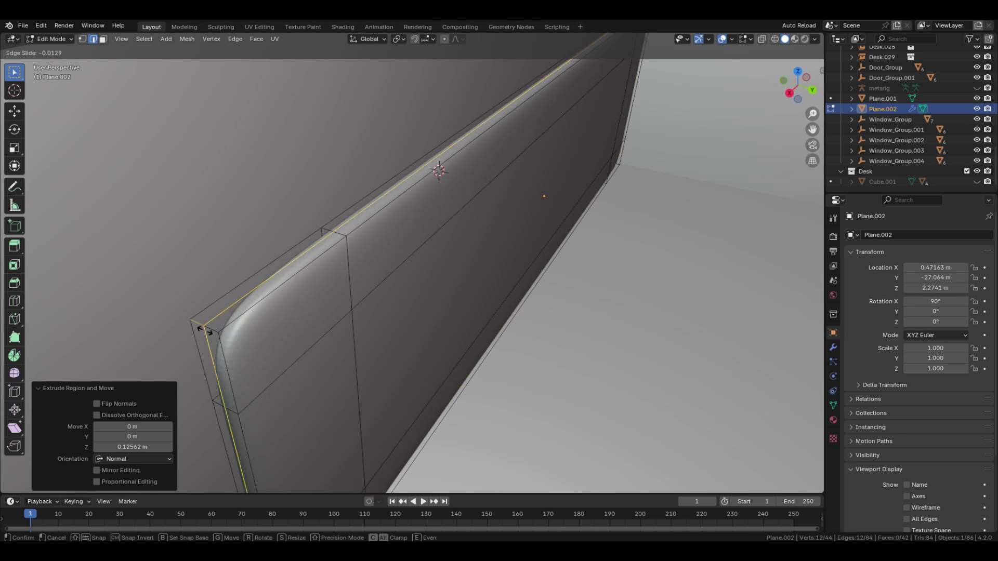
{"action": "right_click", "coordinate": [334, 235]}
Step: Inset the board's front faces to form a rim and extrude the inner faces along their normal
{"action": "key", "text": "3"}
{"action": "left_click", "coordinate": [396, 342]}
{"action": "key", "text": "ctrl+KP_Add"}
{"action": "middle_click_drag", "start_coordinate": [396, 341], "coordinate": [353, 327]}
{"action": "key", "text": "i"}
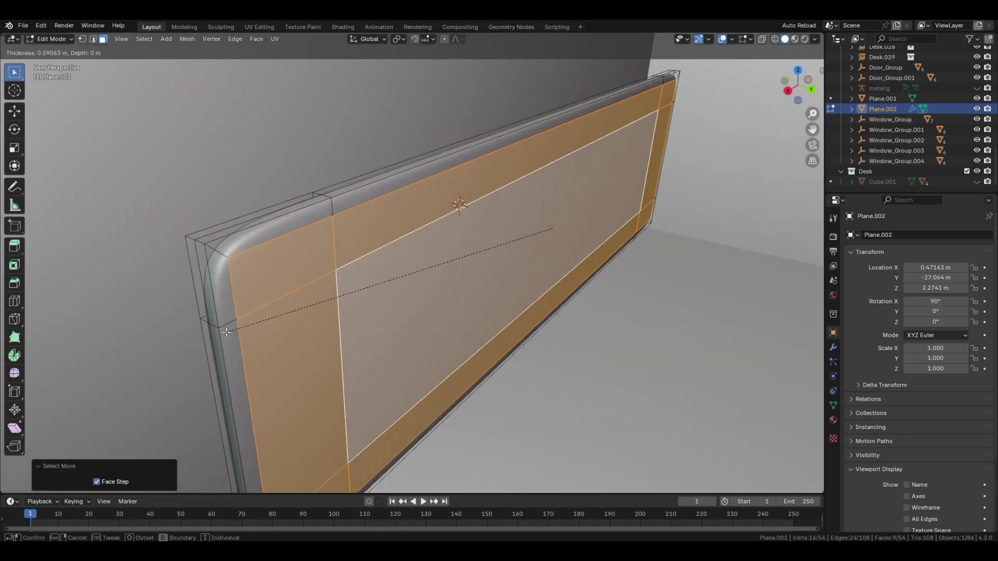
{"action": "left_click", "coordinate": [227, 333]}
{"action": "key", "text": "e"}
{"action": "left_click", "coordinate": [341, 321]}
Step: Select the inner edge loop around all four sides of the board's front and crease it to 1
{"action": "key", "text": "2"}
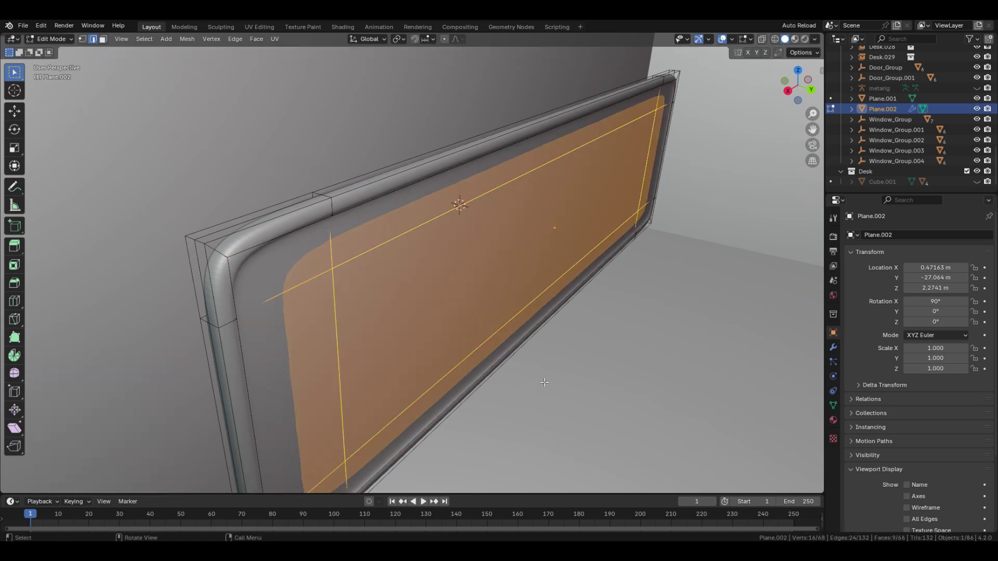
{"action": "left_click", "coordinate": [545, 383]}
{"action": "key", "text": "shift+z"}
{"action": "middle_click_drag", "start_coordinate": [442, 419], "coordinate": [406, 432]}
{"action": "left_click", "coordinate": [833, 347]}
{"action": "left_click", "coordinate": [941, 252]}
{"action": "key", "text": "shift+z"}
{"action": "middle_click_drag", "start_coordinate": [519, 276], "coordinate": [483, 291]}
{"action": "left_click", "coordinate": [312, 353], "text": "alt"}
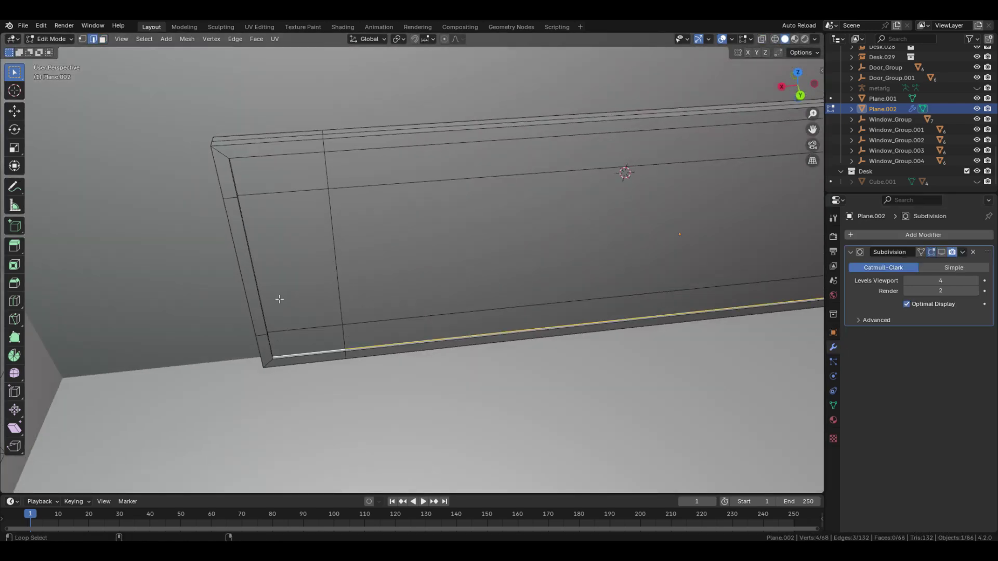
{"action": "middle_click_drag", "start_coordinate": [279, 299], "coordinate": [429, 123]}
{"action": "left_click", "coordinate": [428, 123], "text": "alt+shift"}
{"action": "left_click", "coordinate": [742, 237], "text": "alt+shift"}
{"action": "key", "text": "shift+e"}
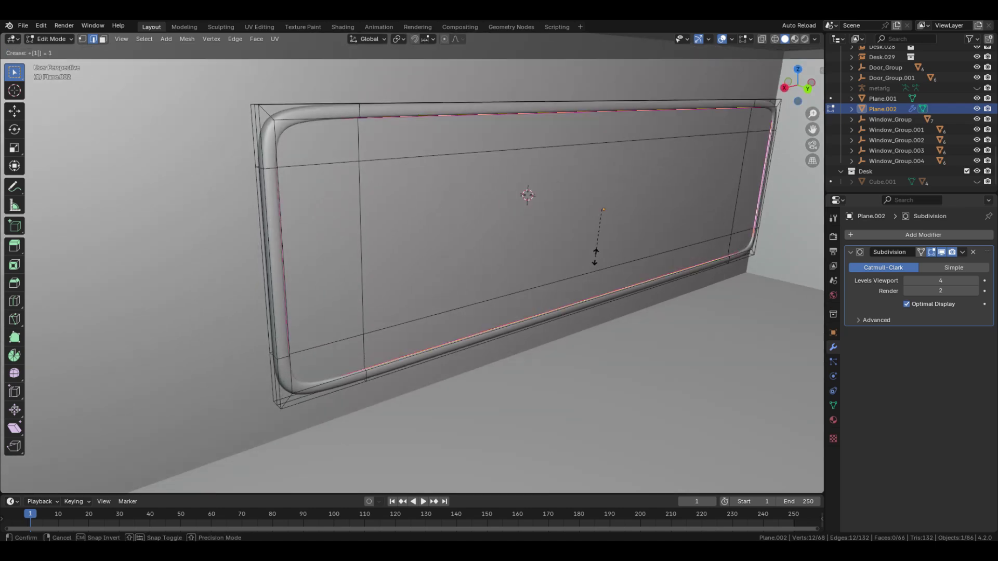
{"action": "left_click", "coordinate": [594, 256]}
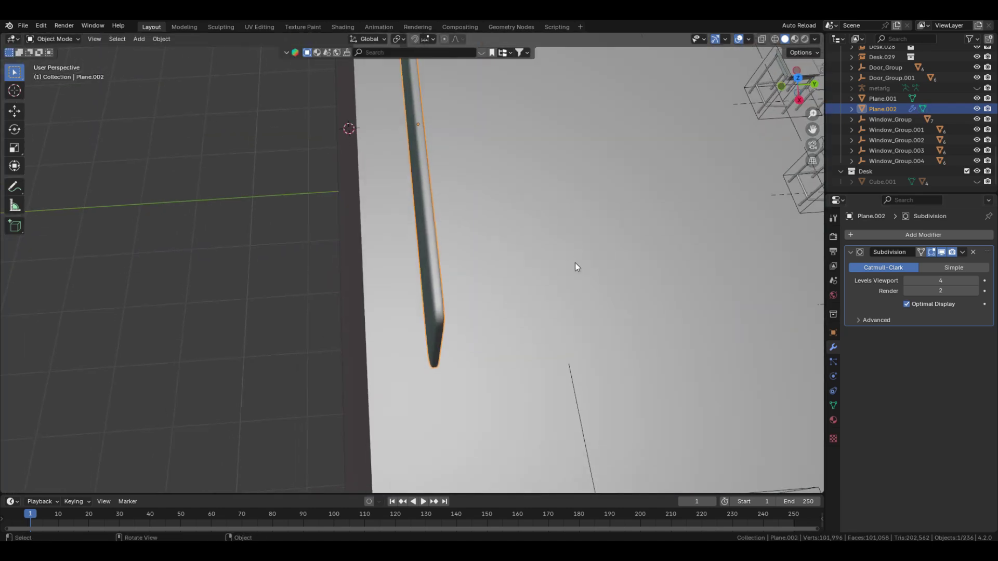
Step: Move the board along Y until it sits against the end wall
{"action": "middle_click_drag", "start_coordinate": [575, 263], "coordinate": [590, 380], "text": "shift"}
{"action": "key", "text": "g"}
{"action": "key", "text": "y"}
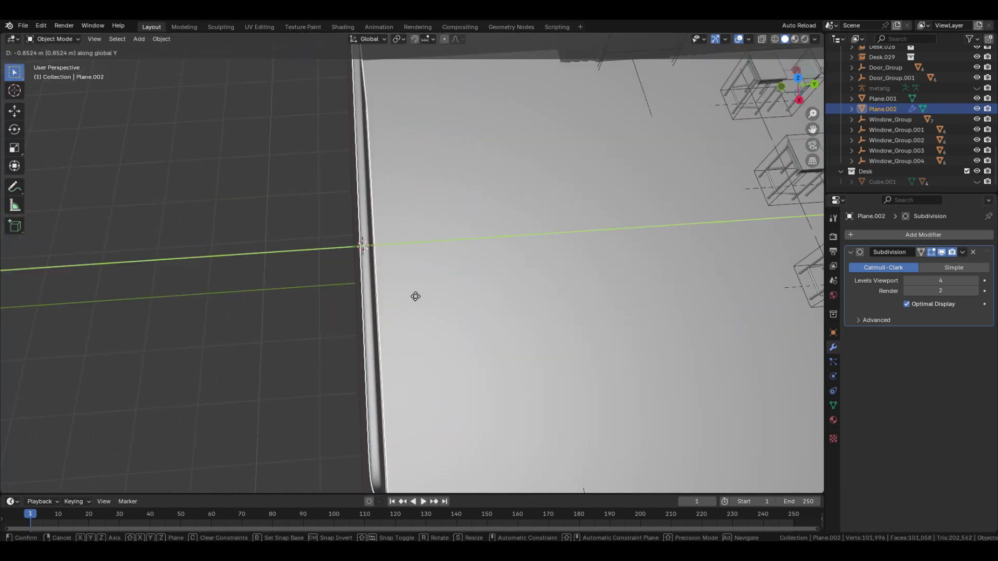
{"action": "left_click", "coordinate": [417, 294]}
{"action": "middle_click_drag", "start_coordinate": [410, 291], "coordinate": [307, 239]}
Step: Reposition the board vertically on the end wall and scale it along Z
{"action": "scroll", "coordinate": [306, 239], "scroll_direction": "down", "scroll_amount": 8}
{"action": "left_click", "coordinate": [175, 210]}
{"action": "middle_click_drag", "start_coordinate": [460, 327], "coordinate": [439, 285]}
{"action": "left_click", "coordinate": [438, 285]}
{"action": "key", "text": "g"}
{"action": "key", "text": "z"}
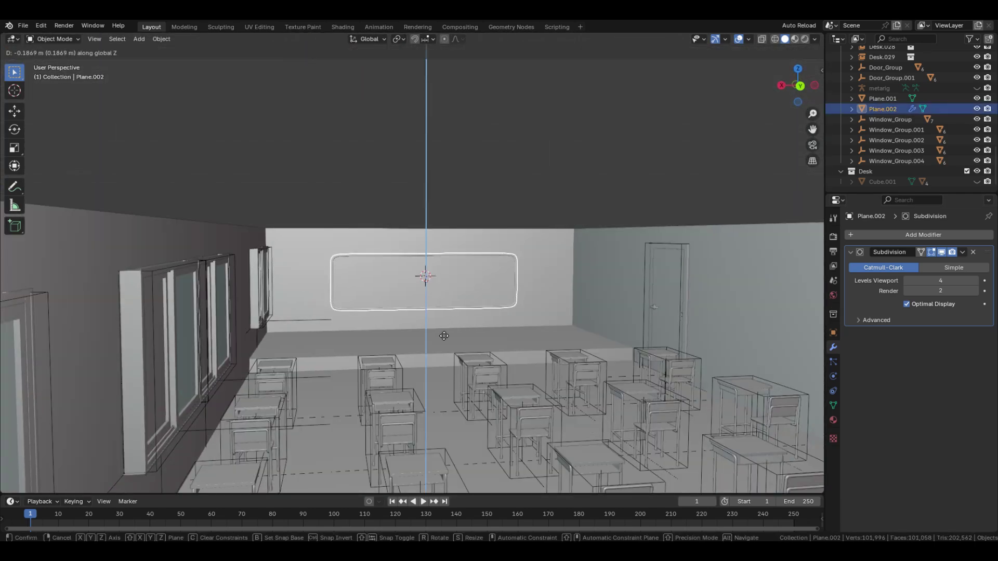
{"action": "left_click", "coordinate": [388, 224]}
{"action": "key", "text": "s"}
{"action": "key", "text": "z"}
{"action": "left_click", "coordinate": [518, 304]}
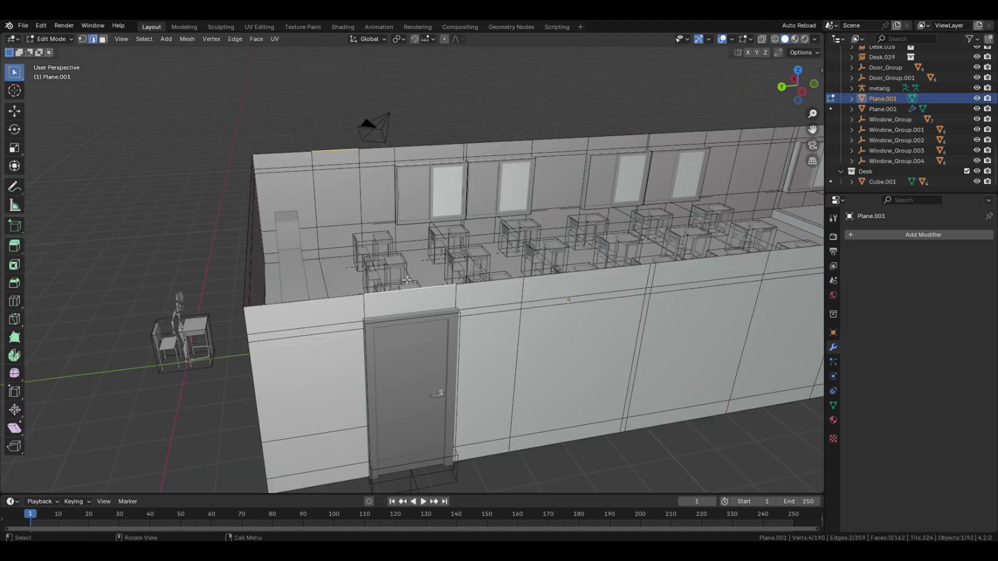
Step: Fill the ceiling with faces between the opposite top wall edges along the room and leave mesh editing
{"action": "key", "text": "f"}
{"action": "left_click", "coordinate": [341, 240]}
{"action": "key", "text": "f"}
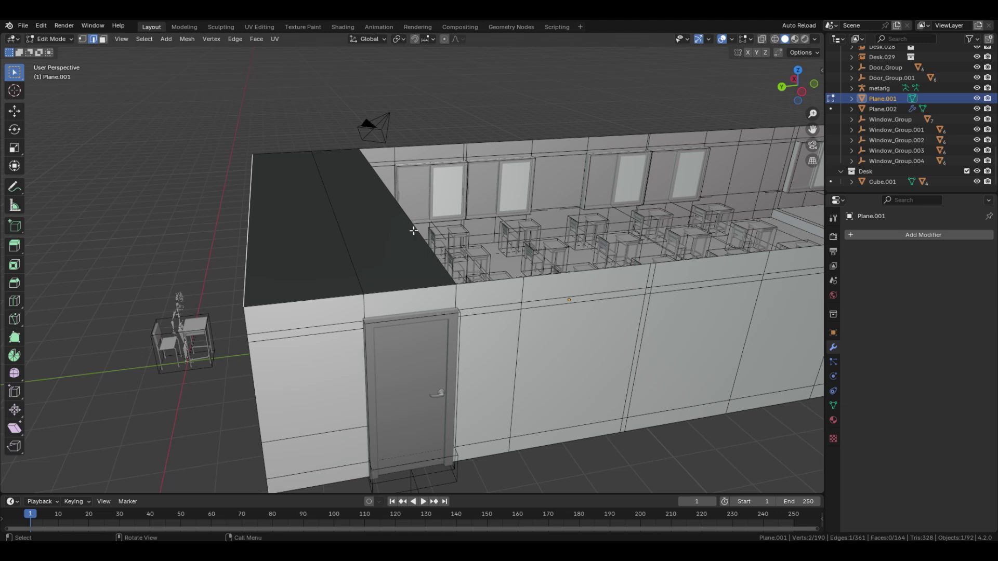
{"action": "key", "text": "f"}
{"action": "key", "text": "f"}
{"action": "key", "text": "f"}
{"action": "key", "text": "f"}
{"action": "key", "text": "f"}
{"action": "key", "text": "f"}
{"action": "key", "text": "f"}
{"action": "key", "text": "f"}
{"action": "key", "text": "f"}
{"action": "key", "text": "f"}
{"action": "key", "text": "f"}
{"action": "key", "text": "f"}
{"action": "key", "text": "f"}
{"action": "key", "text": "f"}
{"action": "middle_click_drag", "start_coordinate": [615, 202], "coordinate": [172, 255], "text": "shift"}
{"action": "key", "text": "Tab"}
{"action": "middle_click_drag", "start_coordinate": [408, 281], "coordinate": [467, 252]}
{"action": "middle_click_drag", "start_coordinate": [428, 280], "coordinate": [431, 276]}
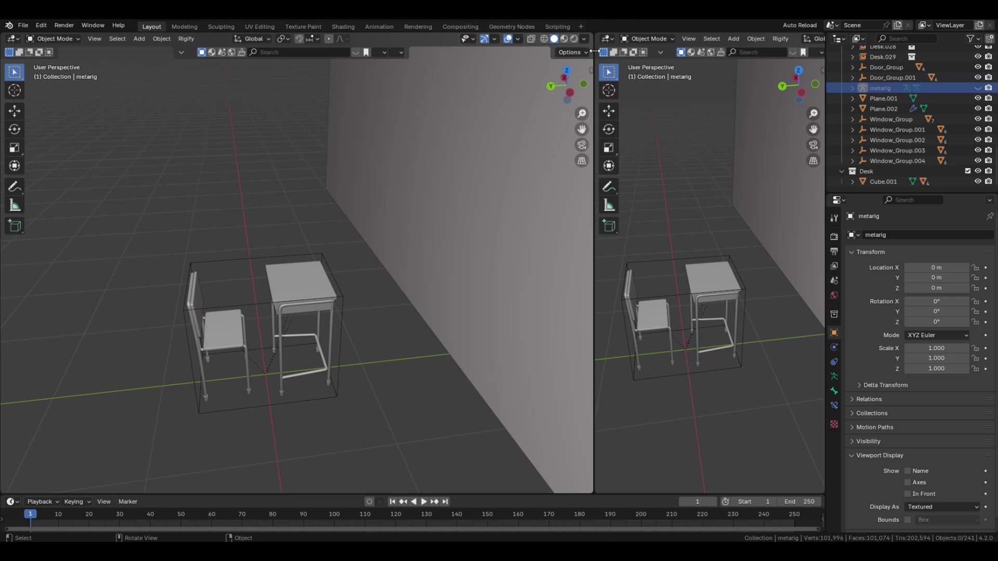
Step: Turn the second viewport into a widened Shader Editor without its sidebar, showing the desk top's material
{"action": "left_click", "coordinate": [607, 39]}
{"action": "left_click", "coordinate": [250, 130]}
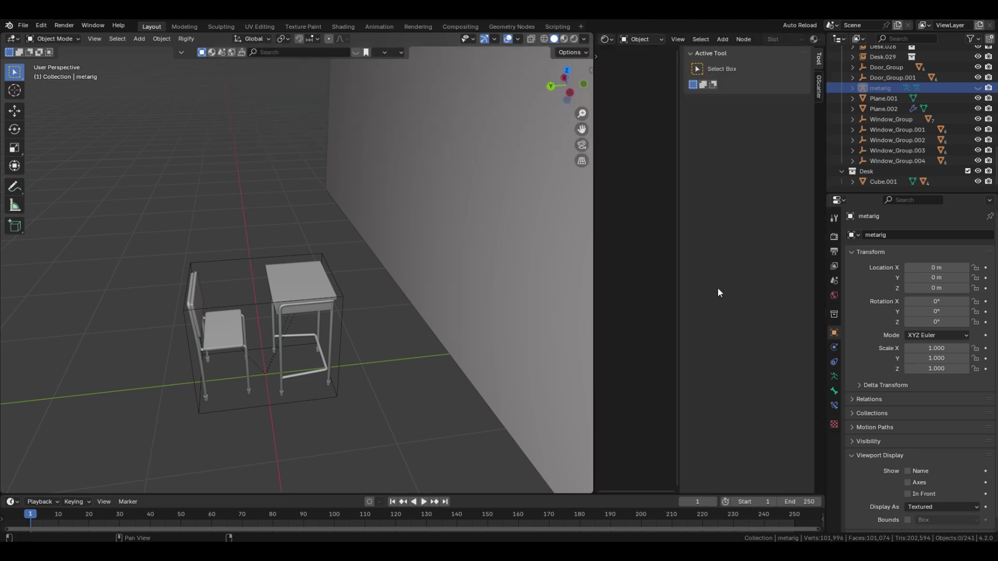
{"action": "key", "text": "n"}
{"action": "left_click", "coordinate": [291, 284]}
{"action": "left_click_drag", "start_coordinate": [594, 274], "coordinate": [406, 271]}
{"action": "middle_click_drag", "start_coordinate": [457, 275], "coordinate": [547, 268]}
{"action": "middle_click_drag", "start_coordinate": [547, 268], "coordinate": [529, 67], "text": "ctrl"}
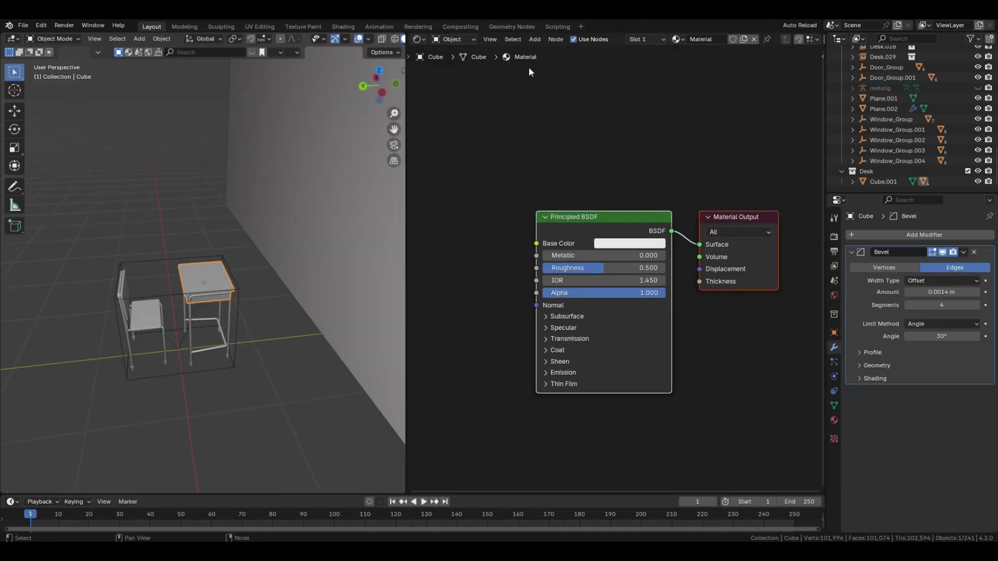
Step: Show the 3D view in Material Preview around the desk set and check the Node Wrangler add-on in the preferences
{"action": "left_click", "coordinate": [375, 40]}
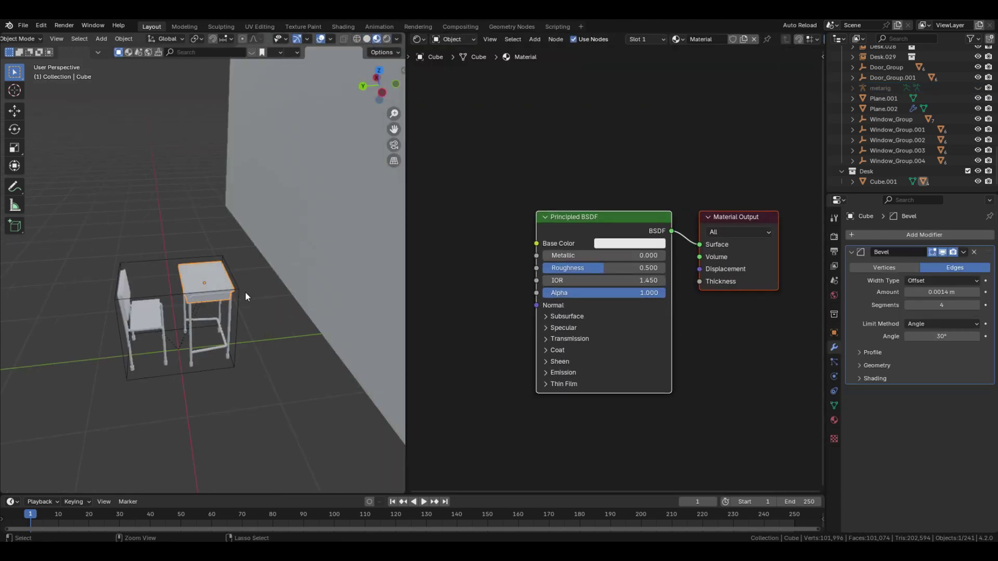
{"action": "mouse_move", "coordinate": [244, 291]}
{"action": "middle_mouse_down", "text": "ctrl"}
{"action": "mouse_move", "coordinate": [240, 217]}
{"action": "mouse_move", "coordinate": [239, 234]}
{"action": "middle_mouse_up", "text": "ctrl"}
{"action": "middle_click_drag", "start_coordinate": [239, 234], "coordinate": [289, 275]}
{"action": "middle_click_drag", "start_coordinate": [289, 275], "coordinate": [294, 316]}
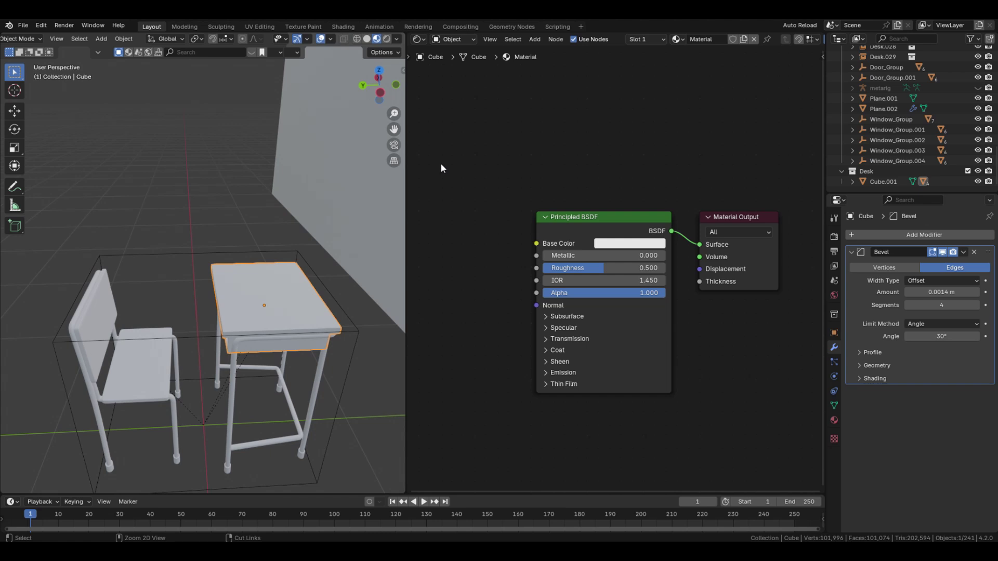
{"action": "key", "text": "ctrl+comma"}
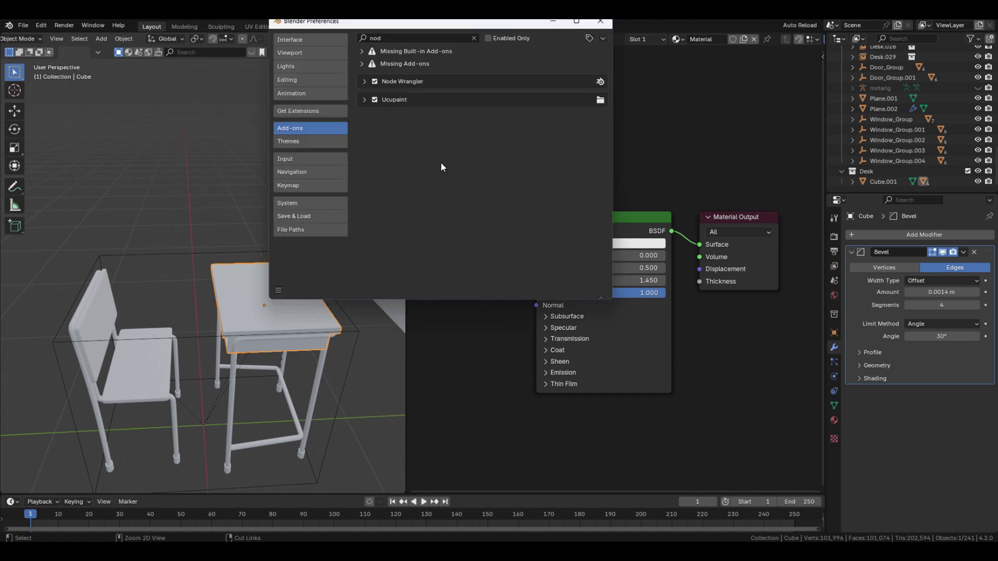
{"action": "left_click", "coordinate": [600, 23]}
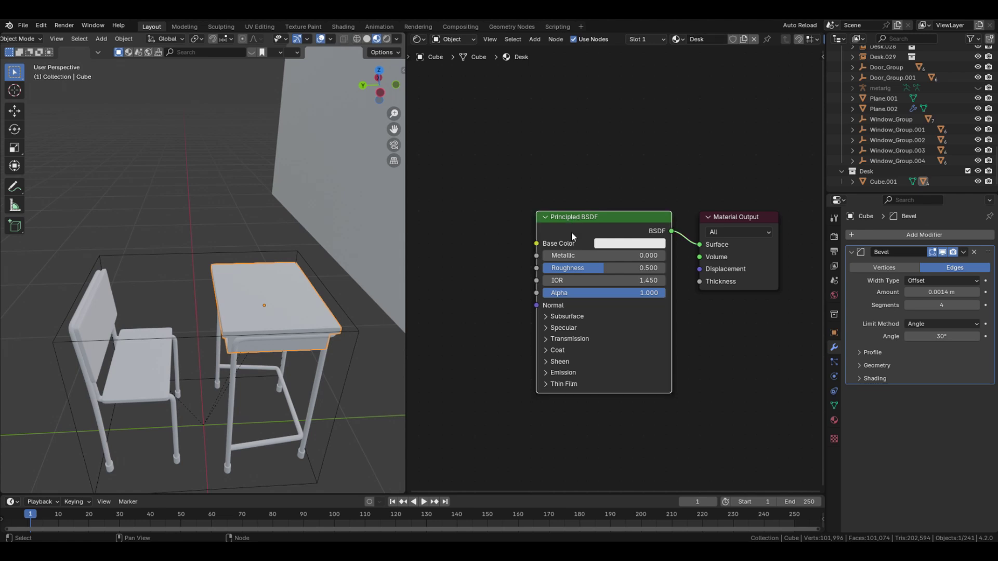
Step: Build the Desk material with Node Wrangler's Principled Texture Setup from the four Wood058_2K-JPG images in F:\Wood
{"action": "key", "text": "ctrl+shift+t"}
{"action": "scroll", "coordinate": [229, 312], "scroll_direction": "down", "scroll_amount": 5}
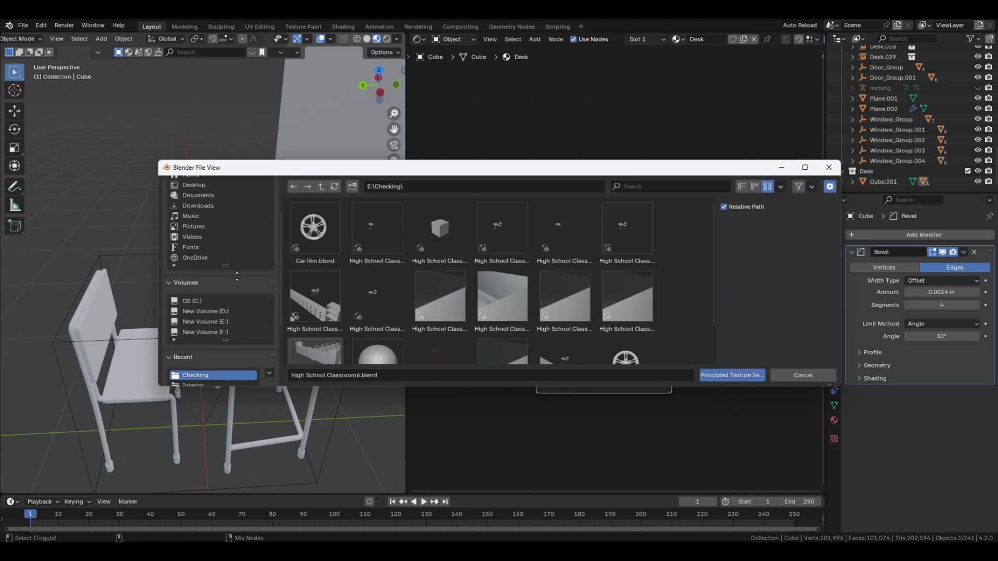
{"action": "left_click", "coordinate": [229, 331]}
{"action": "double_click", "coordinate": [449, 250]}
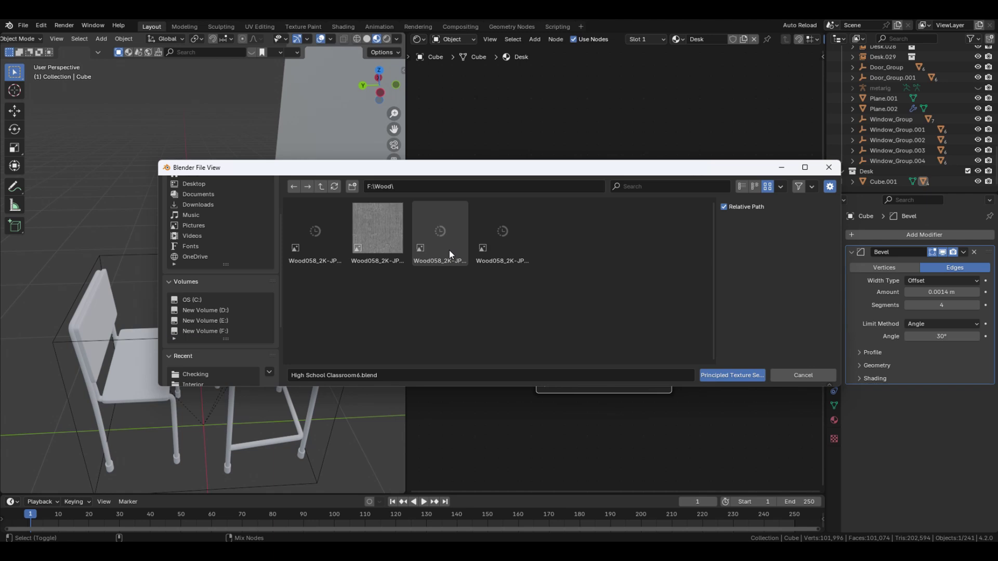
{"action": "left_click", "coordinate": [317, 239]}
{"action": "left_click", "coordinate": [368, 238], "text": "ctrl"}
{"action": "left_click", "coordinate": [440, 236], "text": "ctrl"}
{"action": "left_click", "coordinate": [509, 232], "text": "ctrl"}
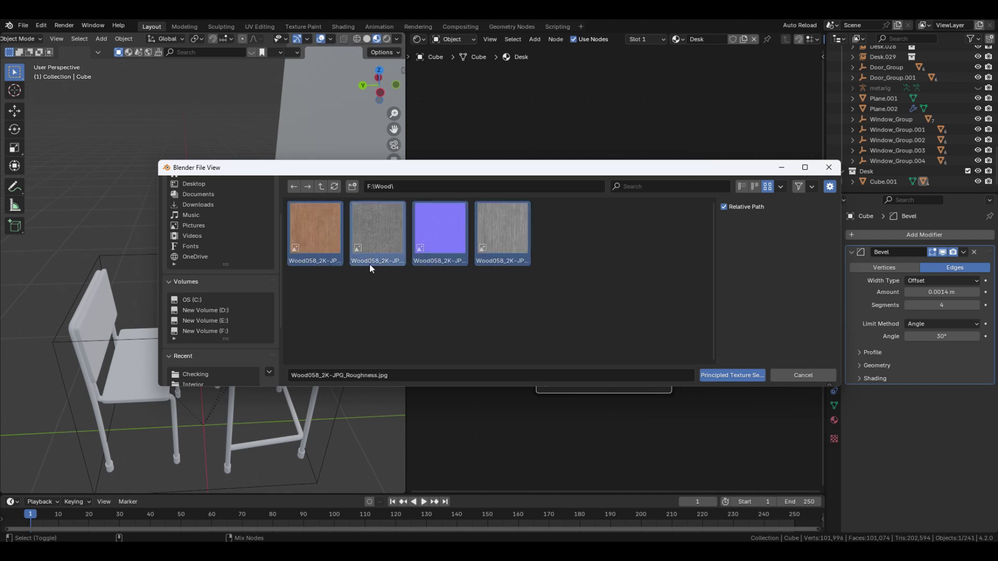
{"action": "left_click", "coordinate": [732, 375]}
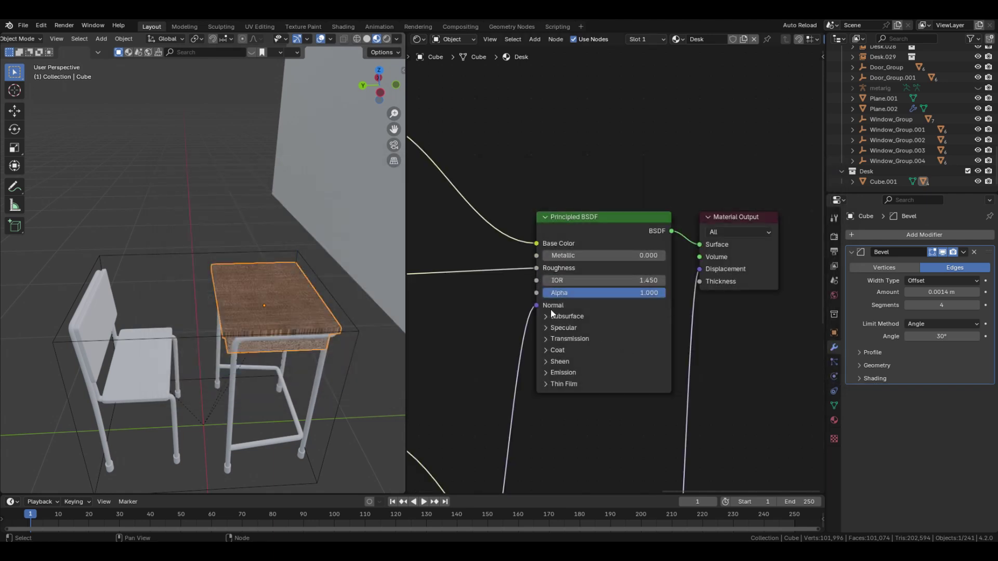
Step: Set the Desk material's Displacement scale to 0.002 and its Mapping scale to 5 on all three axes
{"action": "scroll", "coordinate": [564, 301], "scroll_direction": "down", "scroll_amount": 6, "text": "shift"}
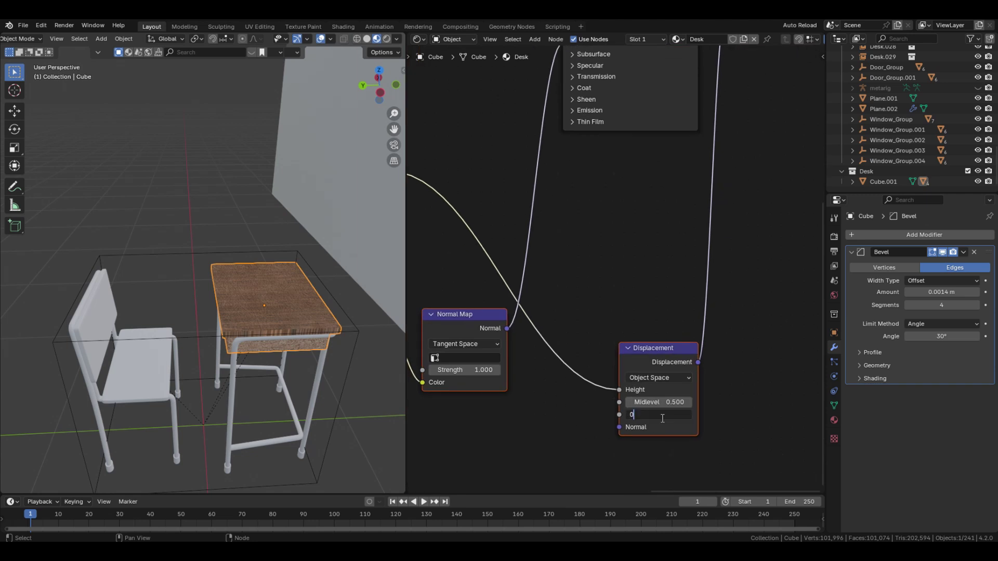
{"action": "key", "text": "Return"}
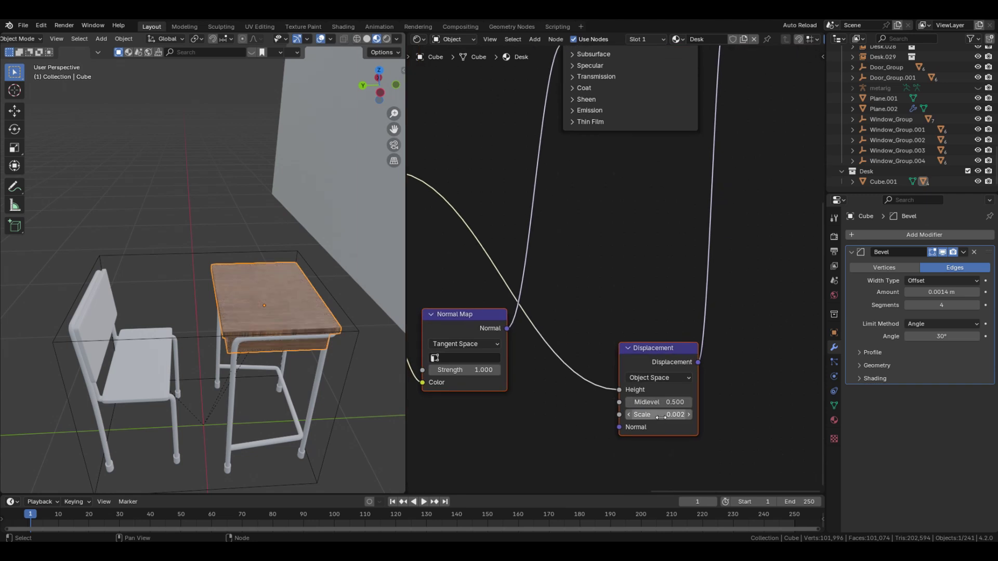
{"action": "mouse_move", "coordinate": [465, 235]}
{"action": "middle_mouse_down"}
{"action": "mouse_move", "coordinate": [546, 267]}
{"action": "mouse_move", "coordinate": [815, 327]}
{"action": "middle_mouse_up"}
{"action": "left_click_drag", "start_coordinate": [513, 224], "coordinate": [512, 249]}
{"action": "type", "text": "5"}
{"action": "key", "text": "Return"}
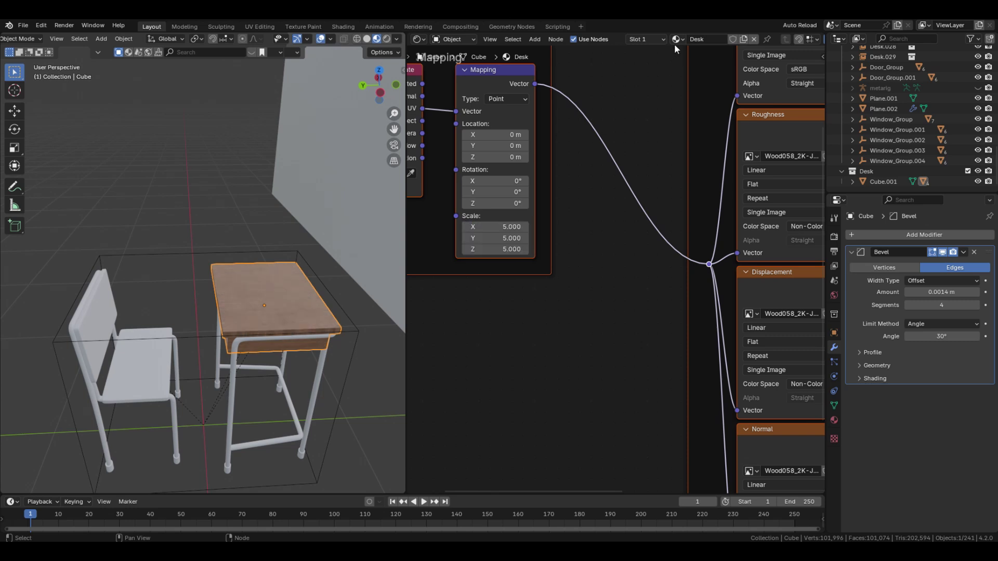
Step: Assign the Desk material to the chair's seat and backrest, and unwrap the whole desk top mesh with Smart UV Project
{"action": "left_click_drag", "start_coordinate": [677, 39], "coordinate": [107, 310]}
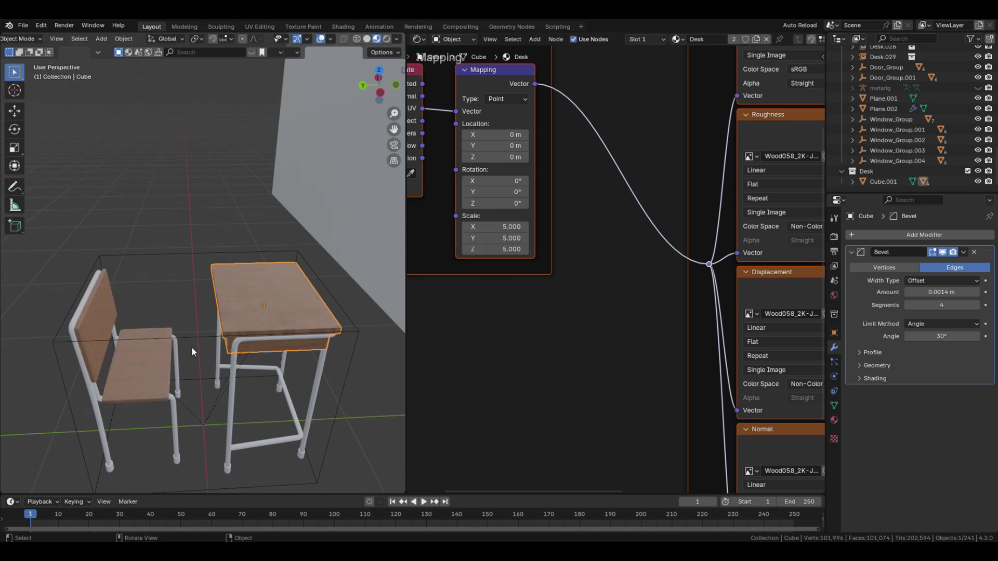
{"action": "middle_click_drag", "start_coordinate": [191, 347], "coordinate": [242, 317]}
{"action": "key", "text": "Tab"}
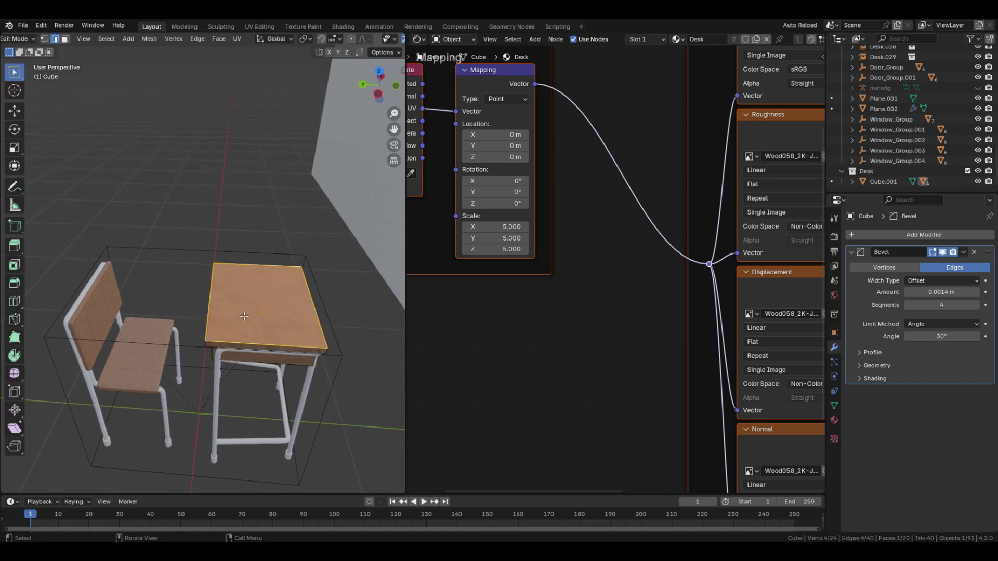
{"action": "key", "text": "a"}
{"action": "key", "text": "u"}
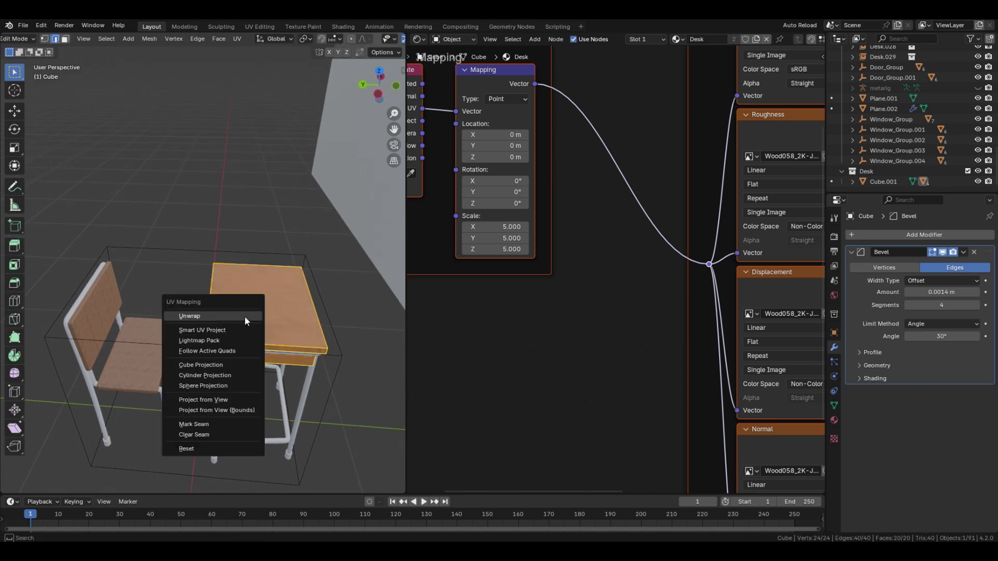
{"action": "left_click", "coordinate": [242, 325]}
{"action": "left_click", "coordinate": [246, 424]}
{"action": "key", "text": "Tab"}
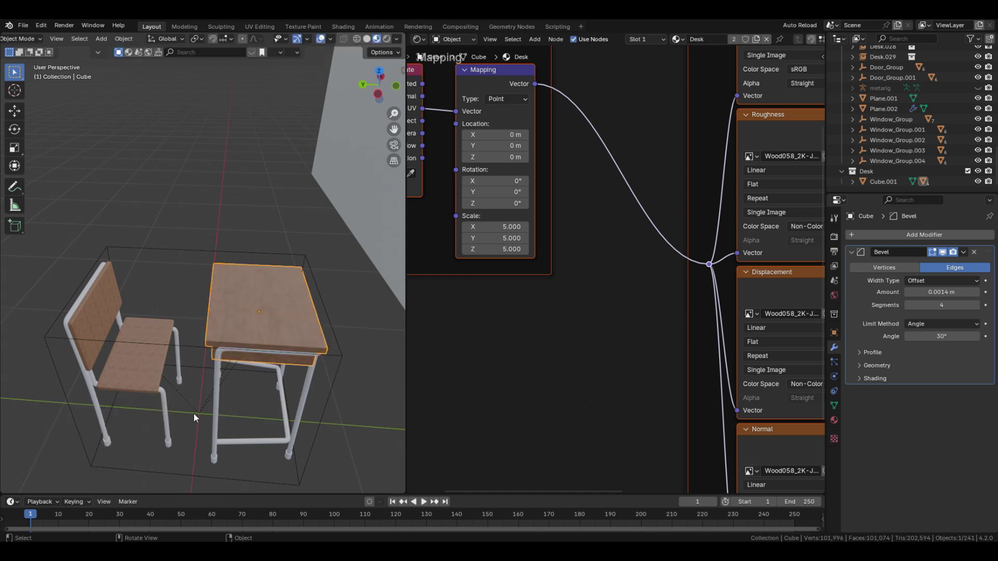
Step: Unwrap the whole chair seat and backrest mesh with Smart UV Project
{"action": "left_click", "coordinate": [142, 384]}
{"action": "key", "text": "Tab"}
{"action": "key", "text": "a"}
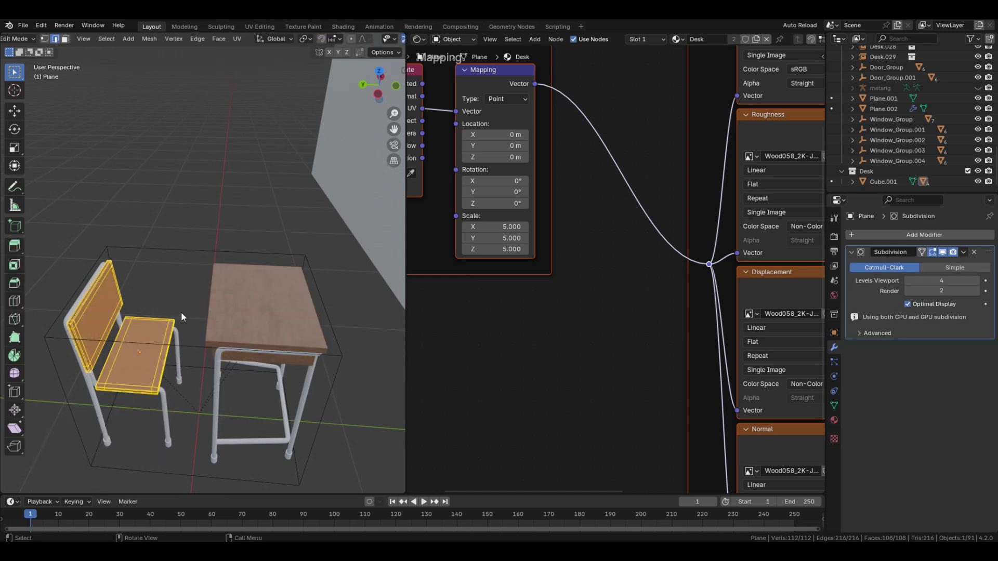
{"action": "key", "text": "u"}
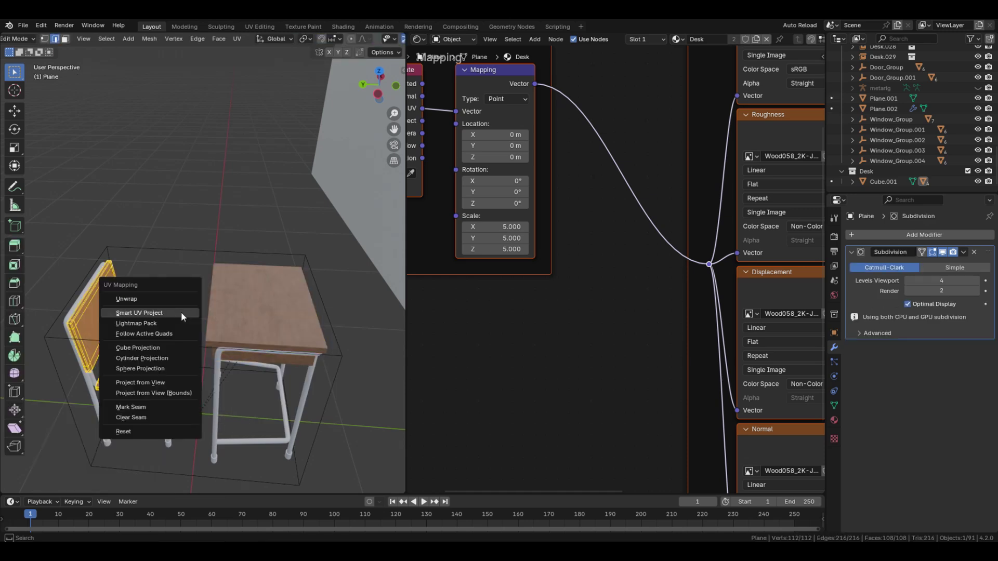
{"action": "left_click", "coordinate": [181, 316]}
{"action": "left_click", "coordinate": [185, 414]}
{"action": "key", "text": "Tab"}
Step: Give the chair frame a new material named Metal
{"action": "left_click", "coordinate": [168, 414]}
{"action": "left_click", "coordinate": [677, 43]}
{"action": "double_click", "coordinate": [706, 43]}
{"action": "type", "text": "M"}
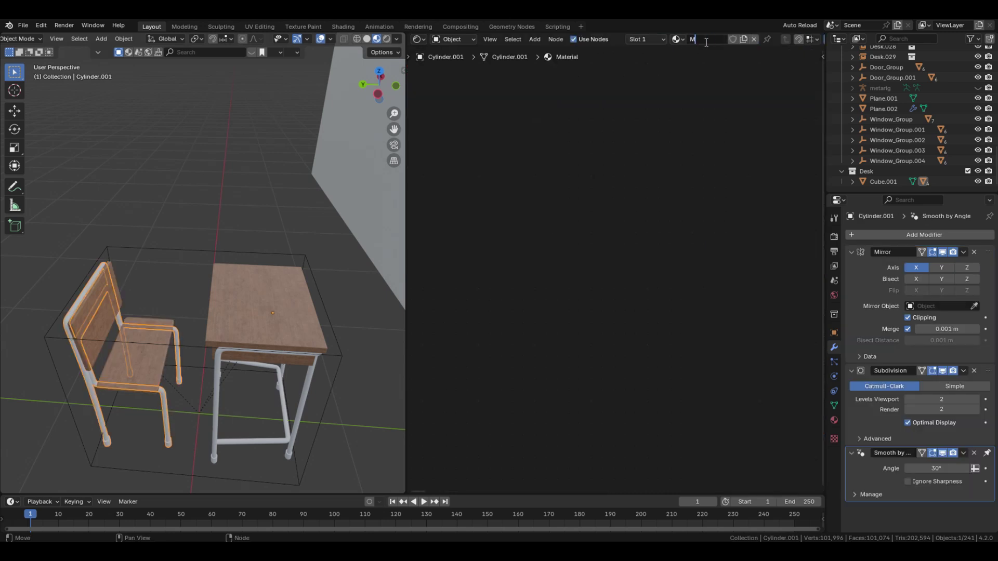
{"action": "type", "text": "etal"}
{"action": "key", "text": "Return"}
{"action": "key", "text": "Home"}
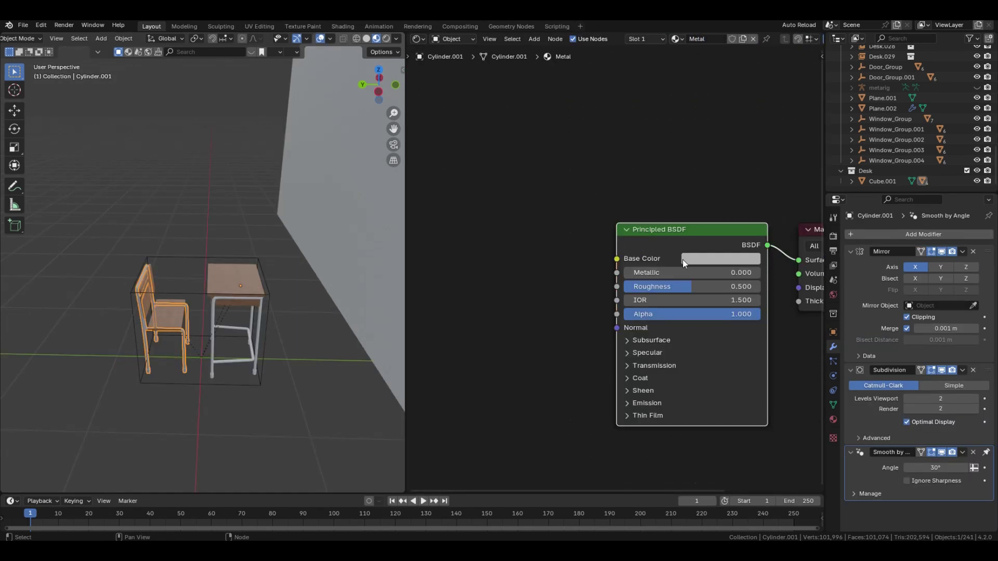
Step: Set the Metal material's Metallic to 1.000 and its Roughness to 0.286
{"action": "left_click", "coordinate": [702, 258]}
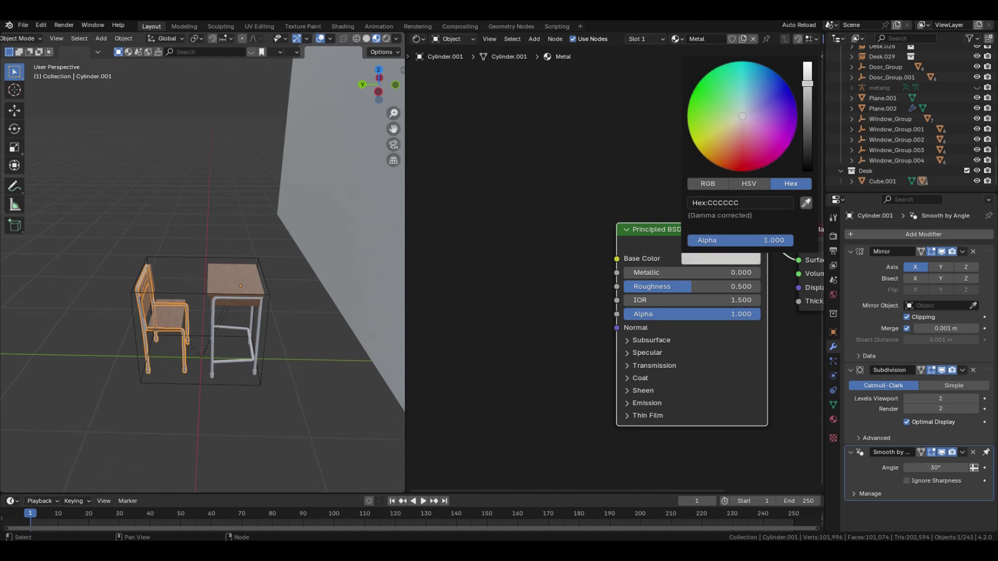
{"action": "left_click_drag", "start_coordinate": [661, 276], "coordinate": [761, 274]}
{"action": "left_click_drag", "start_coordinate": [691, 286], "coordinate": [663, 286]}
{"action": "middle_click_drag", "start_coordinate": [574, 279], "coordinate": [611, 283]}
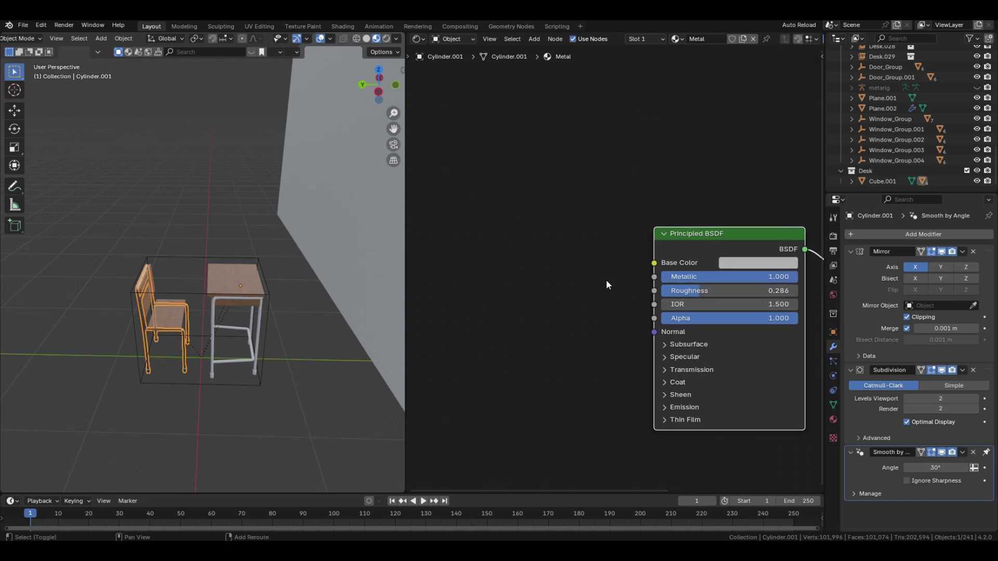
Step: Add a Noise Texture with Texture Coordinate and Mapping nodes, and feed the Mapping vector from the Object coordinates
{"action": "key", "text": "shift+a"}
{"action": "type", "text": "noise"}
{"action": "key", "text": "Return"}
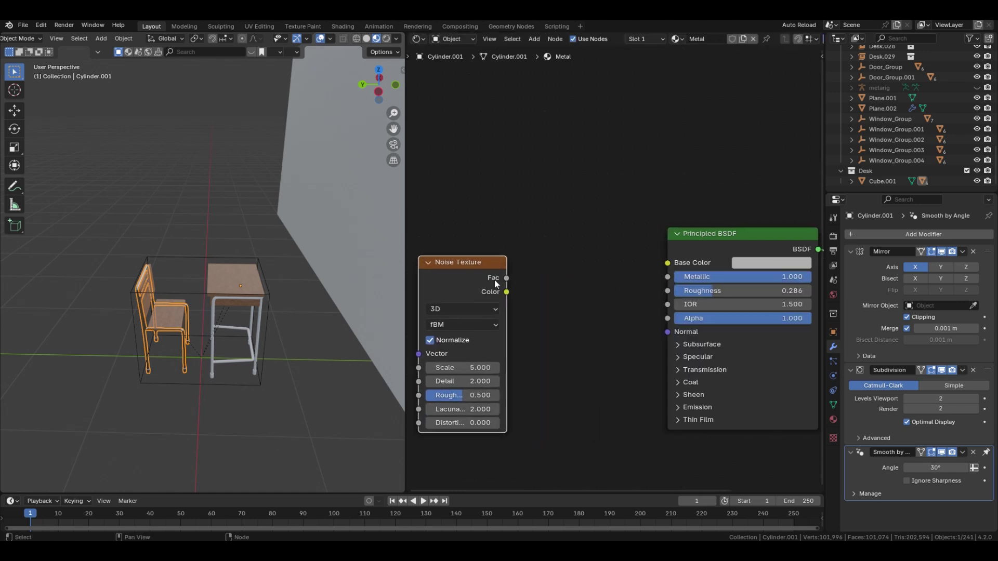
{"action": "left_click", "coordinate": [572, 276]}
{"action": "key", "text": "ctrl+t"}
{"action": "scroll", "coordinate": [282, 334], "scroll_direction": "up", "scroll_amount": 5}
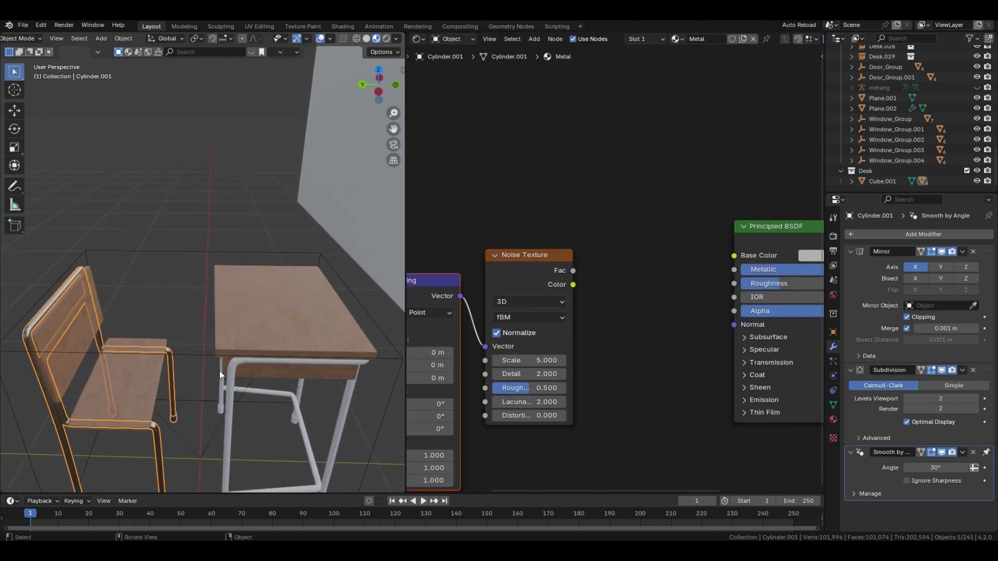
{"action": "middle_click_drag", "start_coordinate": [501, 336], "coordinate": [639, 320]}
{"action": "left_click_drag", "start_coordinate": [486, 320], "coordinate": [511, 311]}
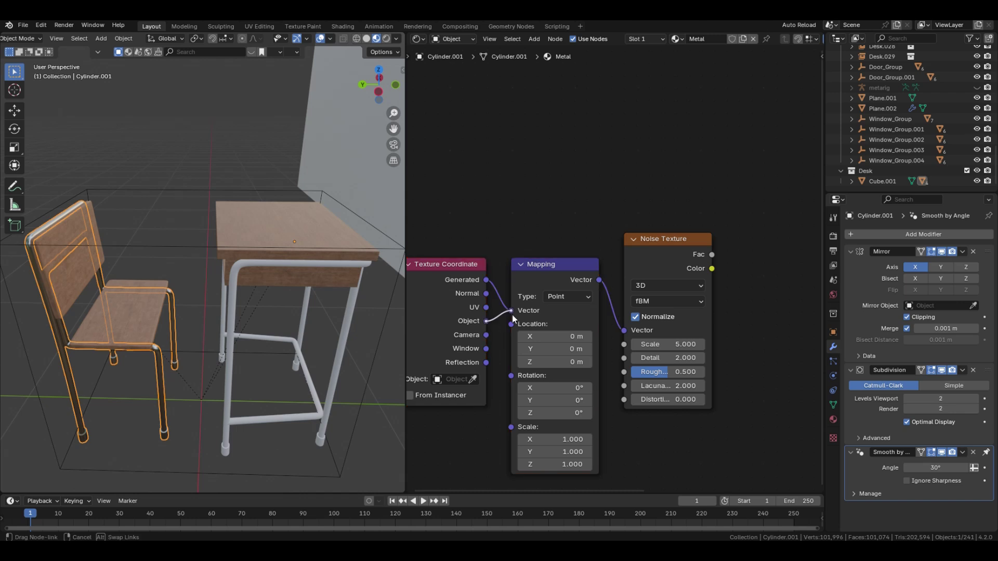
Step: Connect the noise Fac through a new Bump node's Height to the Principled BSDF Normal, with Bump Strength 0.067
{"action": "scroll", "coordinate": [598, 302], "scroll_direction": "down", "scroll_amount": 2}
{"action": "middle_click_drag", "start_coordinate": [700, 287], "coordinate": [663, 286]}
{"action": "scroll", "coordinate": [719, 328], "scroll_direction": "up", "scroll_amount": 2}
{"action": "middle_click_drag", "start_coordinate": [718, 333], "coordinate": [646, 327]}
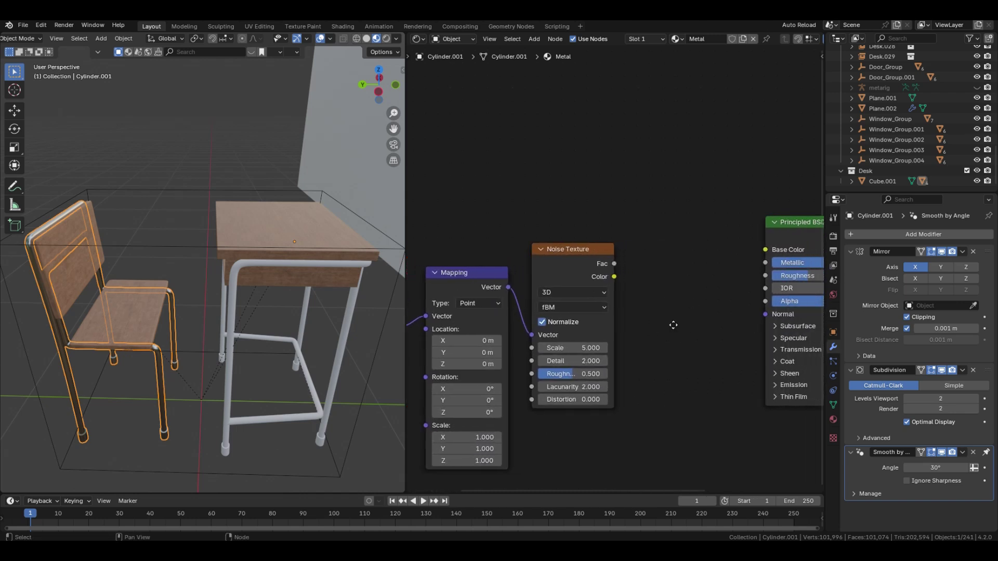
{"action": "left_click_drag", "start_coordinate": [588, 257], "coordinate": [738, 308]}
{"action": "key", "text": "shift+a"}
{"action": "type", "text": "b"}
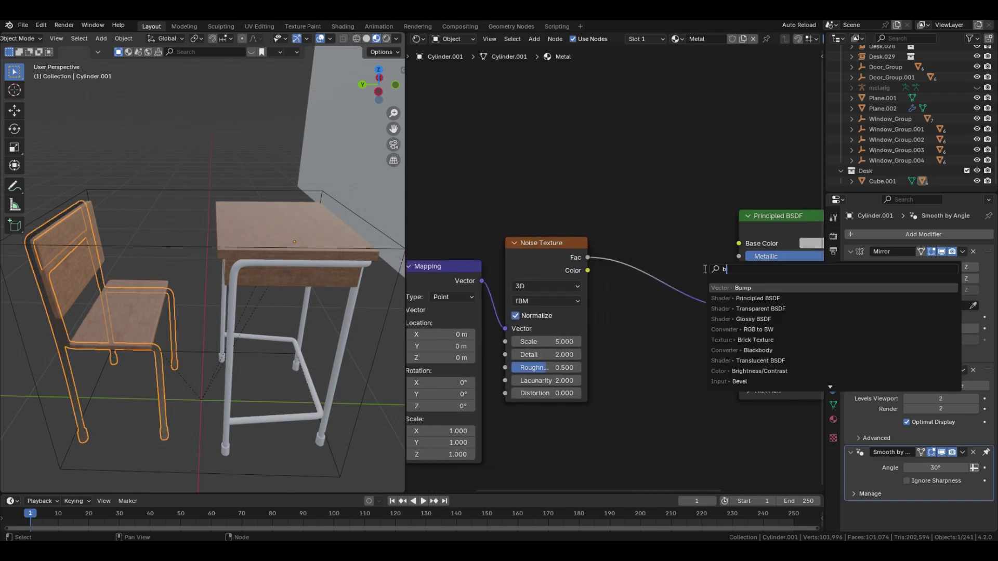
{"action": "type", "text": "u"}
{"action": "key", "text": "Return"}
{"action": "left_click", "coordinate": [622, 244]}
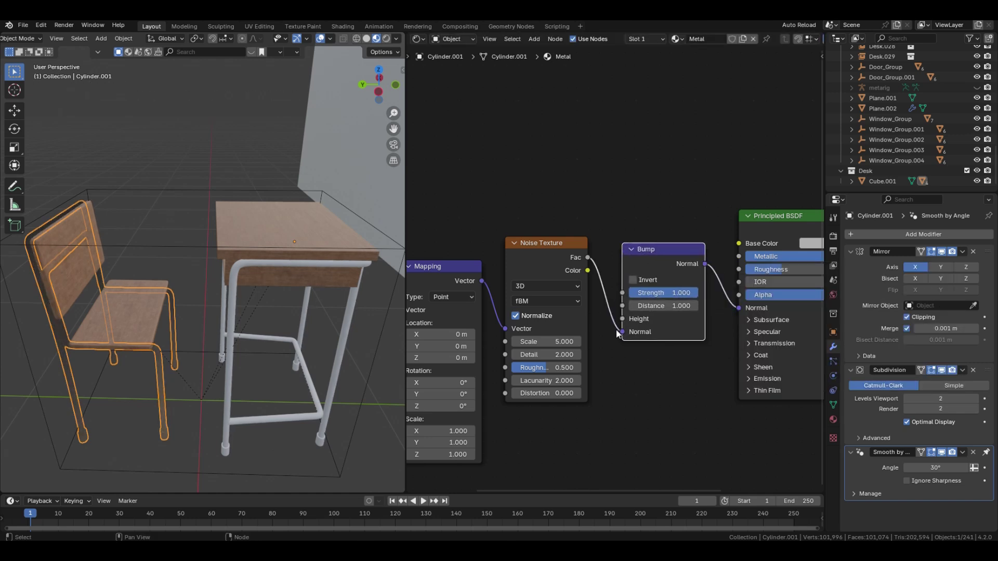
{"action": "left_click_drag", "start_coordinate": [621, 331], "coordinate": [622, 320]}
{"action": "middle_click_drag", "start_coordinate": [621, 320], "coordinate": [593, 318]}
{"action": "double_click", "coordinate": [643, 288]}
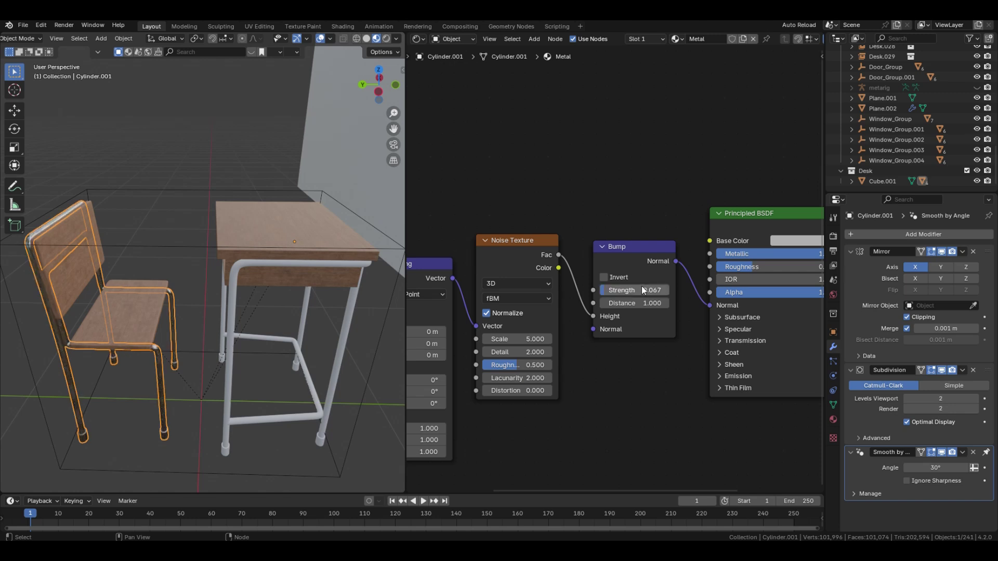
{"action": "key", "text": "Return"}
Step: Set the Noise Texture's Scale to 20 and Detail to 15, and assign the Metal material to the desk's legs
{"action": "double_click", "coordinate": [521, 339]}
{"action": "type", "text": "2"}
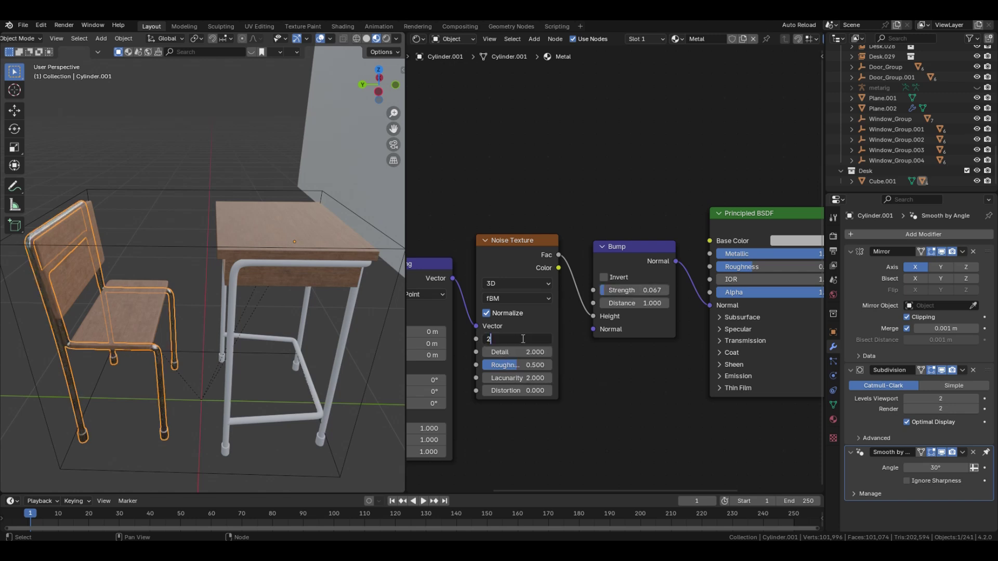
{"action": "type", "text": "0"}
{"action": "key", "text": "Return"}
{"action": "double_click", "coordinate": [523, 351]}
{"action": "type", "text": "15"}
{"action": "key", "text": "Return"}
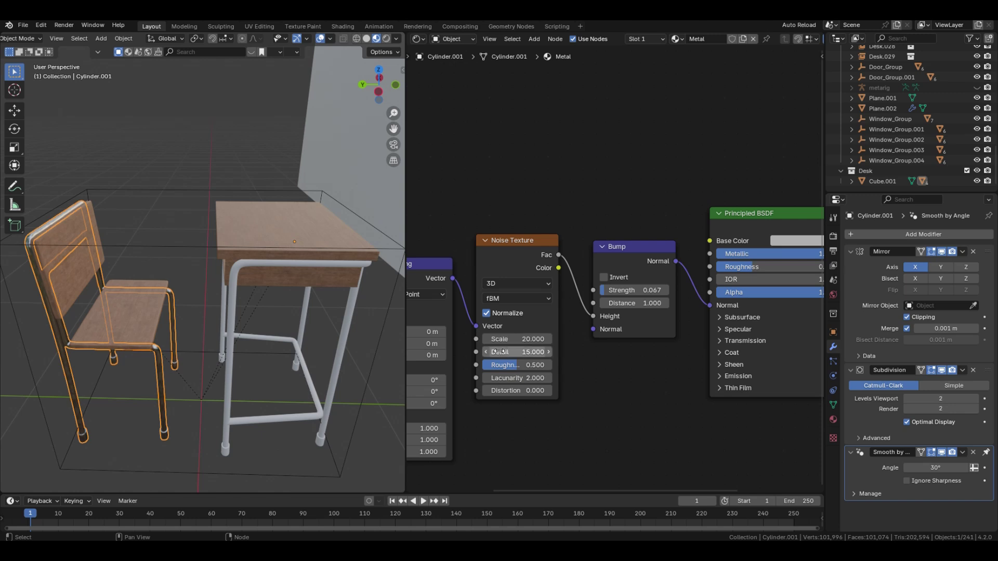
{"action": "left_click_drag", "start_coordinate": [677, 40], "coordinate": [231, 291]}
Step: Assign the Metal material to the large wall plane and make it an independent copy
{"action": "scroll", "coordinate": [301, 193], "scroll_direction": "down", "scroll_amount": 3}
{"action": "middle_click_drag", "start_coordinate": [329, 186], "coordinate": [144, 237], "text": "shift"}
{"action": "left_click", "coordinate": [287, 270]}
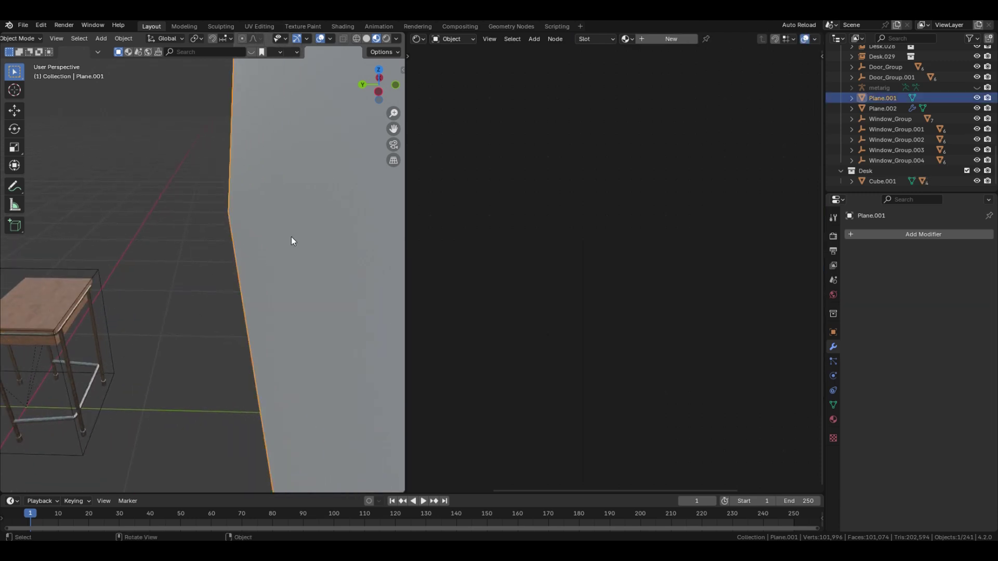
{"action": "left_click", "coordinate": [627, 39]}
{"action": "left_click", "coordinate": [638, 65]}
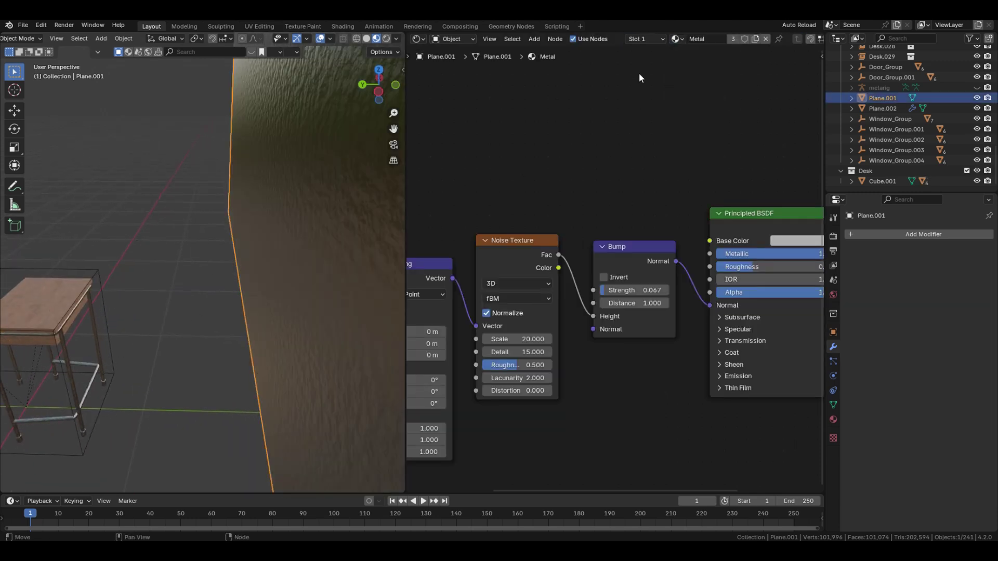
{"action": "left_click", "coordinate": [756, 38]}
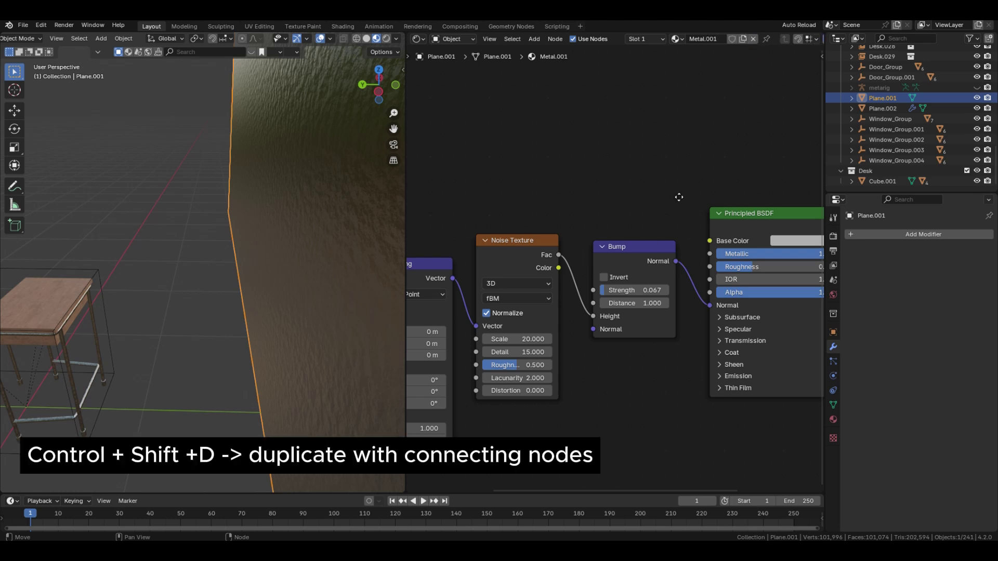
Step: Duplicate the Noise Texture with its Vector link kept, and connect the copy's Fac to the Principled BSDF Base Color
{"action": "middle_click_drag", "start_coordinate": [636, 198], "coordinate": [570, 202]}
{"action": "key", "text": "ctrl+shift+d"}
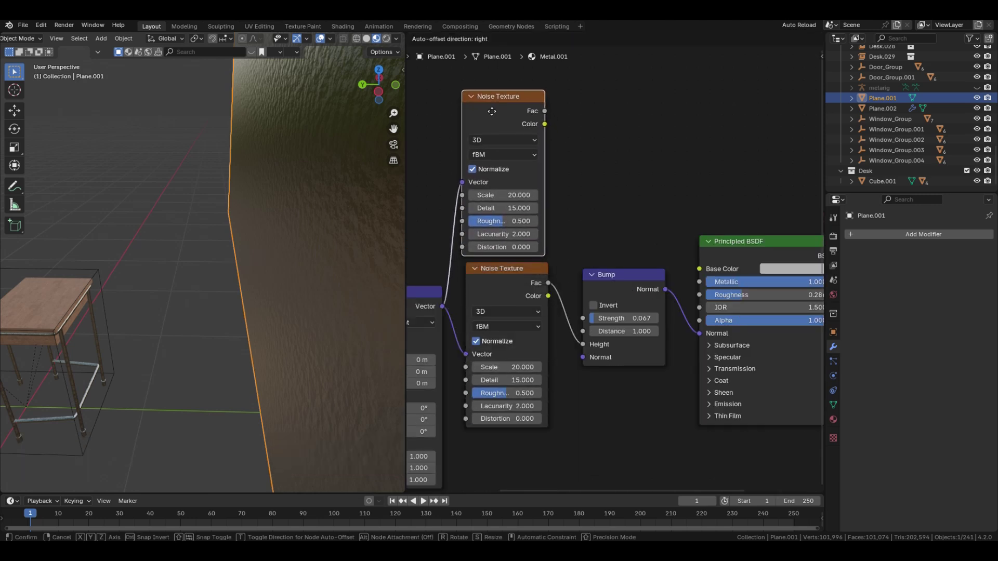
{"action": "left_click", "coordinate": [492, 112]}
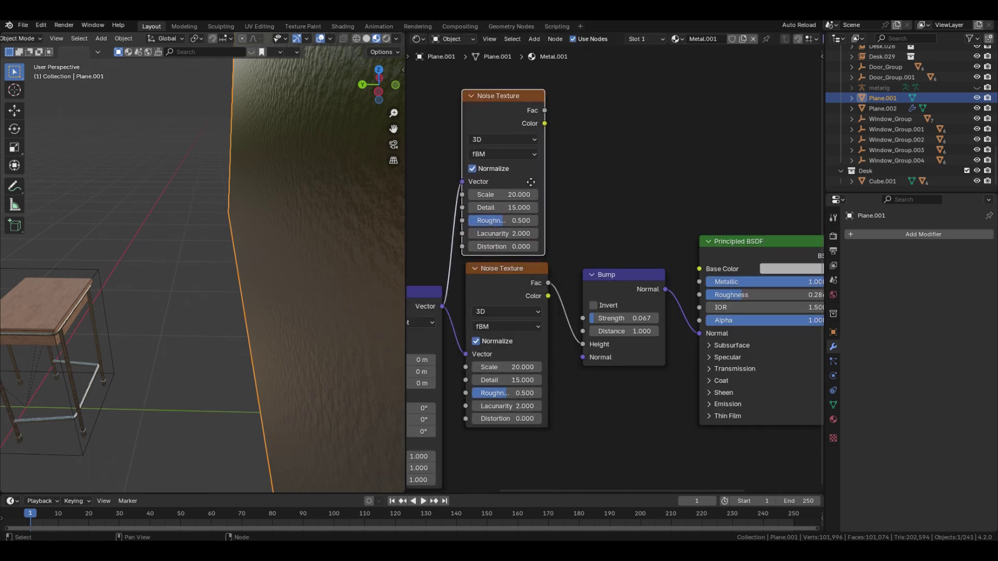
{"action": "middle_click_drag", "start_coordinate": [499, 234], "coordinate": [468, 286]}
{"action": "left_click_drag", "start_coordinate": [513, 162], "coordinate": [667, 321]}
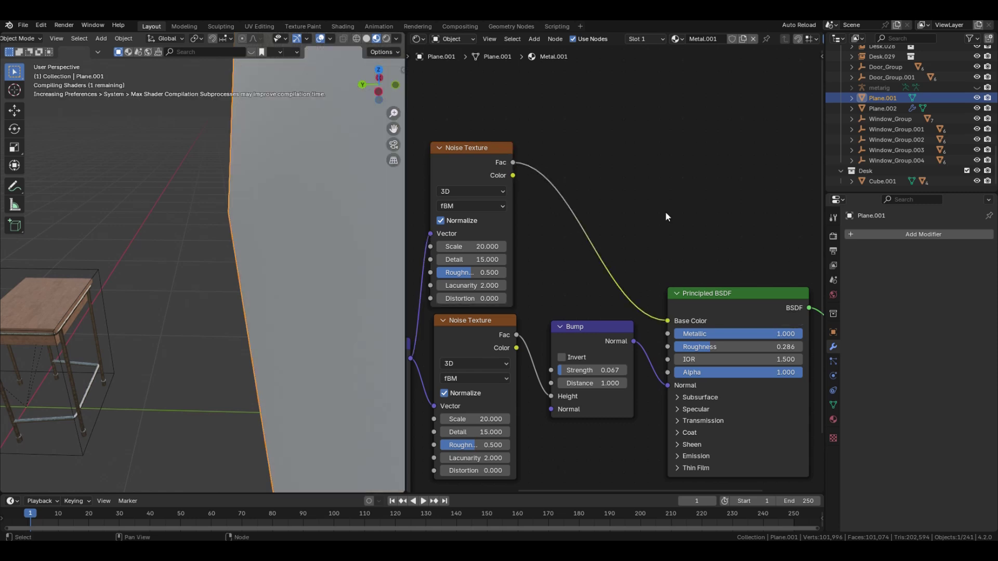
Step: Set the duplicated noise's Scale to 0.4 and Roughness to 1, and the Principled BSDF's Metallic to 0 and Roughness to 1
{"action": "left_click", "coordinate": [485, 247]}
{"action": "type", "text": "0.4"}
{"action": "key", "text": "Return"}
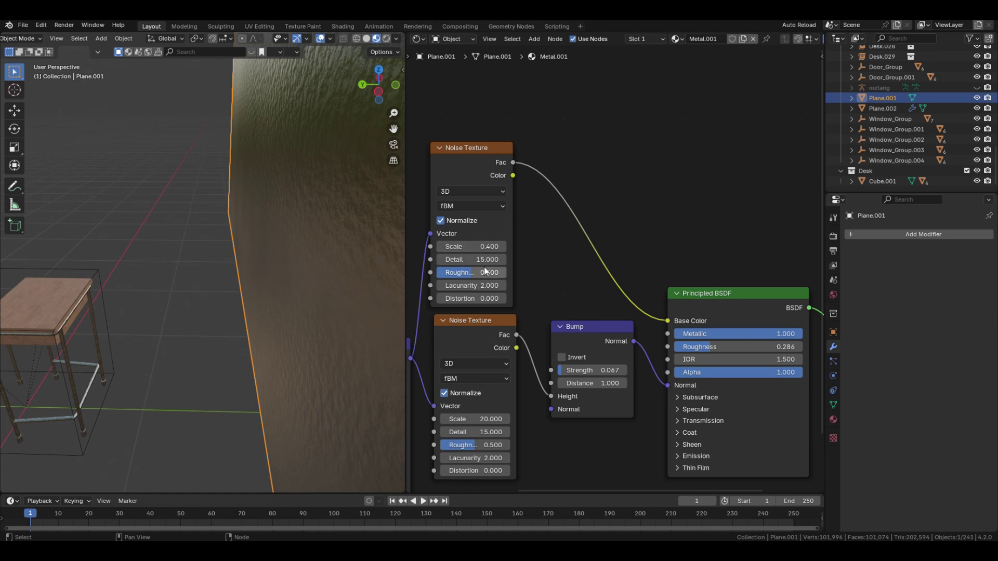
{"action": "left_click_drag", "start_coordinate": [483, 272], "coordinate": [507, 273]}
{"action": "left_click_drag", "start_coordinate": [713, 335], "coordinate": [803, 346]}
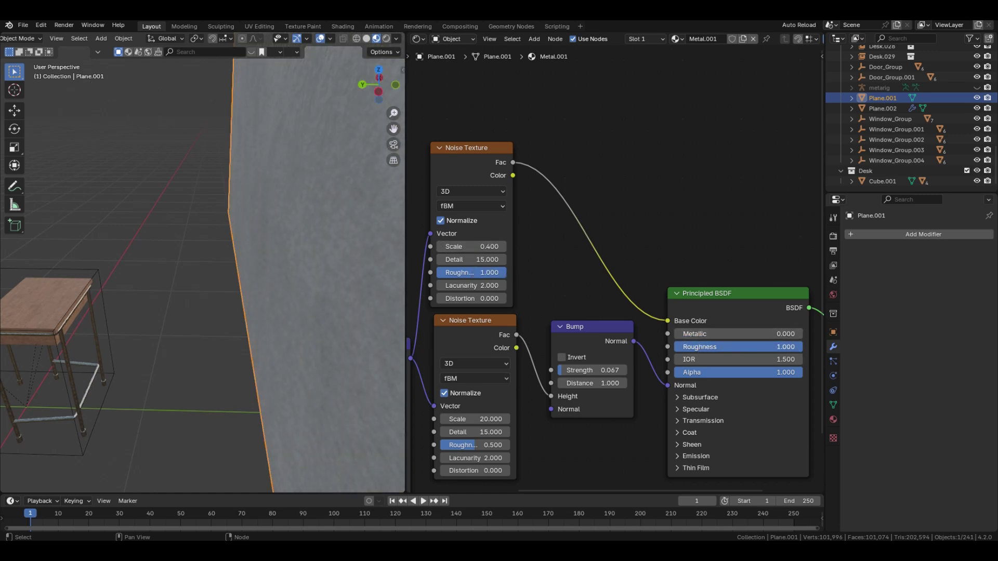
Step: Insert a Color Ramp between the duplicated noise and the Base Color, with its first stop set to light grey D6D6D6
{"action": "key", "text": "shift+a"}
{"action": "type", "text": "ra"}
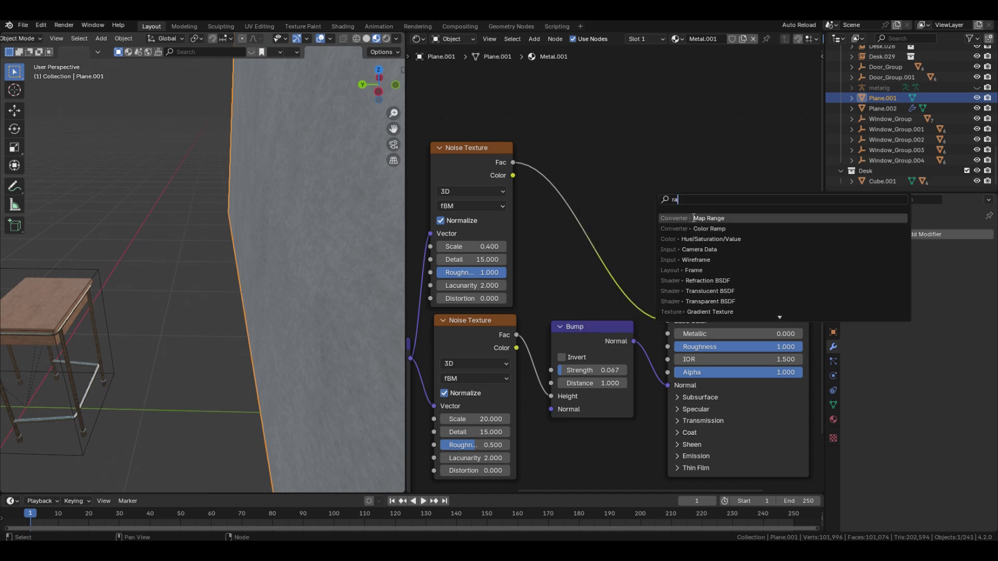
{"action": "left_click", "coordinate": [702, 229]}
{"action": "left_click", "coordinate": [629, 218]}
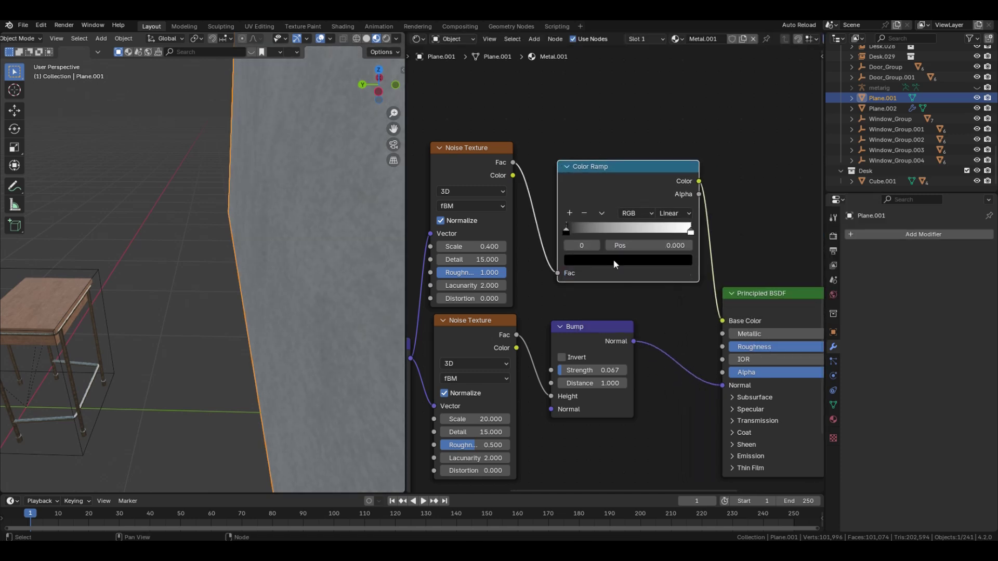
{"action": "left_click", "coordinate": [613, 259]}
{"action": "left_click_drag", "start_coordinate": [678, 134], "coordinate": [682, 91]}
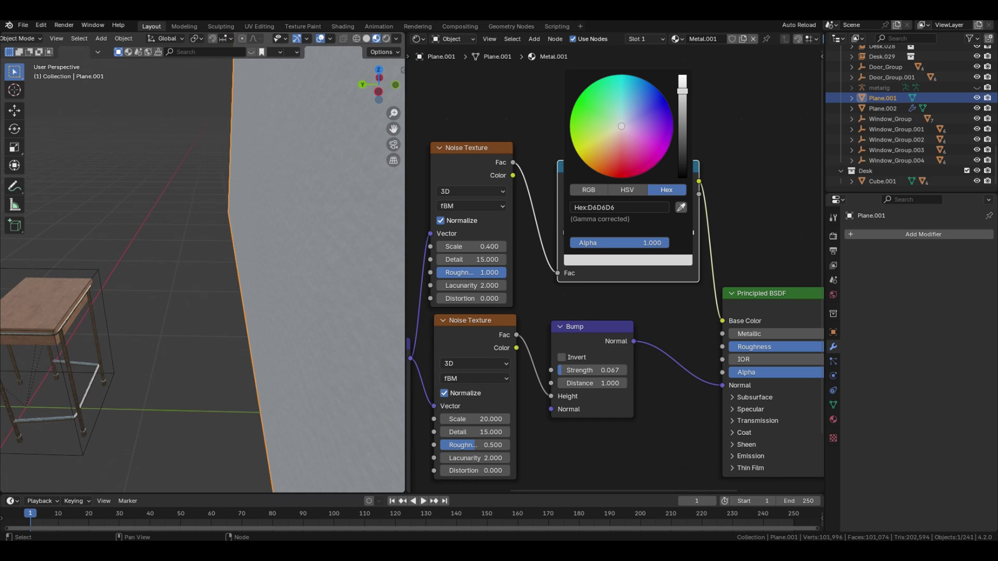
{"action": "scroll", "coordinate": [208, 171], "scroll_direction": "down", "scroll_amount": 5}
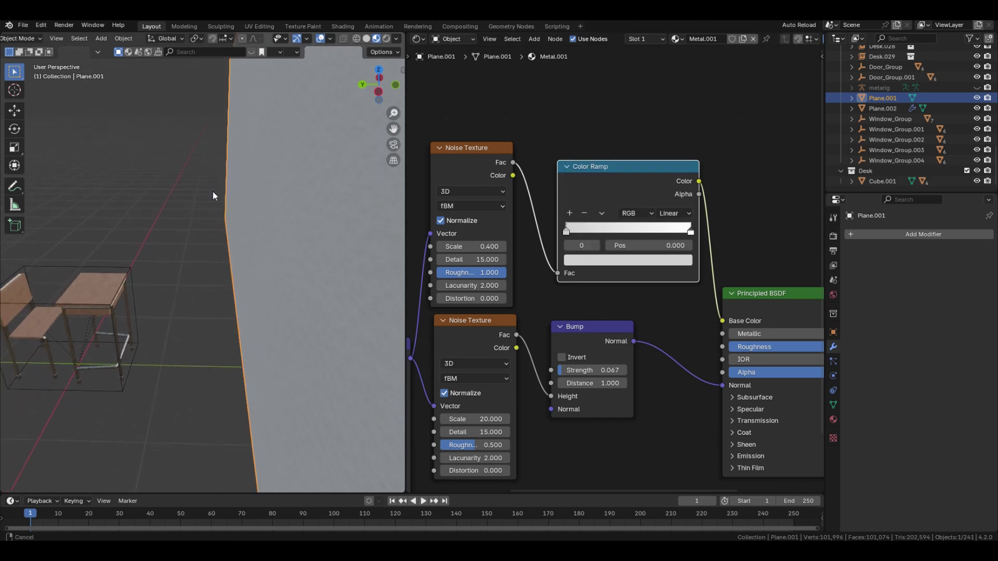
Step: Duplicate the Bump node between the first one and the Principled BSDF, and feed its Height from the upper noise's Fac
{"action": "left_click", "coordinate": [565, 343]}
{"action": "key", "text": "shift+d"}
{"action": "left_click", "coordinate": [670, 342]}
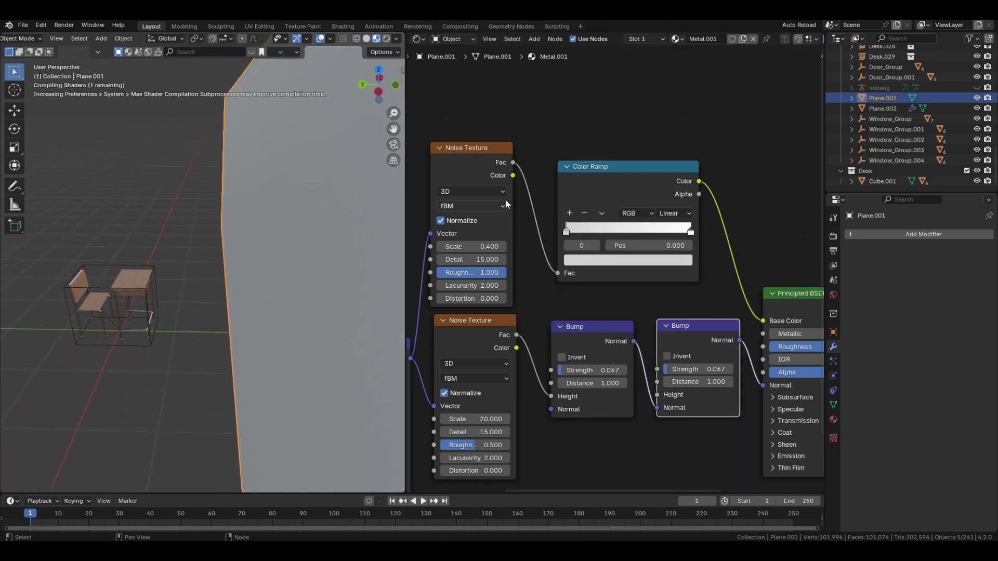
{"action": "left_click_drag", "start_coordinate": [513, 162], "coordinate": [659, 398]}
{"action": "middle_click_drag", "start_coordinate": [824, 263], "coordinate": [633, 267]}
Step: Exit local view, assign Metal.001 to the low shelf row along the wall, and make it an independent copy
{"action": "key", "text": "KP_Divide"}
{"action": "left_click", "coordinate": [225, 338]}
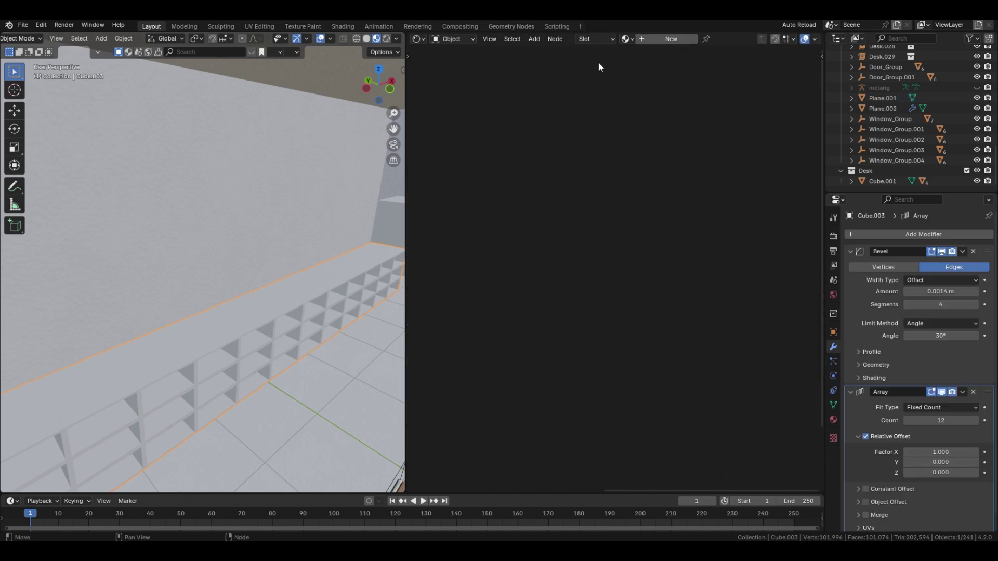
{"action": "left_click", "coordinate": [626, 39]}
{"action": "left_click", "coordinate": [650, 76]}
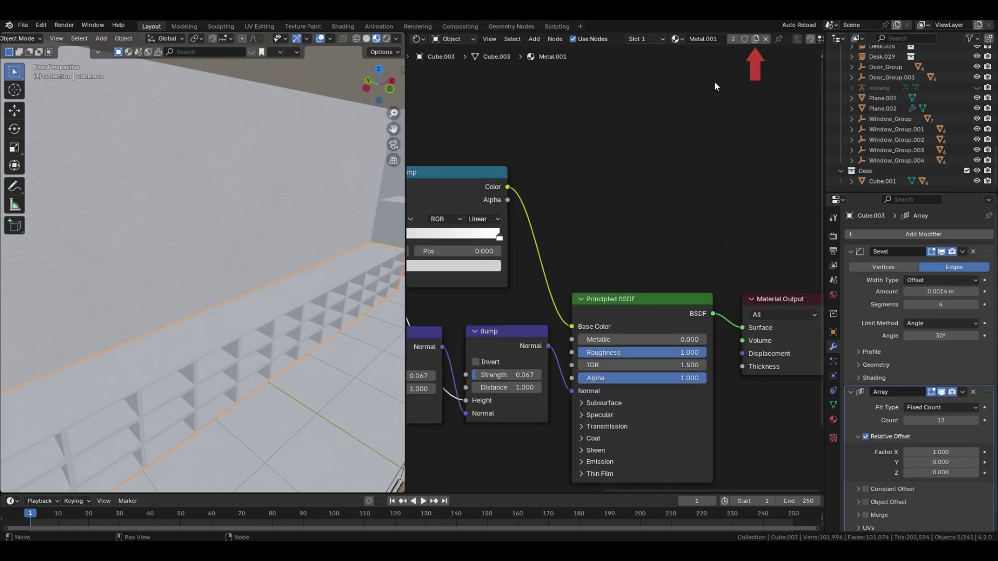
{"action": "left_click", "coordinate": [753, 40]}
Step: Set the upper noise's Scale to 0.2 and Roughness to 0.7, and darken the Color Ramp's first stop to a mid grey
{"action": "middle_click_drag", "start_coordinate": [272, 421], "coordinate": [244, 333]}
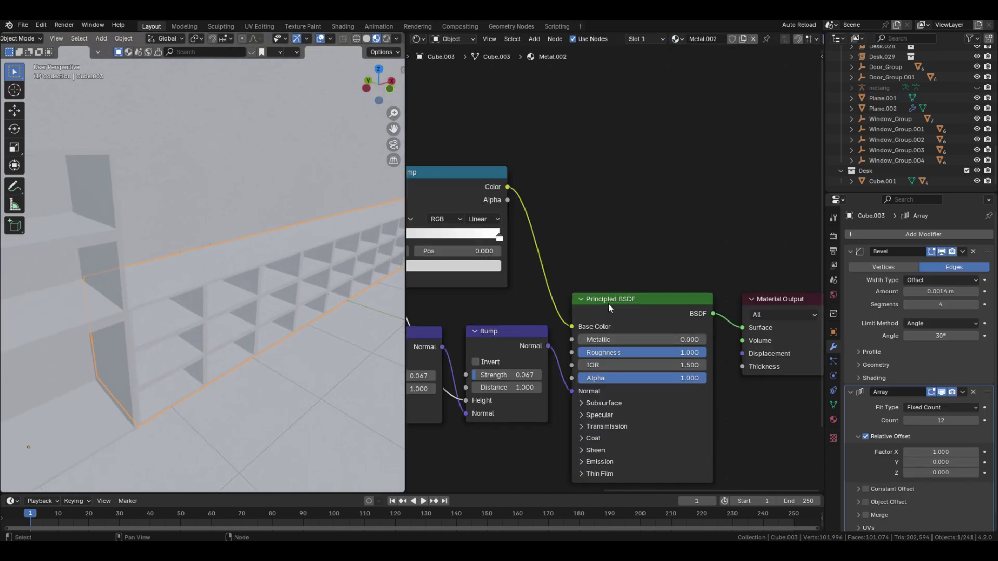
{"action": "scroll", "coordinate": [565, 352], "scroll_direction": "down", "scroll_amount": 2}
{"action": "middle_click_drag", "start_coordinate": [492, 351], "coordinate": [566, 352]}
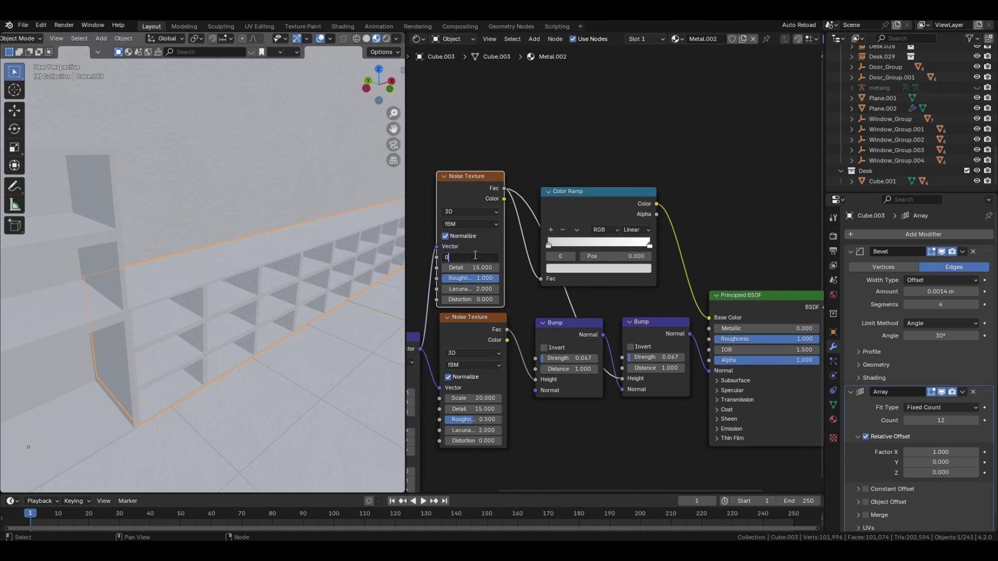
{"action": "type", "text": ".2"}
{"action": "key", "text": "Return"}
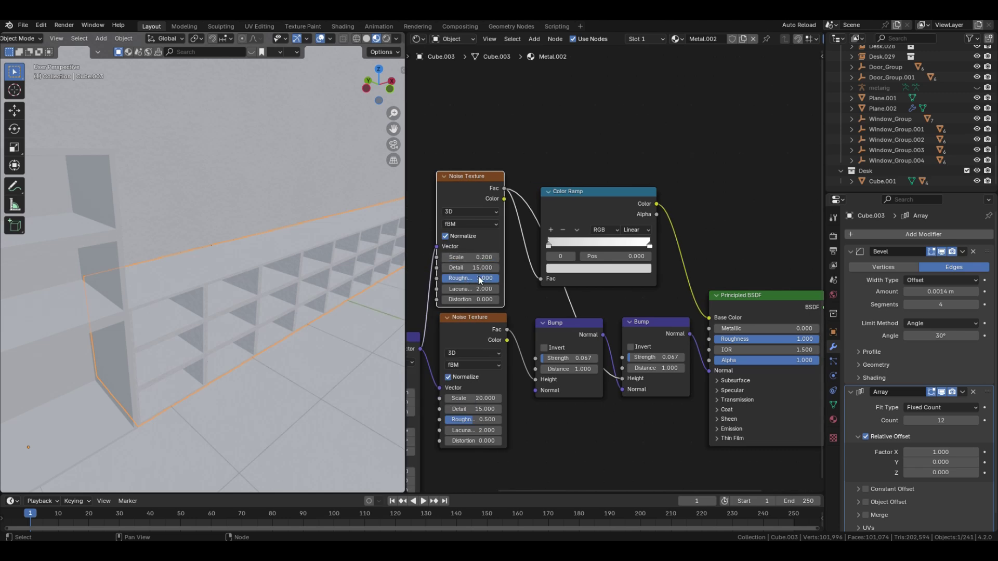
{"action": "left_click", "coordinate": [479, 279]}
{"action": "key", "text": "Return"}
{"action": "left_click", "coordinate": [573, 269]}
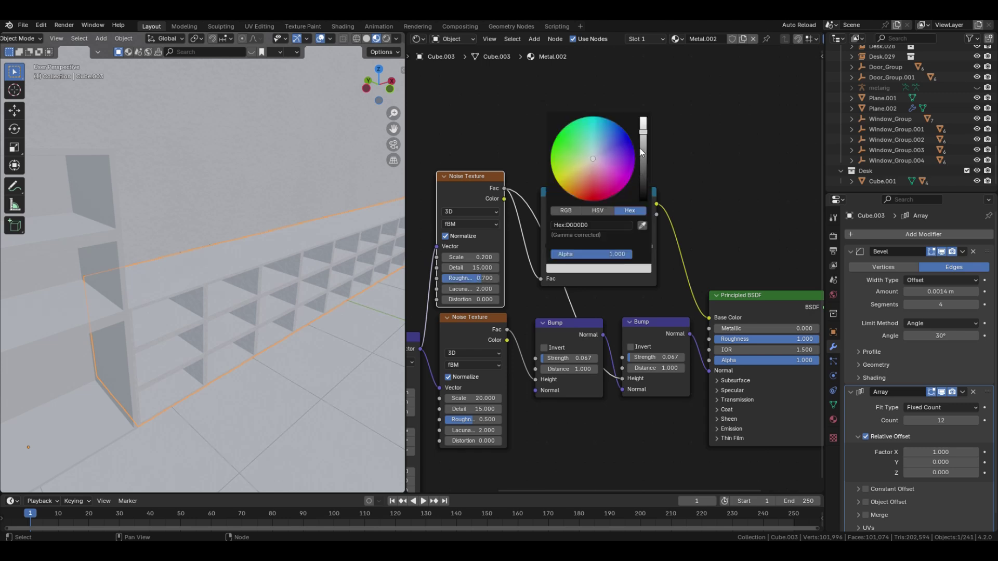
{"action": "left_click_drag", "start_coordinate": [643, 152], "coordinate": [643, 144]}
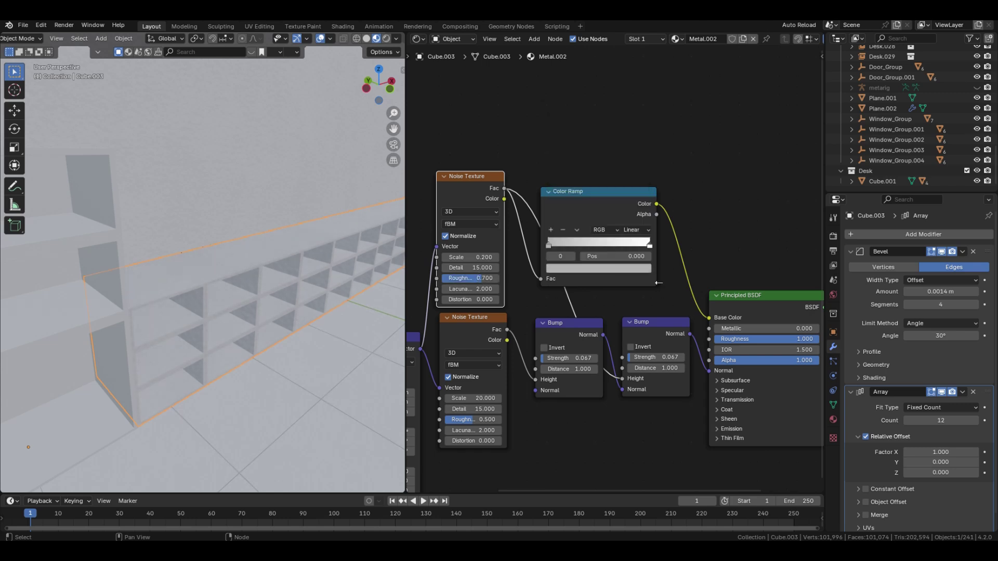
Step: Link the low shelf row's material to the tall shelf units at both of its ends
{"action": "scroll", "coordinate": [598, 275], "scroll_direction": "down", "scroll_amount": 3}
{"action": "scroll", "coordinate": [226, 245], "scroll_direction": "down", "scroll_amount": 3}
{"action": "middle_click_drag", "start_coordinate": [226, 245], "coordinate": [219, 246]}
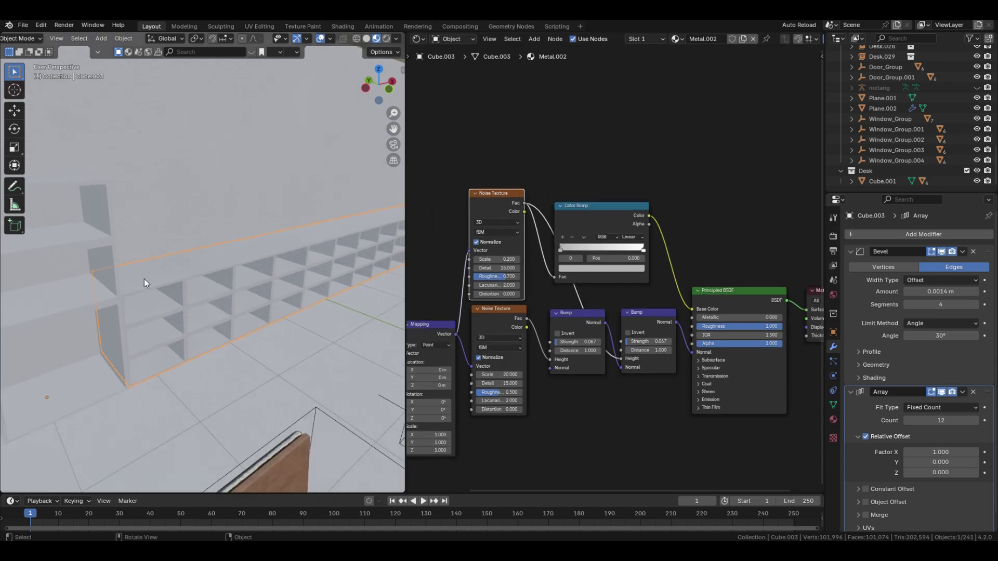
{"action": "left_click", "coordinate": [105, 240], "text": "shift"}
{"action": "left_click", "coordinate": [104, 240]}
{"action": "middle_click_drag", "start_coordinate": [229, 208], "coordinate": [35, 278], "text": "shift"}
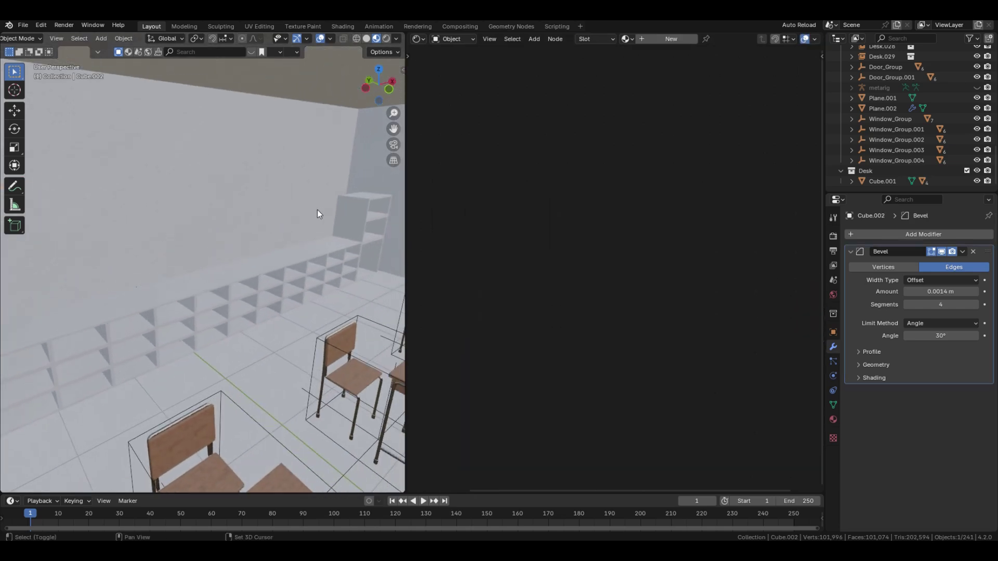
{"action": "left_click", "coordinate": [330, 254], "text": "shift"}
{"action": "key", "text": "ctrl+l"}
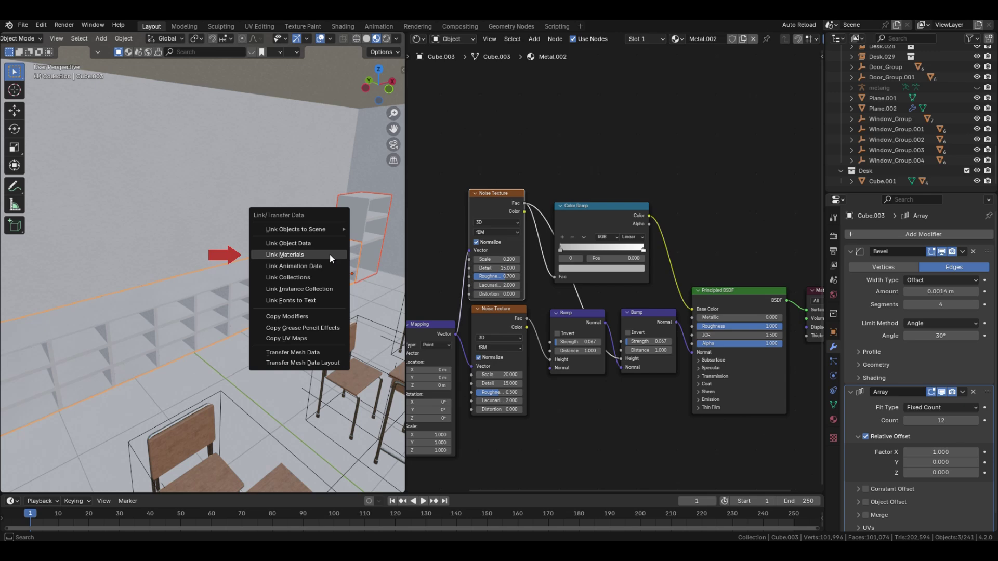
{"action": "left_click", "coordinate": [331, 255]}
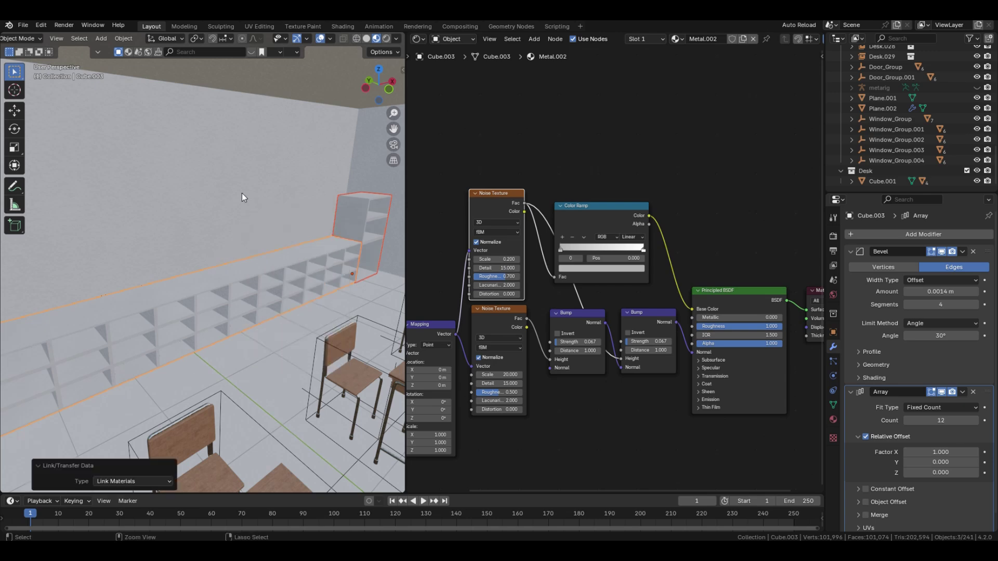
Step: In Edit Mode on the room mesh, select the platform's top face and add a second material slot with a new material
{"action": "scroll", "coordinate": [242, 192], "scroll_direction": "down", "scroll_amount": 8}
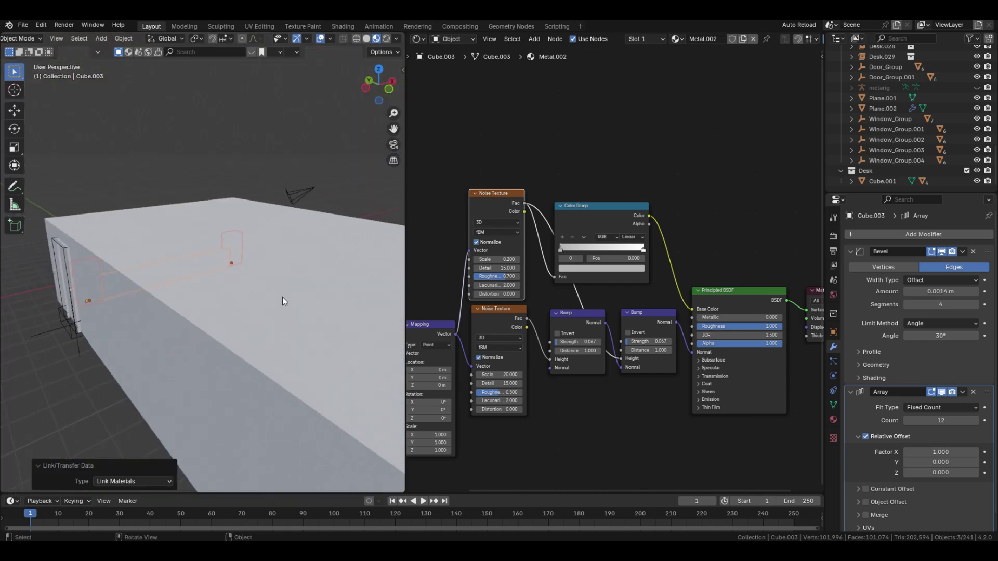
{"action": "middle_click_drag", "start_coordinate": [283, 302], "coordinate": [208, 338]}
{"action": "left_click", "coordinate": [111, 344]}
{"action": "key", "text": "Tab"}
{"action": "middle_click_drag", "start_coordinate": [291, 359], "coordinate": [304, 312], "text": "ctrl"}
{"action": "key", "text": "3"}
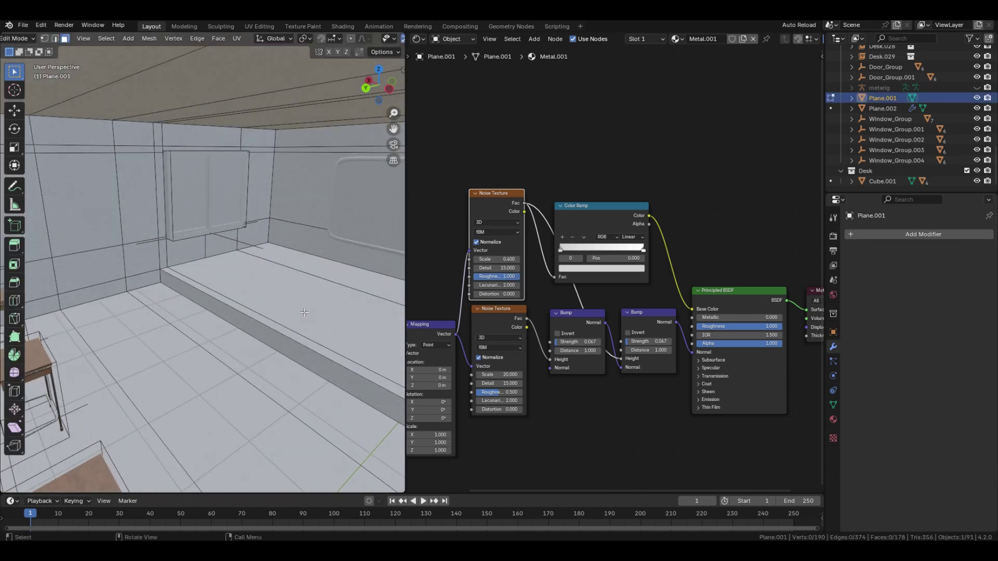
{"action": "left_click", "coordinate": [304, 313]}
{"action": "left_click", "coordinate": [833, 419]}
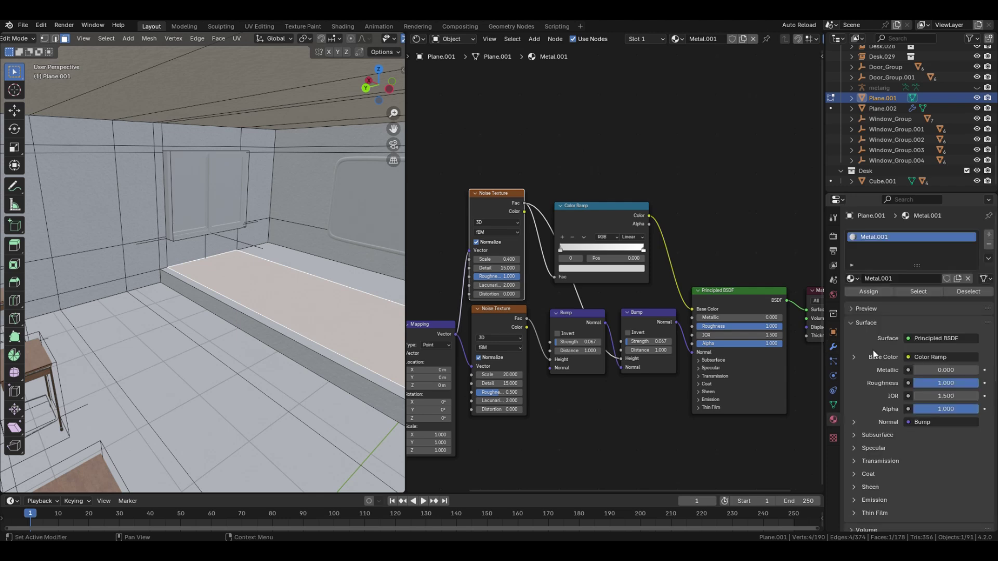
{"action": "left_click", "coordinate": [989, 234]}
{"action": "left_click", "coordinate": [893, 301]}
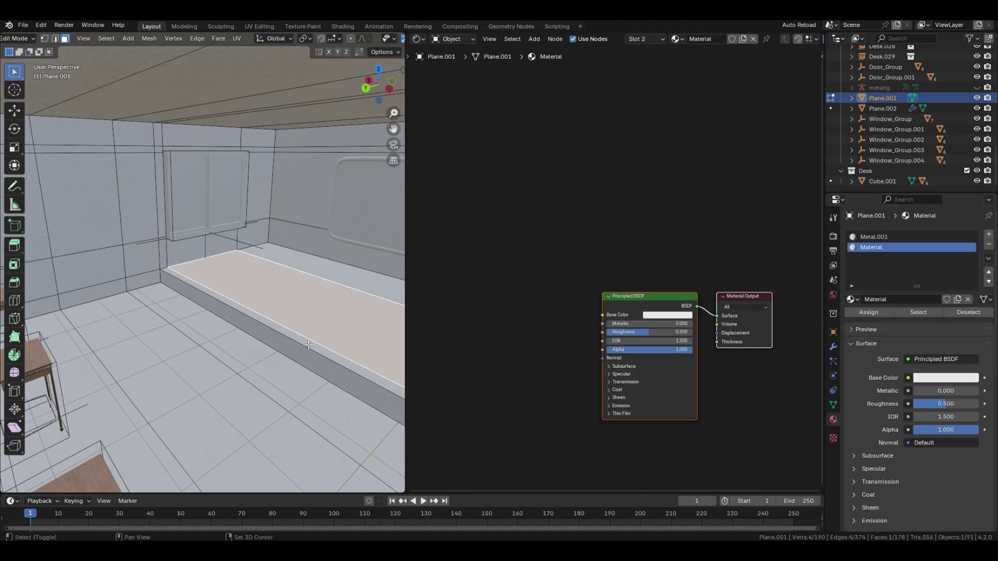
Step: Extend the selection to the platform's front faces and rear top strip, and assign the new Material to them
{"action": "left_click", "coordinate": [310, 345], "text": "shift"}
{"action": "left_click", "coordinate": [311, 356], "text": "shift"}
{"action": "left_click", "coordinate": [341, 280], "text": "shift"}
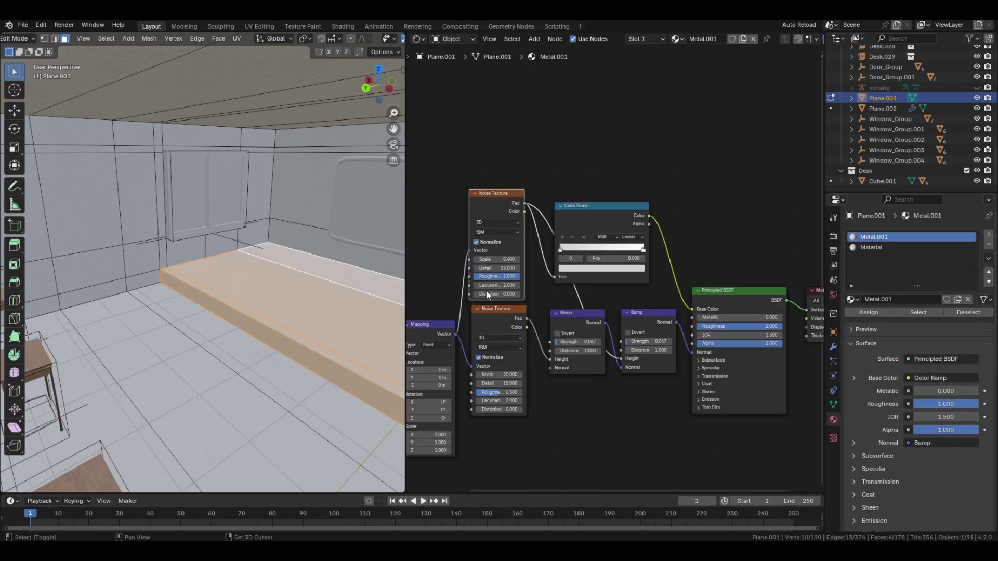
{"action": "left_click", "coordinate": [878, 248]}
{"action": "left_click", "coordinate": [878, 313]}
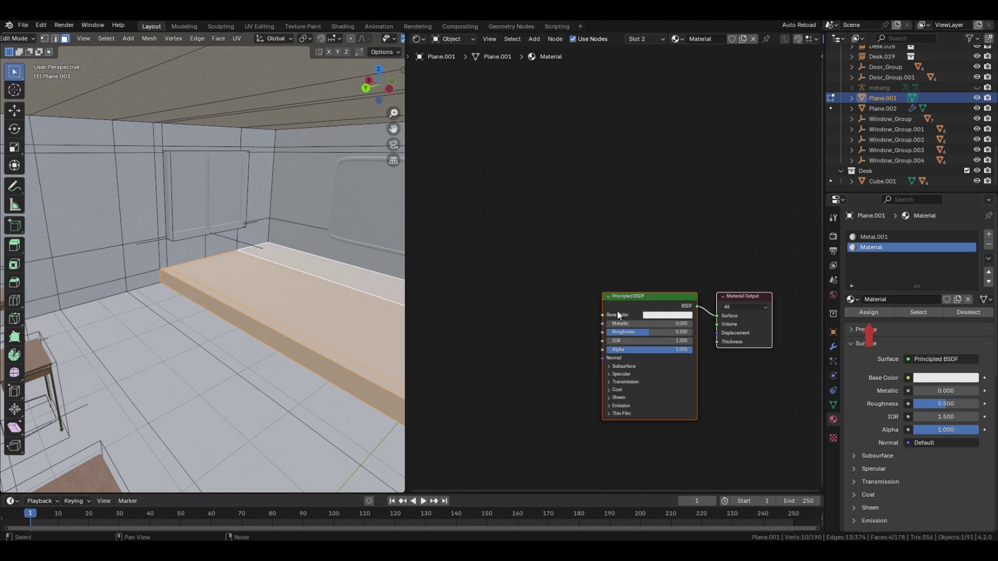
Step: Run Principled Texture Setup on the platform material with the color, displacement, roughness and NormalGL images from the Wood030_2K-JPG folder
{"action": "left_click", "coordinate": [637, 301]}
{"action": "key", "text": "ctrl+shift+t"}
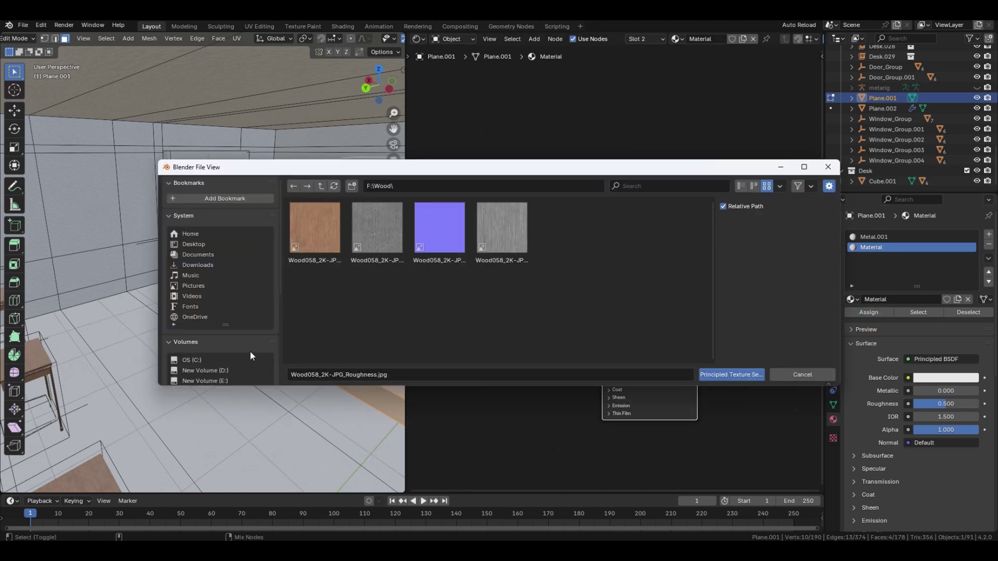
{"action": "left_click", "coordinate": [323, 186]}
{"action": "left_click", "coordinate": [502, 233]}
{"action": "left_click", "coordinate": [502, 232]}
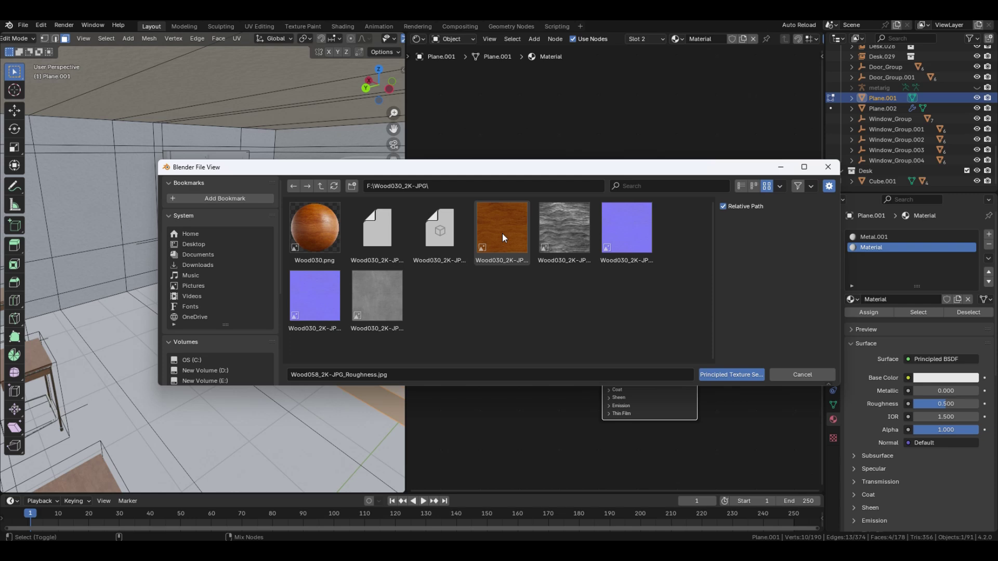
{"action": "left_click", "coordinate": [564, 229], "text": "ctrl"}
{"action": "left_click", "coordinate": [377, 297], "text": "ctrl"}
{"action": "left_click", "coordinate": [315, 296], "text": "ctrl"}
{"action": "left_click", "coordinate": [716, 374]}
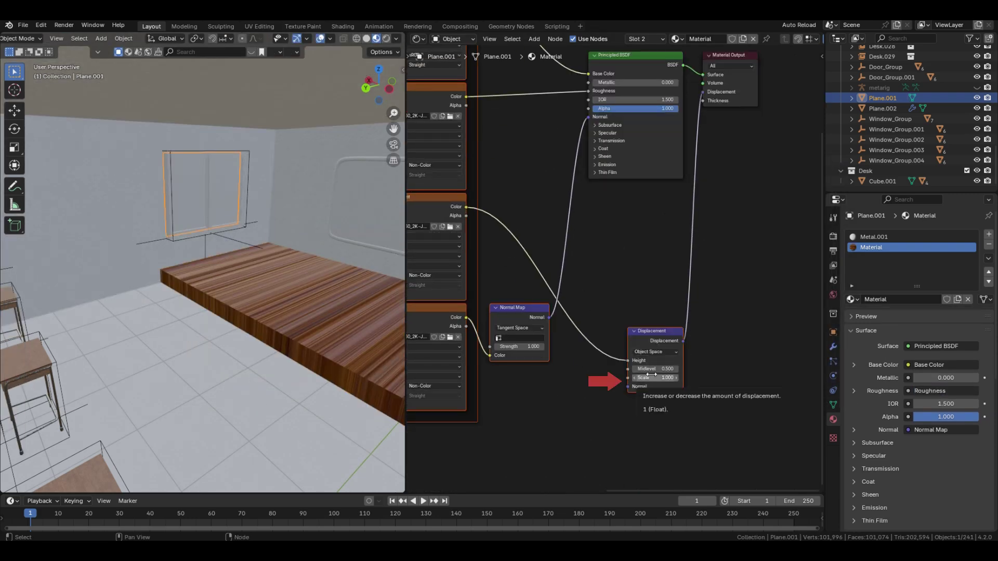
Step: Set the platform material's Displacement scale to 0.01
{"action": "double_click", "coordinate": [651, 376]}
{"action": "type", "text": "0.1"}
{"action": "key", "text": "Return"}
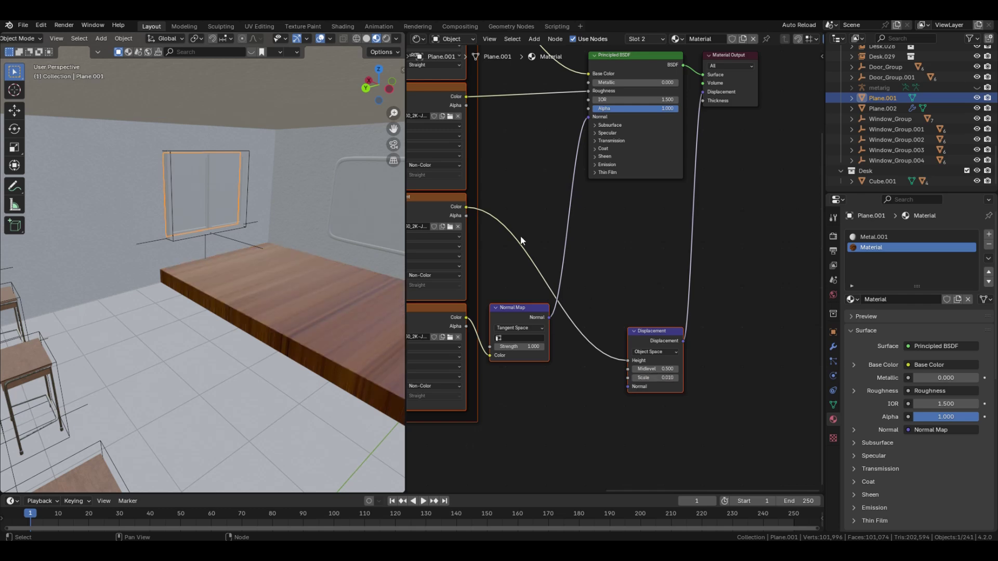
Step: Set the platform material's Mapping scale to 5 on all axes and its Z rotation to 90°
{"action": "middle_click_drag", "start_coordinate": [520, 237], "coordinate": [822, 344]}
{"action": "left_click_drag", "start_coordinate": [504, 274], "coordinate": [504, 290]}
{"action": "type", "text": "5"}
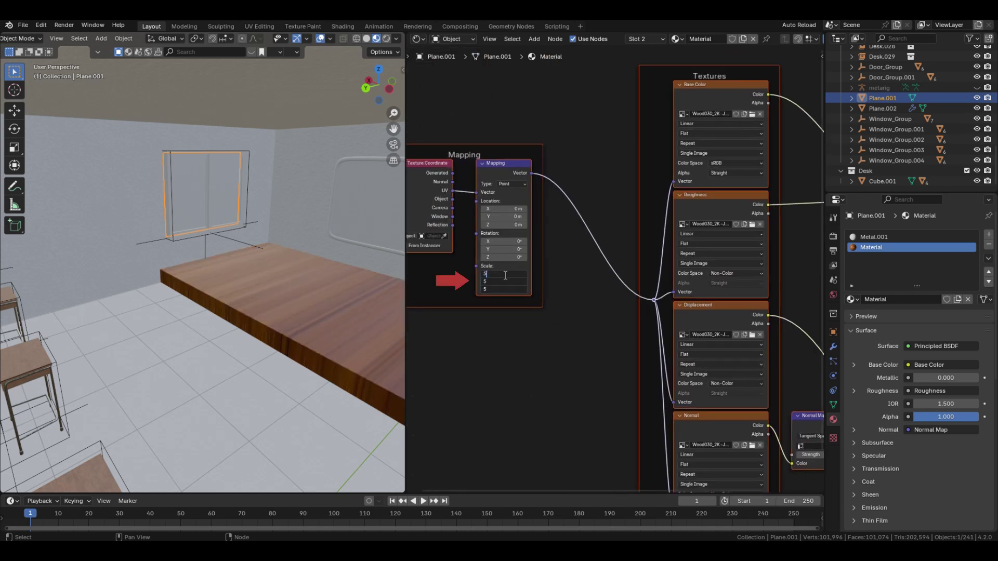
{"action": "key", "text": "Return"}
{"action": "left_click", "coordinate": [506, 258]}
{"action": "type", "text": "90"}
{"action": "key", "text": "Return"}
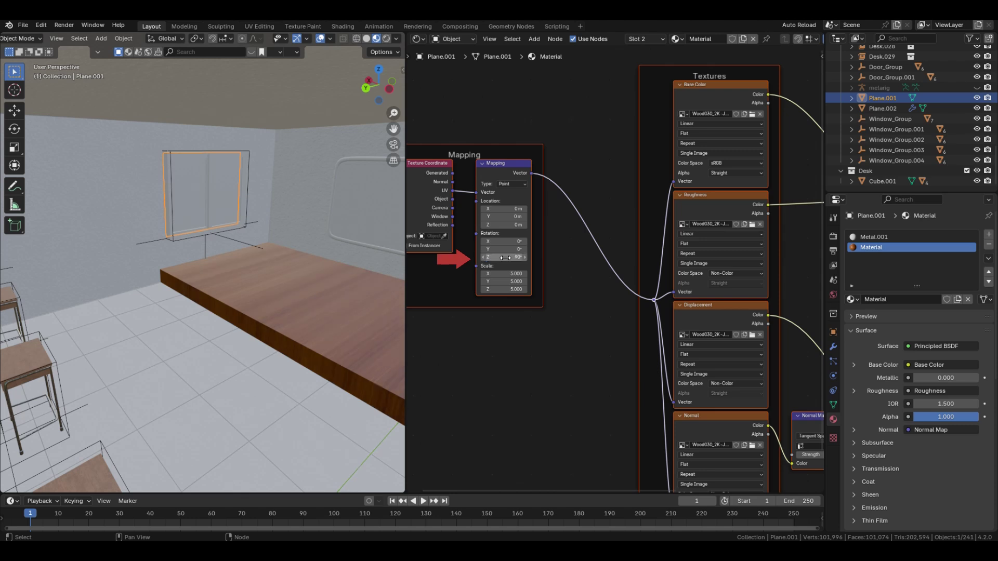
Step: Insert an RGB Curves node between the base color texture and Base Color, raising the curve to about 0.29, 0.68
{"action": "middle_click_drag", "start_coordinate": [689, 199], "coordinate": [456, 319]}
{"action": "key", "text": "shift+a"}
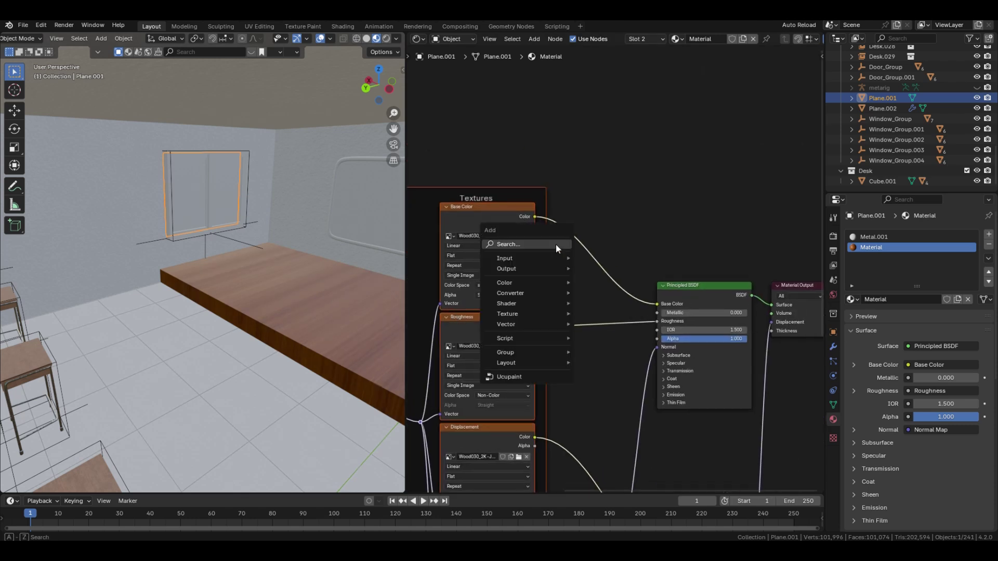
{"action": "type", "text": "rg"}
{"action": "left_click", "coordinate": [614, 284]}
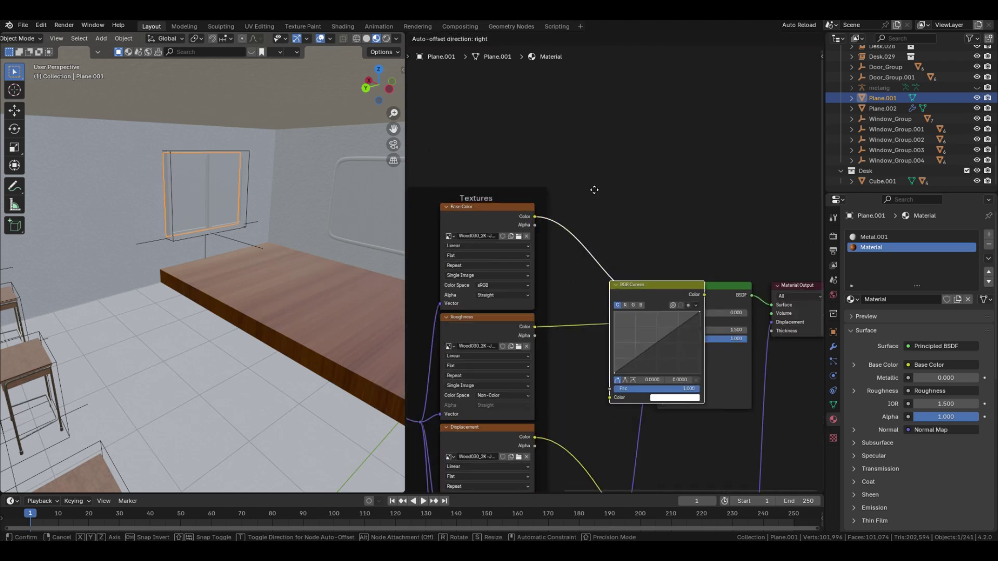
{"action": "left_click", "coordinate": [576, 182]}
{"action": "scroll", "coordinate": [625, 299], "scroll_direction": "up", "scroll_amount": 3}
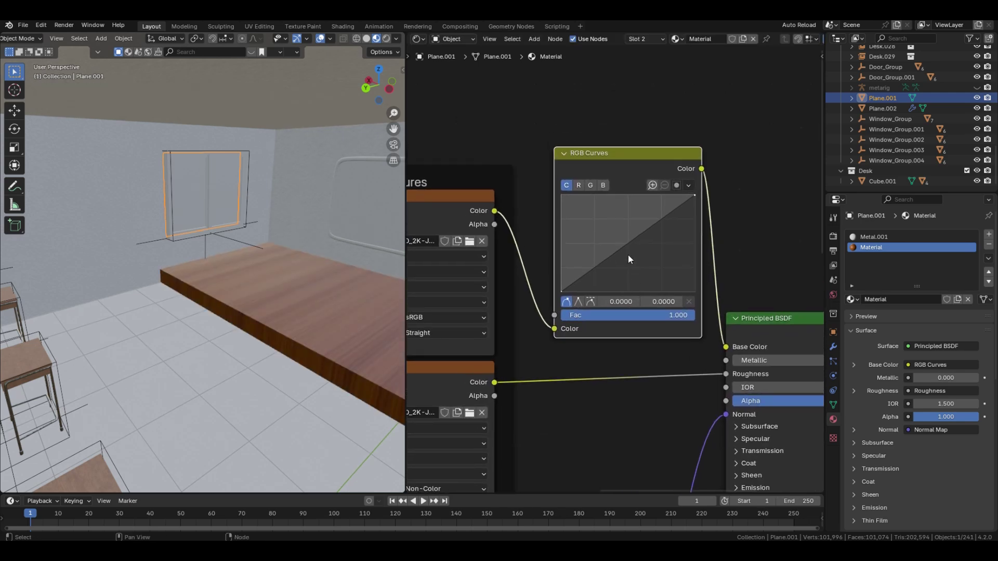
{"action": "left_click_drag", "start_coordinate": [628, 244], "coordinate": [599, 226]}
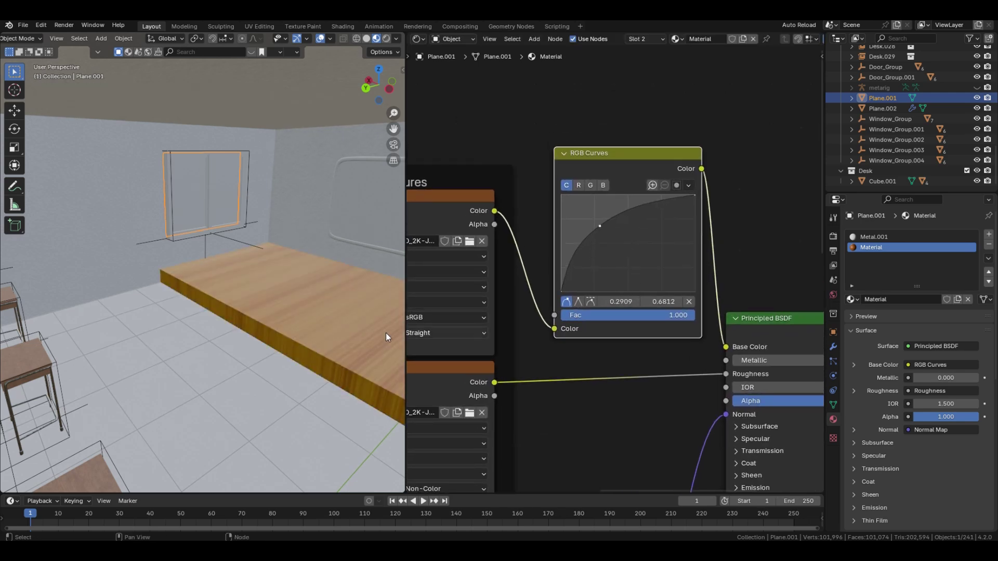
Step: Unwrap all faces of the room mesh with Smart UV Project at its default settings
{"action": "key", "text": "Tab"}
{"action": "key", "text": "u"}
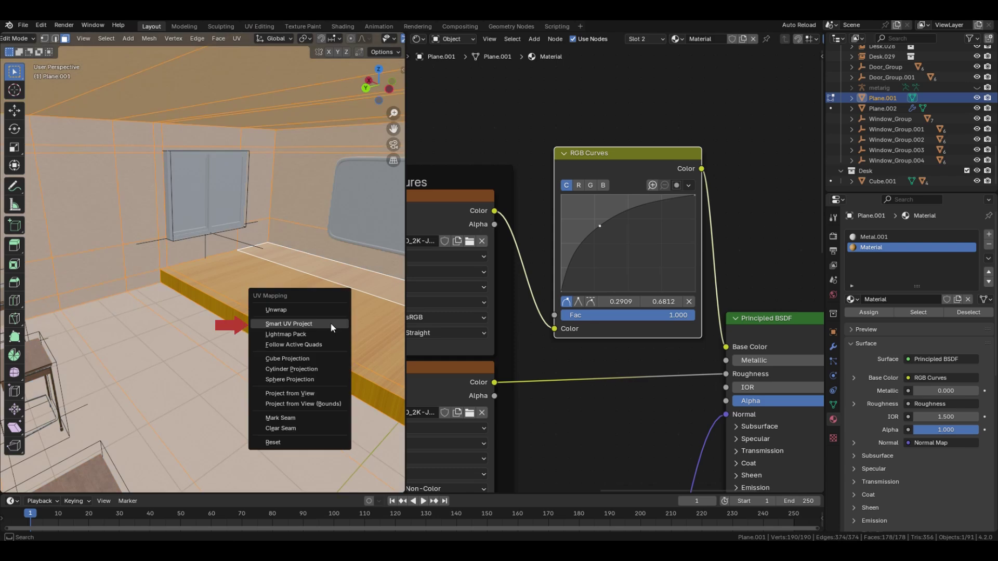
{"action": "left_click", "coordinate": [289, 324]}
{"action": "left_click", "coordinate": [325, 420]}
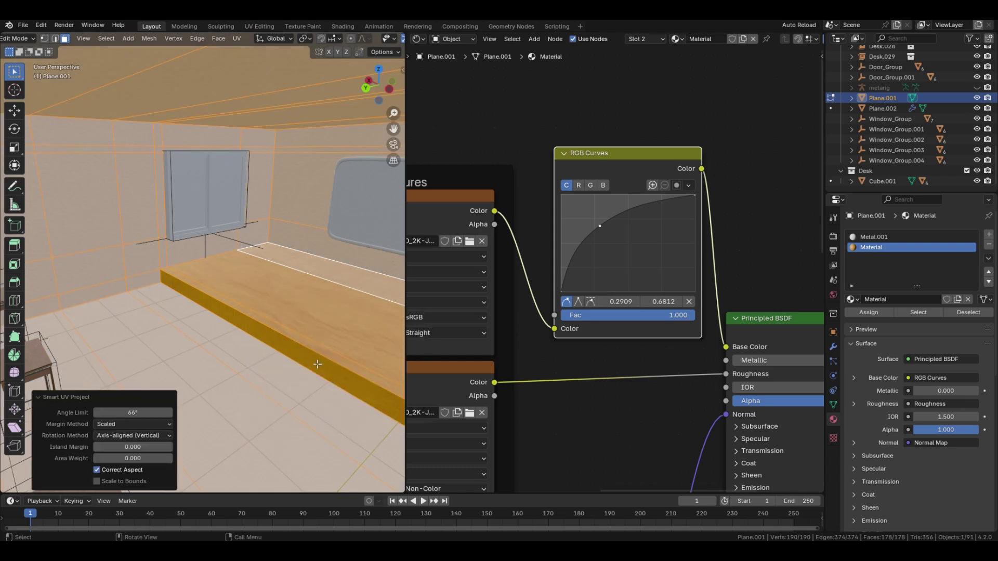
{"action": "key", "text": "Tab"}
Step: Select all the floor faces of the room from below and assign Material.001 to them
{"action": "scroll", "coordinate": [442, 375], "scroll_direction": "down", "scroll_amount": 4}
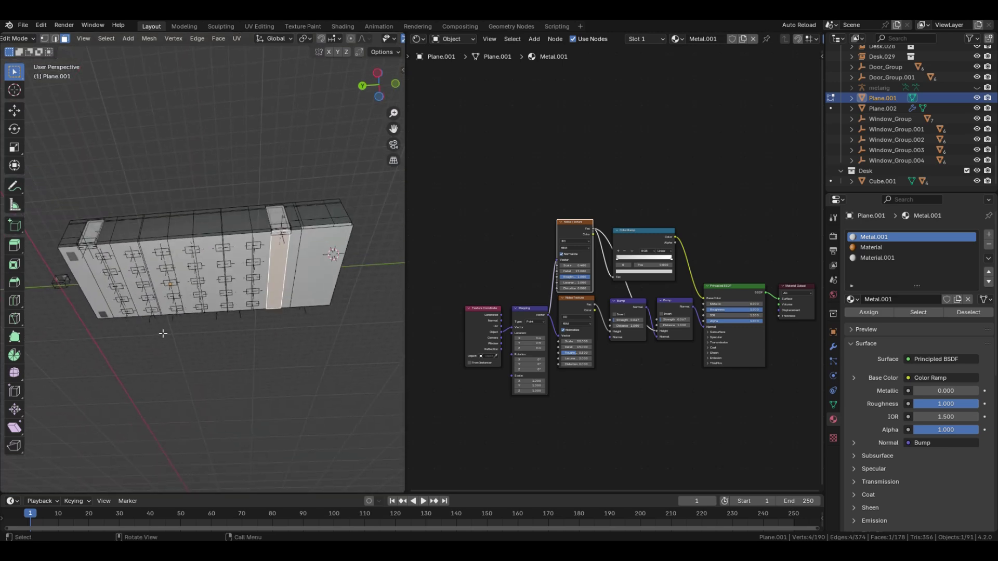
{"action": "left_click", "coordinate": [274, 252], "text": "ctrl"}
{"action": "left_click", "coordinate": [298, 249], "text": "ctrl"}
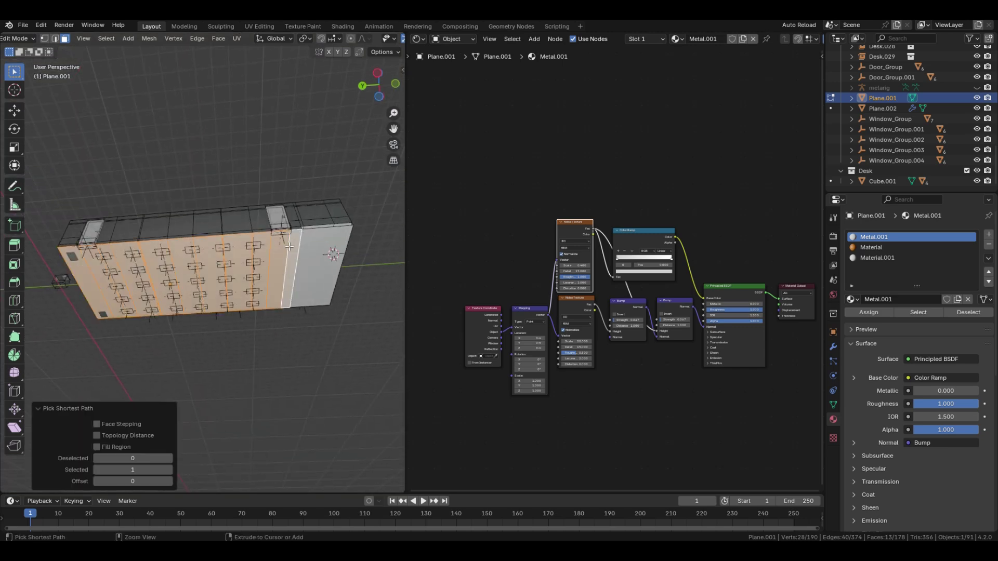
{"action": "scroll", "coordinate": [291, 328], "scroll_direction": "up", "scroll_amount": 6}
{"action": "middle_click_drag", "start_coordinate": [298, 250], "coordinate": [260, 322]}
{"action": "left_click", "coordinate": [863, 257]}
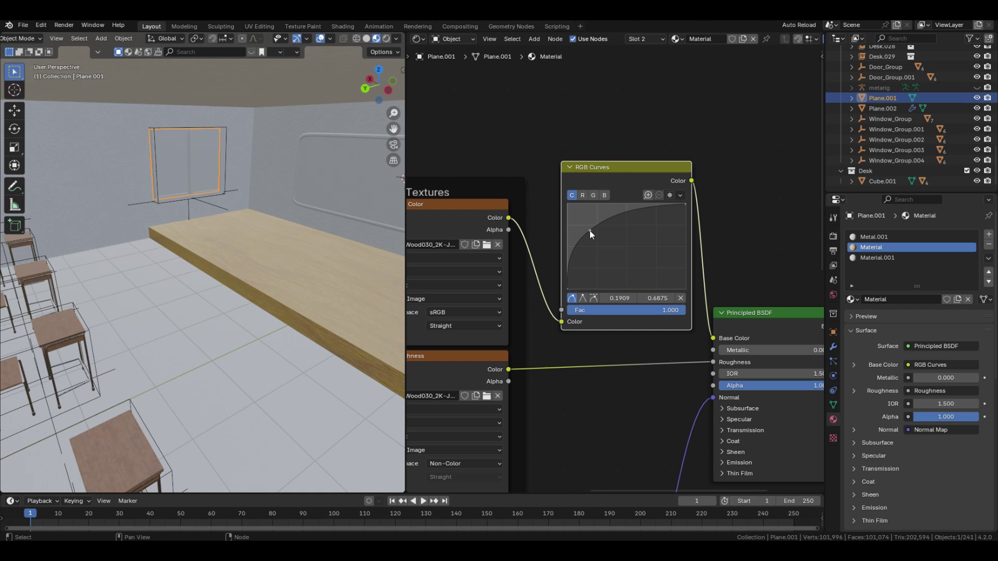
Step: Run Principled Texture Setup on Material.001 with the WoodFloor007 color, roughness, displacement and normal images
{"action": "left_click", "coordinate": [924, 256]}
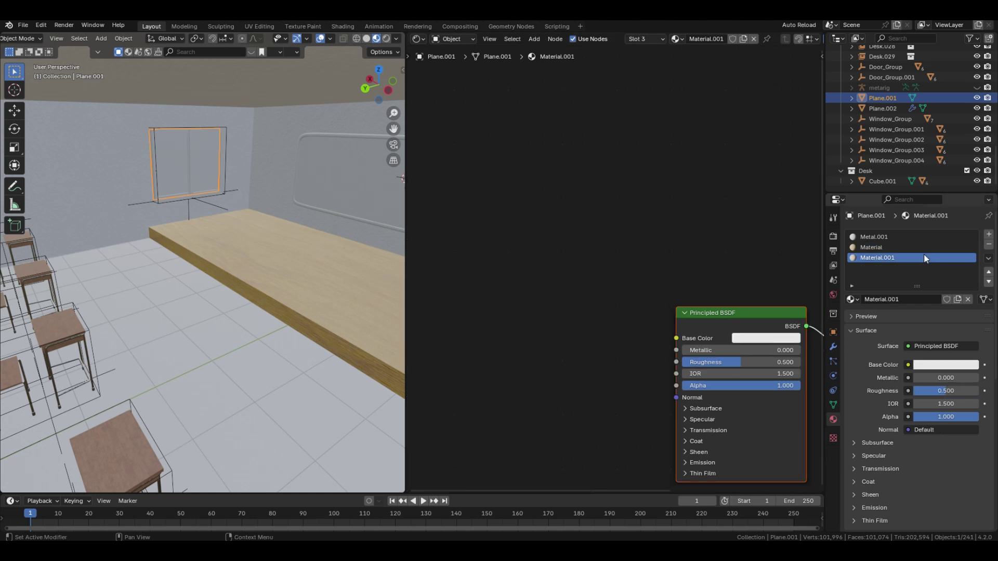
{"action": "middle_click_drag", "start_coordinate": [700, 326], "coordinate": [677, 298]}
{"action": "scroll", "coordinate": [680, 298], "scroll_direction": "down", "scroll_amount": 1}
{"action": "left_click", "coordinate": [681, 298]}
{"action": "key", "text": "ctrl+shift+t"}
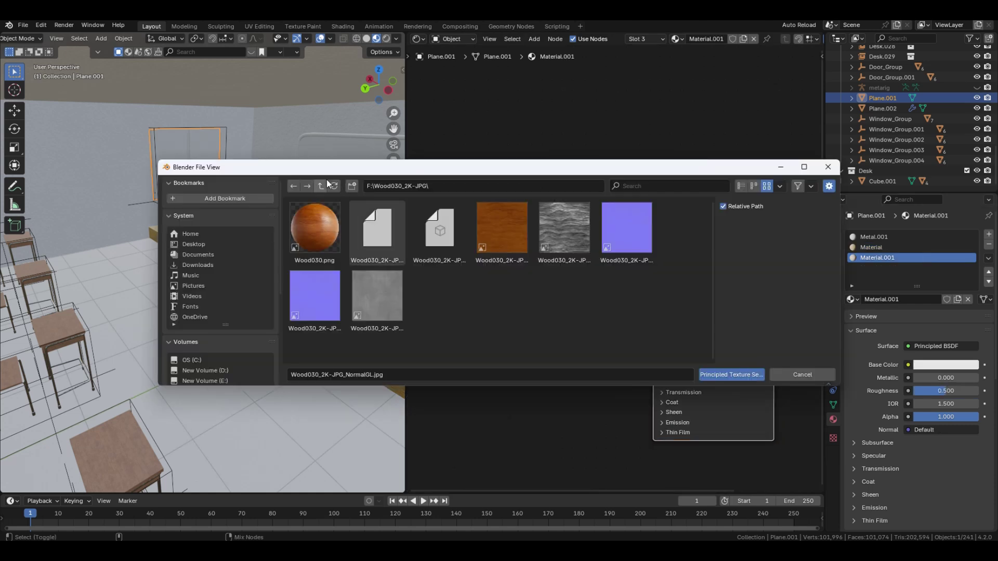
{"action": "left_click", "coordinate": [582, 230]}
{"action": "left_click_drag", "start_coordinate": [582, 230], "coordinate": [359, 291]}
{"action": "left_click", "coordinate": [731, 374]}
Step: Set the floor material's Displacement scale to 0.01
{"action": "middle_click_drag", "start_coordinate": [642, 389], "coordinate": [603, 105]}
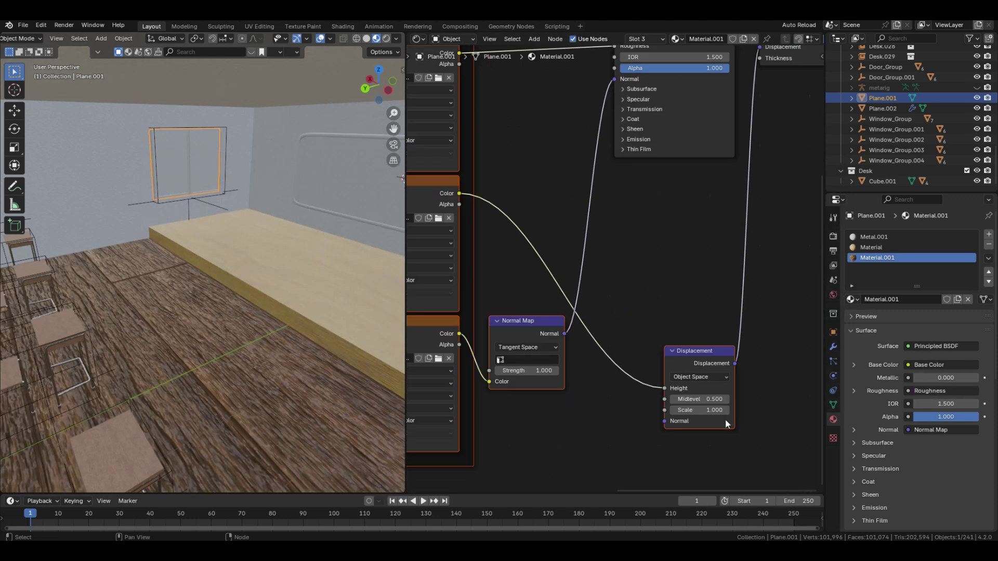
{"action": "left_click", "coordinate": [711, 410]}
{"action": "type", "text": "0.1"}
{"action": "key", "text": "Return"}
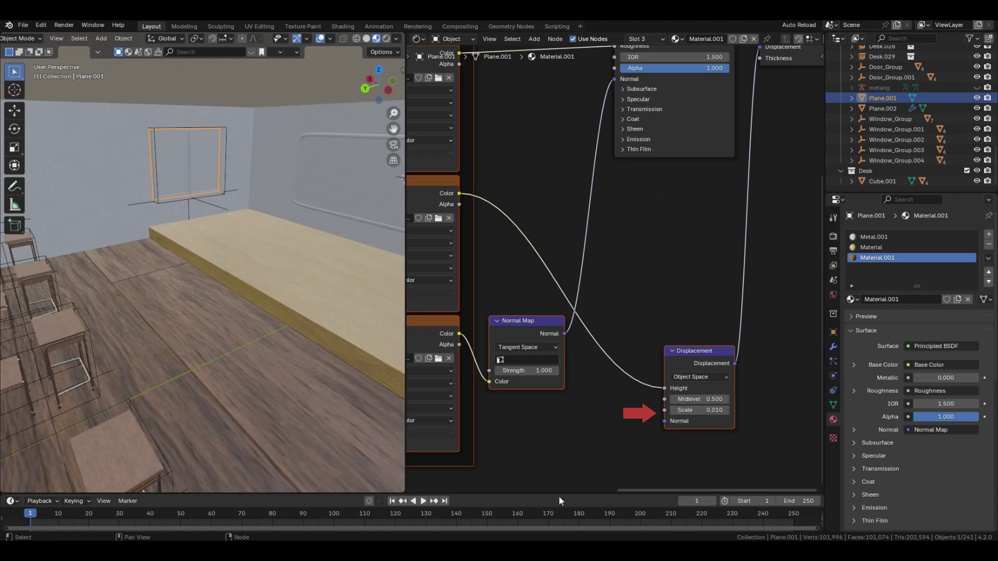
Step: Set the floor material's Mapping scale to 5 on all axes and its Z rotation to 90°
{"action": "scroll", "coordinate": [598, 285], "scroll_direction": "down", "scroll_amount": 8}
{"action": "middle_click_drag", "start_coordinate": [471, 312], "coordinate": [716, 373]}
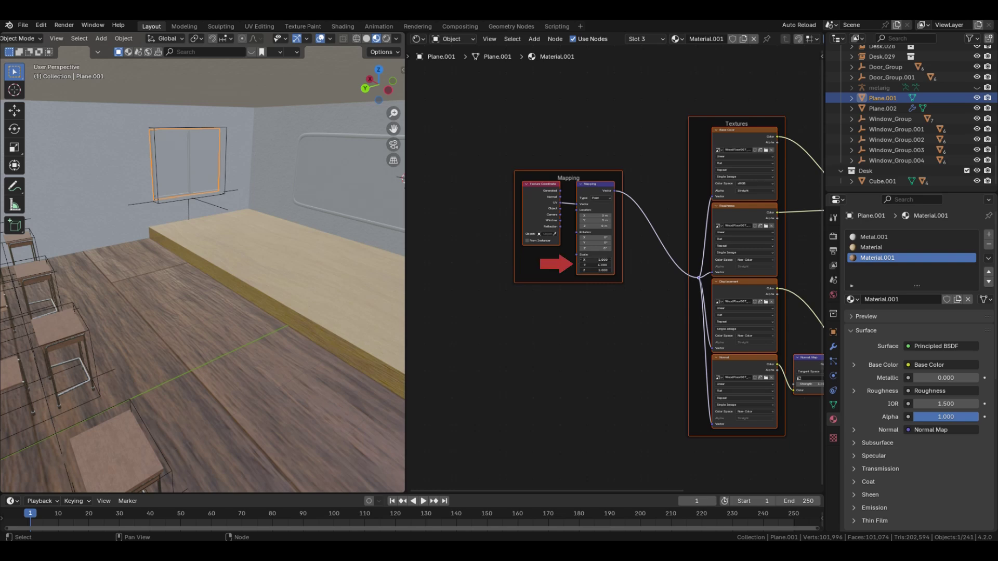
{"action": "key", "text": "Return"}
{"action": "scroll", "coordinate": [602, 335], "scroll_direction": "up", "scroll_amount": 2}
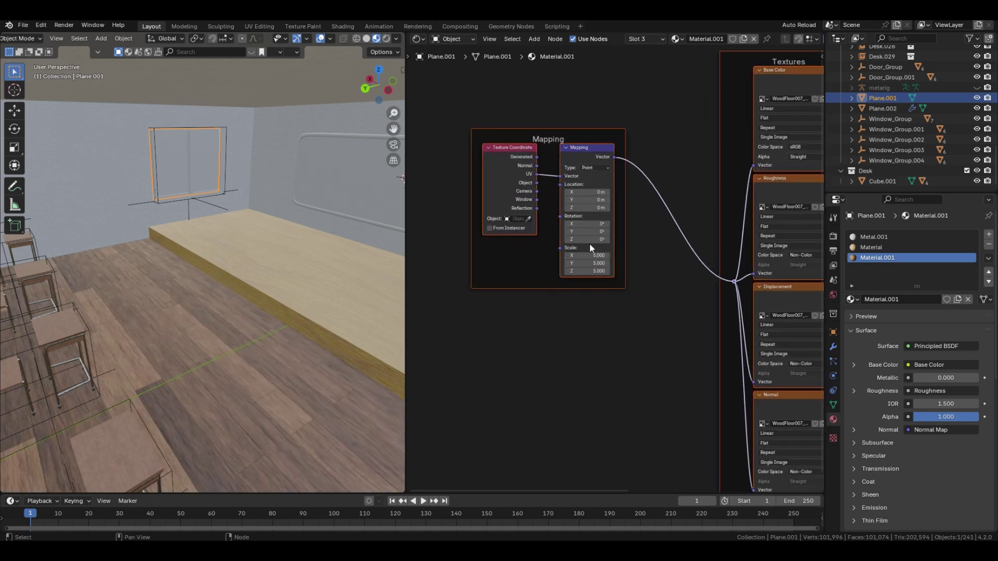
{"action": "left_click", "coordinate": [590, 240]}
{"action": "key", "text": "Return"}
Step: Assign the platform's wood material, Material, to the classroom door panel
{"action": "middle_click_drag", "start_coordinate": [200, 236], "coordinate": [279, 328], "text": "ctrl"}
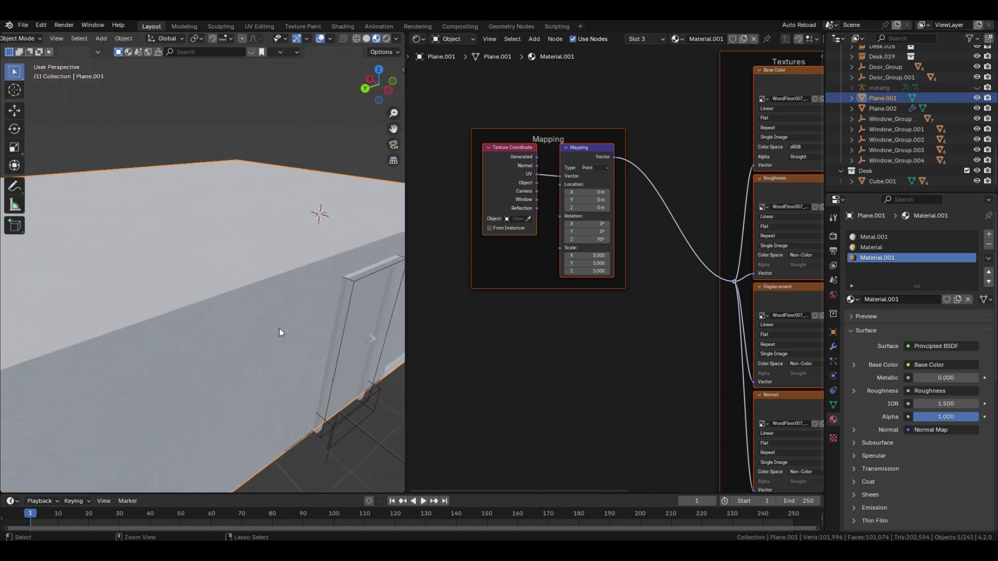
{"action": "left_click", "coordinate": [350, 331]}
{"action": "left_click", "coordinate": [851, 279]}
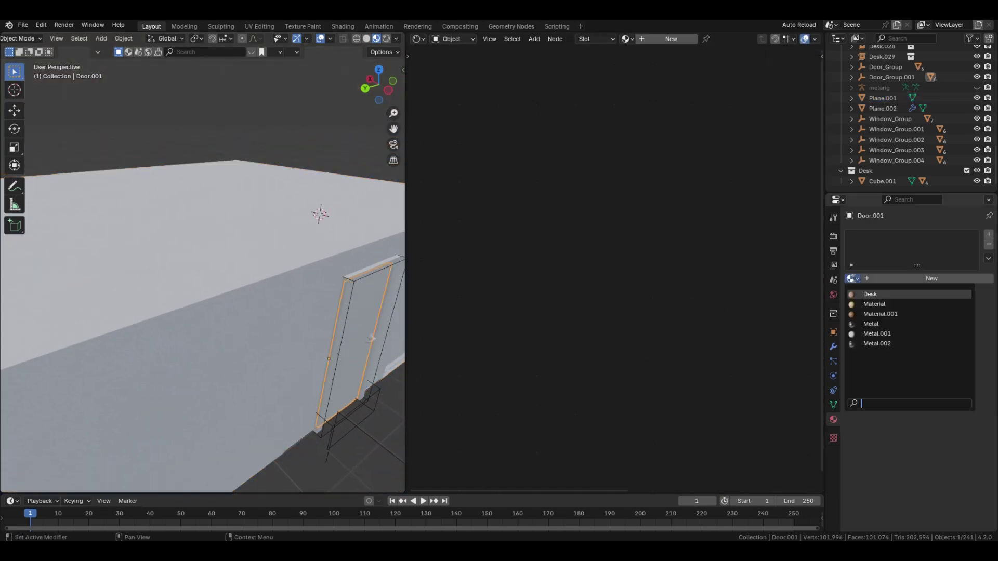
{"action": "left_click", "coordinate": [866, 304]}
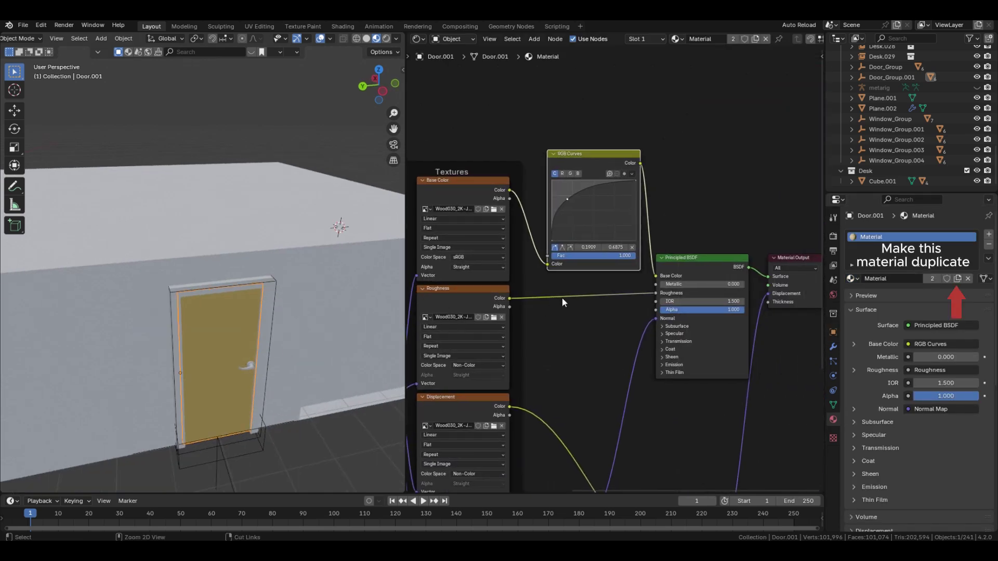
{"action": "middle_click_drag", "start_coordinate": [562, 298], "coordinate": [543, 146], "text": "ctrl"}
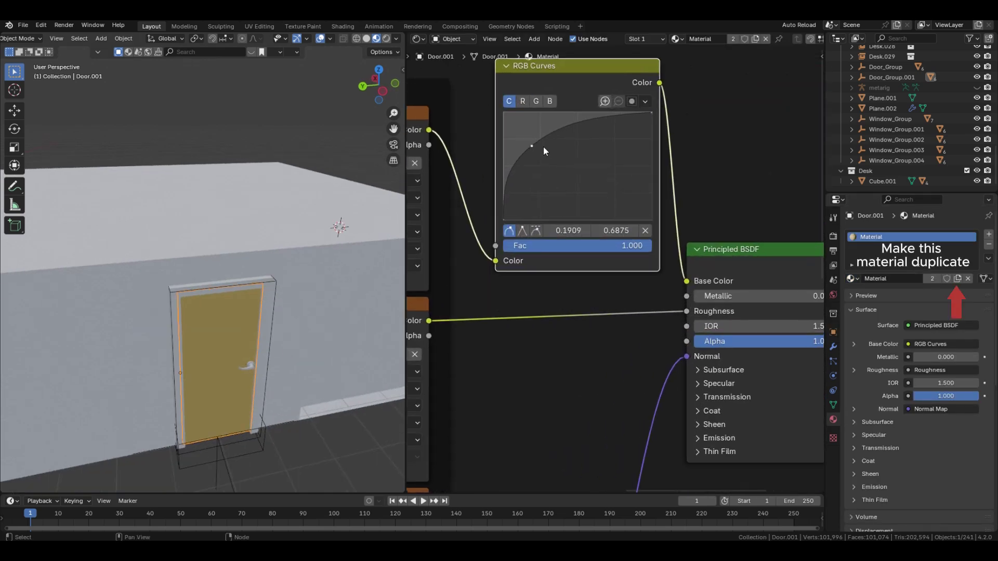
Step: Darken the door material by lowering its RGB Curves point, and set its Mapping scale to 3 on all axes
{"action": "left_click_drag", "start_coordinate": [527, 147], "coordinate": [575, 167]}
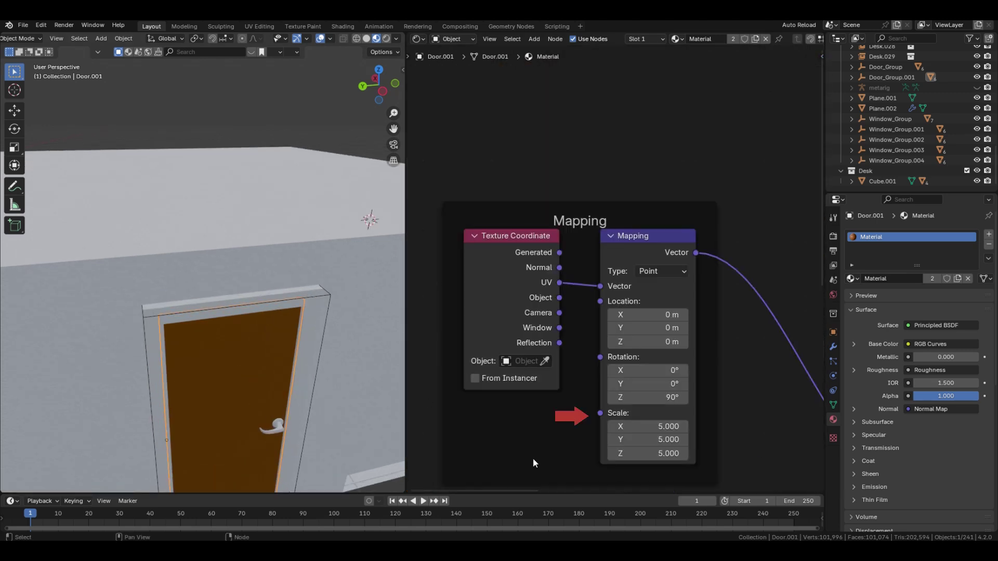
{"action": "left_click_drag", "start_coordinate": [653, 426], "coordinate": [652, 453]}
{"action": "type", "text": "3"}
{"action": "key", "text": "Return"}
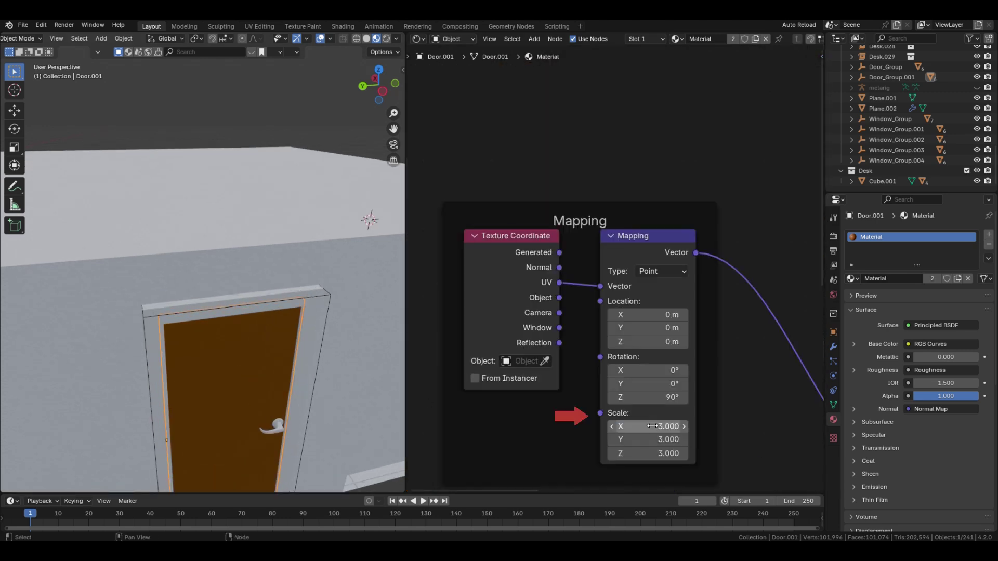
Step: Unwrap the whole door panel Door.001 with Smart UV Project
{"action": "key", "text": "Tab"}
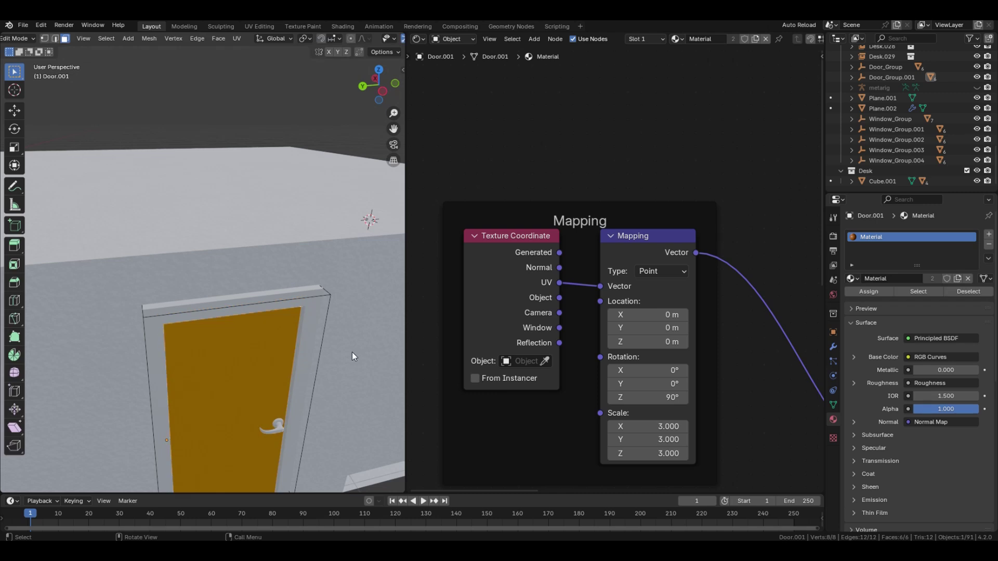
{"action": "key", "text": "u"}
{"action": "left_click", "coordinate": [355, 354]}
{"action": "left_click", "coordinate": [347, 457]}
{"action": "key", "text": "Tab"}
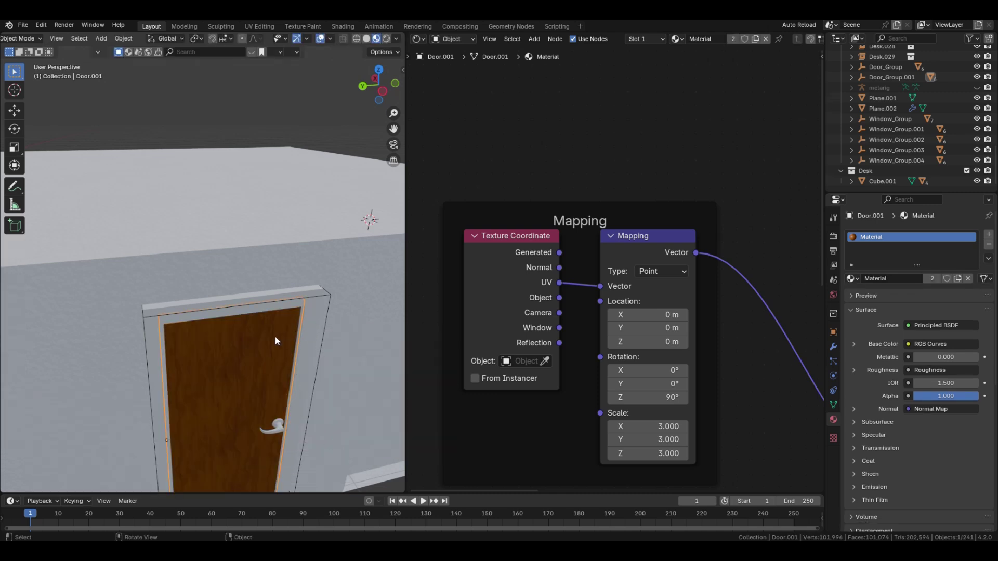
Step: Assign the door's wood material to its frame, DoorFrame.001, and unwrap the frame with Smart UV Project
{"action": "left_click_drag", "start_coordinate": [855, 281], "coordinate": [323, 329]}
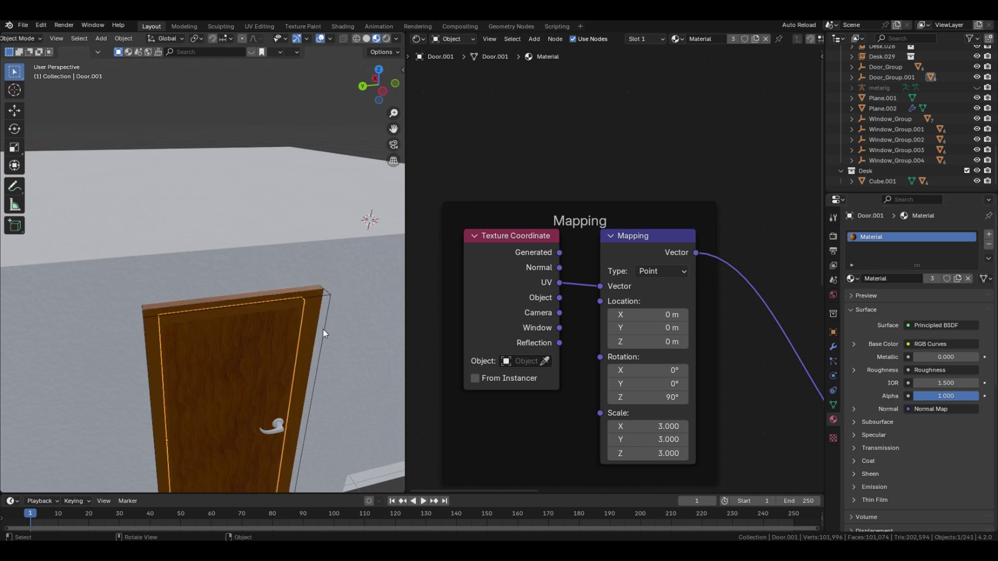
{"action": "left_click", "coordinate": [313, 316]}
{"action": "key", "text": "Tab"}
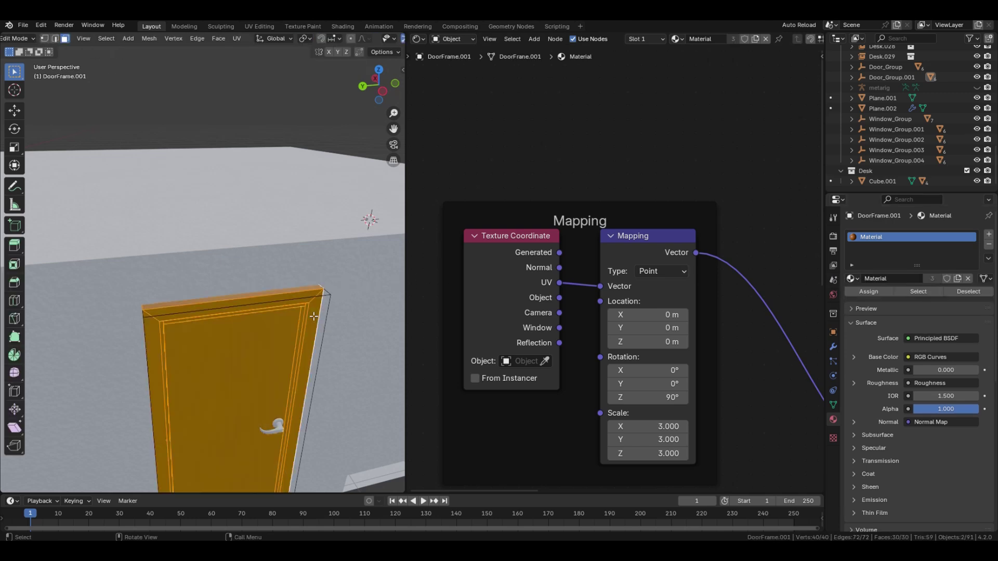
{"action": "key", "text": "u"}
{"action": "left_click", "coordinate": [321, 437]}
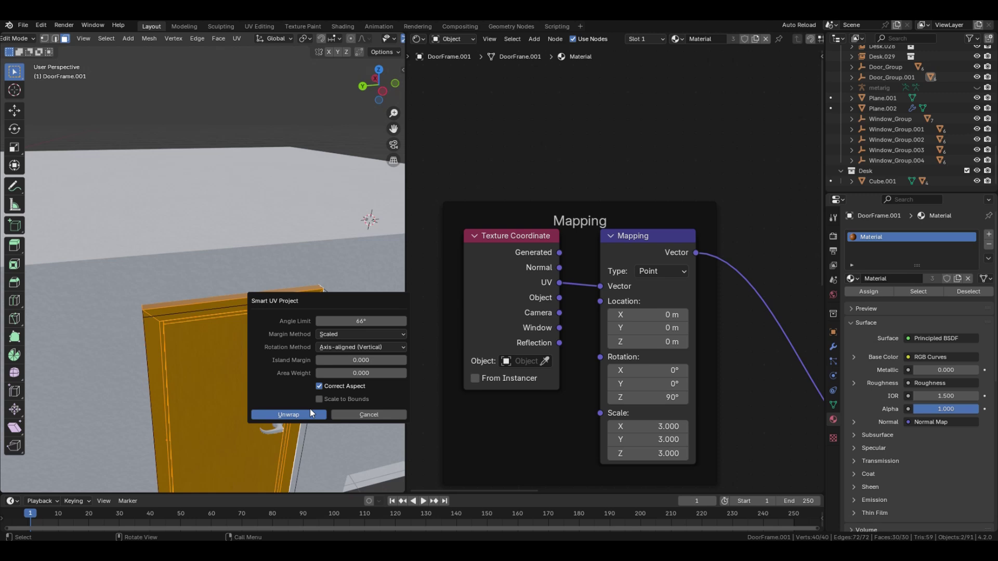
{"action": "left_click", "coordinate": [310, 411]}
{"action": "key", "text": "Tab"}
Step: Assign the same wood material to the second door's panel and frame, and unwrap them with Smart UV Project
{"action": "middle_click_drag", "start_coordinate": [229, 185], "coordinate": [231, 317], "text": "ctrl"}
{"action": "middle_click_drag", "start_coordinate": [109, 304], "coordinate": [303, 394], "text": "shift"}
{"action": "scroll", "coordinate": [300, 374], "scroll_direction": "up", "scroll_amount": 4}
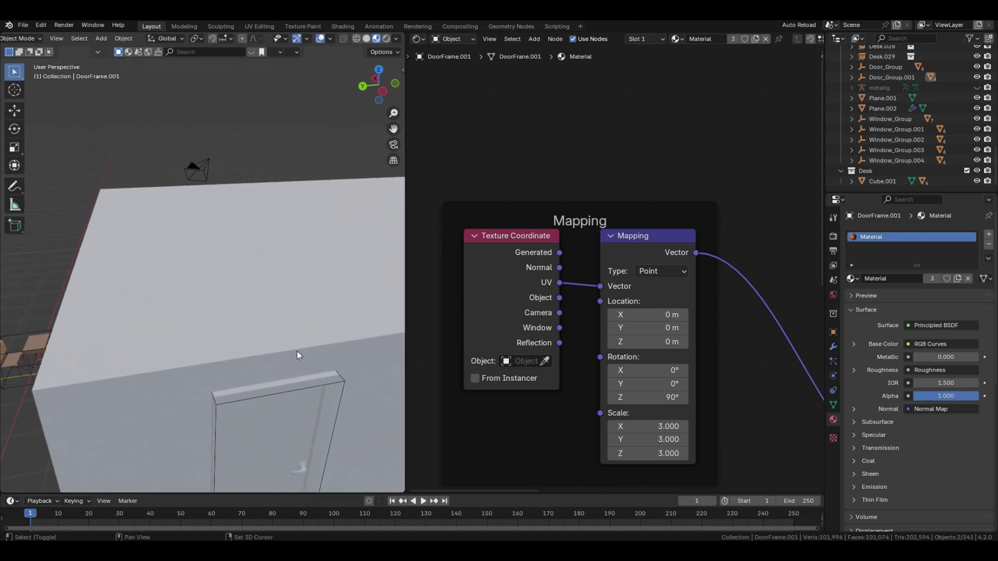
{"action": "left_click_drag", "start_coordinate": [850, 279], "coordinate": [825, 276]}
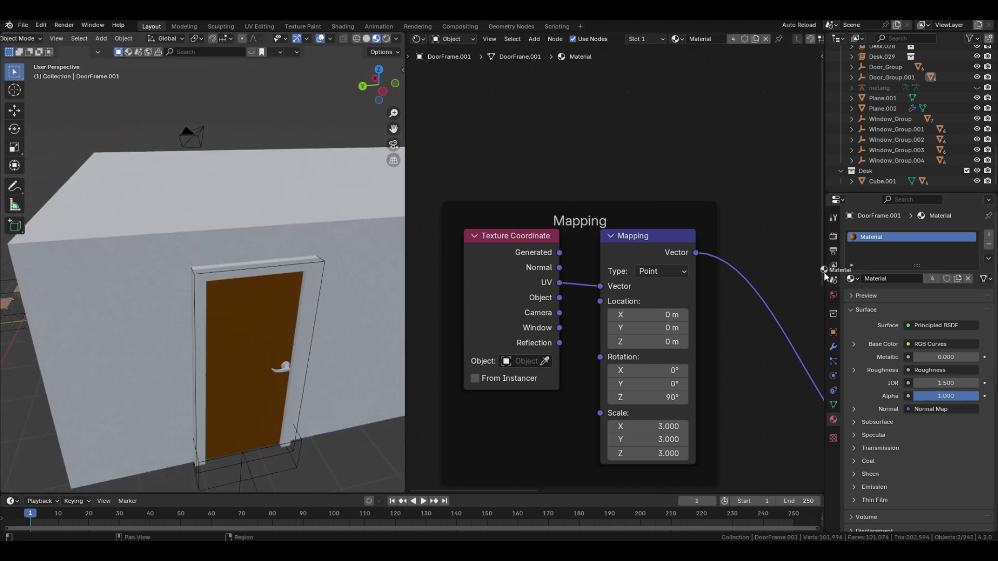
{"action": "left_click_drag", "start_coordinate": [318, 275], "coordinate": [308, 279]}
{"action": "left_click", "coordinate": [312, 284]}
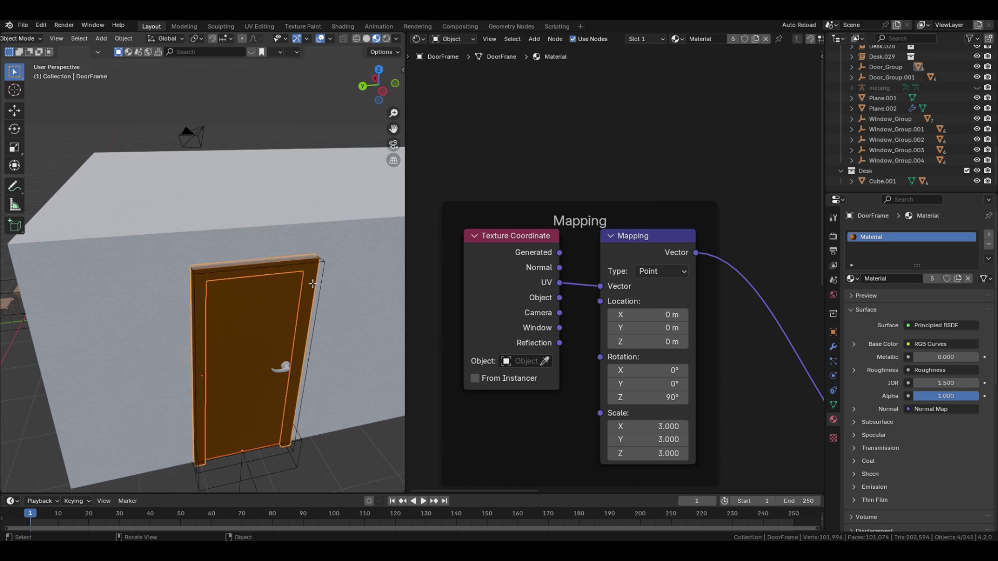
{"action": "key", "text": "Tab"}
{"action": "key", "text": "u"}
{"action": "left_click", "coordinate": [313, 284]}
{"action": "left_click", "coordinate": [313, 382]}
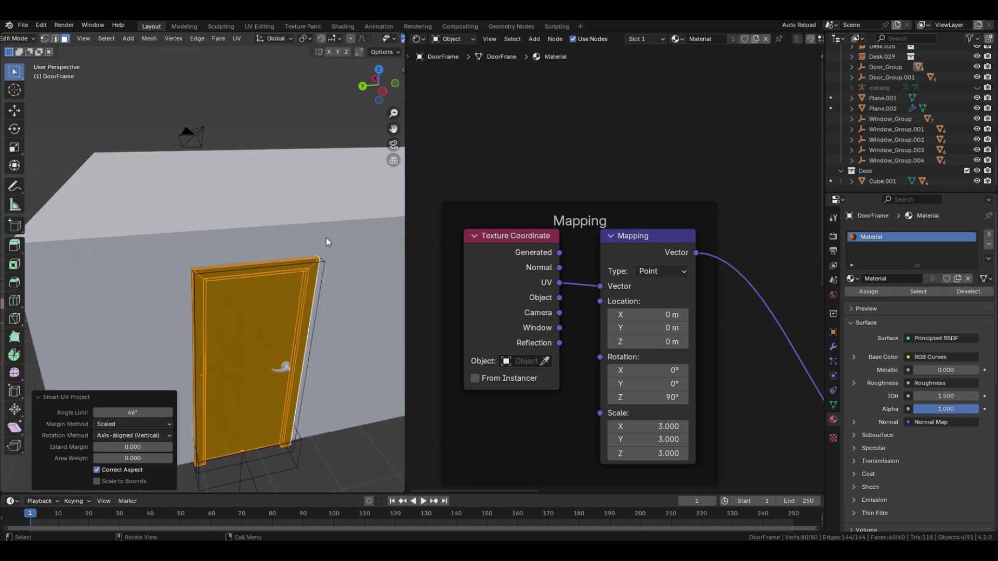
{"action": "key", "text": "Tab"}
Step: Assign the existing Metal material to the front handles of both doors
{"action": "left_click", "coordinate": [283, 368]}
{"action": "left_click", "coordinate": [853, 279]}
{"action": "left_click", "coordinate": [871, 324]}
{"action": "scroll", "coordinate": [312, 249], "scroll_direction": "down", "scroll_amount": 3}
{"action": "middle_click_drag", "start_coordinate": [312, 250], "coordinate": [95, 235], "text": "shift"}
{"action": "scroll", "coordinate": [208, 259], "scroll_direction": "up", "scroll_amount": 3}
{"action": "middle_click_drag", "start_coordinate": [359, 296], "coordinate": [223, 307], "text": "shift"}
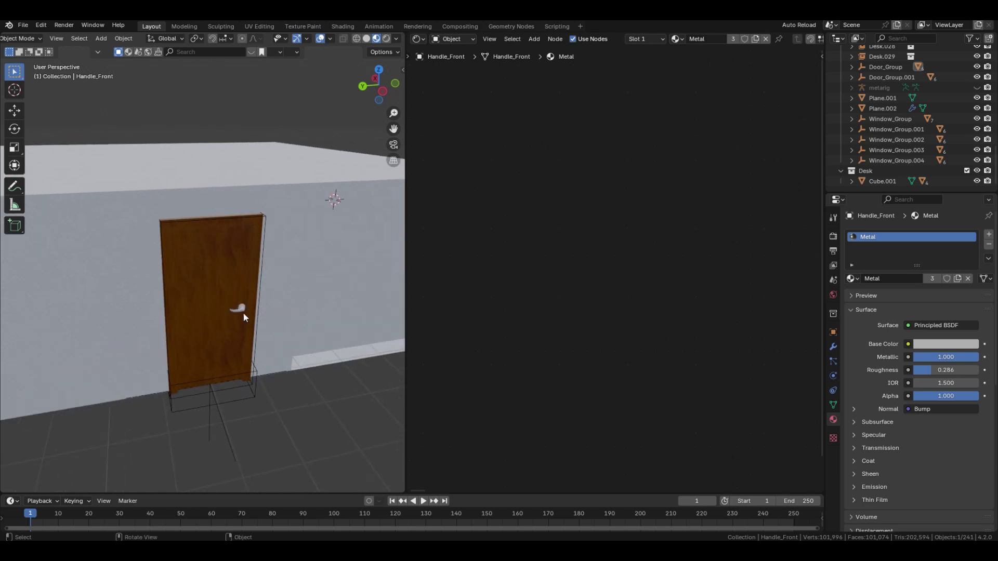
{"action": "left_click", "coordinate": [242, 311]}
{"action": "left_click", "coordinate": [850, 279]}
{"action": "left_click", "coordinate": [871, 323]}
Step: Lighten the Metal material's Principled BSDF base color to near white
{"action": "scroll", "coordinate": [307, 317], "scroll_direction": "up", "scroll_amount": 6}
{"action": "scroll", "coordinate": [307, 317], "scroll_direction": "down", "scroll_amount": 3}
{"action": "middle_click_drag", "start_coordinate": [307, 317], "coordinate": [229, 208], "text": "shift"}
{"action": "scroll", "coordinate": [600, 330], "scroll_direction": "down", "scroll_amount": 4}
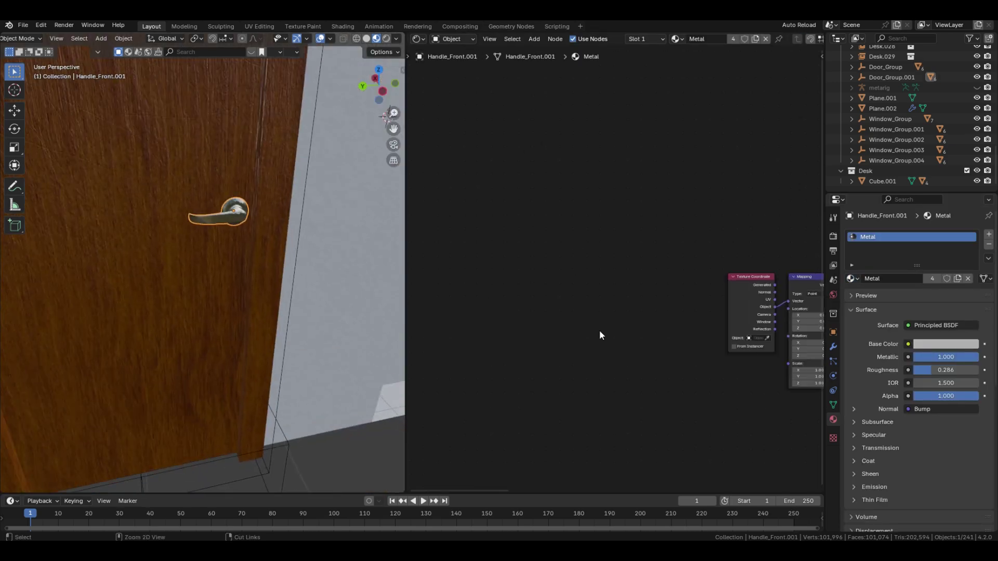
{"action": "middle_click_drag", "start_coordinate": [749, 322], "coordinate": [504, 297]}
{"action": "scroll", "coordinate": [650, 280], "scroll_direction": "up", "scroll_amount": 4}
{"action": "middle_click_drag", "start_coordinate": [738, 291], "coordinate": [672, 290]}
{"action": "left_click", "coordinate": [664, 261]}
{"action": "left_click_drag", "start_coordinate": [762, 72], "coordinate": [762, 54]}
Step: Assign Metal.002 to the window sash Window.R and add a second slot with a new material
{"action": "scroll", "coordinate": [245, 396], "scroll_direction": "down", "scroll_amount": 9}
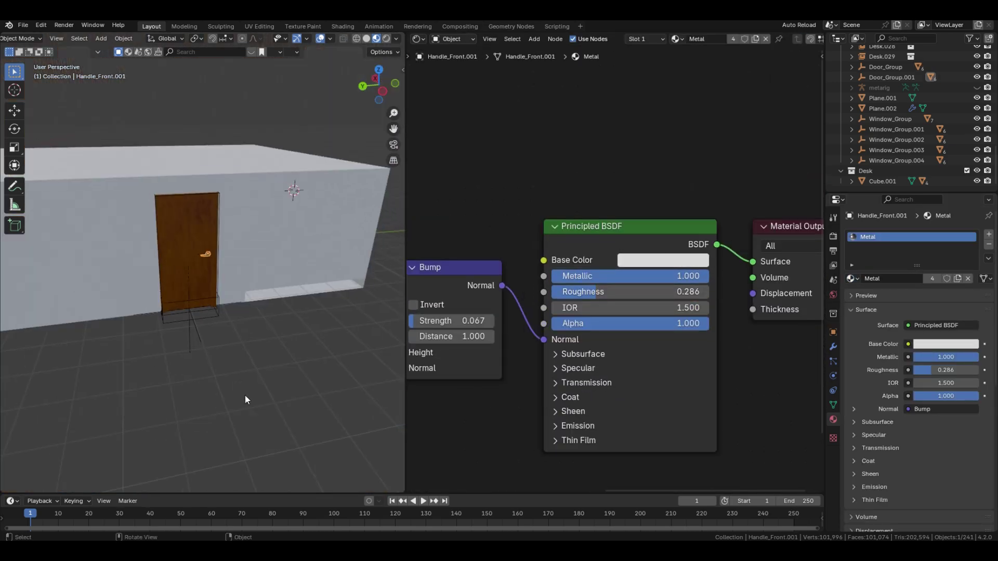
{"action": "middle_click_drag", "start_coordinate": [208, 361], "coordinate": [306, 325]}
{"action": "left_click", "coordinate": [319, 369]}
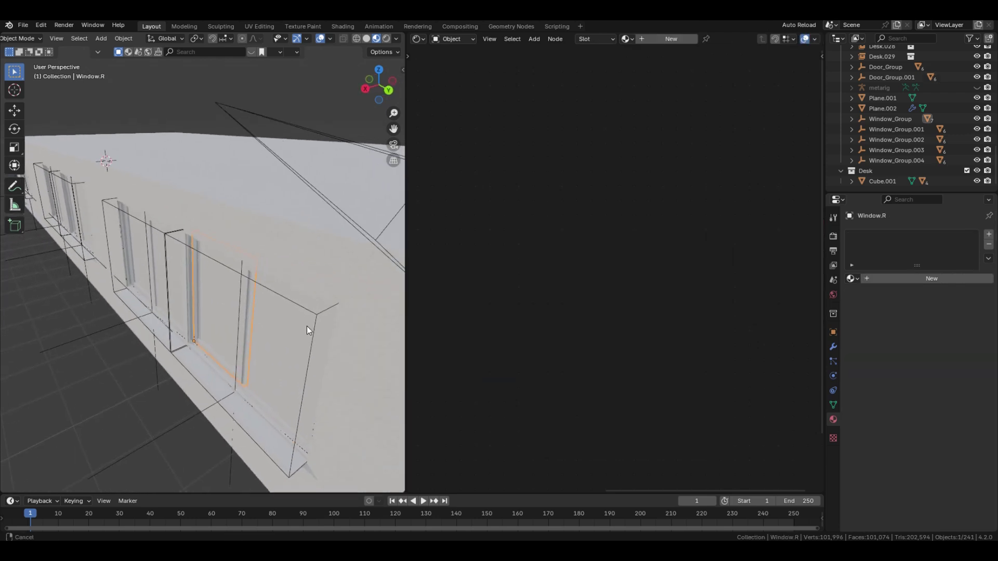
{"action": "left_click", "coordinate": [851, 279]}
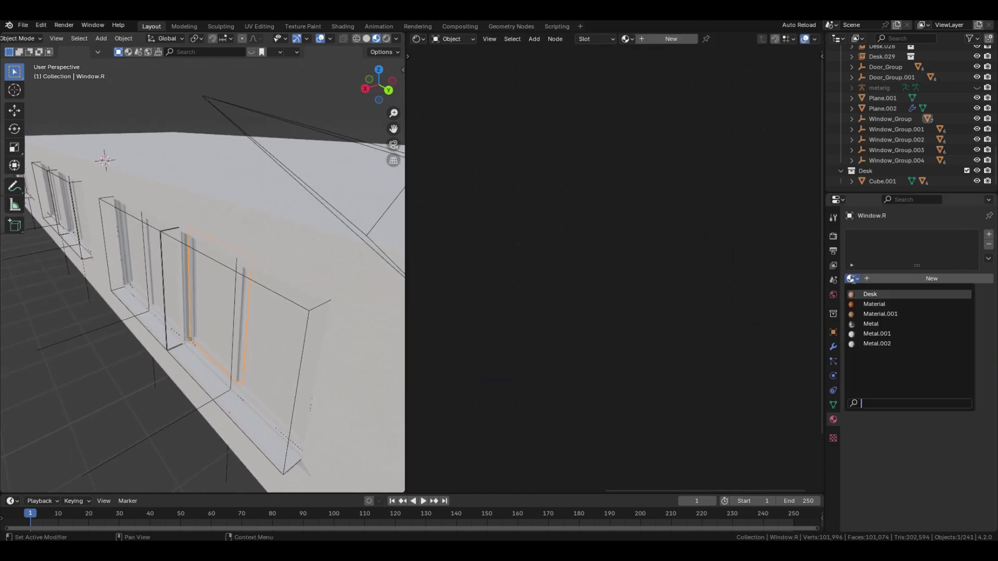
{"action": "left_click", "coordinate": [871, 343]}
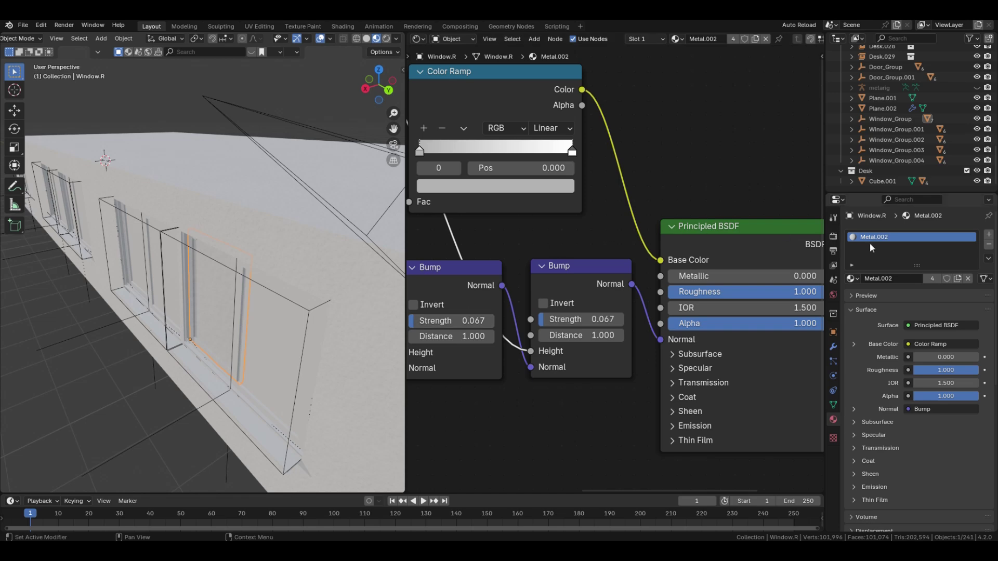
{"action": "left_click", "coordinate": [989, 235]}
{"action": "left_click", "coordinate": [889, 298]}
Step: Select only the glass pane face of Window.R and activate its Material.002 slot
{"action": "key", "text": "Tab"}
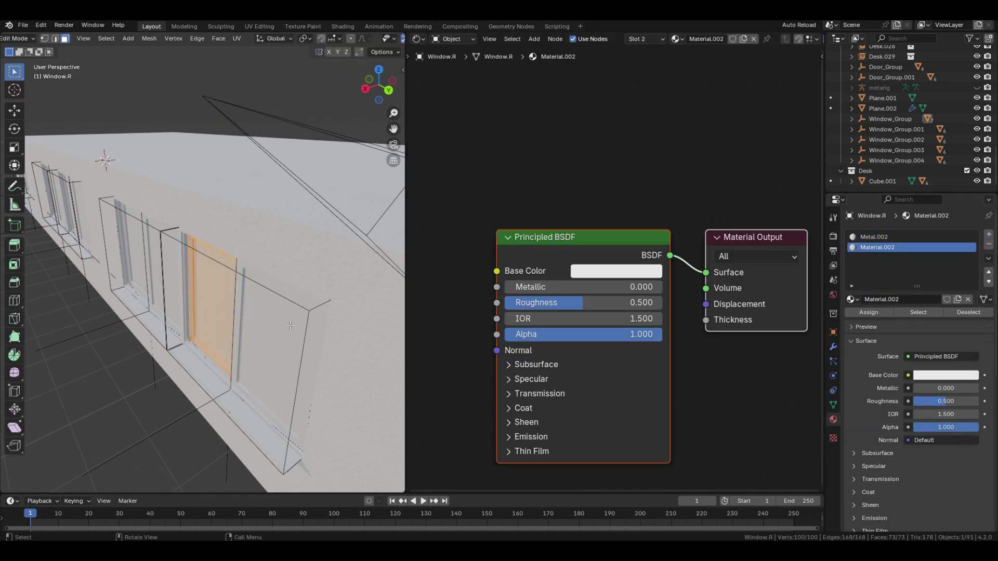
{"action": "left_click", "coordinate": [204, 306]}
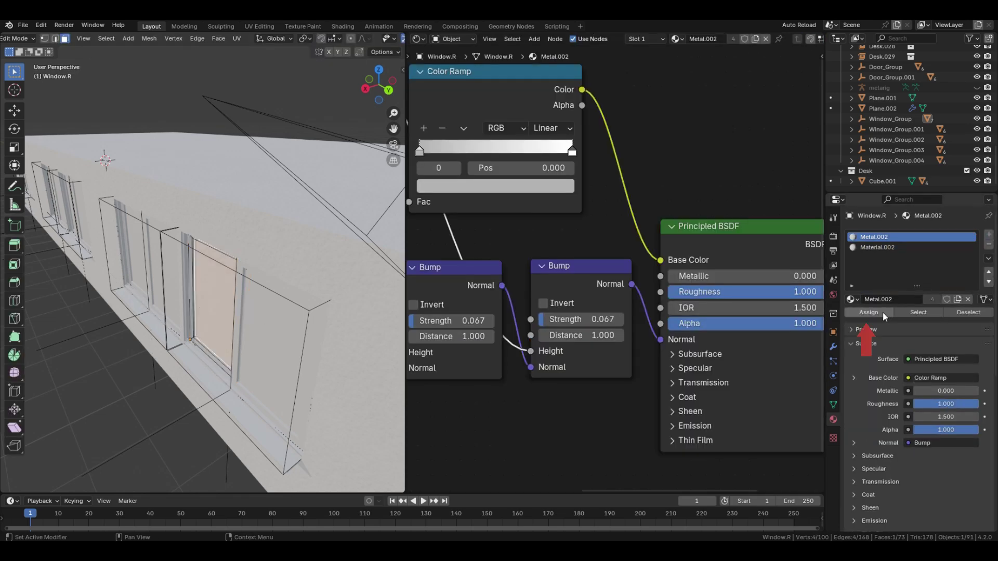
{"action": "left_click", "coordinate": [878, 248]}
Step: Replace the Principled BSDF in Material.002 with a Glossy BSDF node
{"action": "left_click", "coordinate": [619, 260]}
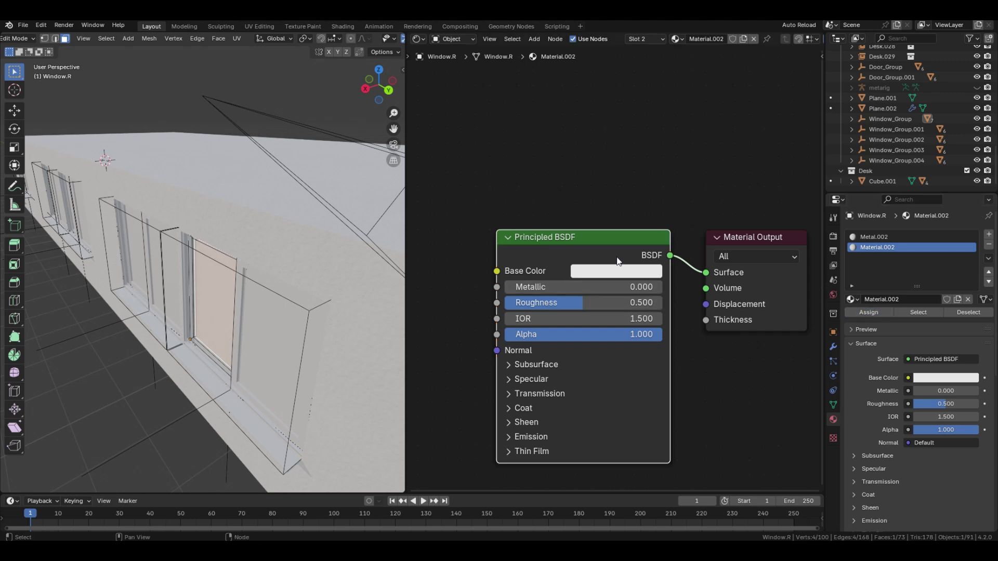
{"action": "key", "text": "x"}
{"action": "middle_click_drag", "start_coordinate": [546, 256], "coordinate": [582, 251]}
{"action": "key", "text": "shift+a"}
{"action": "type", "text": "g"}
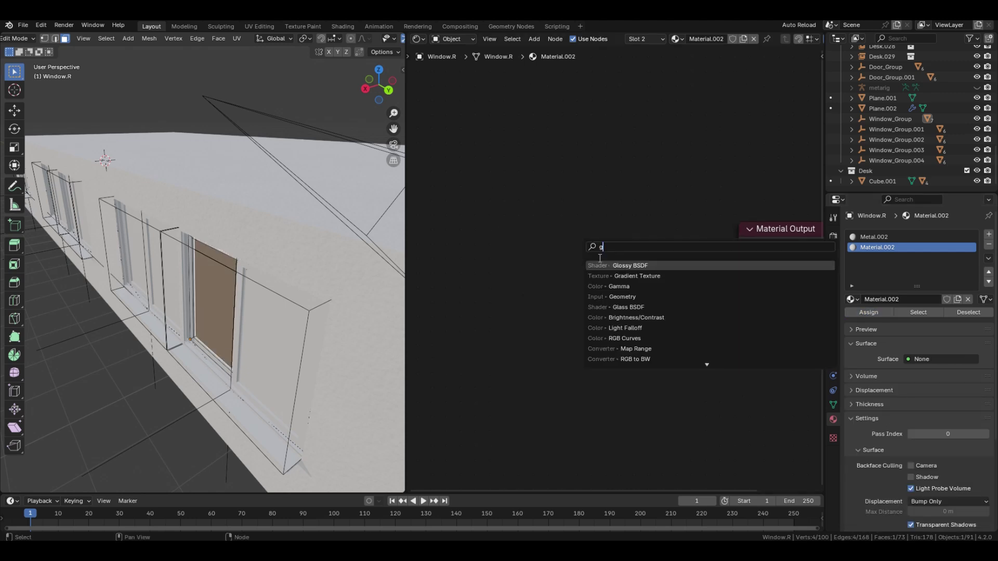
{"action": "key", "text": "Return"}
{"action": "left_click", "coordinate": [594, 208]}
{"action": "key", "text": "shift+a"}
{"action": "type", "text": "t"}
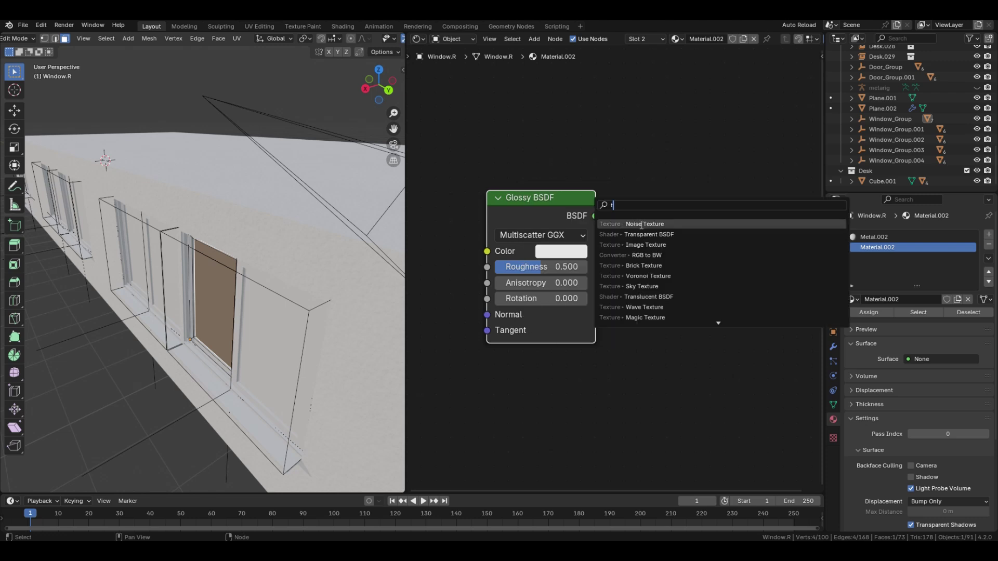
{"action": "left_click", "coordinate": [636, 226]}
{"action": "right_click", "coordinate": [633, 223]}
Step: Add a Transparent BSDF node below the Glossy BSDF
{"action": "key", "text": "shift+a"}
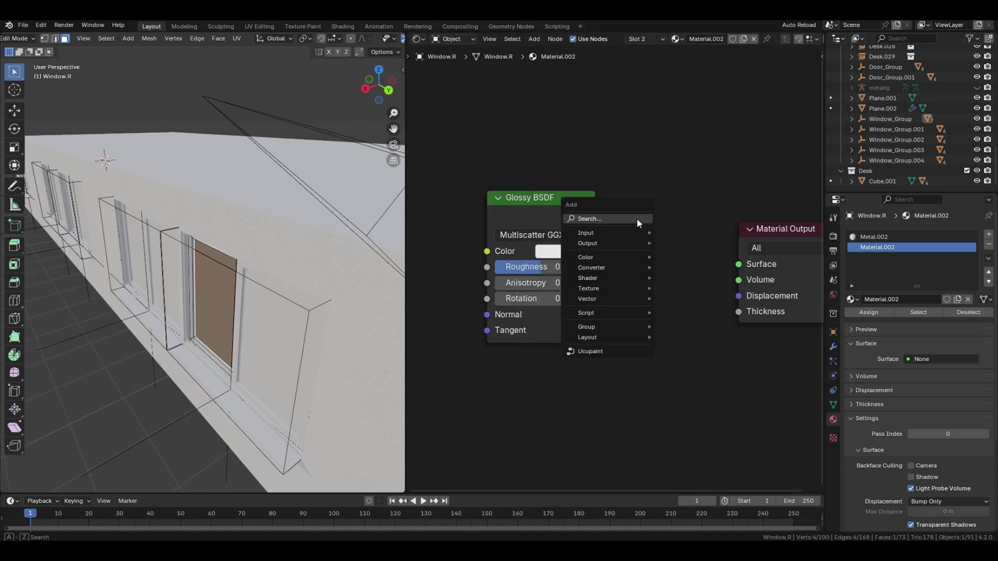
{"action": "type", "text": "tr"}
{"action": "left_click", "coordinate": [695, 248]}
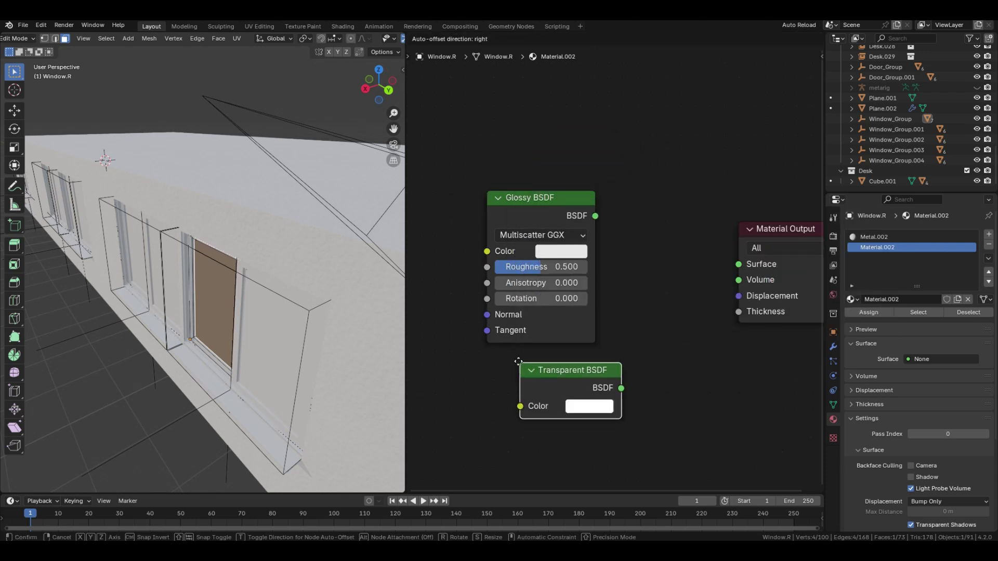
{"action": "left_click", "coordinate": [551, 382]}
Step: Add a Mix Shader before the Material Output, feeding Transparent BSDF into its first shader input and Glossy BSDF into the second
{"action": "key", "text": "shift+a"}
{"action": "type", "text": "m"}
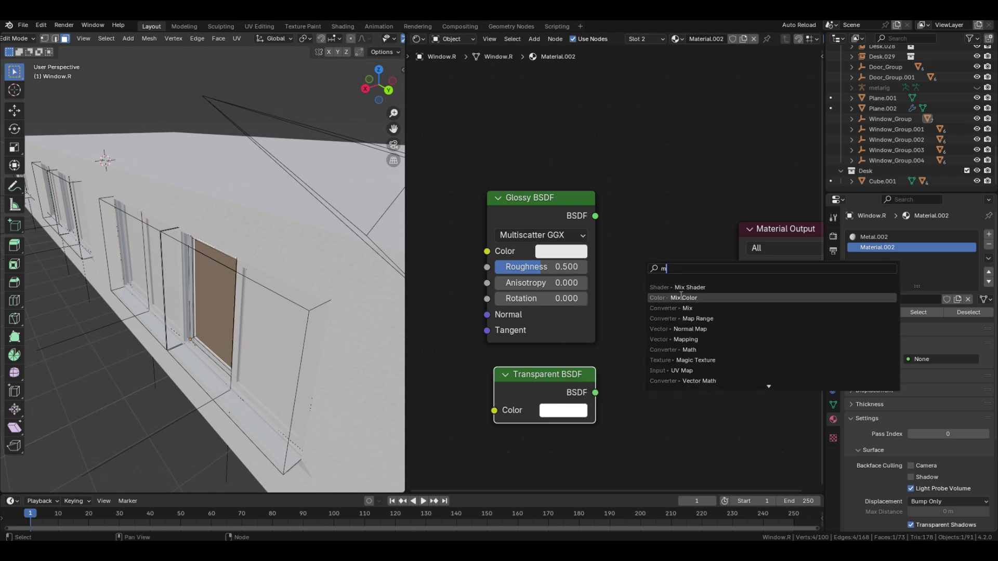
{"action": "left_click", "coordinate": [690, 288]}
{"action": "left_click", "coordinate": [692, 268]}
{"action": "left_click_drag", "start_coordinate": [595, 392], "coordinate": [645, 281]}
{"action": "left_click_drag", "start_coordinate": [595, 215], "coordinate": [646, 296]}
{"action": "left_click", "coordinate": [680, 233]}
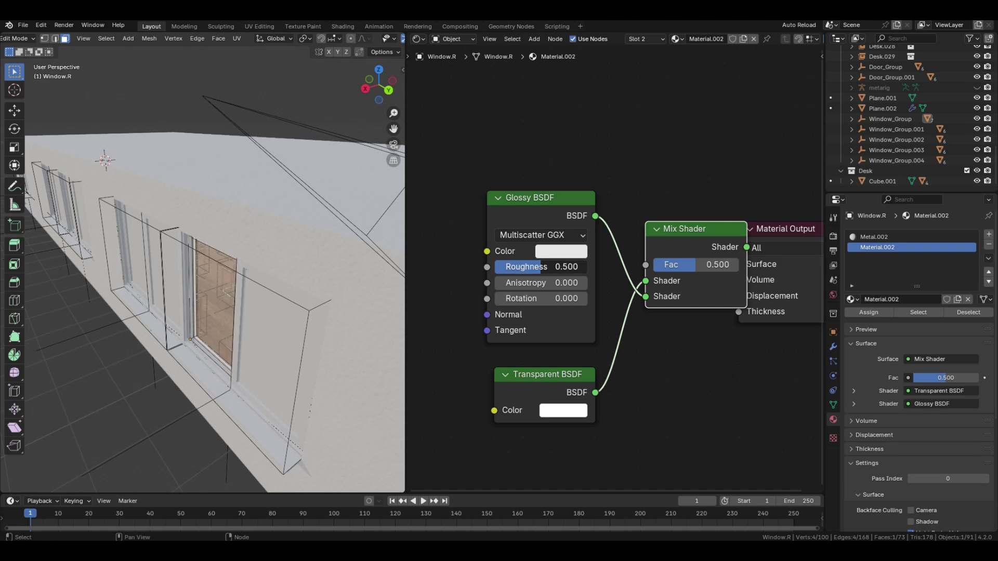
Step: Set the Glossy BSDF roughness to 0.1 and leave mesh editing of Window.R
{"action": "double_click", "coordinate": [559, 270]}
{"action": "type", "text": "0.1"}
{"action": "key", "text": "Return"}
{"action": "scroll", "coordinate": [156, 229], "scroll_direction": "down", "scroll_amount": 4}
{"action": "middle_click_drag", "start_coordinate": [27, 212], "coordinate": [39, 204]}
{"action": "key", "text": "Tab"}
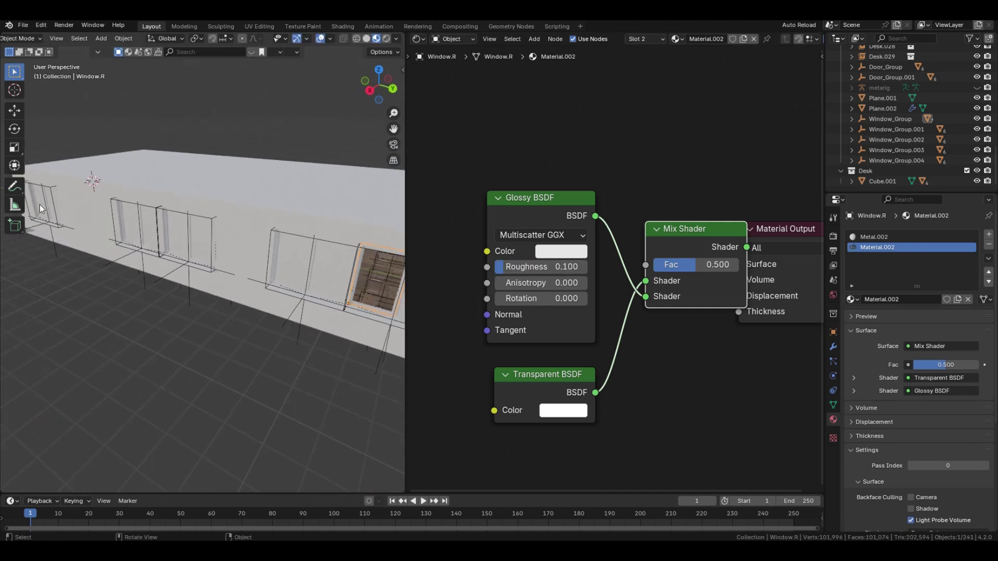
Step: Link Window.R's materials to the other window sashes, and open Window.L's mesh for editing with the Metal.002 slot active
{"action": "left_click", "coordinate": [40, 204]}
{"action": "left_click", "coordinate": [201, 239], "text": "shift"}
{"action": "left_click", "coordinate": [291, 262], "text": "shift"}
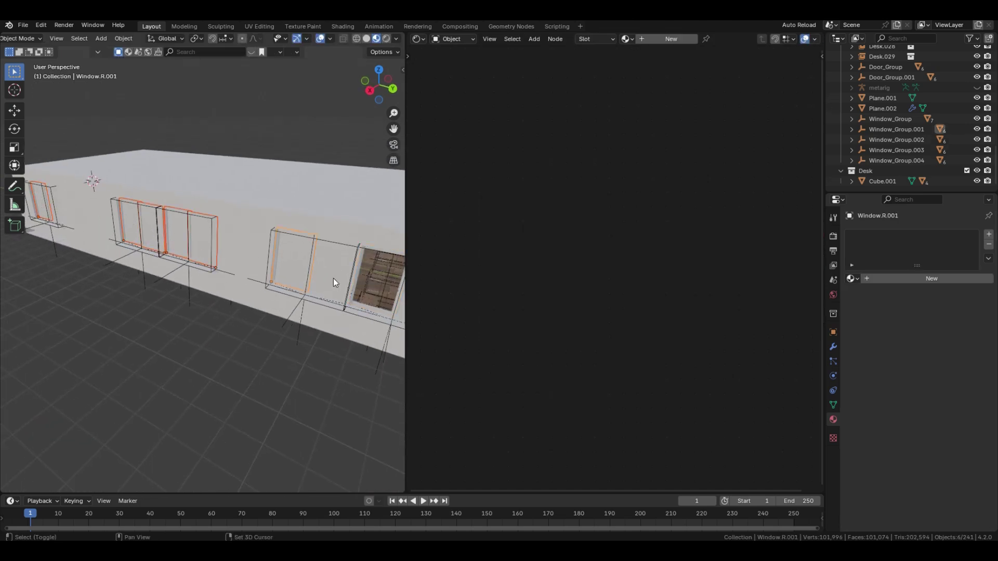
{"action": "left_click", "coordinate": [333, 279], "text": "shift"}
{"action": "scroll", "coordinate": [338, 265], "scroll_direction": "down", "scroll_amount": 1}
{"action": "left_click", "coordinate": [383, 283], "text": "shift"}
{"action": "left_click", "coordinate": [79, 226], "text": "shift"}
{"action": "left_click", "coordinate": [285, 261], "text": "shift"}
{"action": "key", "text": "ctrl+l"}
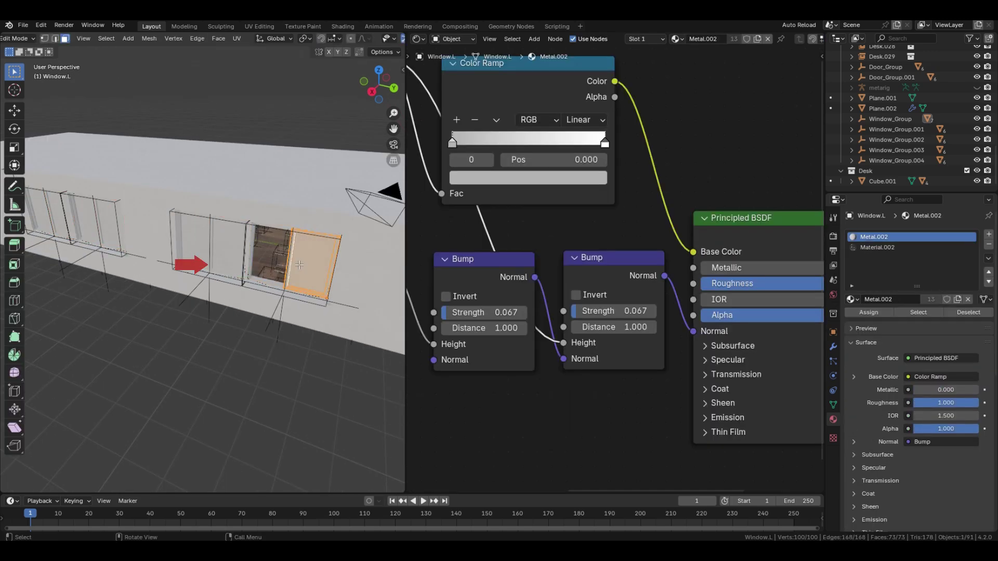
{"action": "key", "text": "Tab"}
{"action": "left_click", "coordinate": [865, 237]}
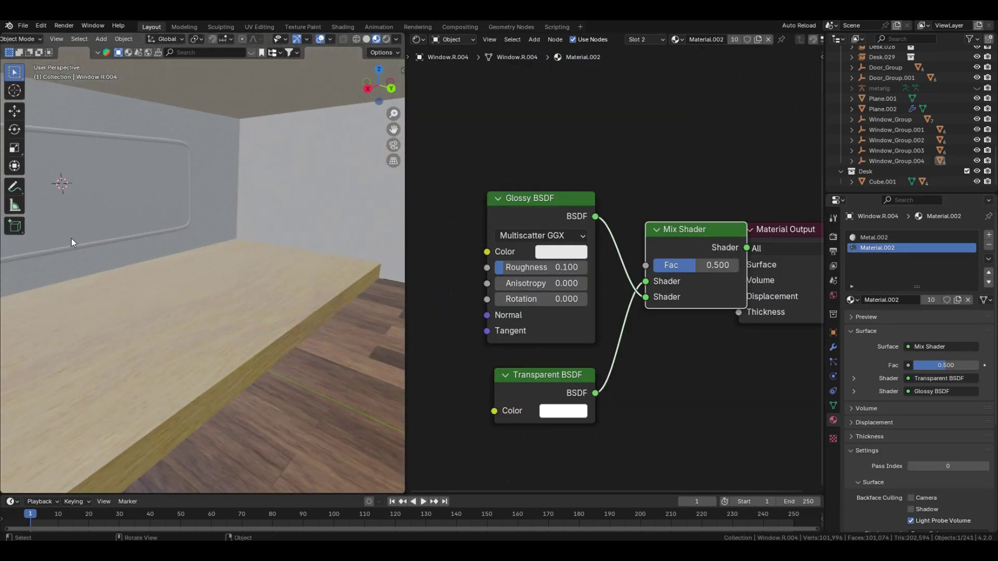
Step: Assign the existing Metal material to the classroom board, Plane.002
{"action": "left_click", "coordinate": [123, 254]}
{"action": "left_click", "coordinate": [853, 279]}
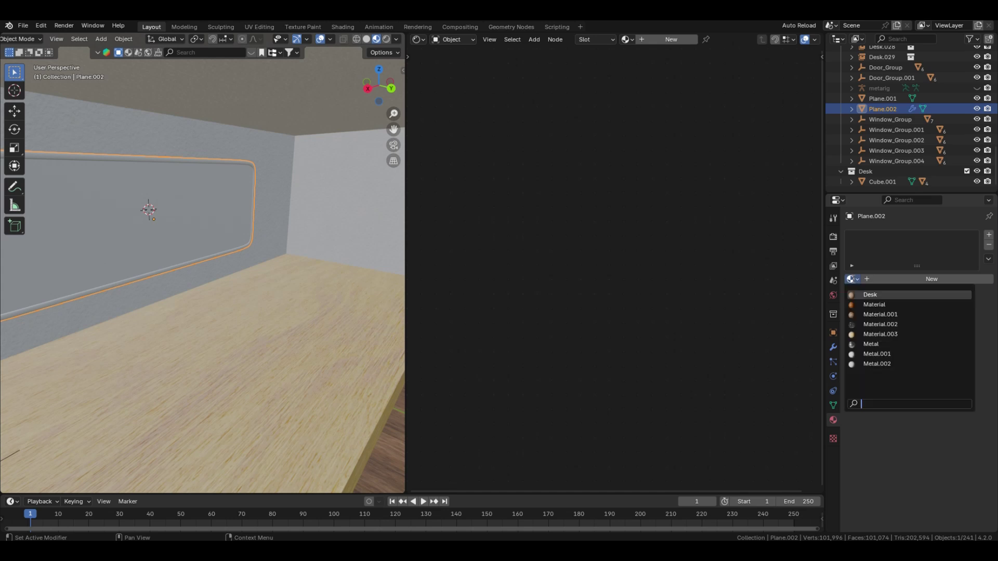
{"action": "left_click", "coordinate": [883, 344]}
Step: Set the Metal material's Noise Texture scale to 100 and its roughness to about 0.933
{"action": "middle_click_drag", "start_coordinate": [182, 279], "coordinate": [273, 327]}
{"action": "scroll", "coordinate": [273, 327], "scroll_direction": "up", "scroll_amount": 2}
{"action": "middle_click_drag", "start_coordinate": [410, 367], "coordinate": [597, 317]}
{"action": "left_click", "coordinate": [581, 314]}
{"action": "type", "text": "1"}
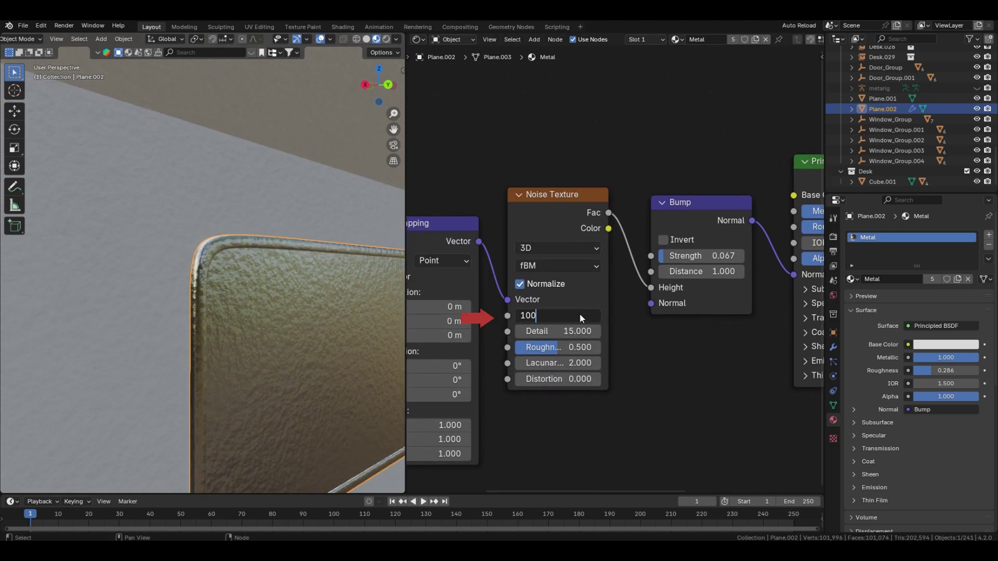
{"action": "type", "text": "00"}
{"action": "key", "text": "Return"}
{"action": "left_click_drag", "start_coordinate": [578, 347], "coordinate": [585, 348]}
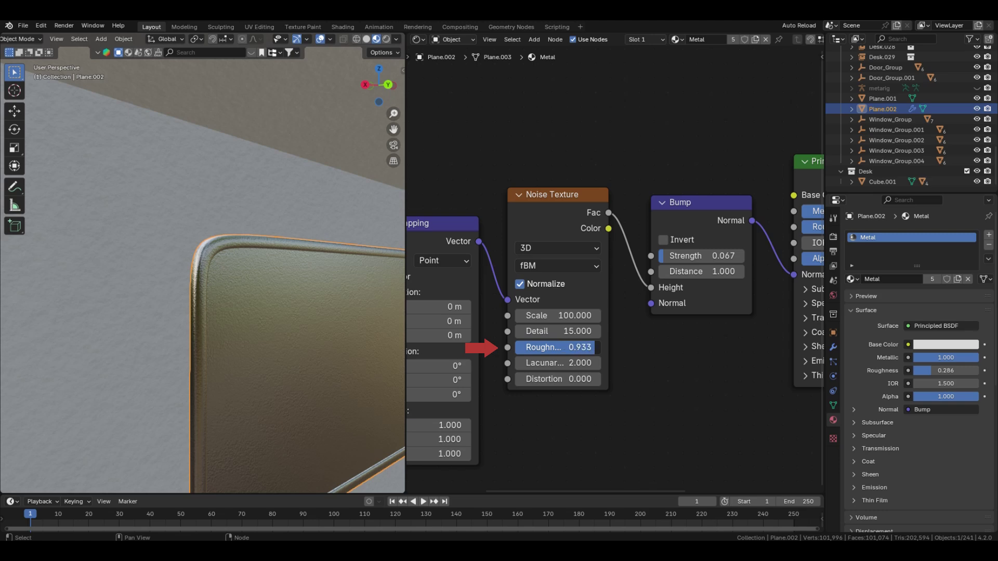
Step: Reduce the scale of the lower Noise Texture in the wall's Metal.001 material to 18.6
{"action": "left_click", "coordinate": [204, 201]}
{"action": "left_click", "coordinate": [873, 237]}
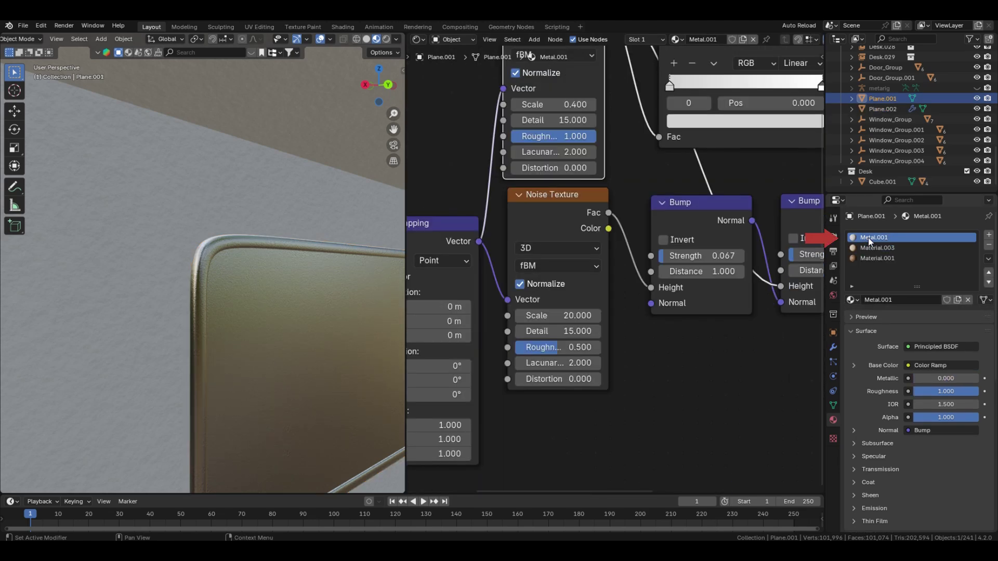
{"action": "mouse_move", "coordinate": [558, 316]}
{"action": "left_mouse_down"}
{"action": "mouse_move", "coordinate": [577, 316]}
{"action": "mouse_move", "coordinate": [556, 316]}
{"action": "left_mouse_up"}
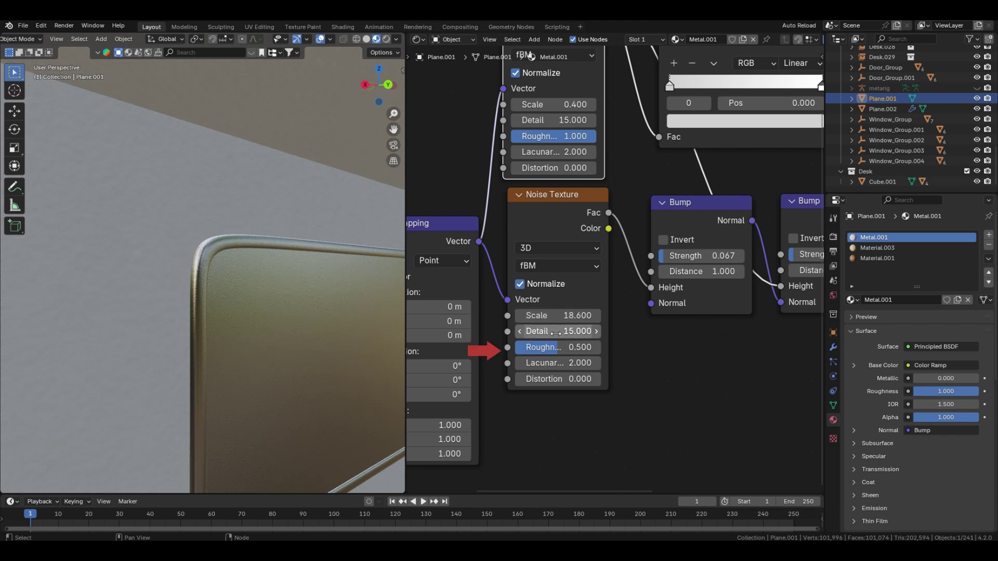
Step: Add a second material slot with a new material to the classroom board, Plane.002
{"action": "left_click", "coordinate": [291, 359]}
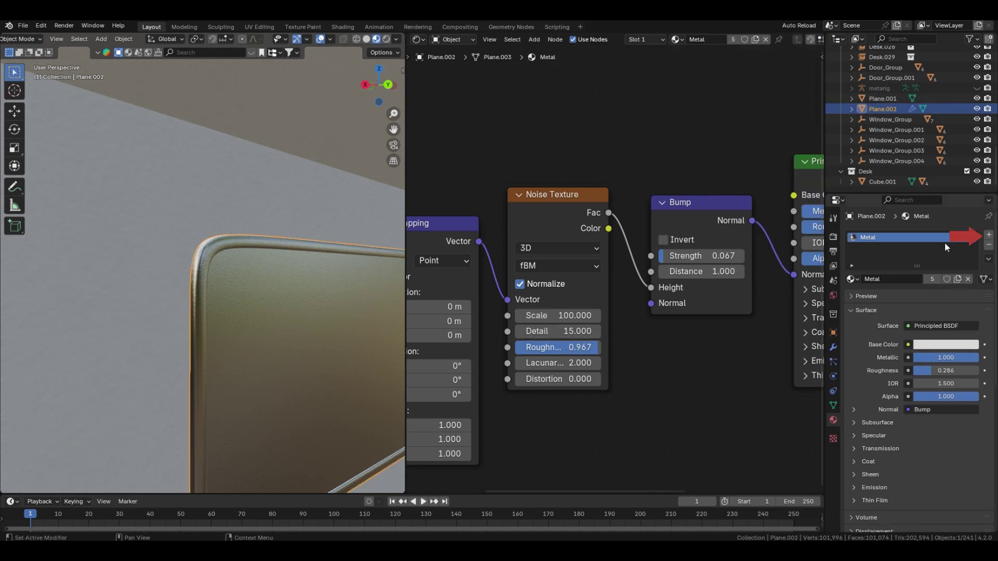
{"action": "left_click", "coordinate": [989, 235]}
{"action": "left_click", "coordinate": [899, 300]}
Step: Assign Material.004 to the board's center front face and its surrounding faces within the frame
{"action": "key", "text": "Tab"}
{"action": "left_click", "coordinate": [340, 349]}
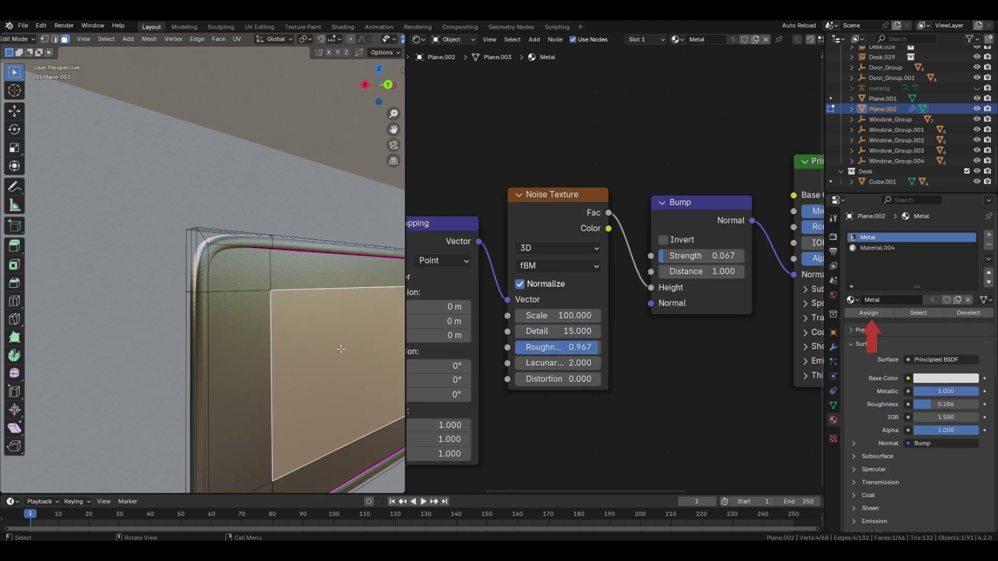
{"action": "key", "text": "ctrl+KP_Add"}
{"action": "left_click", "coordinate": [949, 248]}
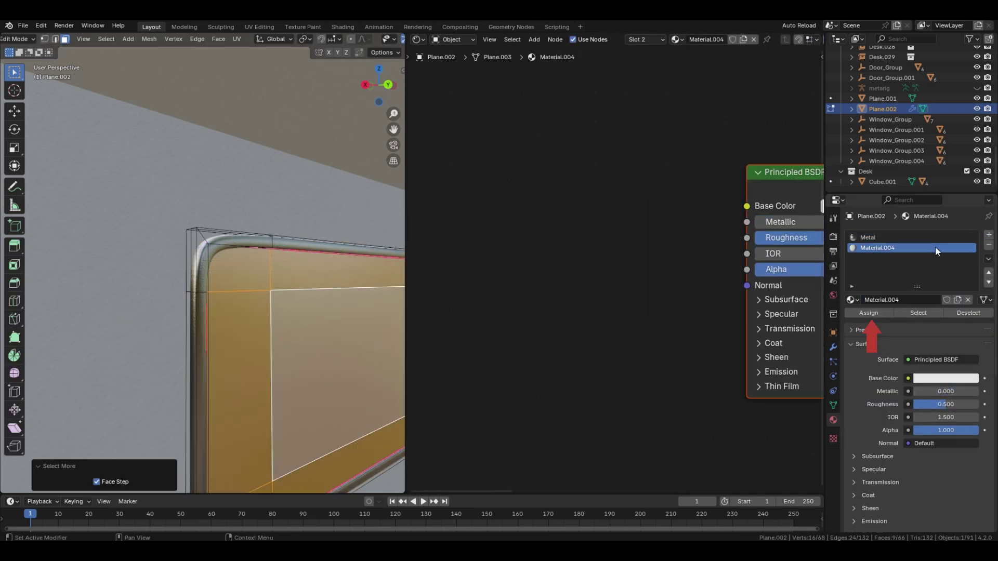
{"action": "left_click", "coordinate": [869, 313]}
Step: Add an Image Texture with mapping nodes to Material.004's Base Color and load the textured-blackboard-with-chalks-eraser image from drive F
{"action": "key", "text": "ctrl+t"}
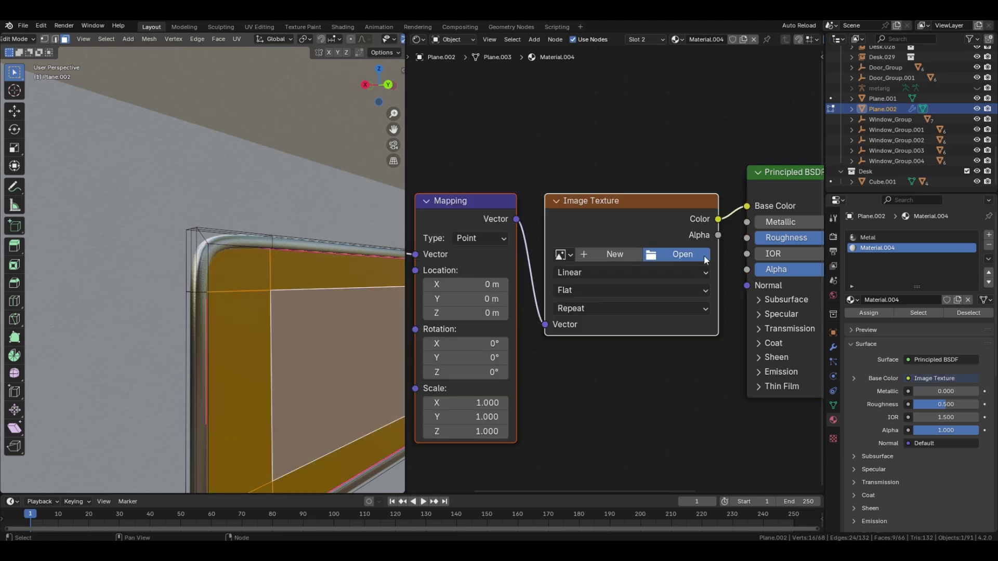
{"action": "left_click", "coordinate": [670, 252]}
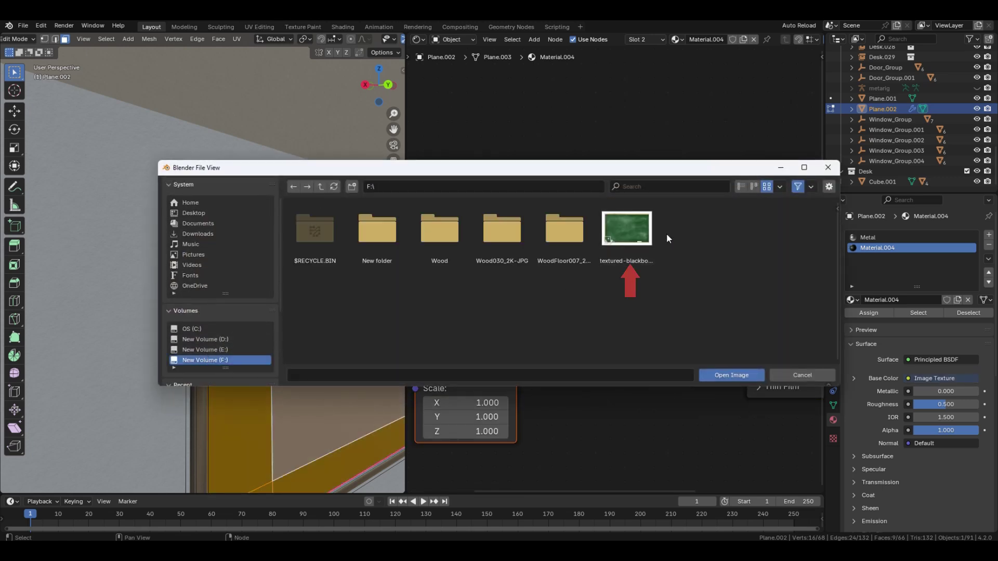
{"action": "double_click", "coordinate": [660, 233]}
Step: Scale up the board's UVs in the UV Editor to cover more of the green area of the blackboard image
{"action": "left_click", "coordinate": [418, 40]}
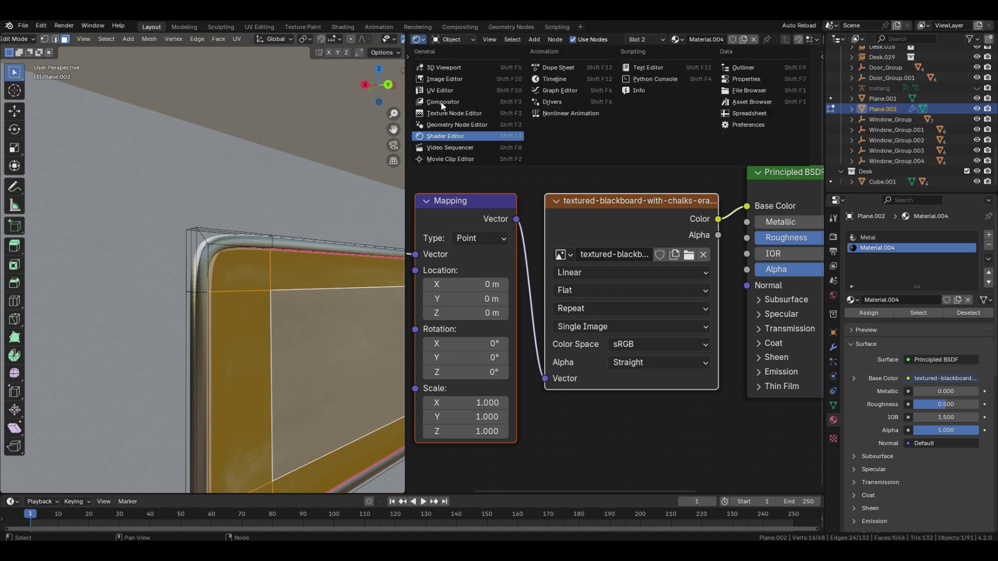
{"action": "left_click", "coordinate": [439, 90]}
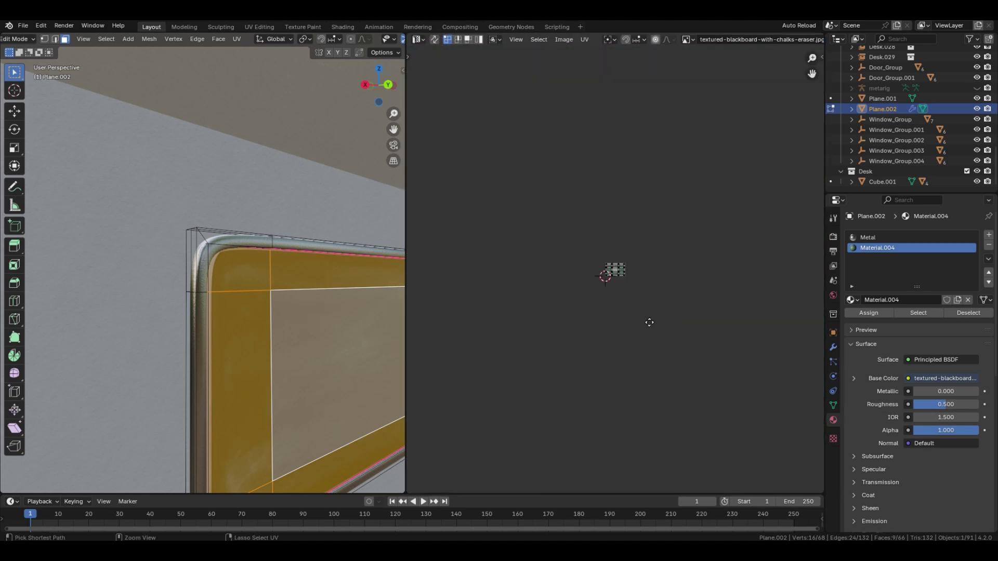
{"action": "key", "text": "a"}
{"action": "key", "text": "s"}
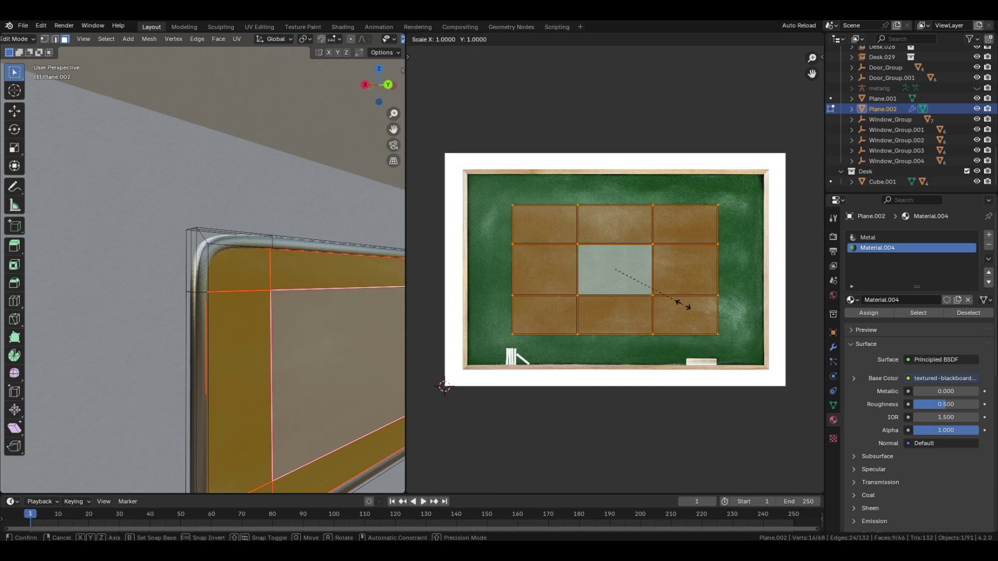
{"action": "left_click", "coordinate": [704, 312]}
Step: Return the board to Object Mode and join the UV Editor area into the 3D viewport
{"action": "key", "text": "Tab"}
{"action": "right_click", "coordinate": [406, 253]}
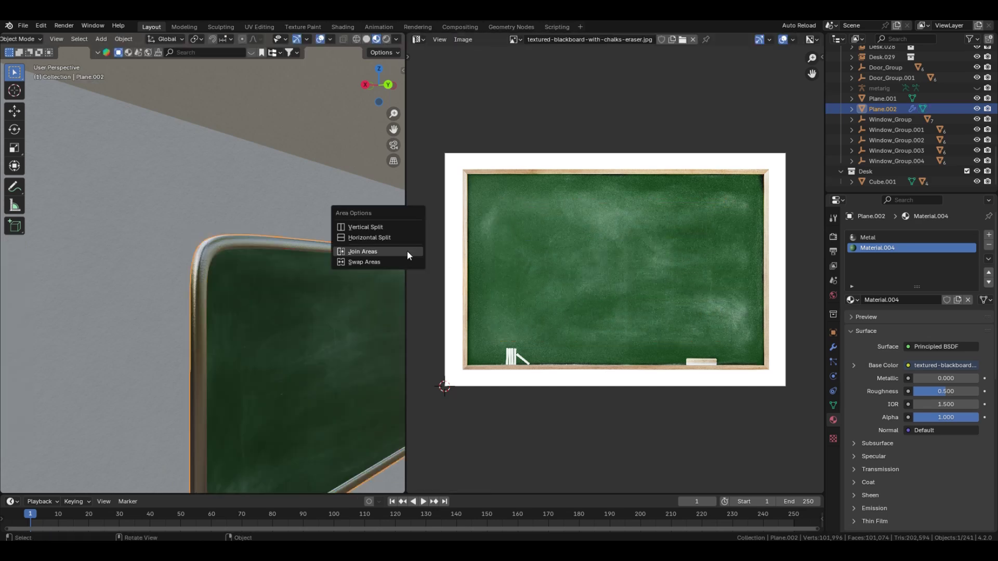
{"action": "left_click", "coordinate": [400, 254]}
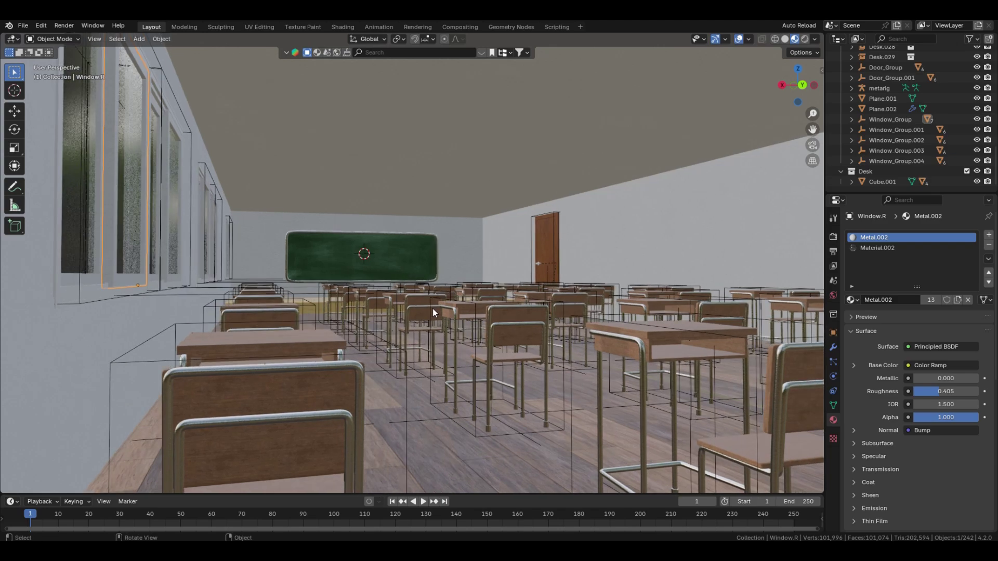
Step: Frame the classroom through the camera, facing the green board and door from behind the desks, using the Camera to View lock
{"action": "scroll", "coordinate": [431, 307], "scroll_direction": "up", "scroll_amount": 4}
{"action": "mouse_move", "coordinate": [410, 295]}
{"action": "middle_mouse_down", "text": "shift"}
{"action": "mouse_move", "coordinate": [401, 299]}
{"action": "mouse_move", "coordinate": [419, 303]}
{"action": "middle_mouse_up", "text": "shift"}
{"action": "key", "text": "KP_0"}
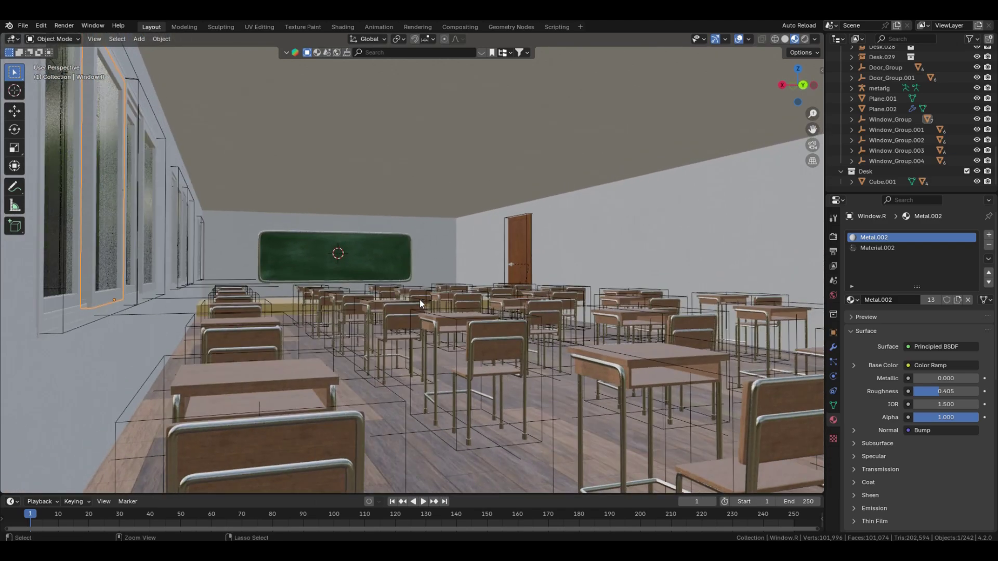
{"action": "key", "text": "n"}
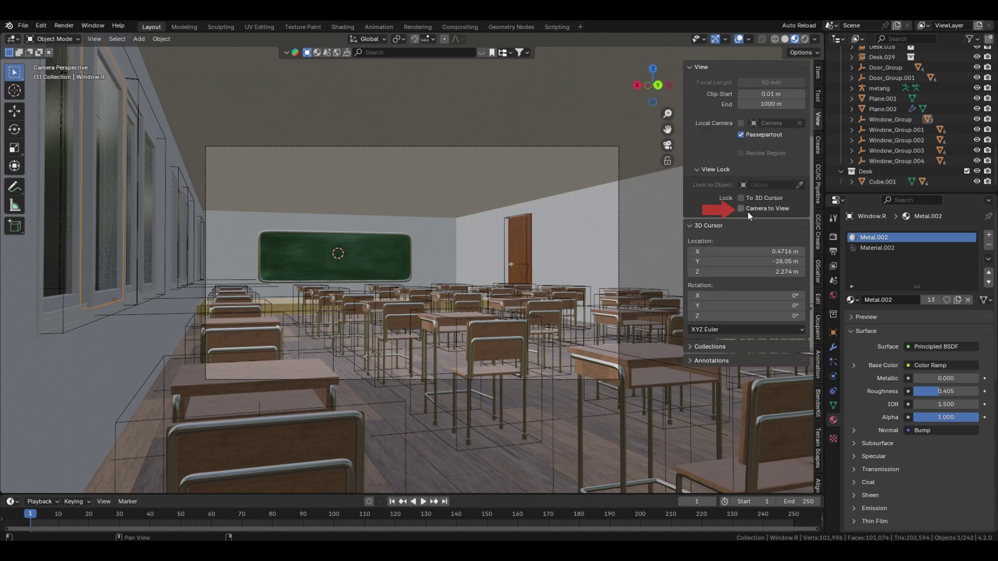
{"action": "scroll", "coordinate": [374, 273], "scroll_direction": "up", "scroll_amount": 5}
{"action": "scroll", "coordinate": [373, 277], "scroll_direction": "down", "scroll_amount": 6}
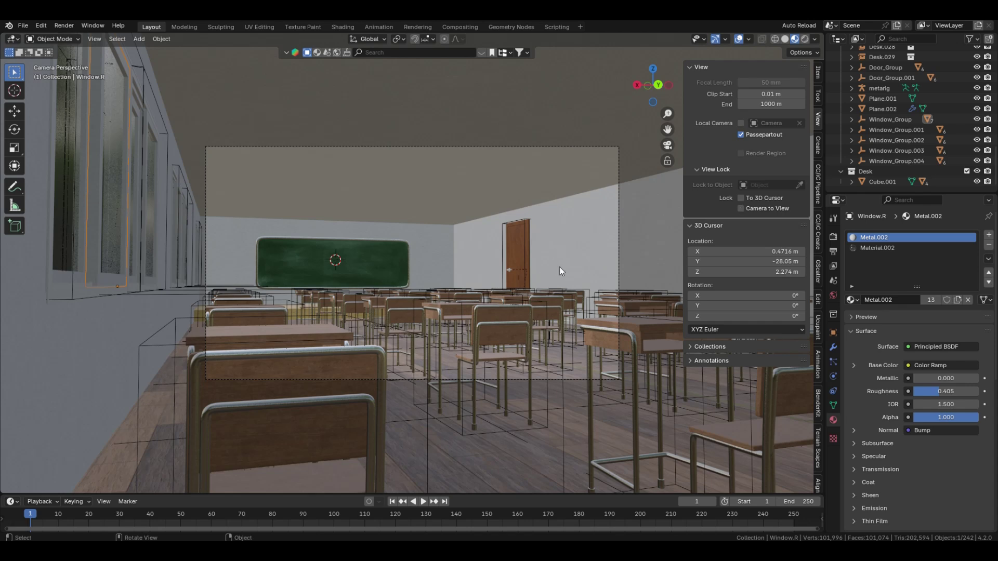
{"action": "key", "text": "n"}
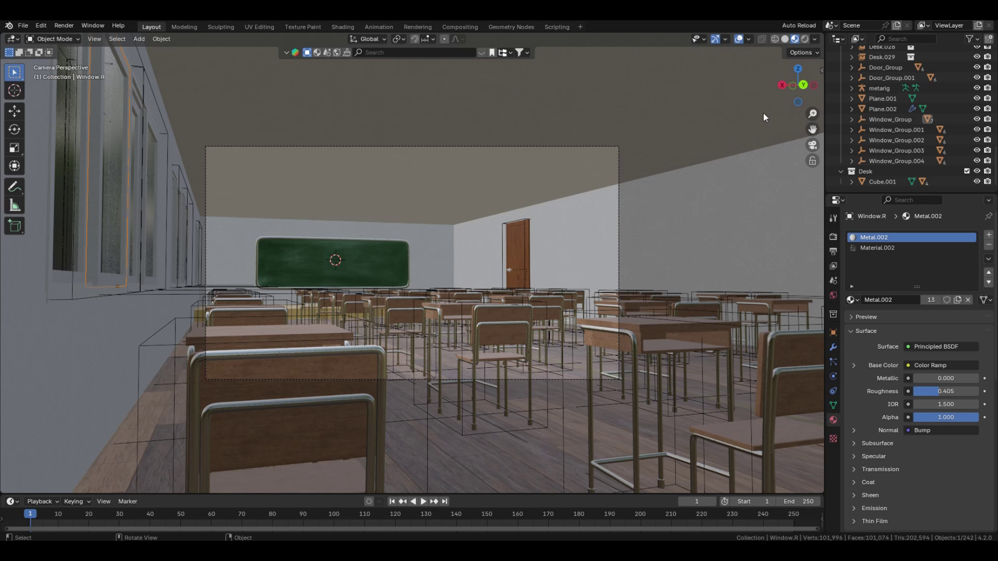
Step: Show the viewport in Rendered shading and set the render engine to Cycles
{"action": "left_click", "coordinate": [805, 40]}
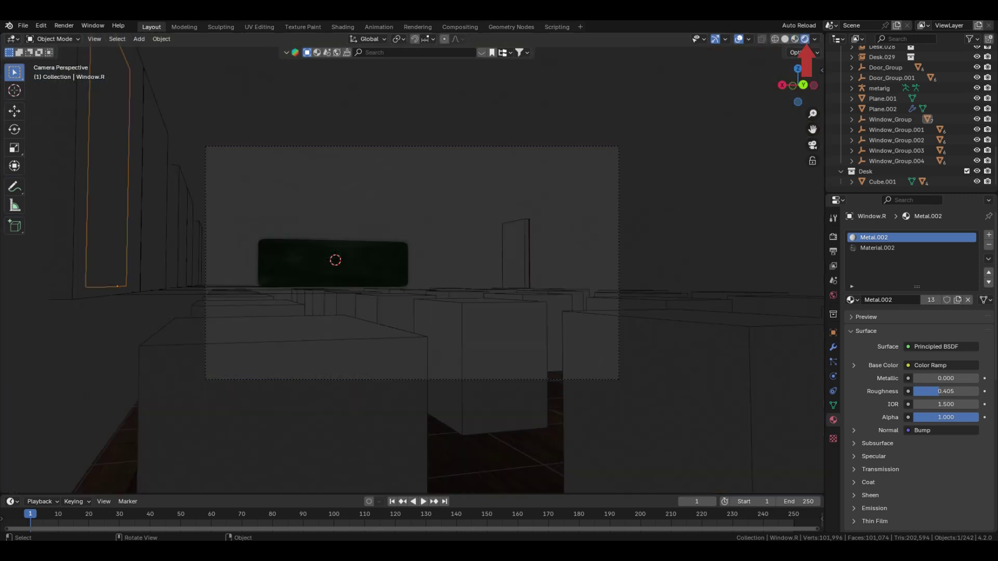
{"action": "left_click", "coordinate": [833, 237]}
{"action": "left_click", "coordinate": [935, 235]}
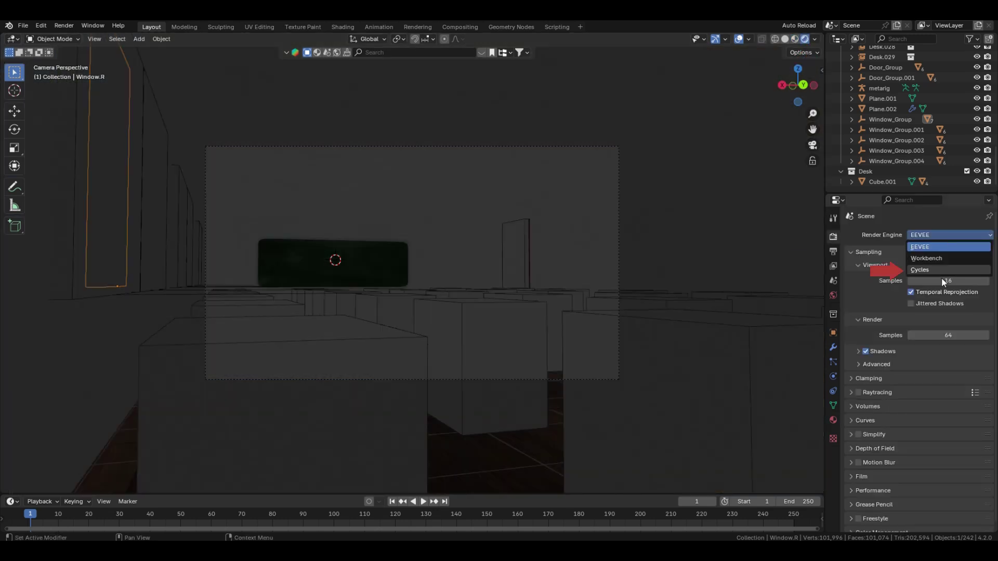
{"action": "left_click", "coordinate": [942, 270]}
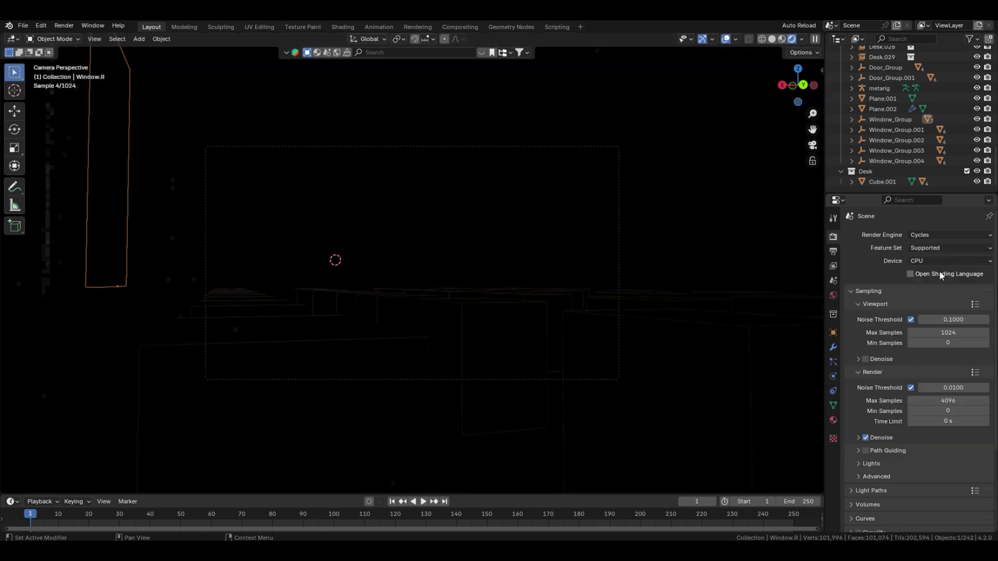
Step: Use a Sky Texture as the World background color
{"action": "left_click", "coordinate": [832, 295]}
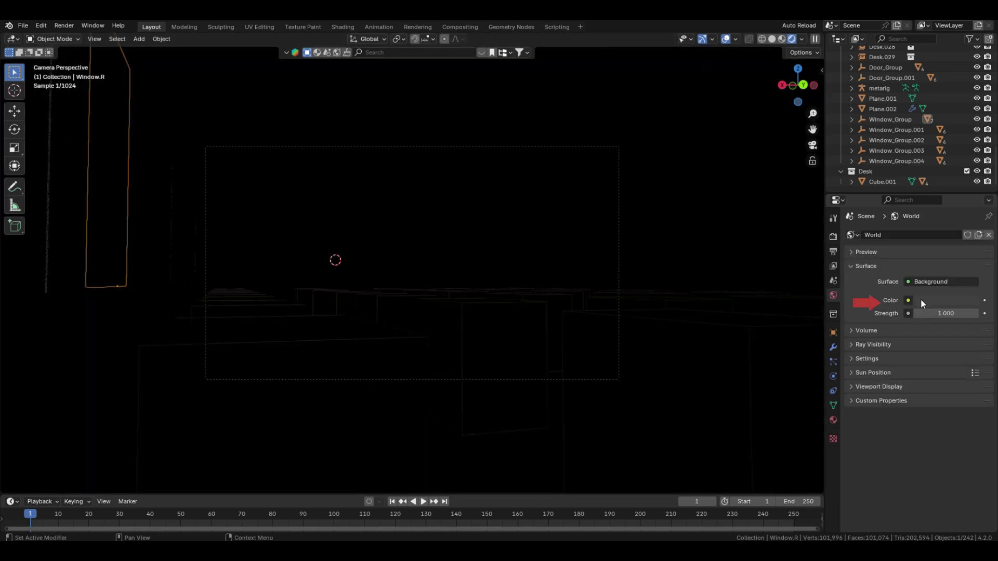
{"action": "left_click", "coordinate": [908, 300]}
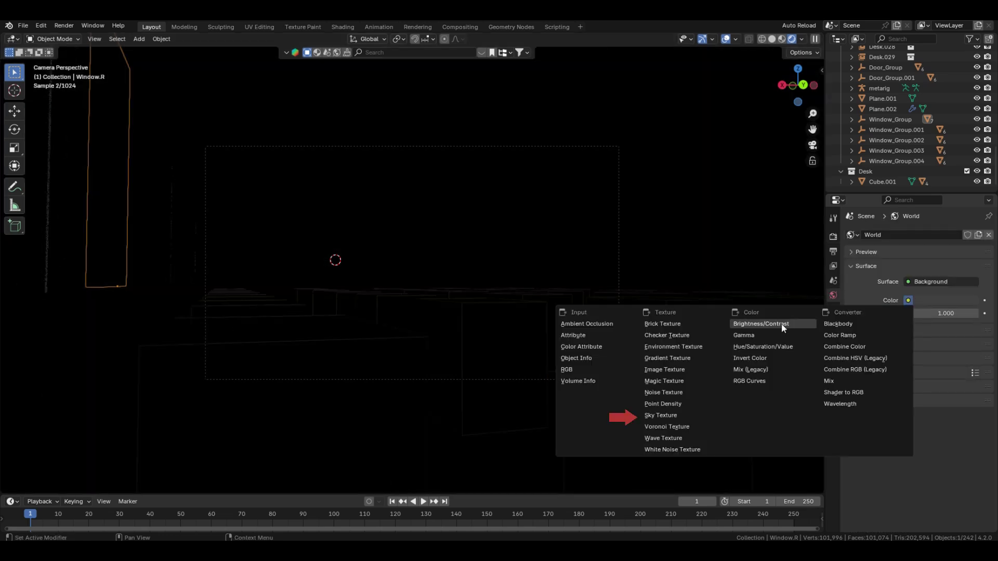
{"action": "left_click", "coordinate": [671, 416]}
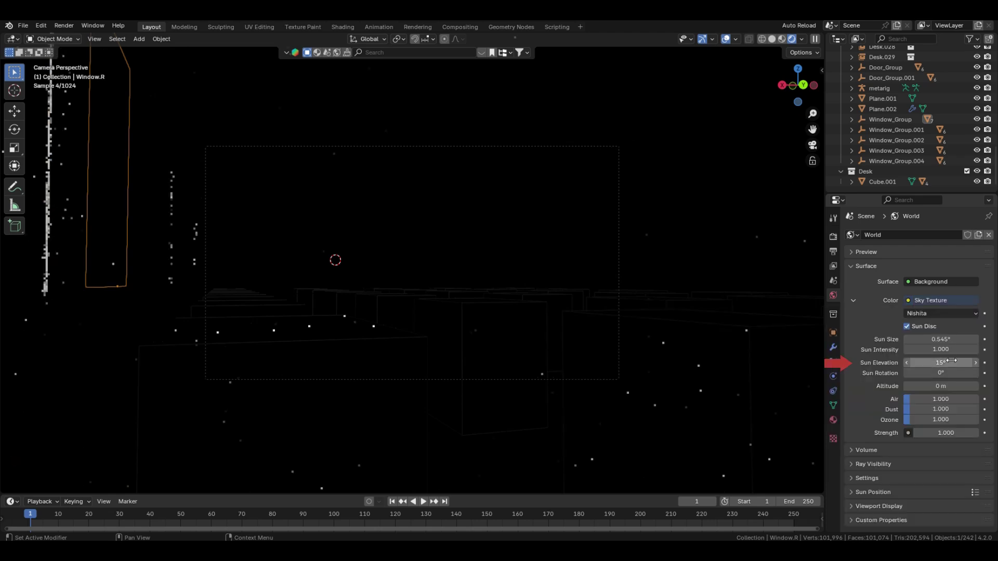
Step: Set the sky's Sun Rotation to 69° and the World background Strength to 0.7
{"action": "left_click", "coordinate": [943, 373]}
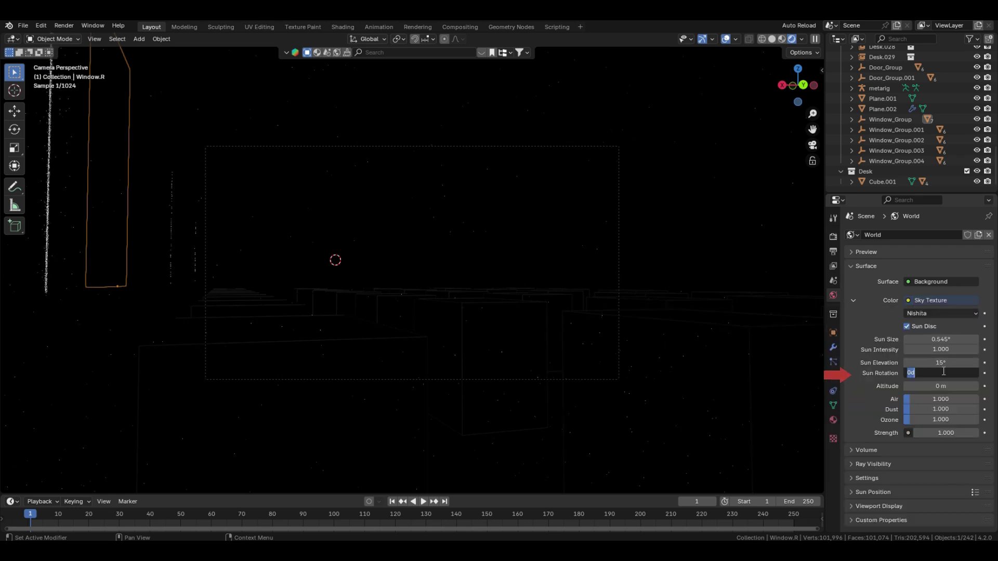
{"action": "type", "text": "69"}
{"action": "key", "text": "Return"}
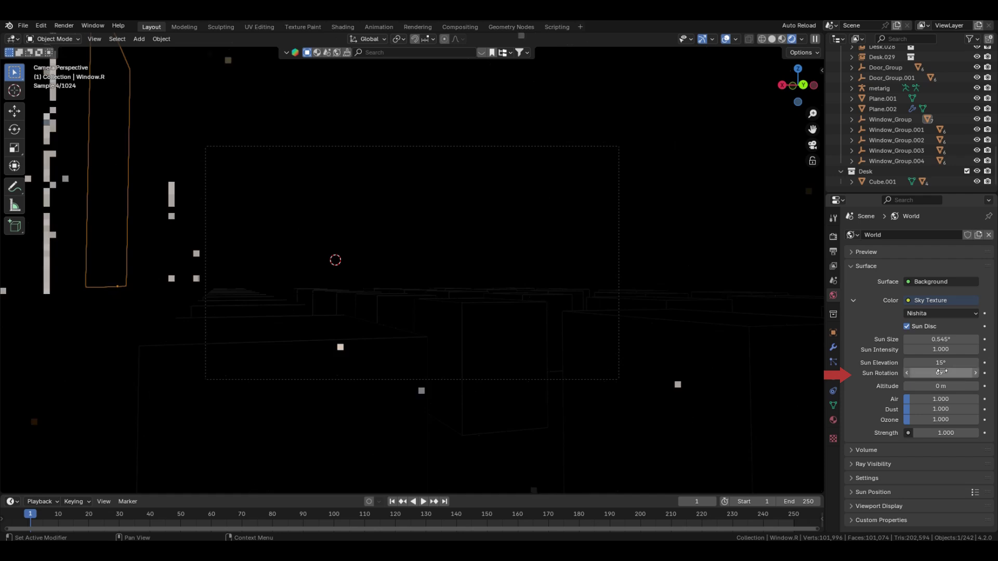
{"action": "left_click", "coordinate": [950, 431]}
{"action": "type", "text": "0"}
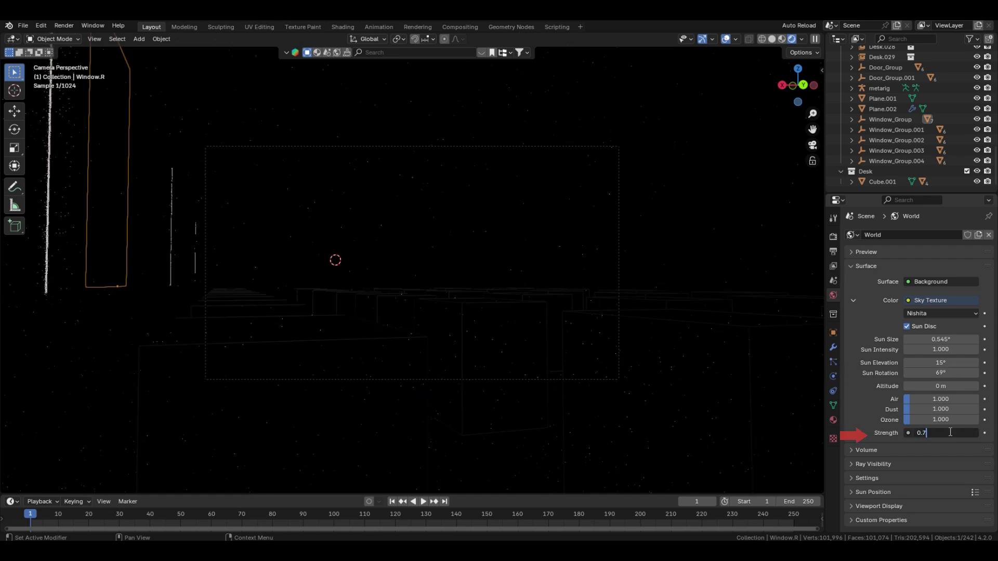
{"action": "type", "text": ".7"}
{"action": "key", "text": "Return"}
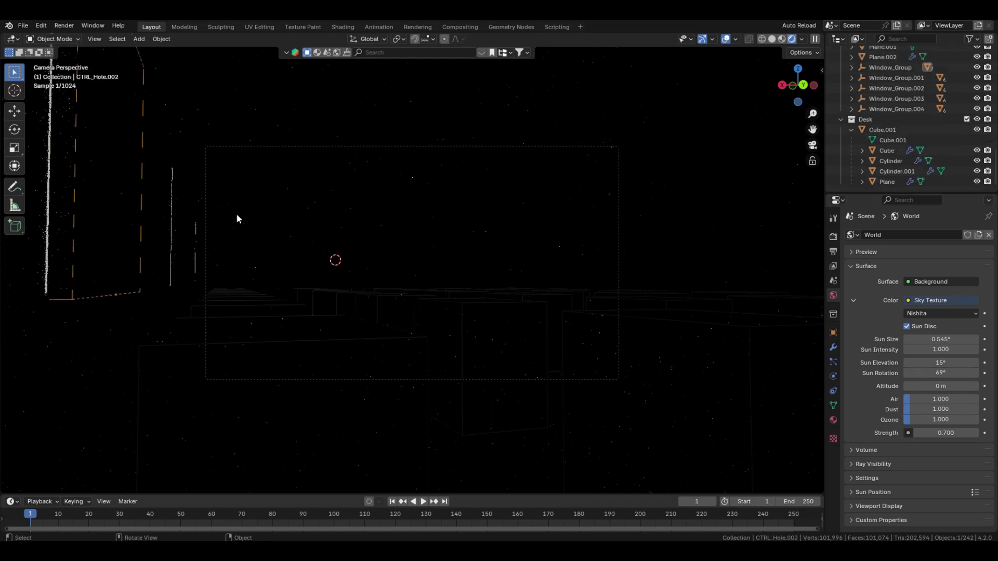
Step: Hide the CTRL_Hole boxes covering the windows along the classroom's outer wall
{"action": "middle_click_drag", "start_coordinate": [237, 213], "coordinate": [391, 323]}
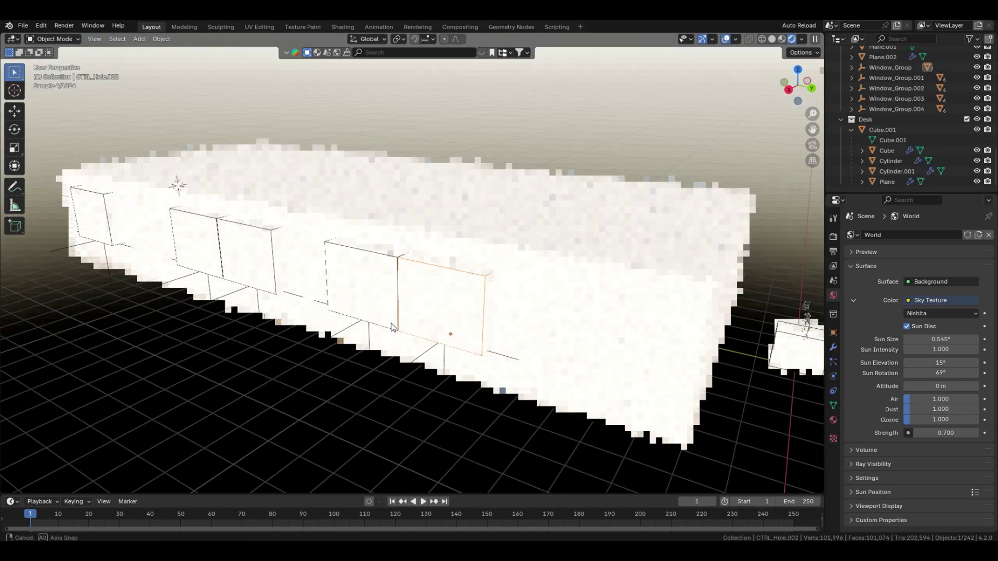
{"action": "key", "text": "Delete"}
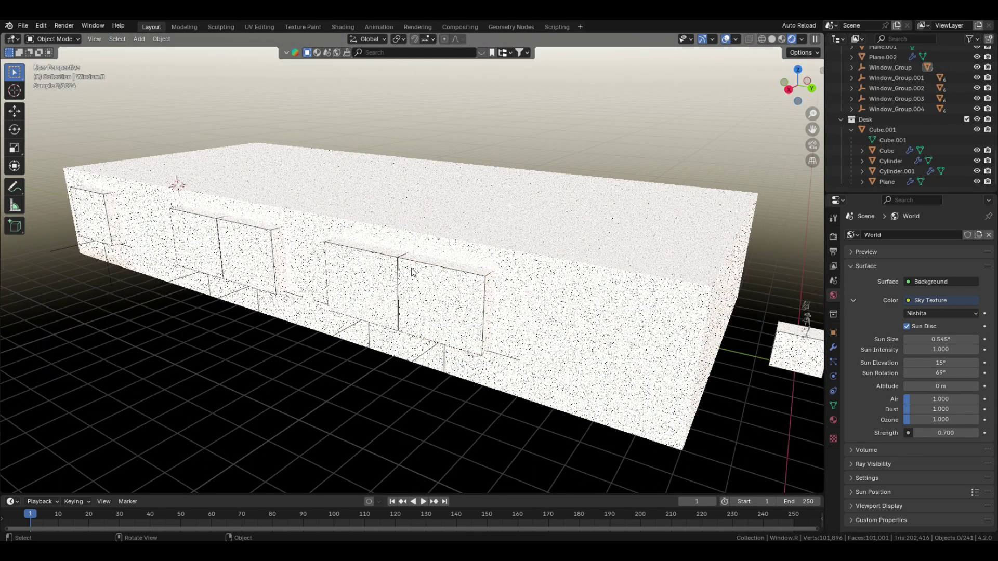
{"action": "key", "text": "ctrl+z"}
{"action": "left_click", "coordinate": [449, 273]}
{"action": "key", "text": "h"}
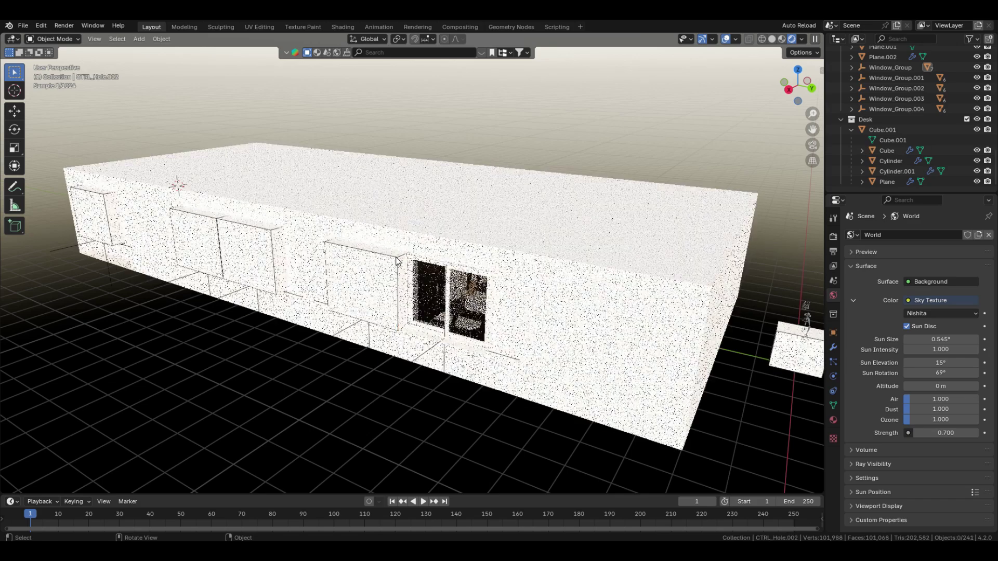
{"action": "left_click", "coordinate": [398, 261]}
{"action": "key", "text": "h"}
{"action": "left_click", "coordinate": [222, 216]}
{"action": "key", "text": "h"}
{"action": "left_click", "coordinate": [171, 215]}
{"action": "key", "text": "h"}
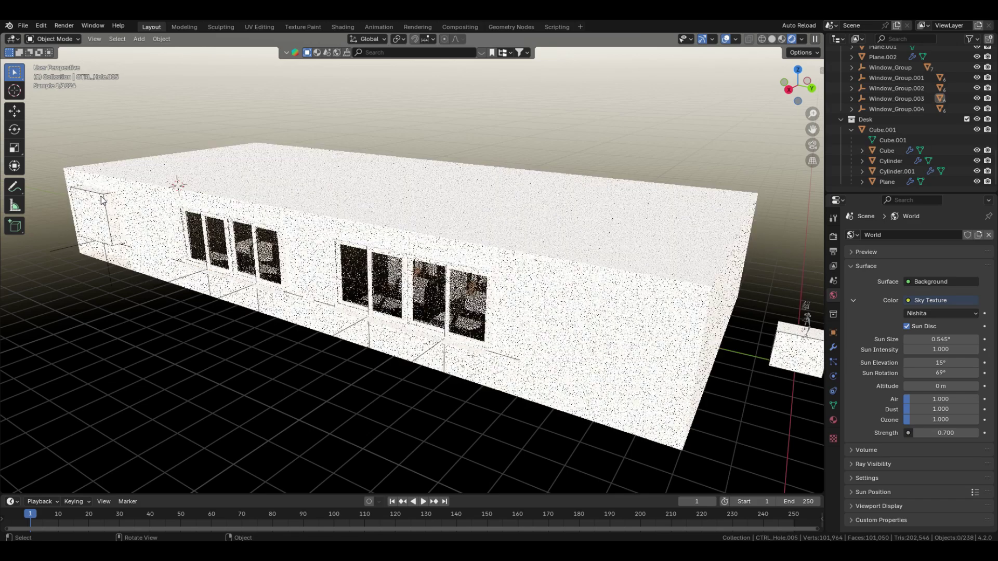
{"action": "left_click", "coordinate": [101, 197]}
{"action": "key", "text": "h"}
Step: Hide the Cube.001 box around the original desk in the viewport and in renders, and return to the camera view
{"action": "left_click", "coordinate": [798, 363]}
{"action": "key", "text": "h"}
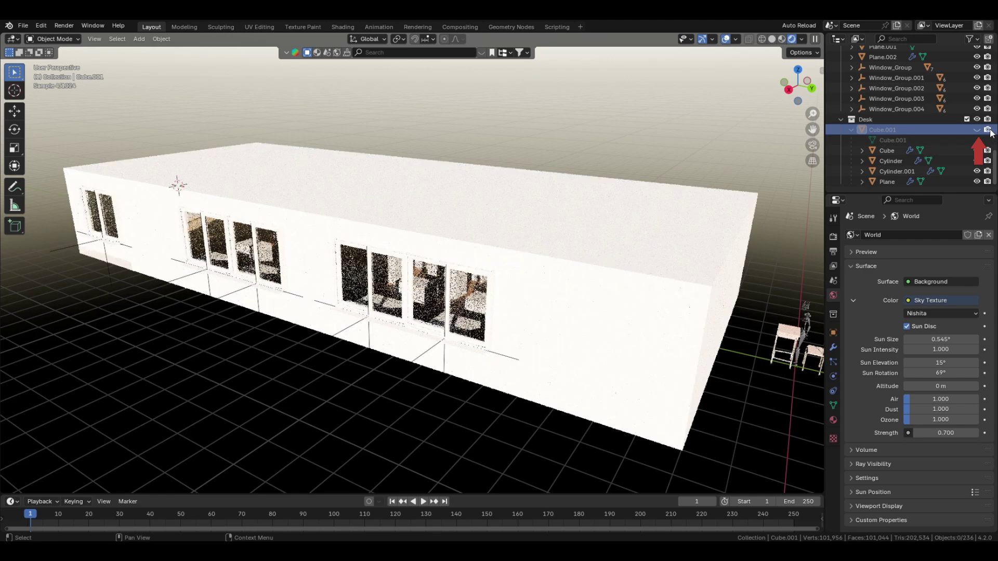
{"action": "key", "text": "KP_0"}
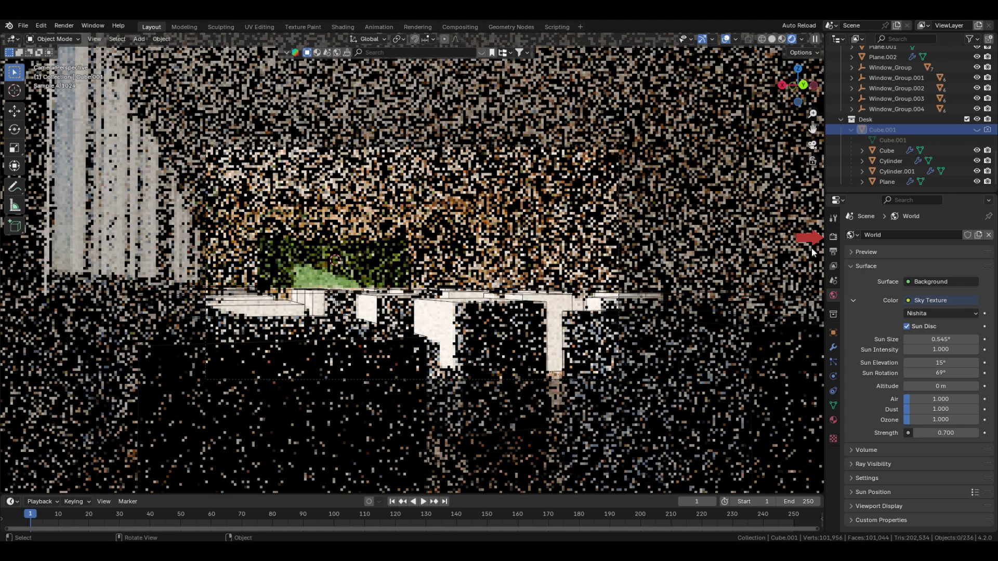
Step: Lower the Max Samples for the final Cycles render and expand the Performance settings
{"action": "left_click", "coordinate": [832, 237]}
{"action": "double_click", "coordinate": [953, 400]}
{"action": "type", "text": "1"}
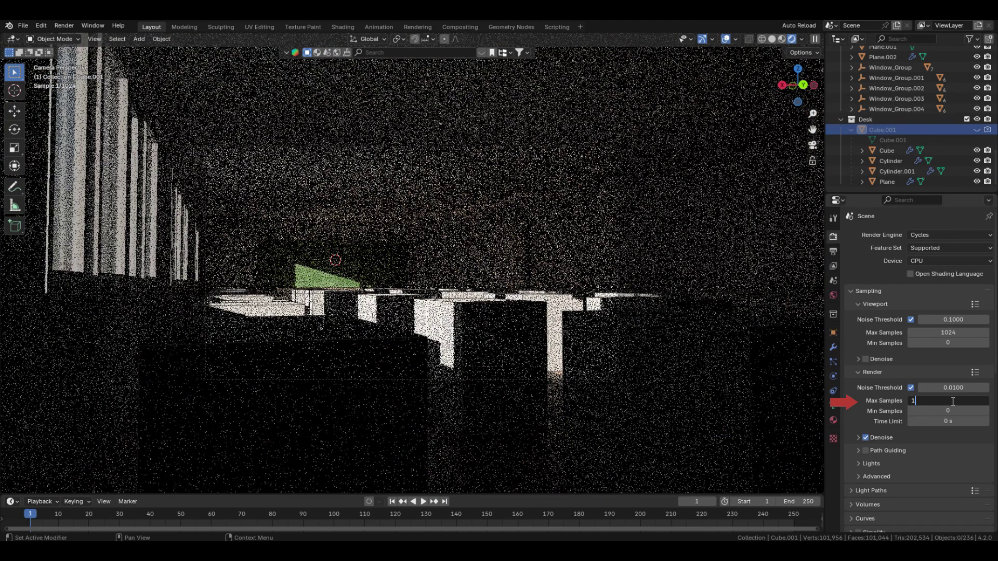
{"action": "key", "text": "Return"}
{"action": "scroll", "coordinate": [883, 312], "scroll_direction": "down", "scroll_amount": 10}
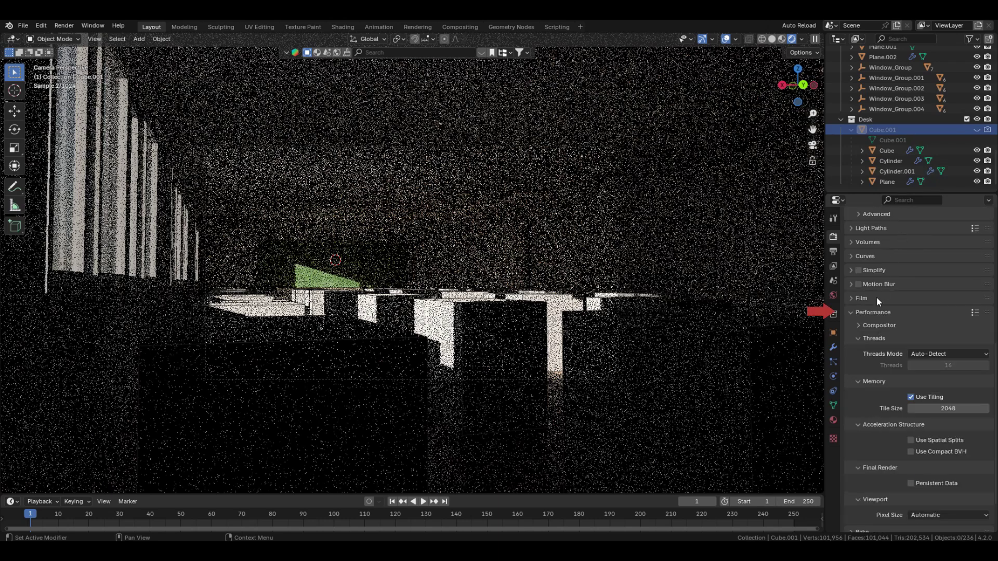